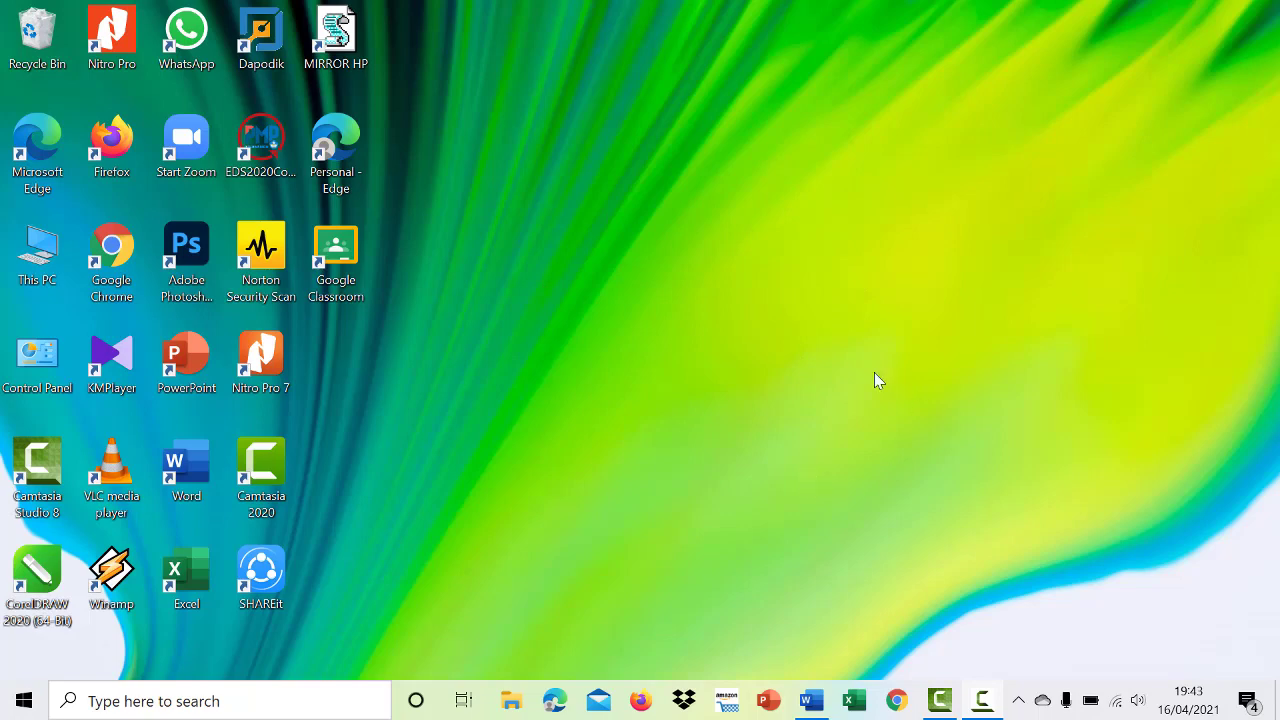
- Bring up the poster covid document in Word and examine its title, case table, pictures, slogans and border
left_click(816, 699)
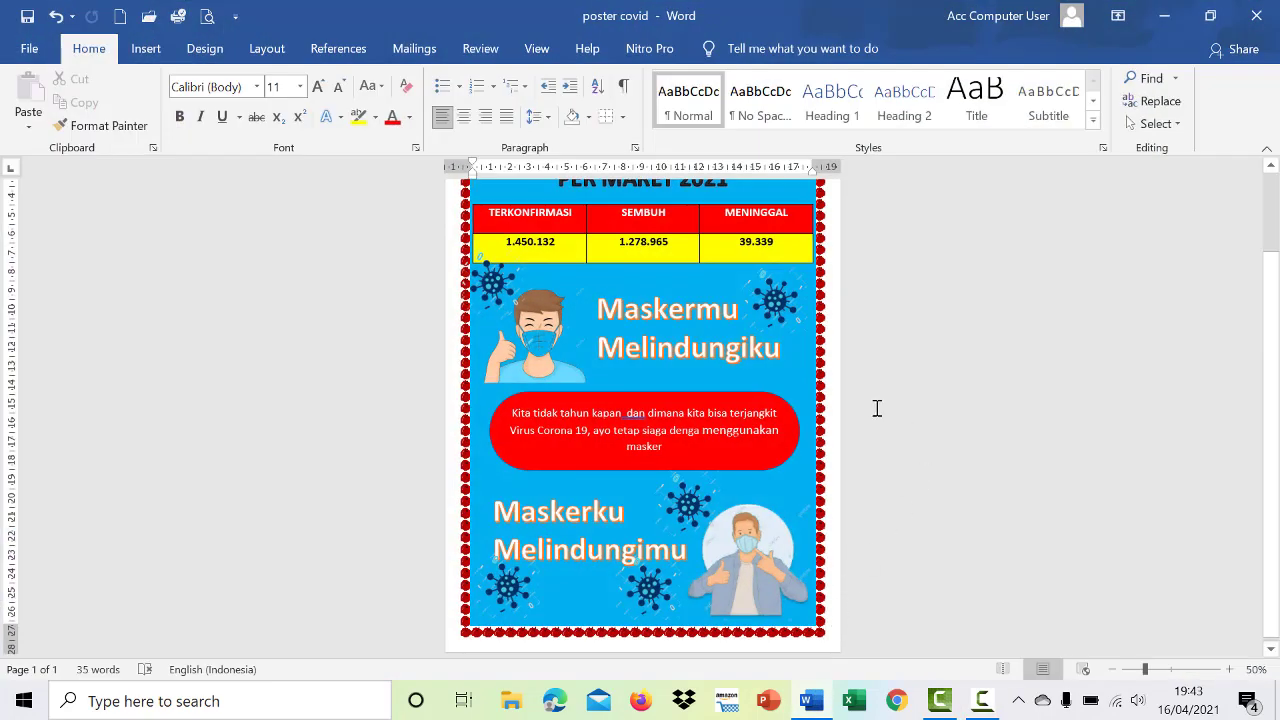
scroll(805, 400, "up", 3)
scroll(805, 400, "up", 1)
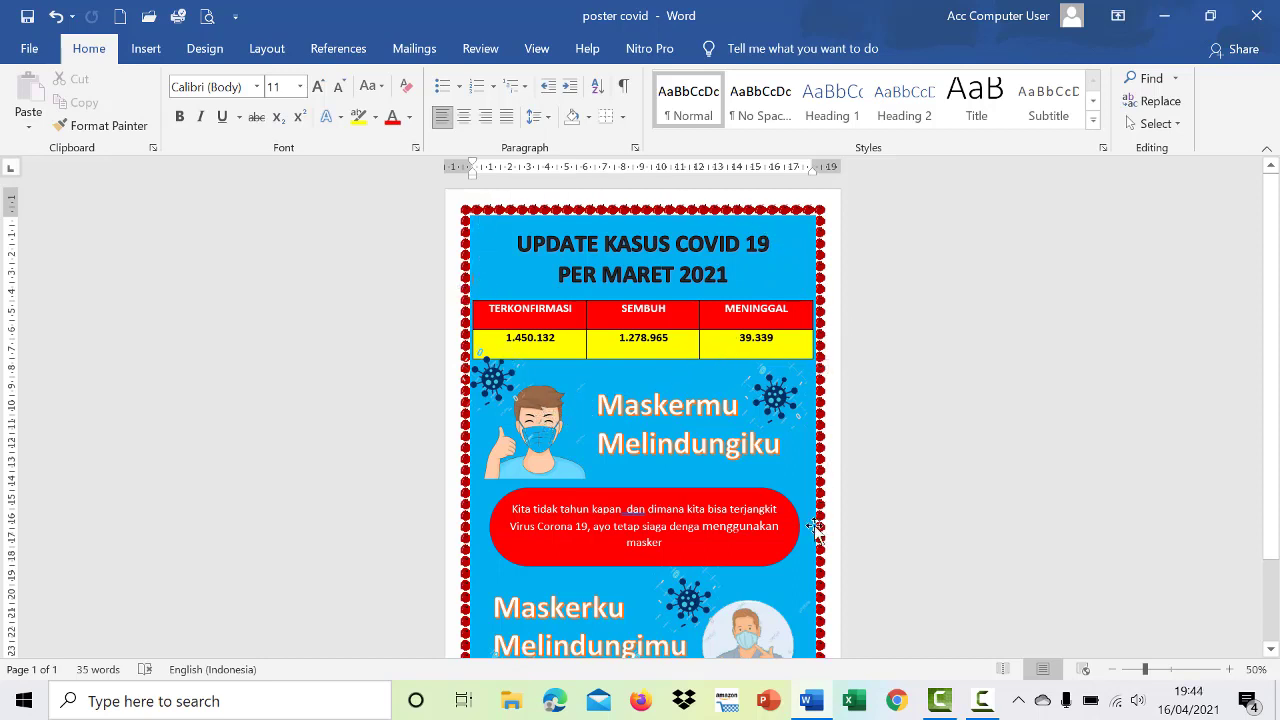
scroll(760, 505, "down", 1)
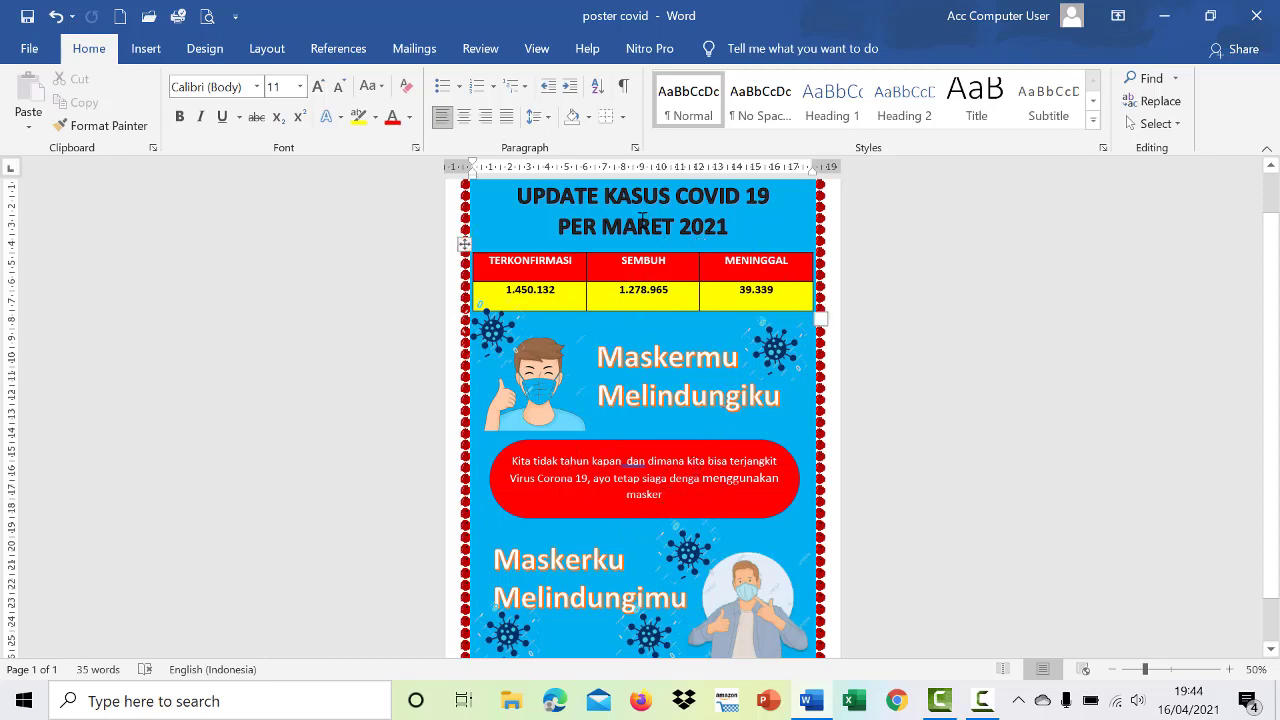
scroll(619, 222, "up", 2)
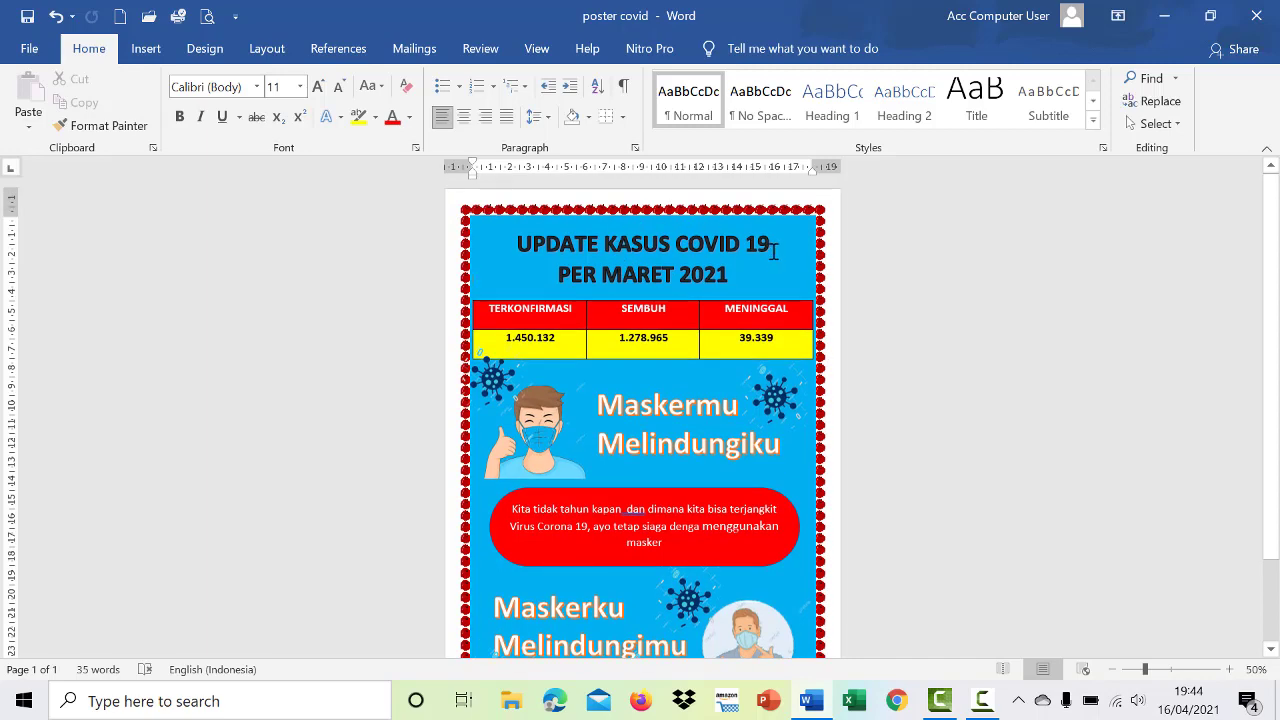
scroll(832, 369, "down", 2)
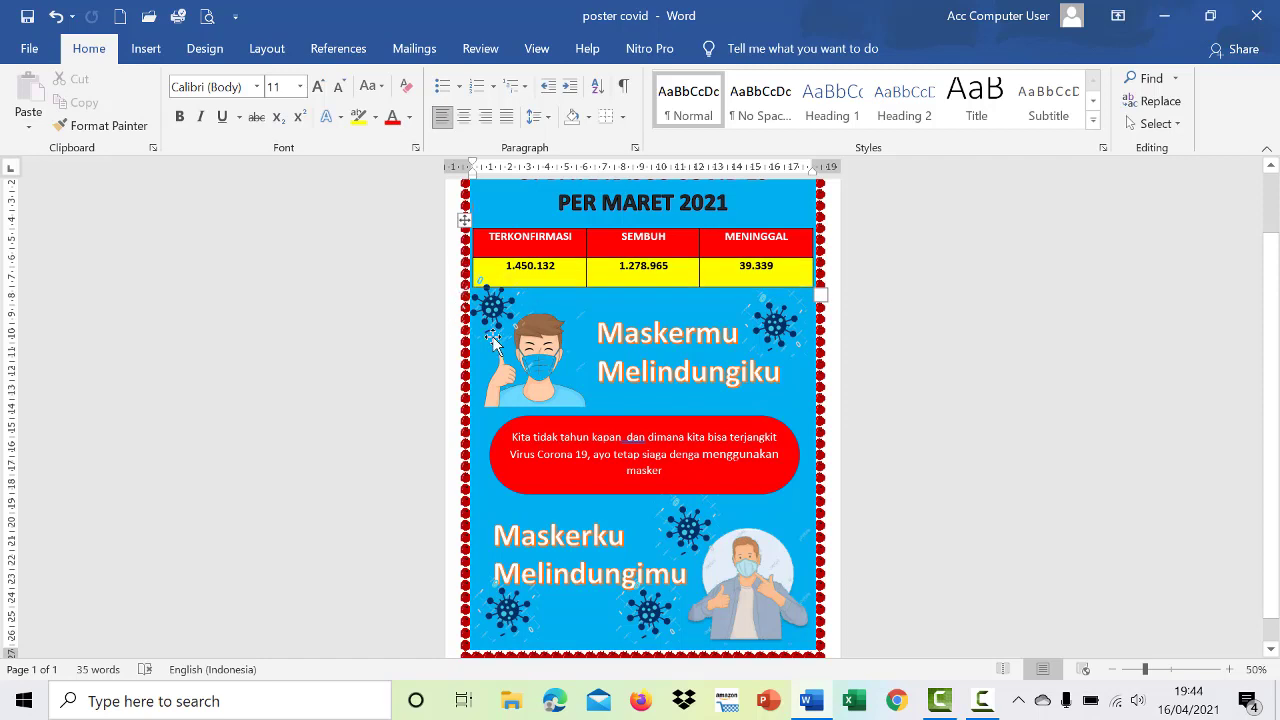
scroll(586, 340, "up", 2)
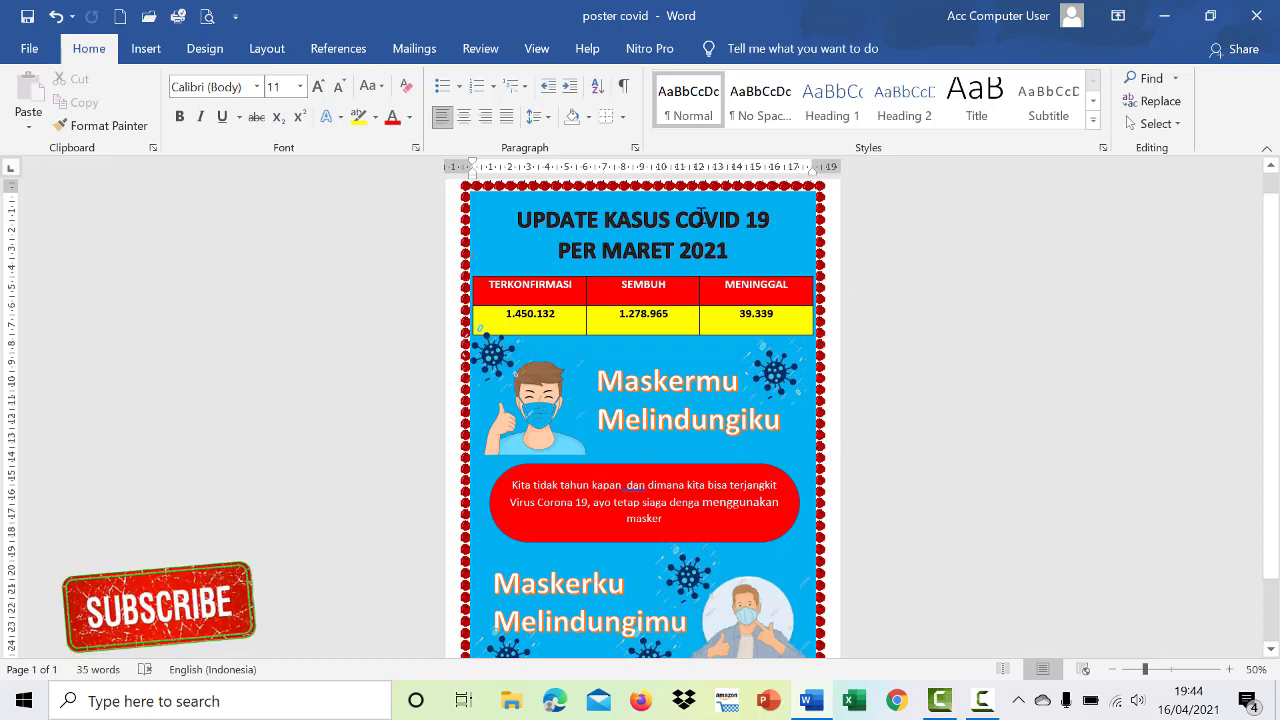
scroll(666, 234, "down", 1)
scroll(666, 234, "down", 1)
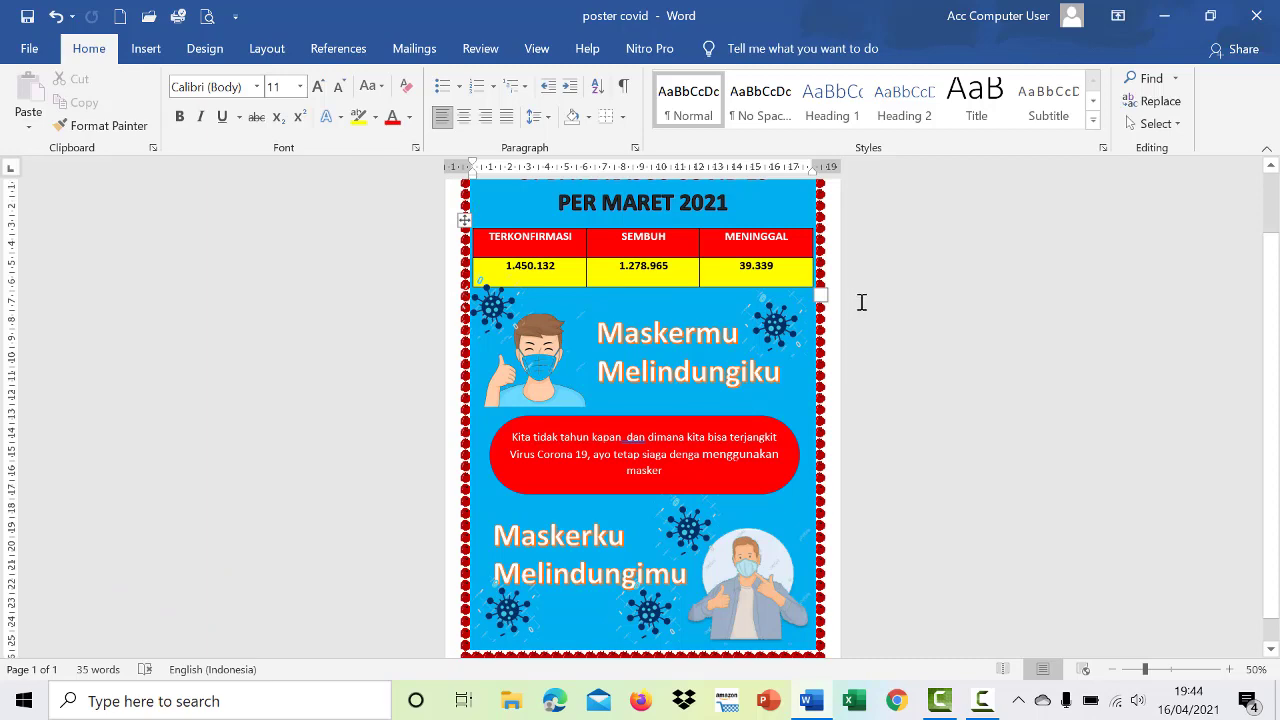
scroll(860, 302, "up", 1)
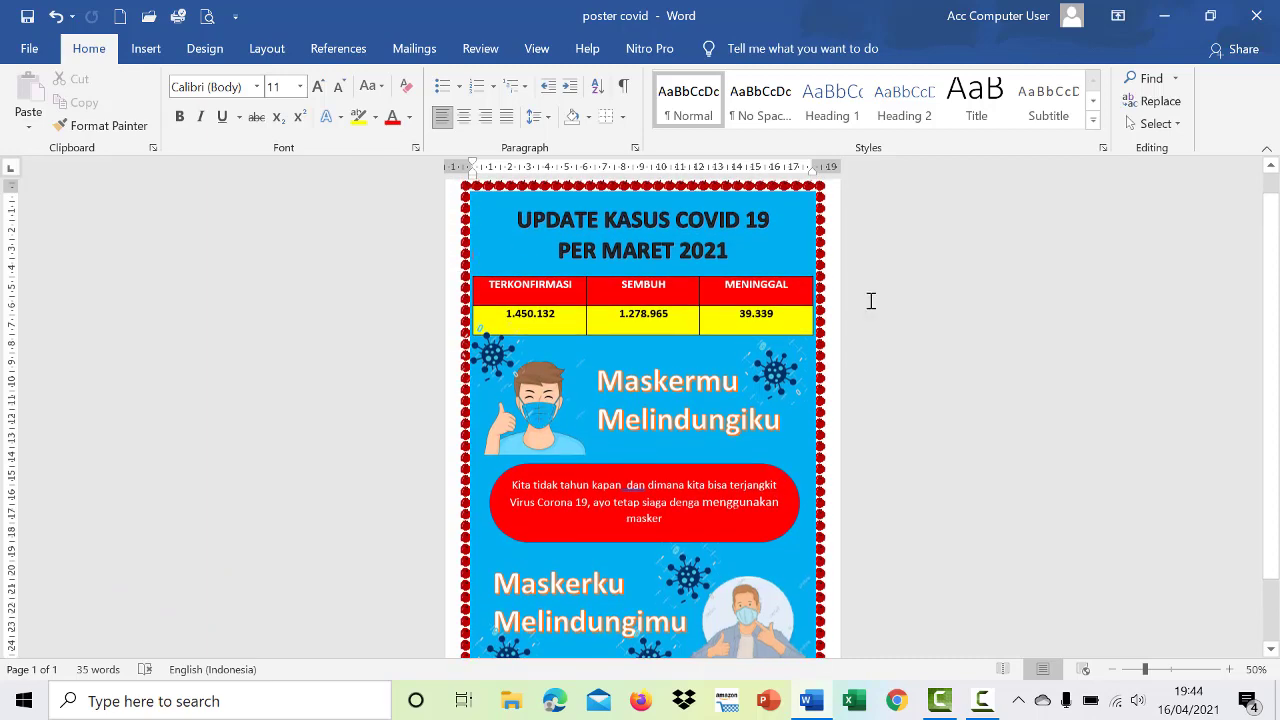
- Create a new blank document at 60% zoom and set its top and left page margins to 1,5 cm
left_click(121, 18)
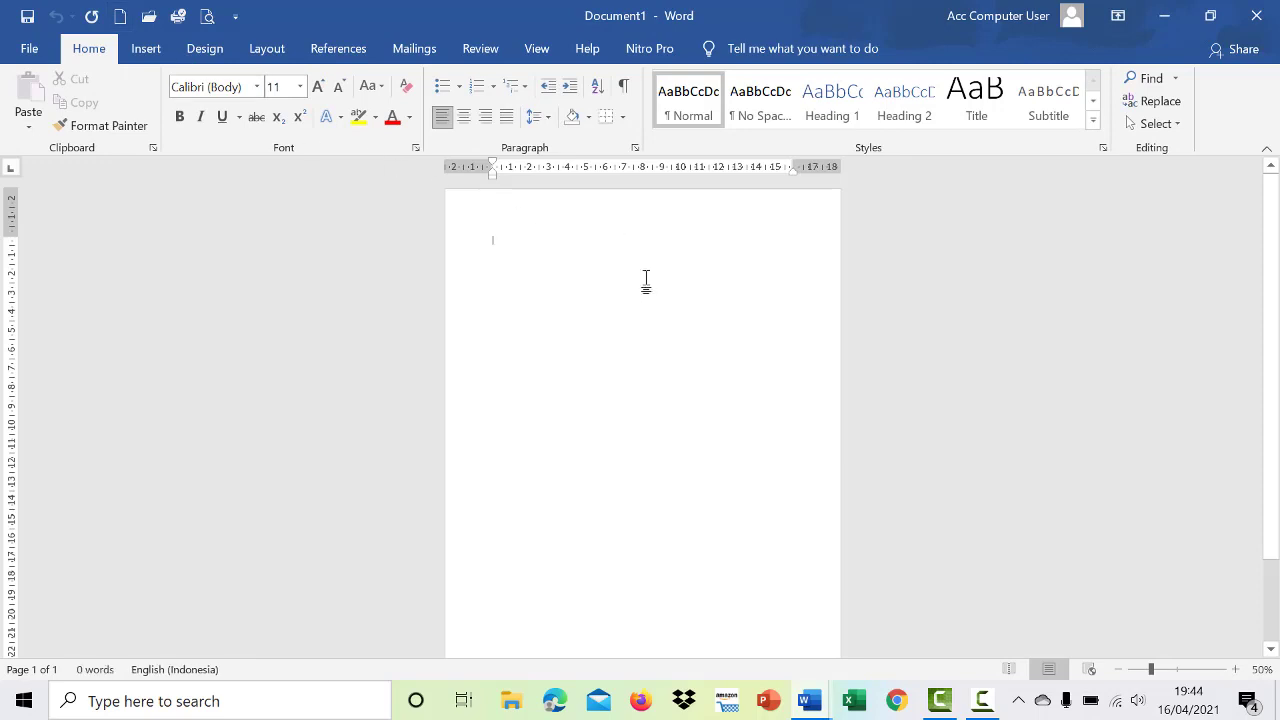
left_click(1236, 669)
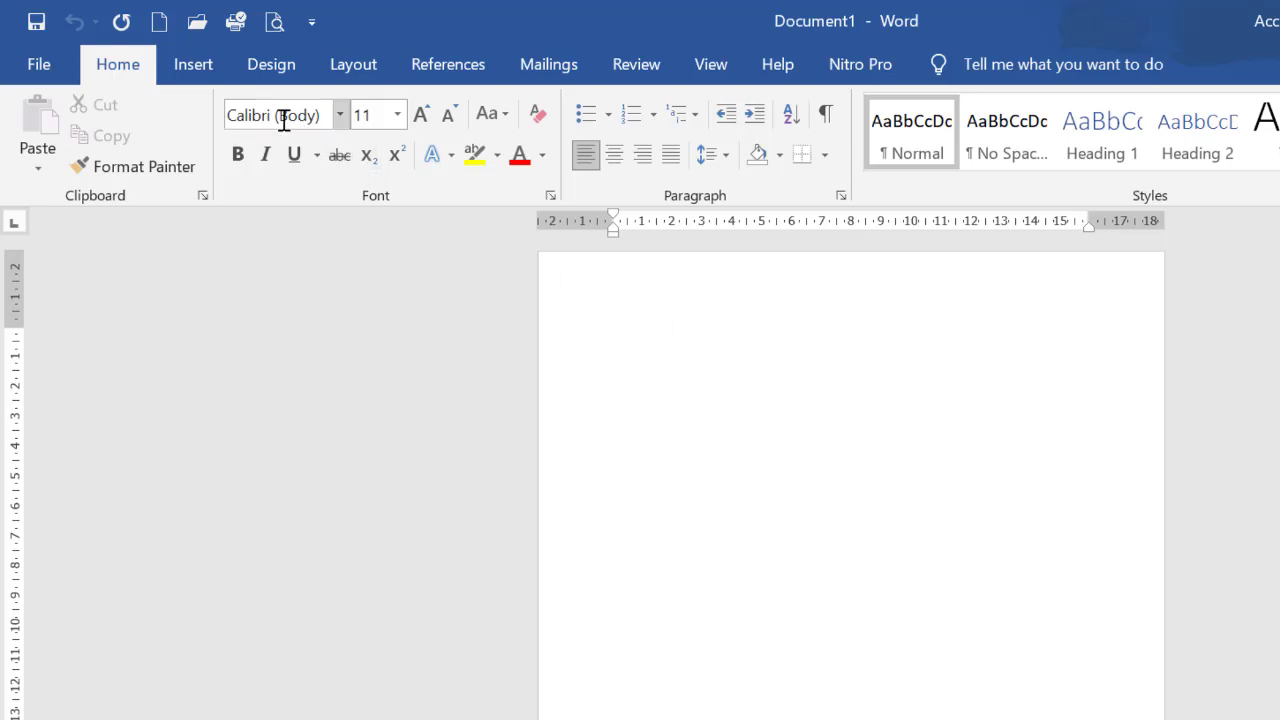
left_click(353, 66)
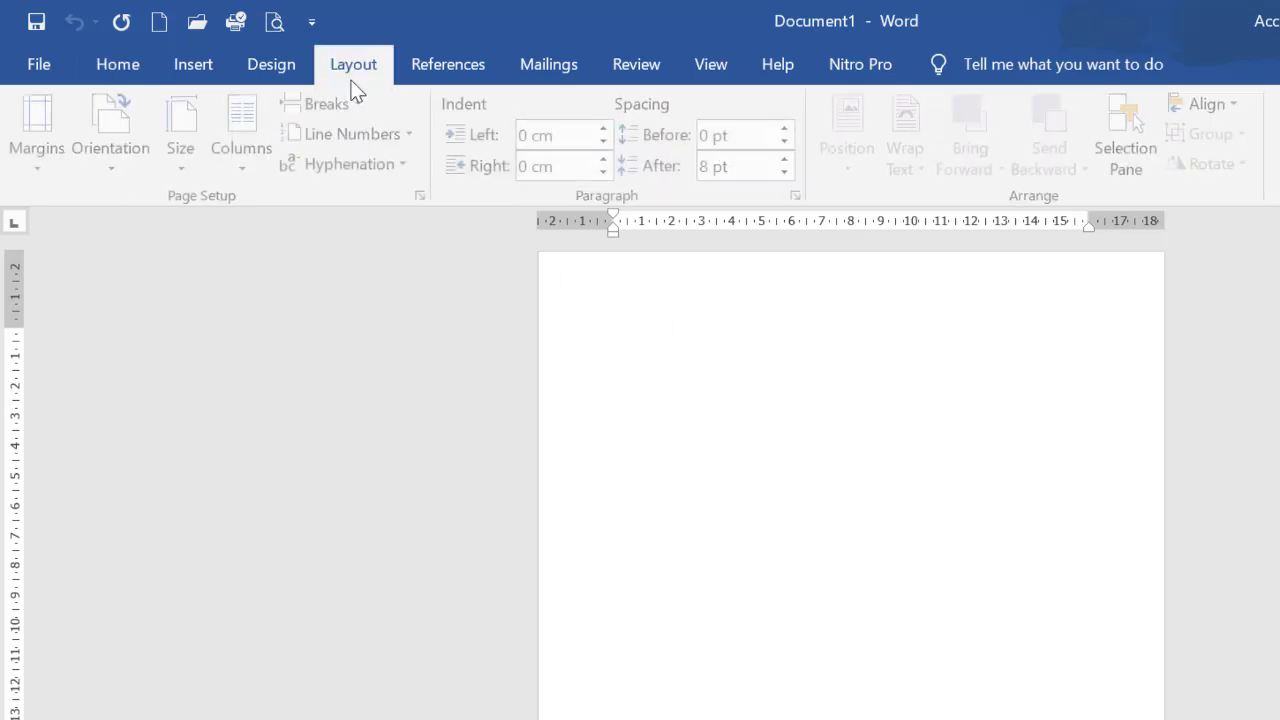
left_click(425, 198)
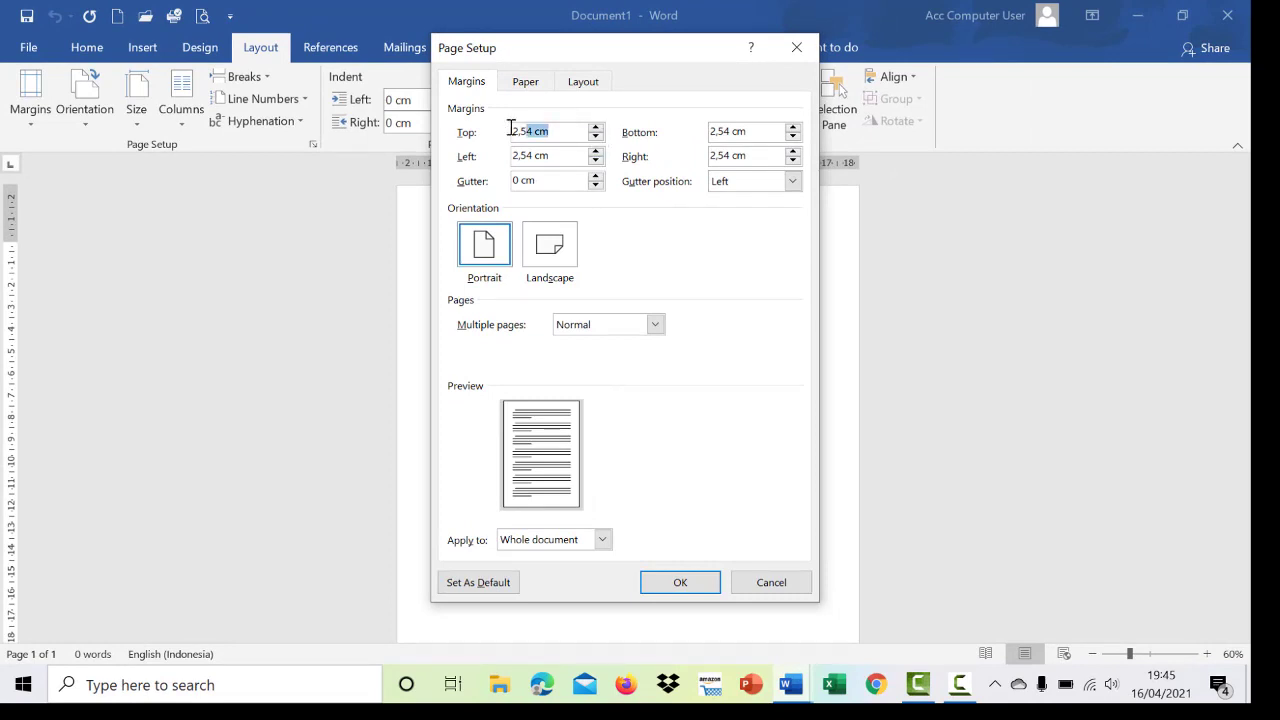
type("1,5")
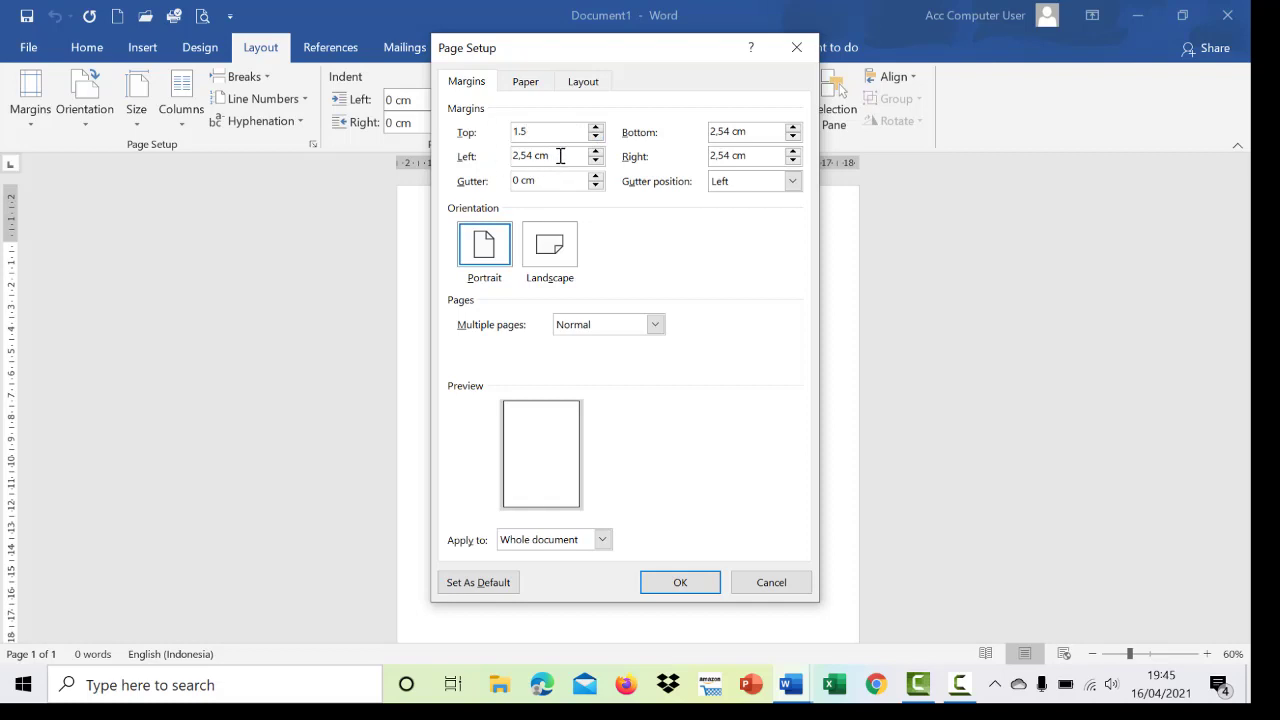
left_click_drag(564, 157, 504, 156)
type("1.5")
left_click_drag(567, 133, 464, 130)
type("1,5")
left_click_drag(535, 157, 462, 162)
type("1")
- Set the bottom page margin to 1,5 cm, with the top margin at 1,5 cm as well
left_click(792, 137)
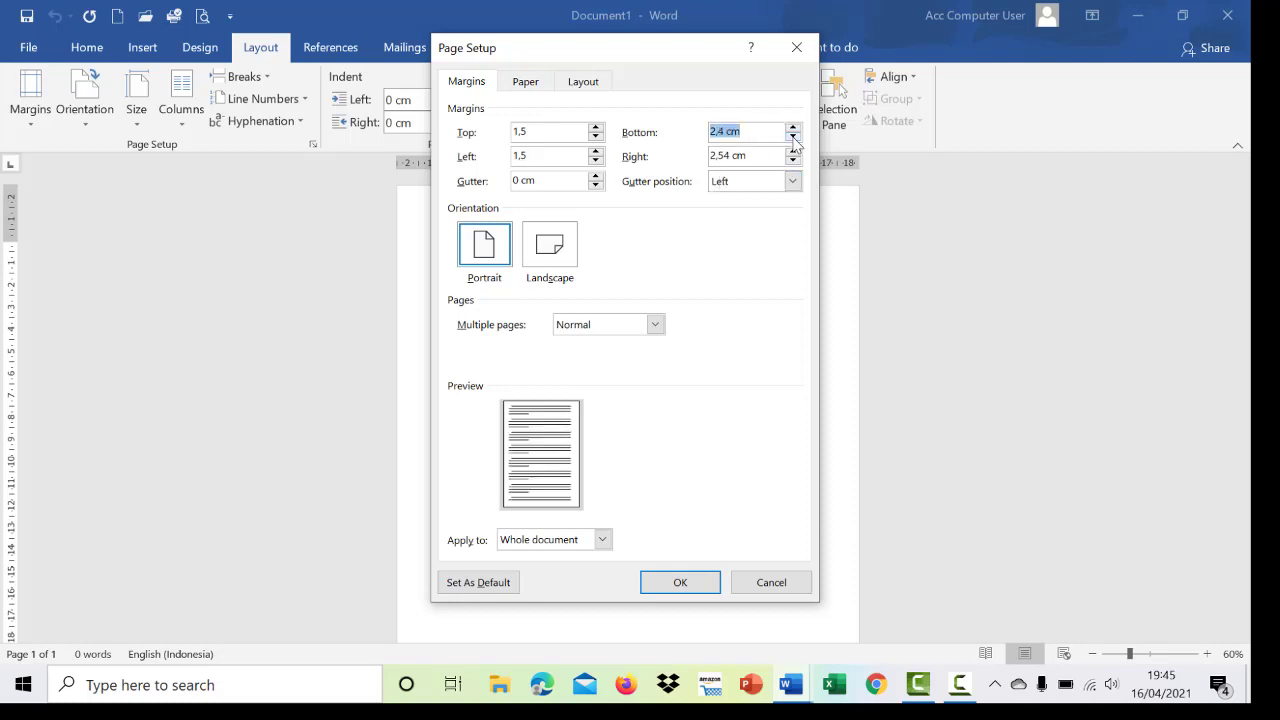
left_click(594, 126)
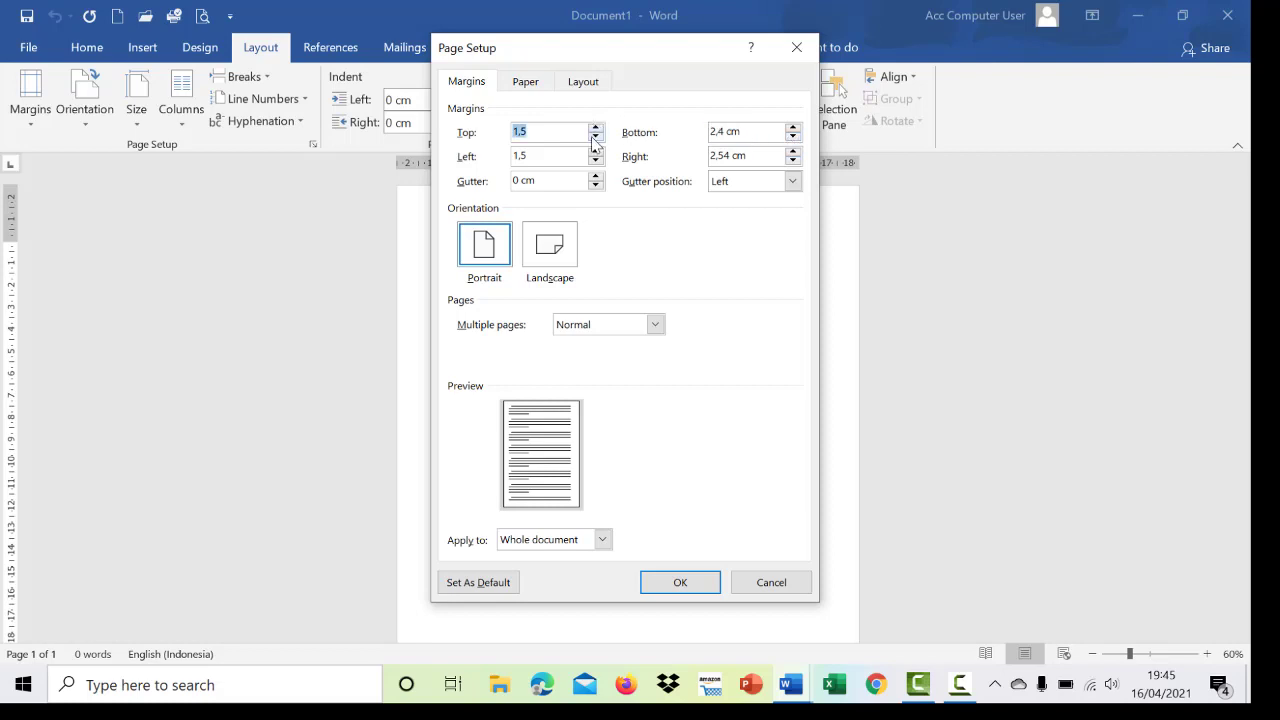
left_click(595, 138)
left_click(595, 128)
triple_click(792, 138)
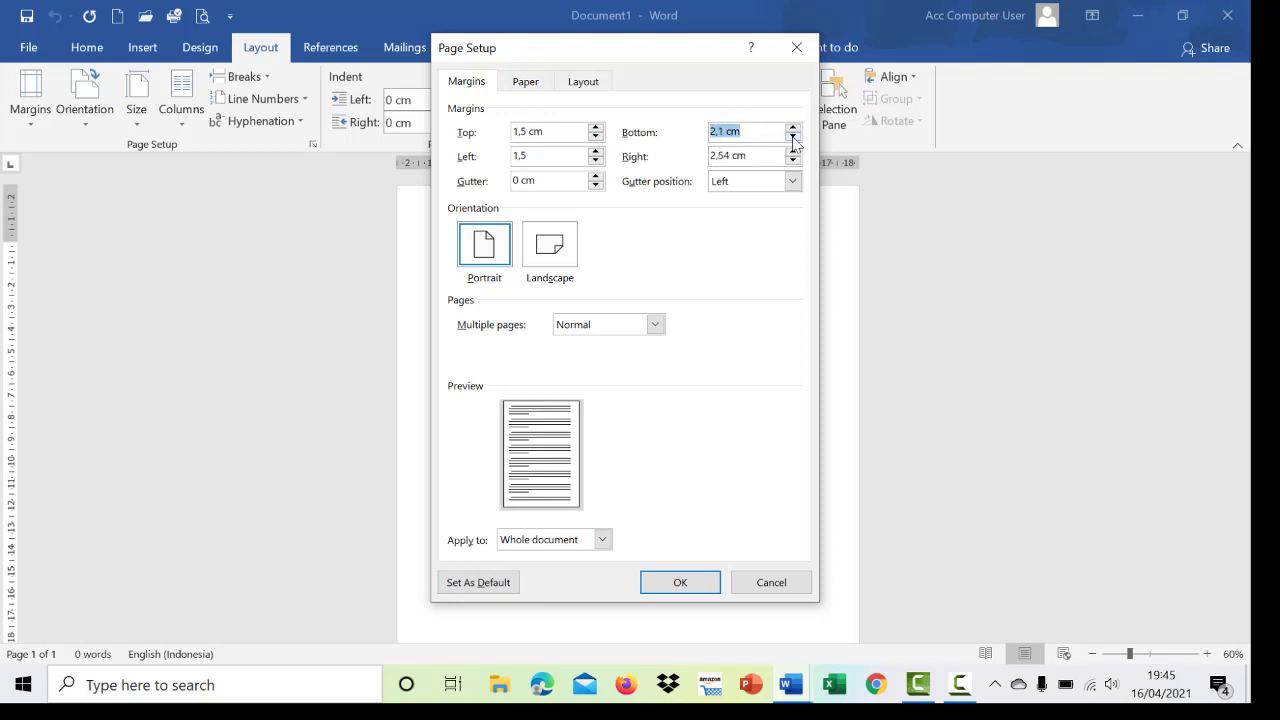
left_click(792, 139)
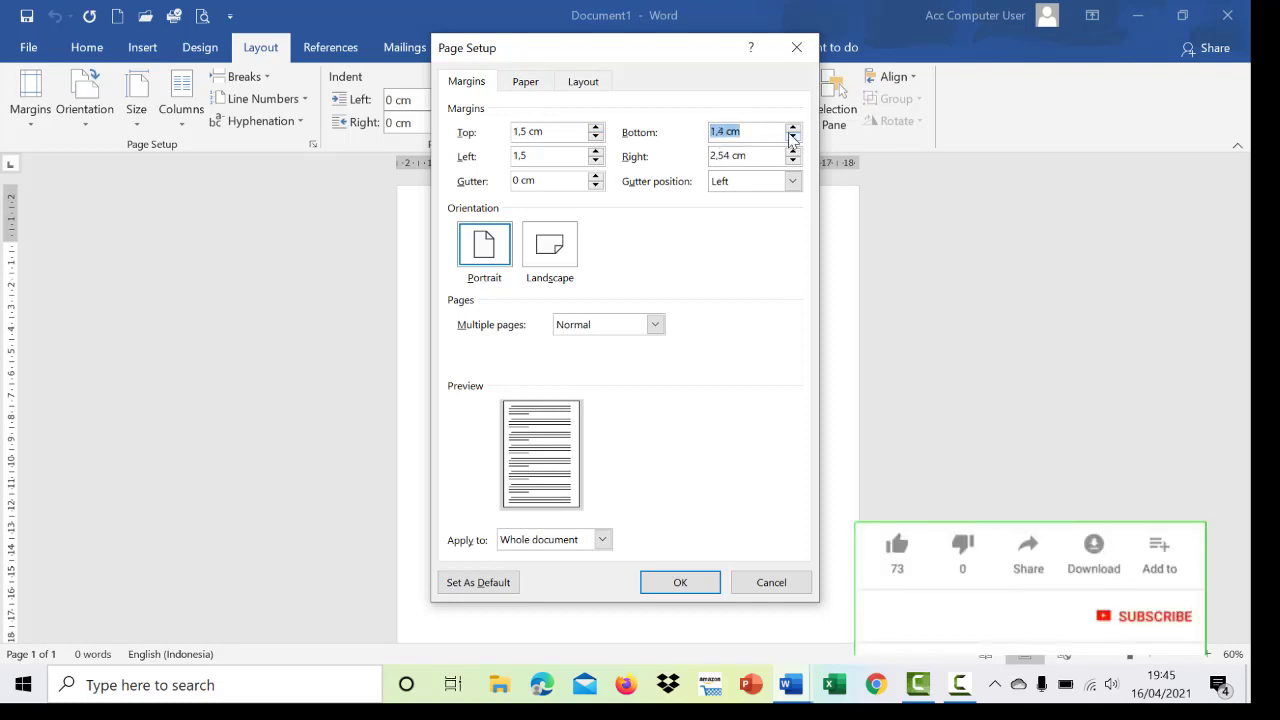
left_click(792, 138)
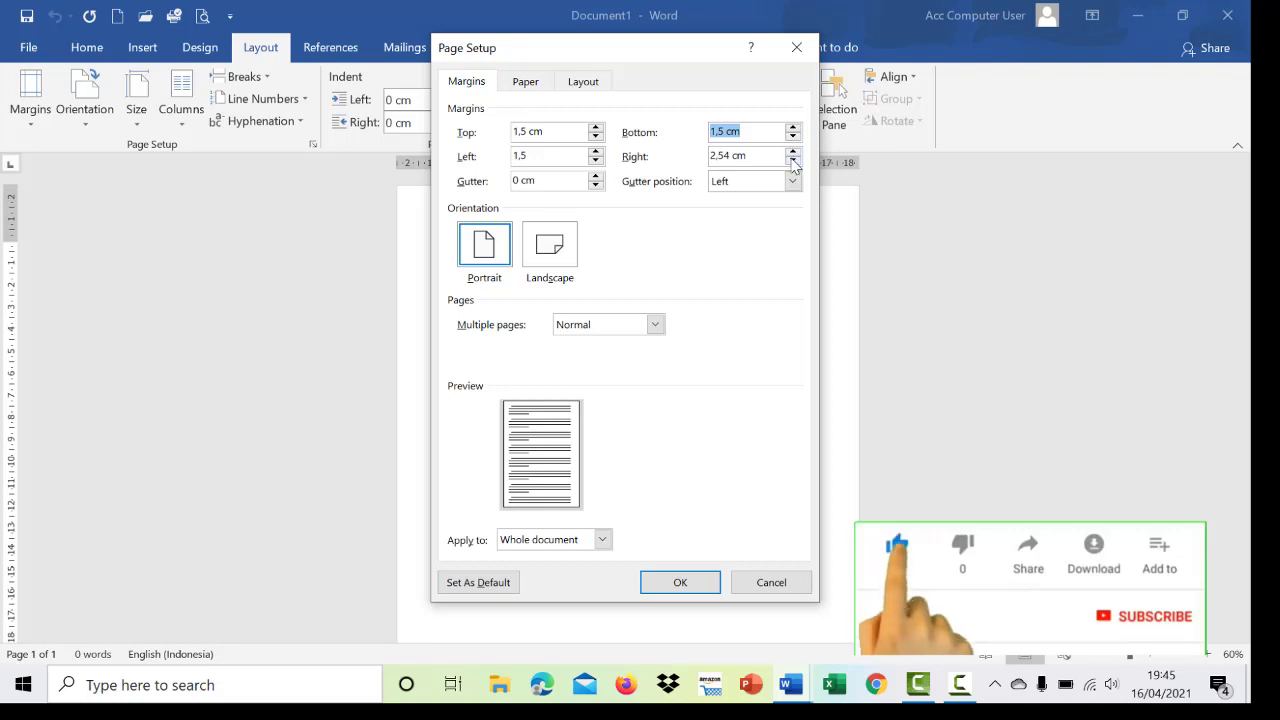
- Set the right page margin to 1,5 cm, check the paper size and apply the page setup
left_click(792, 160)
left_click(792, 161)
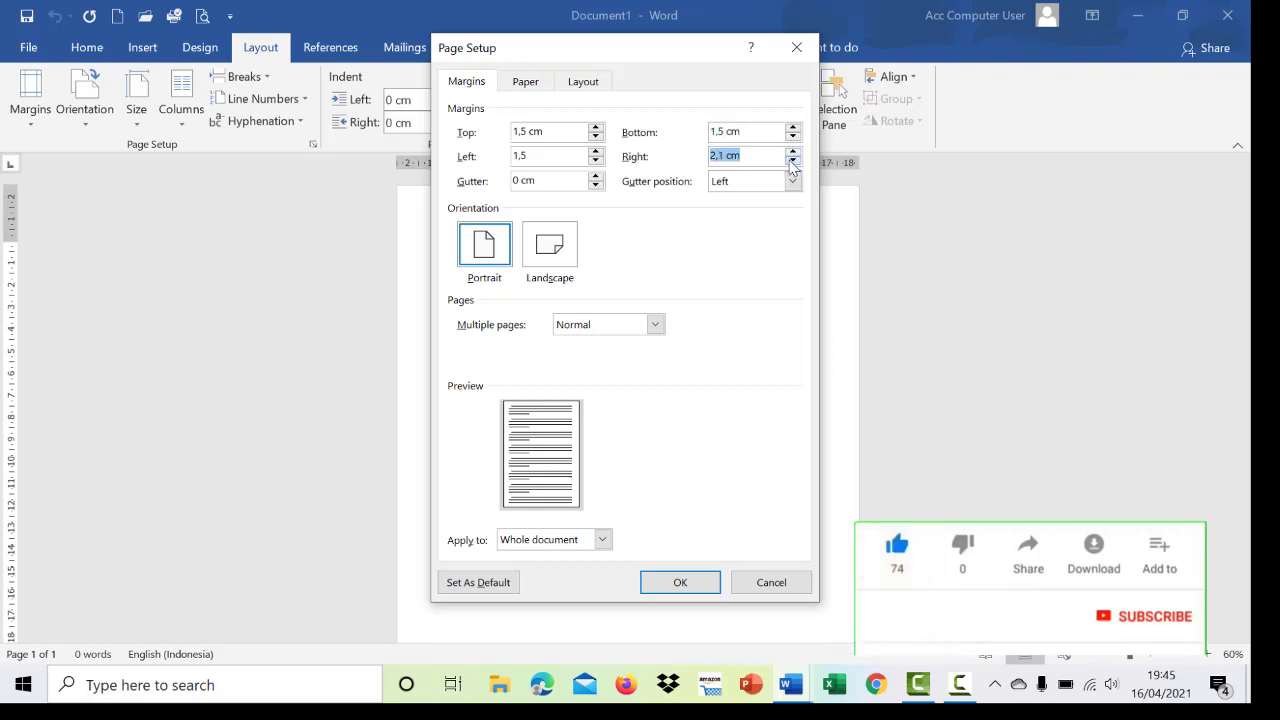
left_click(792, 161)
left_click(792, 161)
left_click(792, 161)
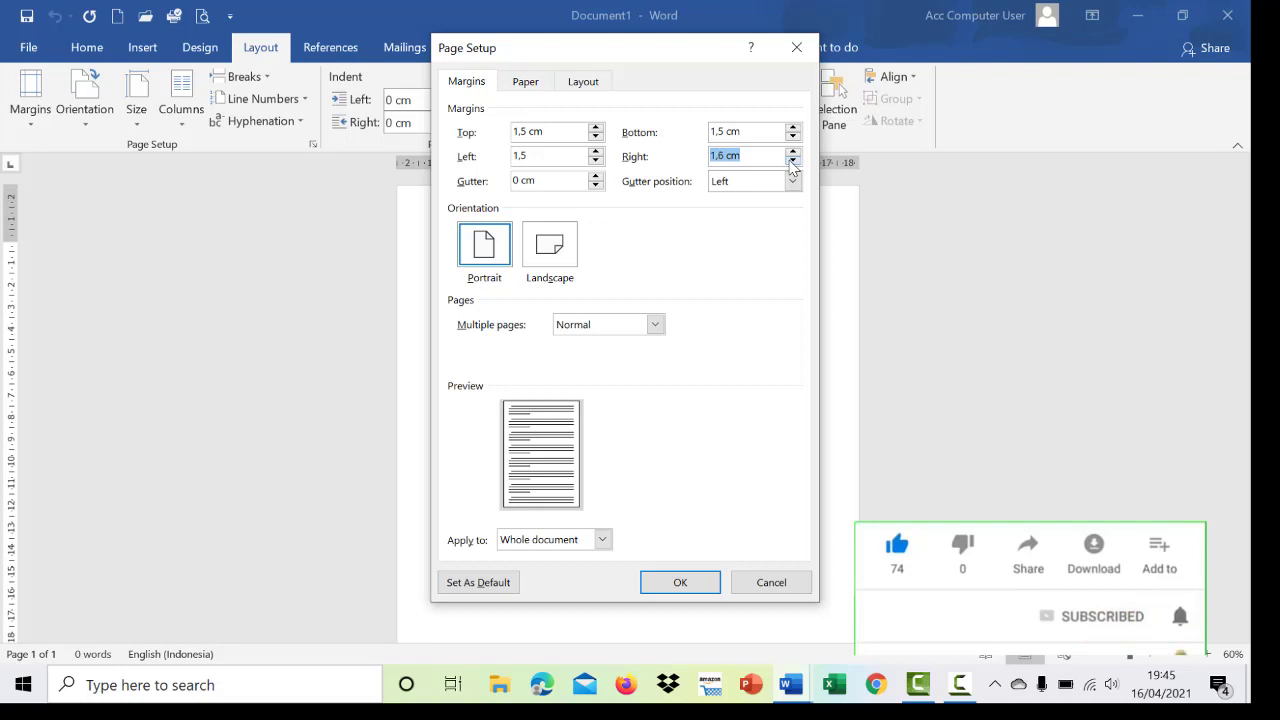
left_click(792, 161)
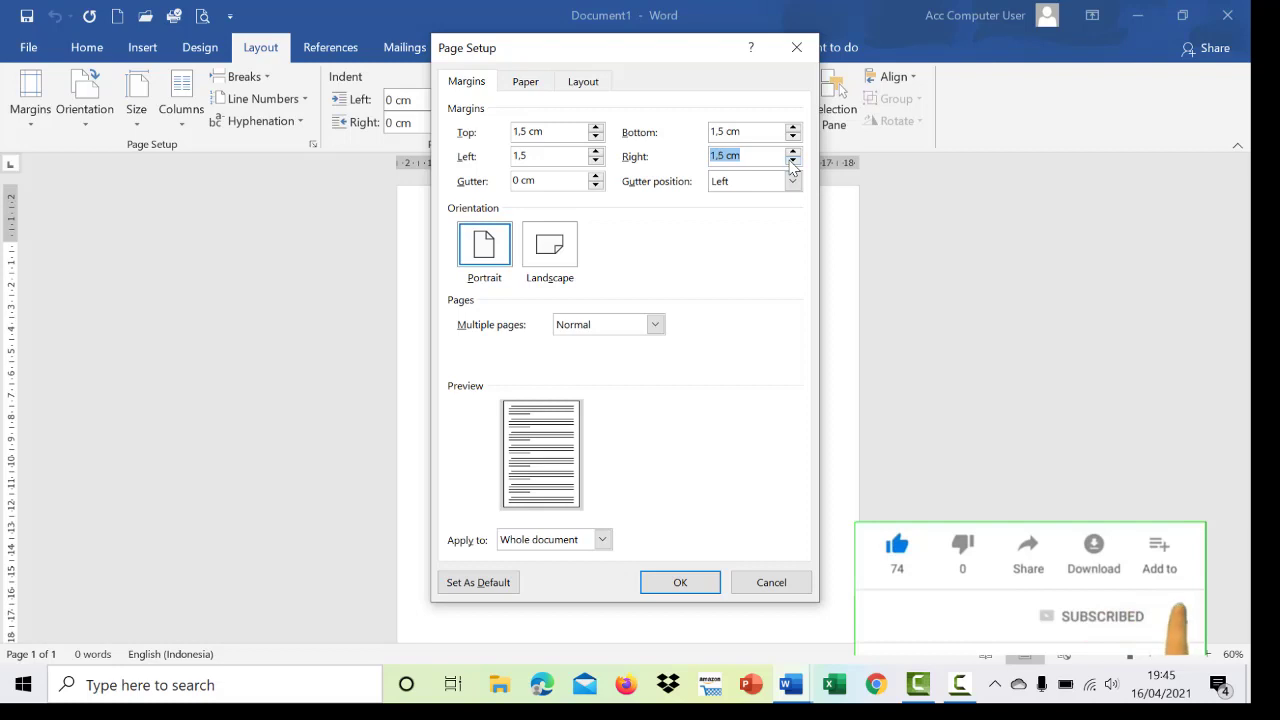
left_click(525, 82)
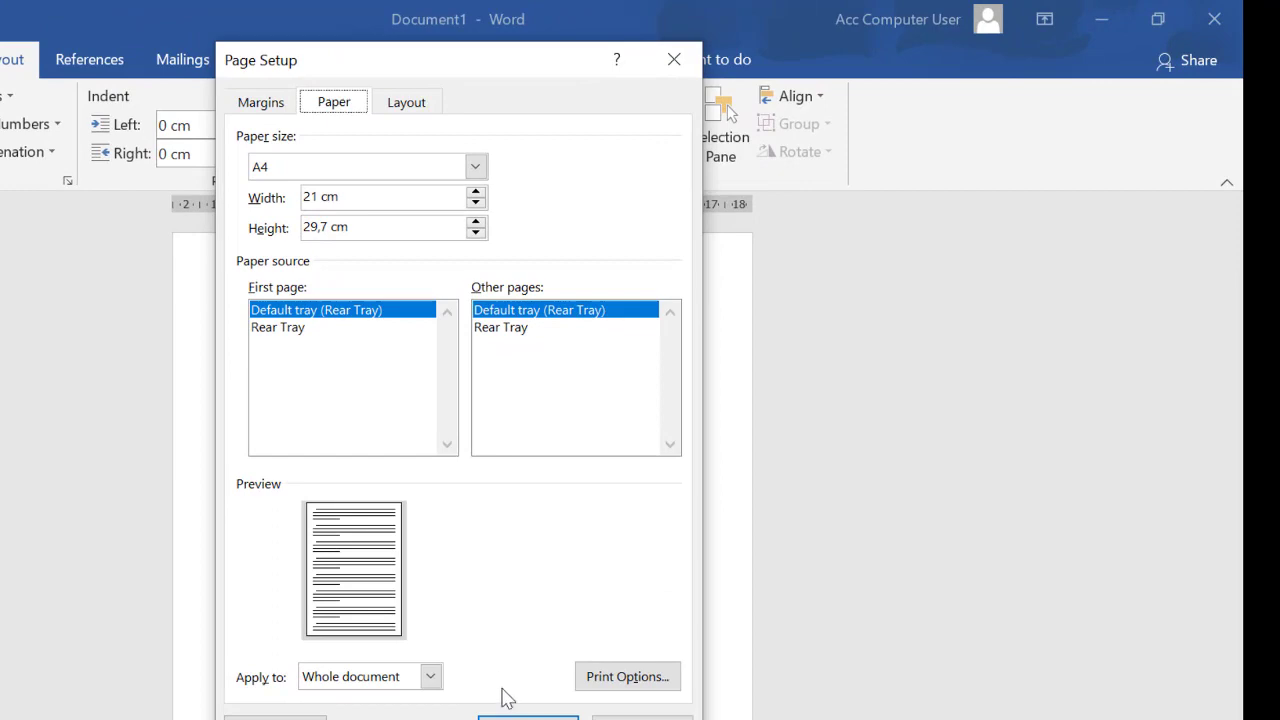
left_click(528, 718)
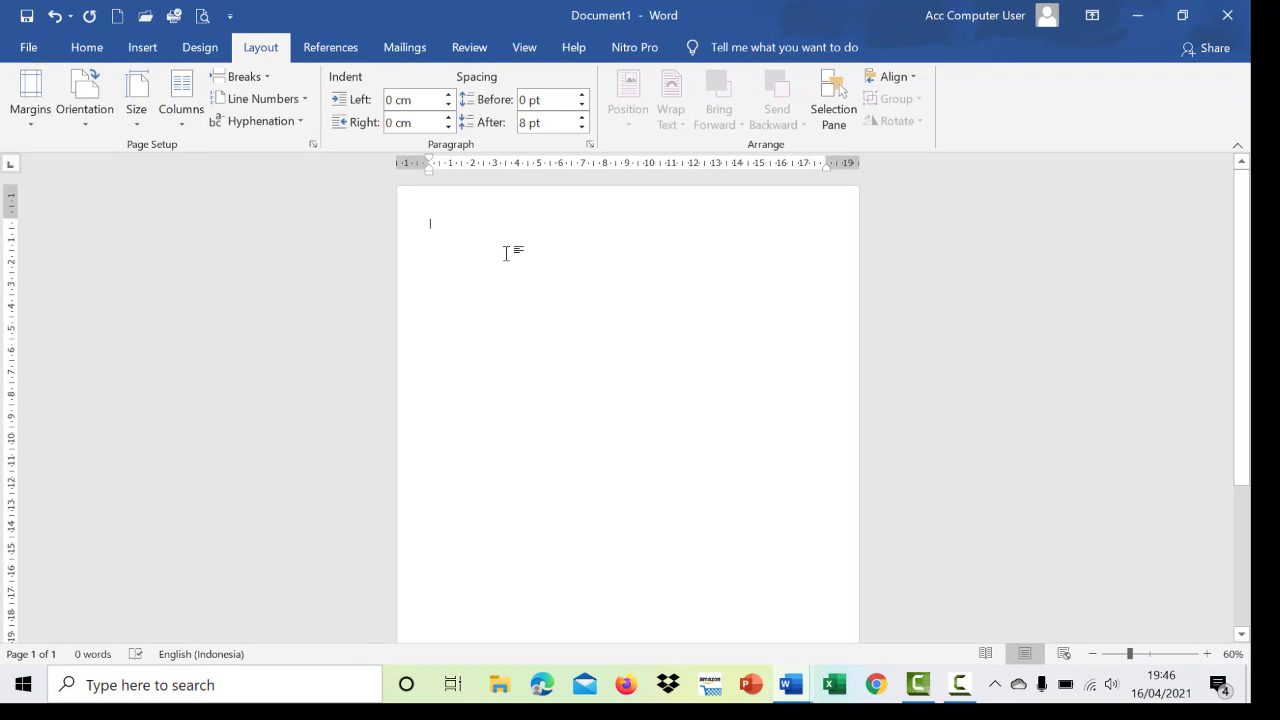
- Look at the finished poster covid document for reference and return to the new blank document
key("Return")
left_click(793, 686)
left_click(730, 646)
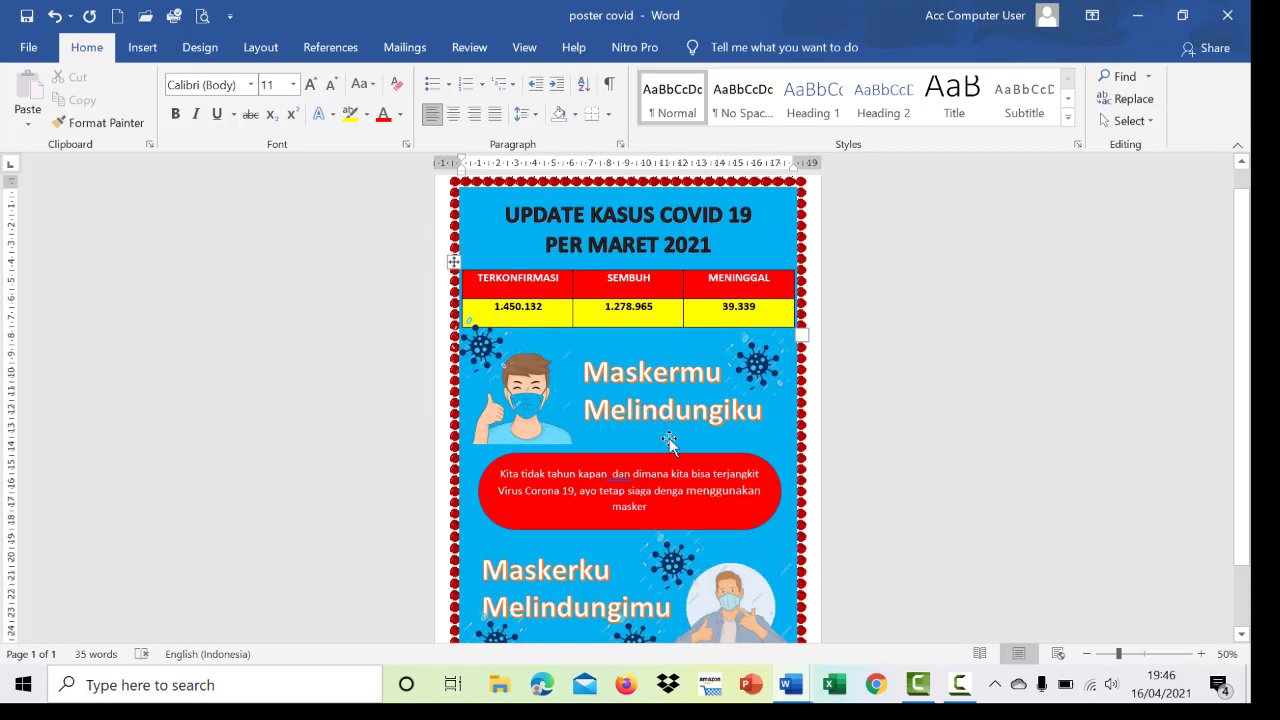
mouse_move(796, 684)
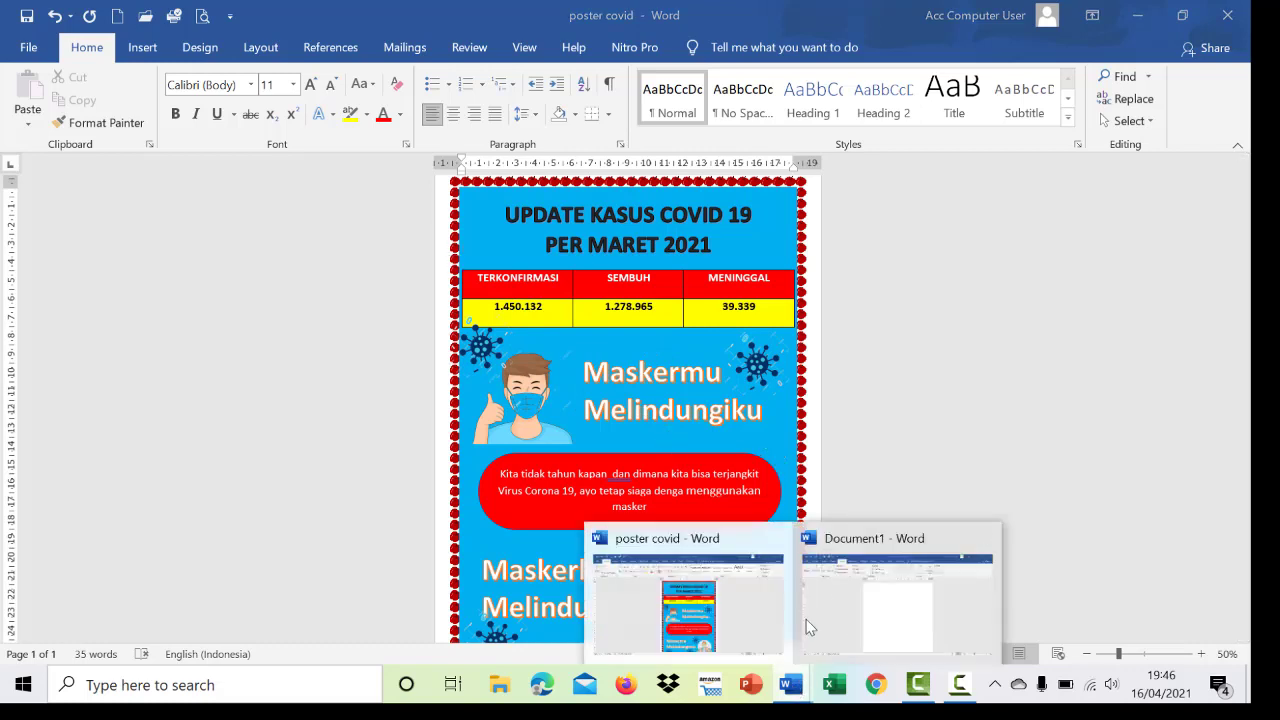
left_click(851, 614)
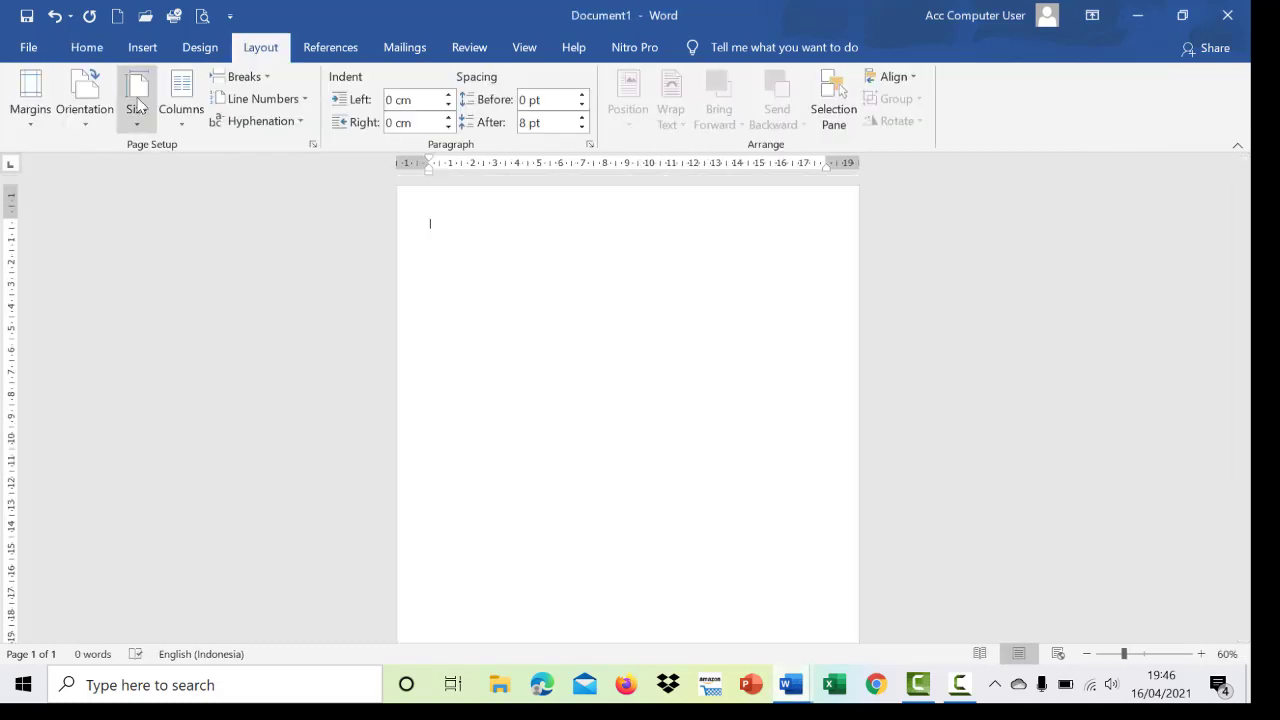
- Insert a WordArt object in the black style with the blue hard shadow
left_click(140, 47)
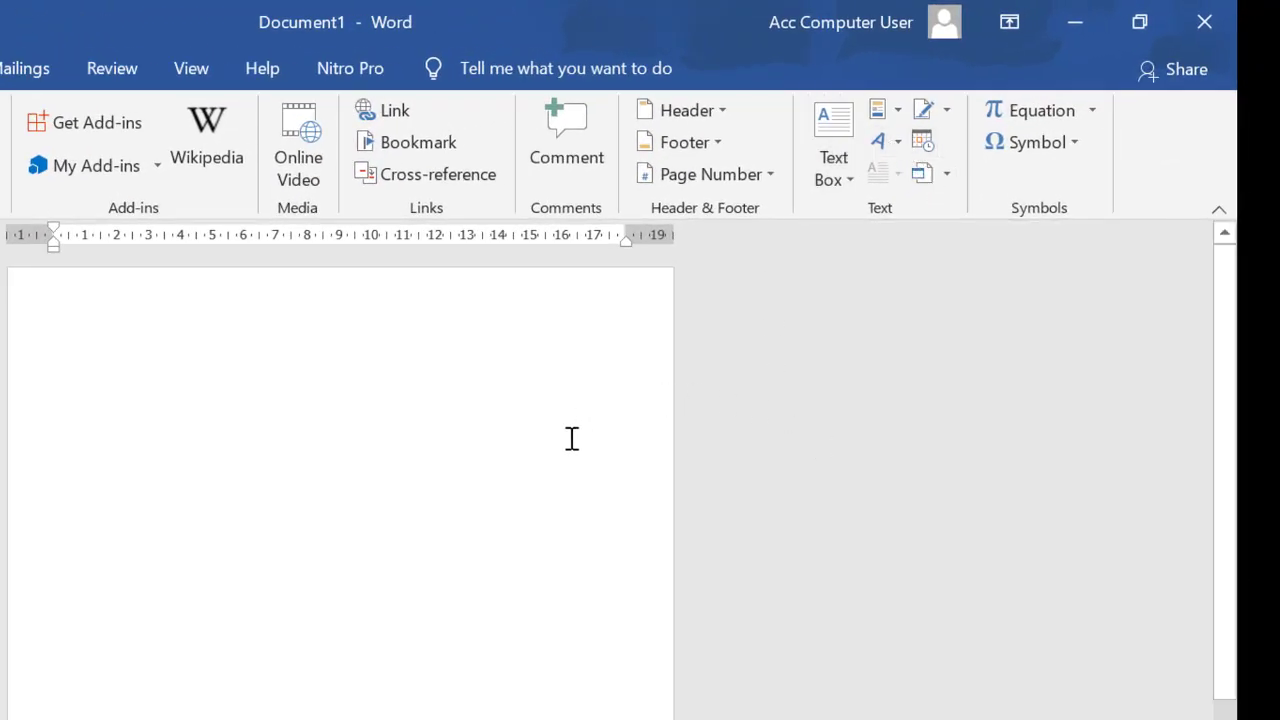
left_click(900, 144)
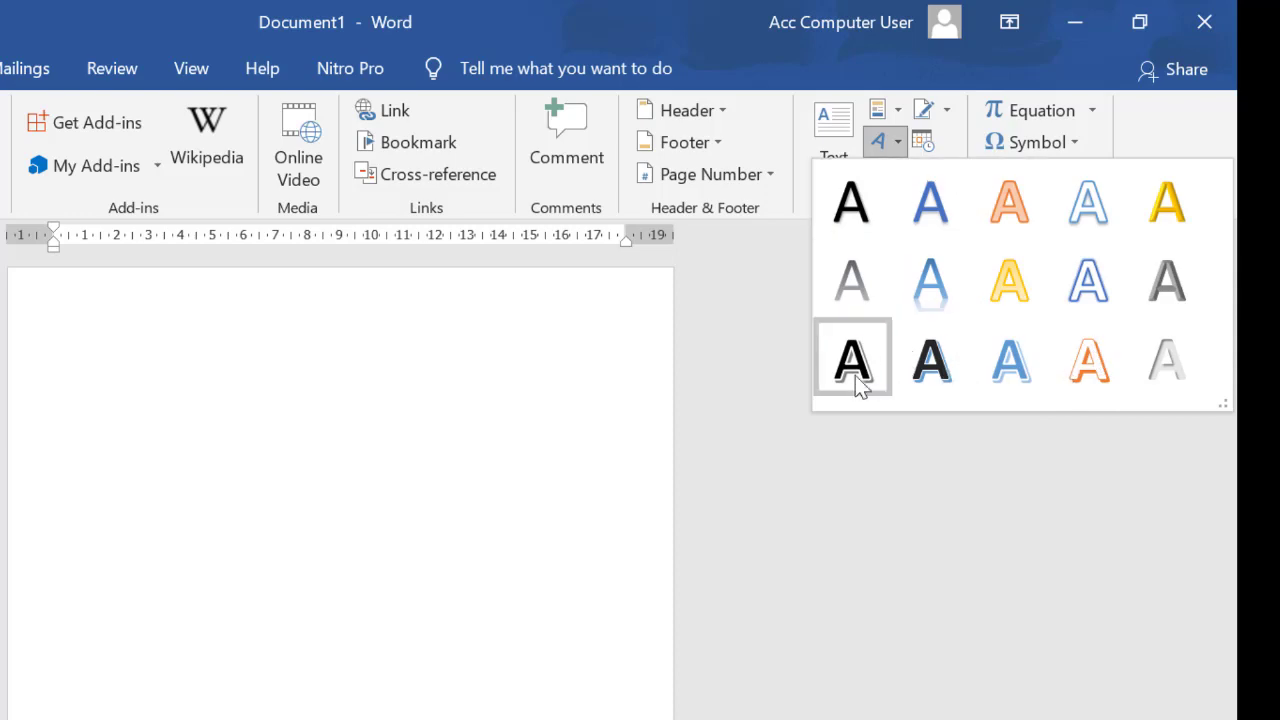
left_click(930, 358)
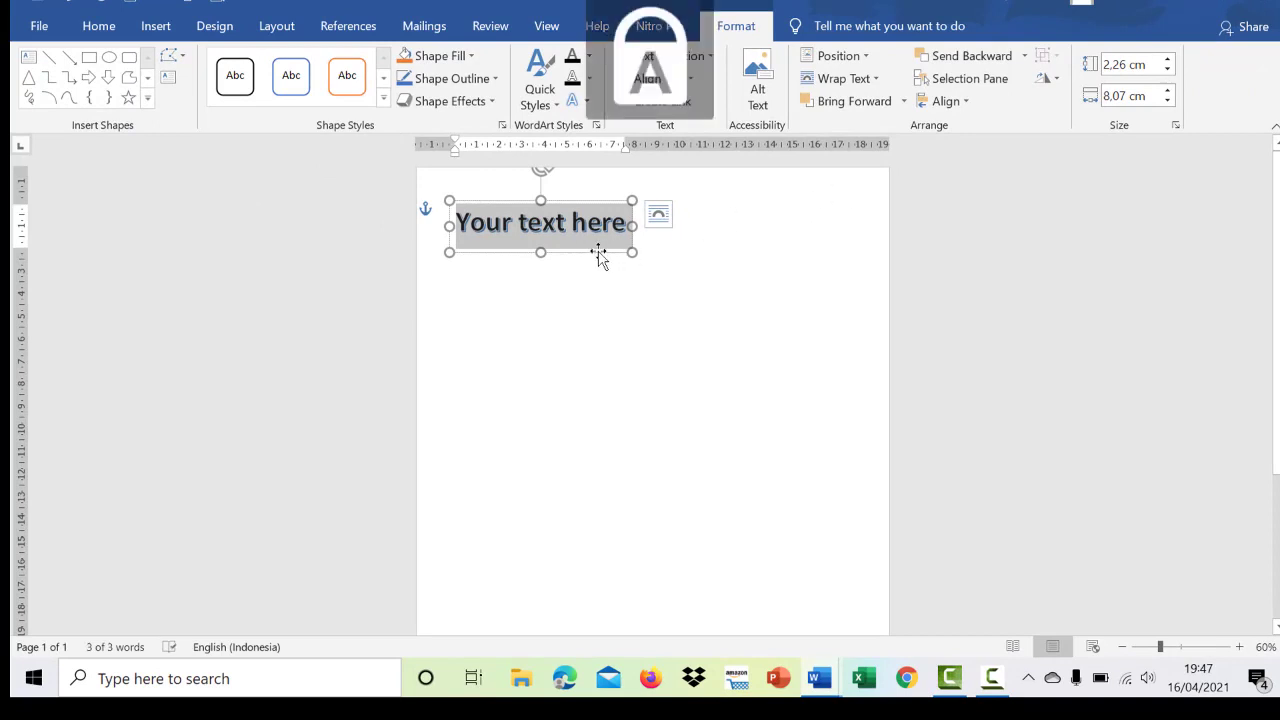
- Replace the WordArt placeholder text with the title line "UPDATE KASUD COVID 2019"
type("UPDATE C")
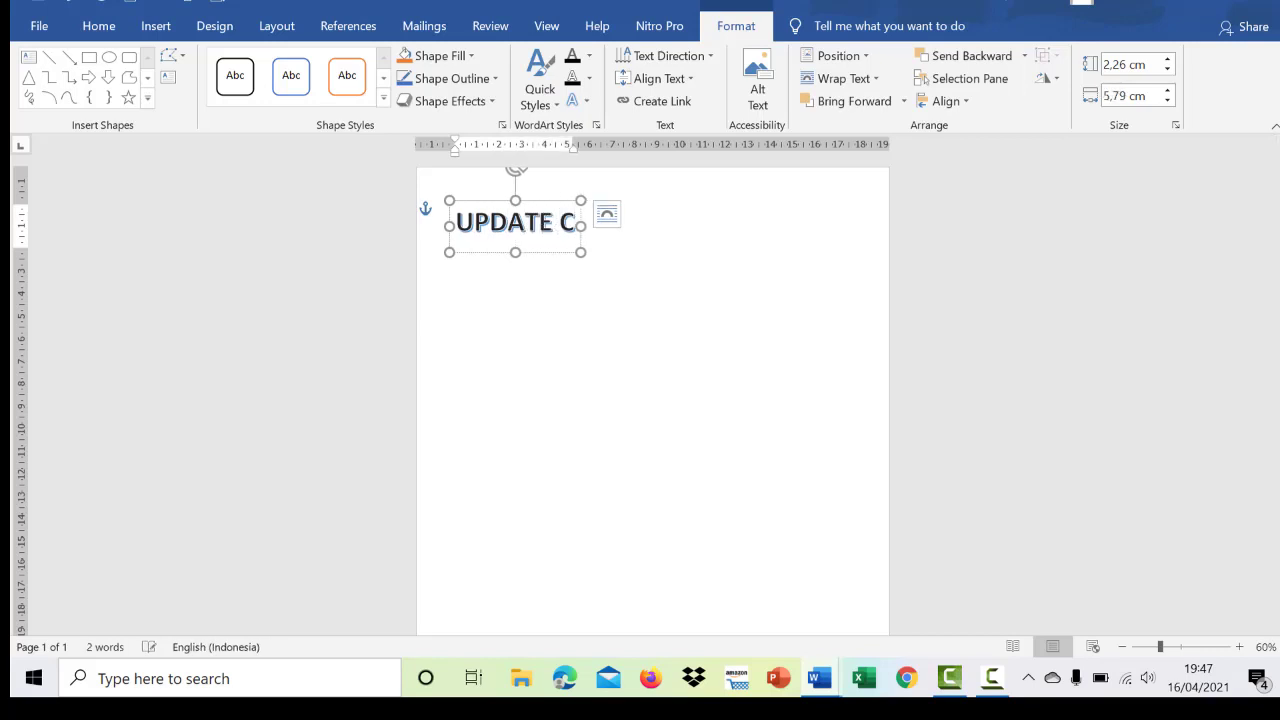
key("BackSpace")
type("KASUD CO")
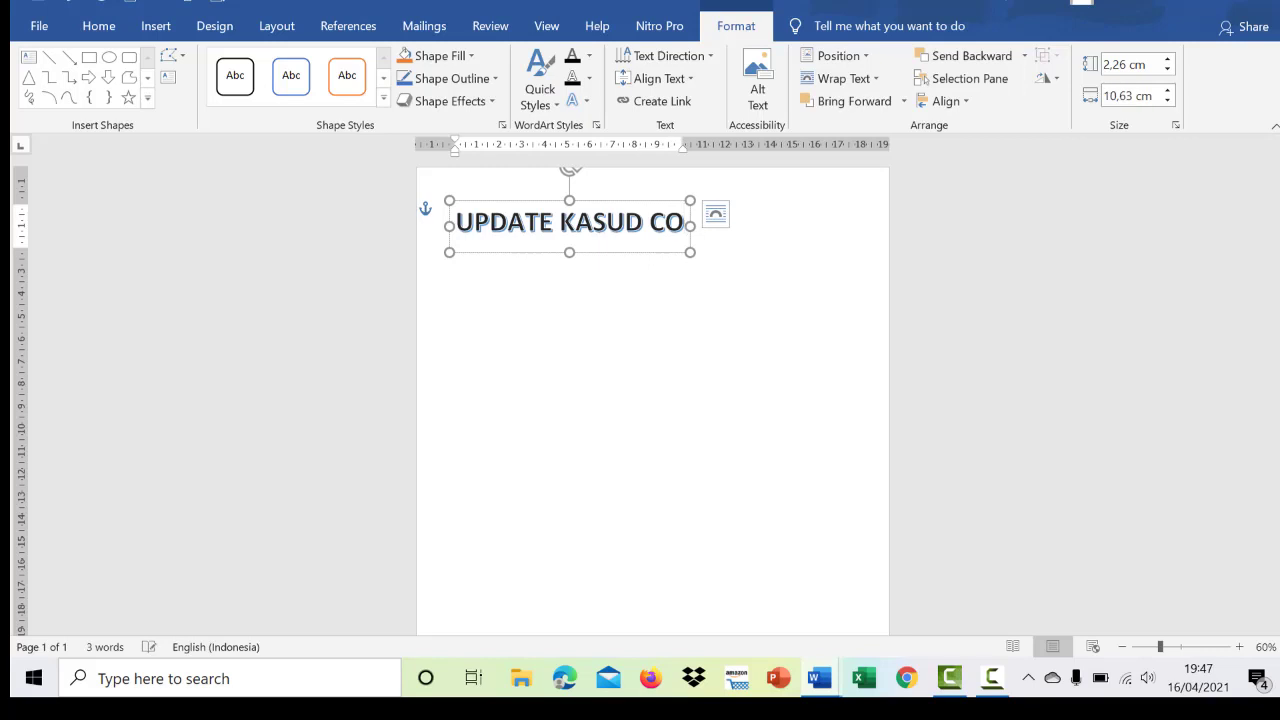
type("VID")
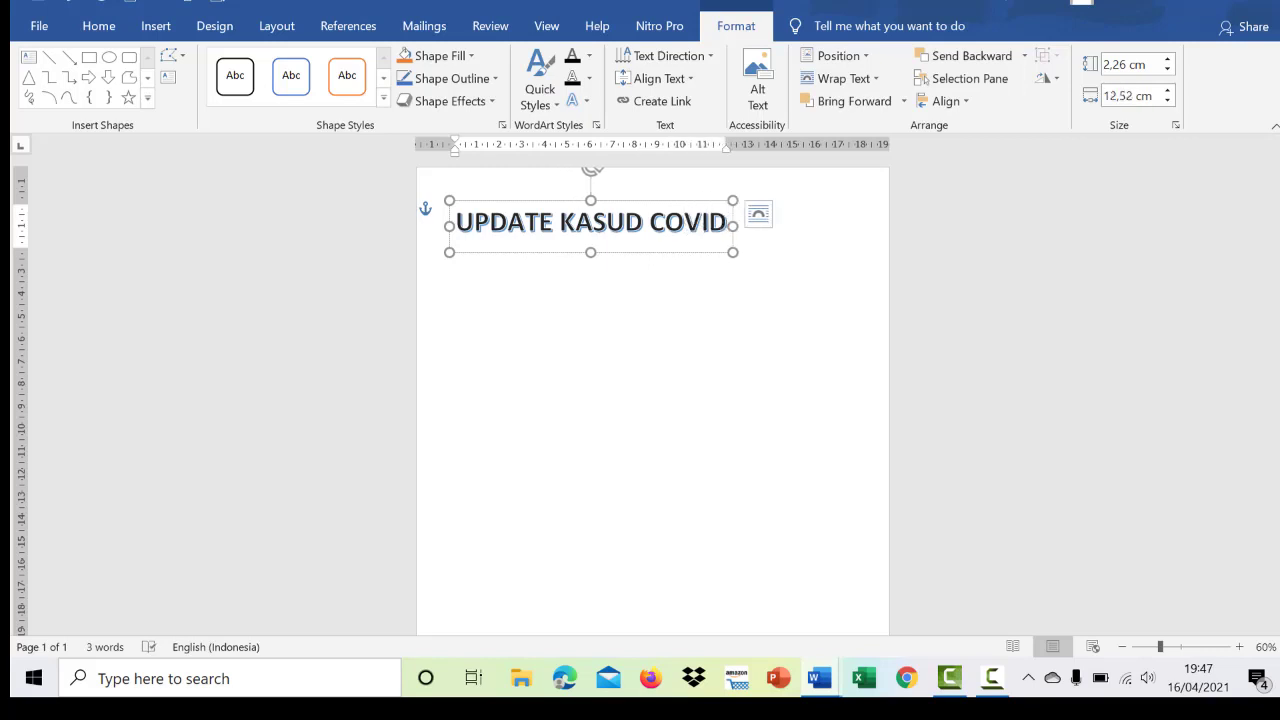
type(" 2017")
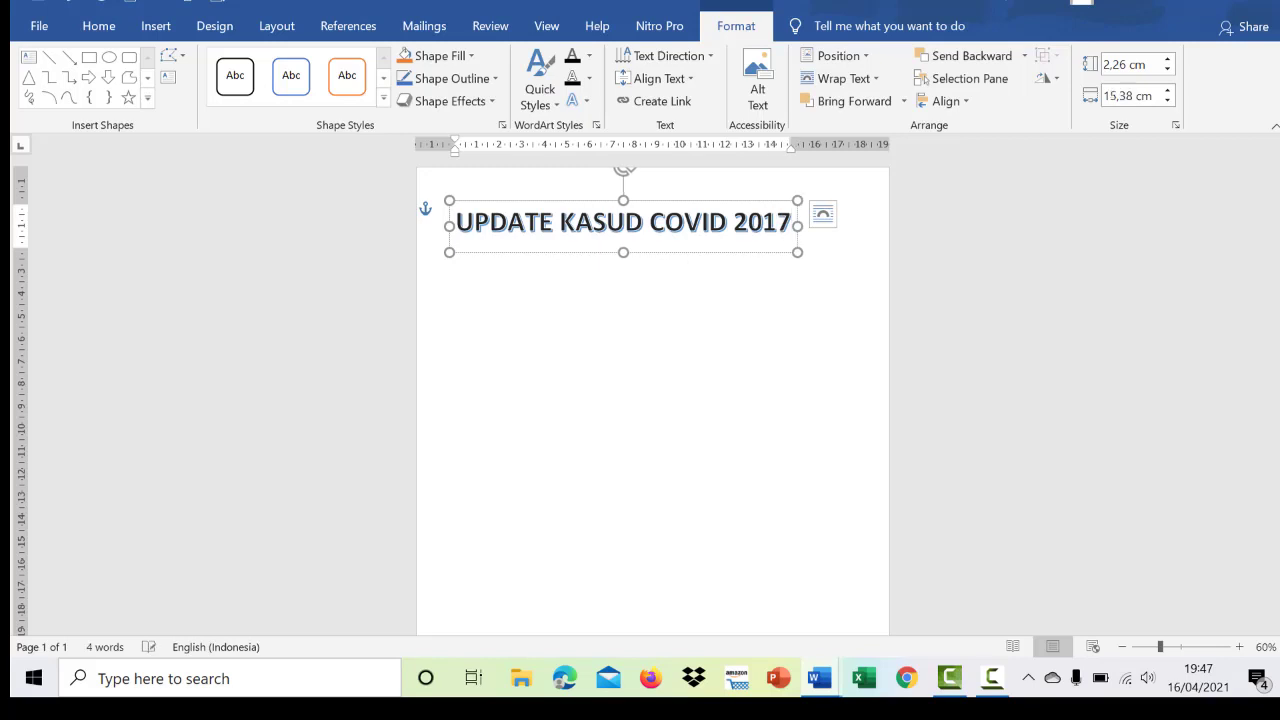
key("BackSpace")
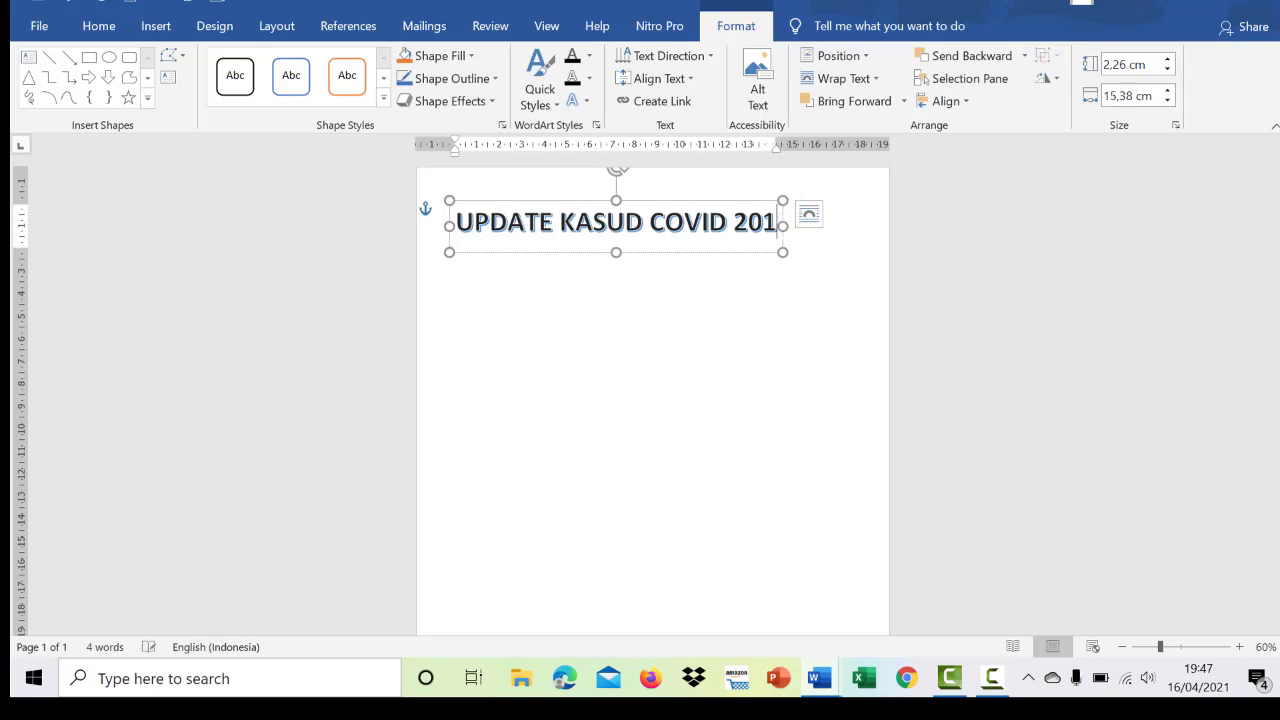
type("9")
- Add a second line reading "PER MARET 2021" to the WordArt title
key("Return")
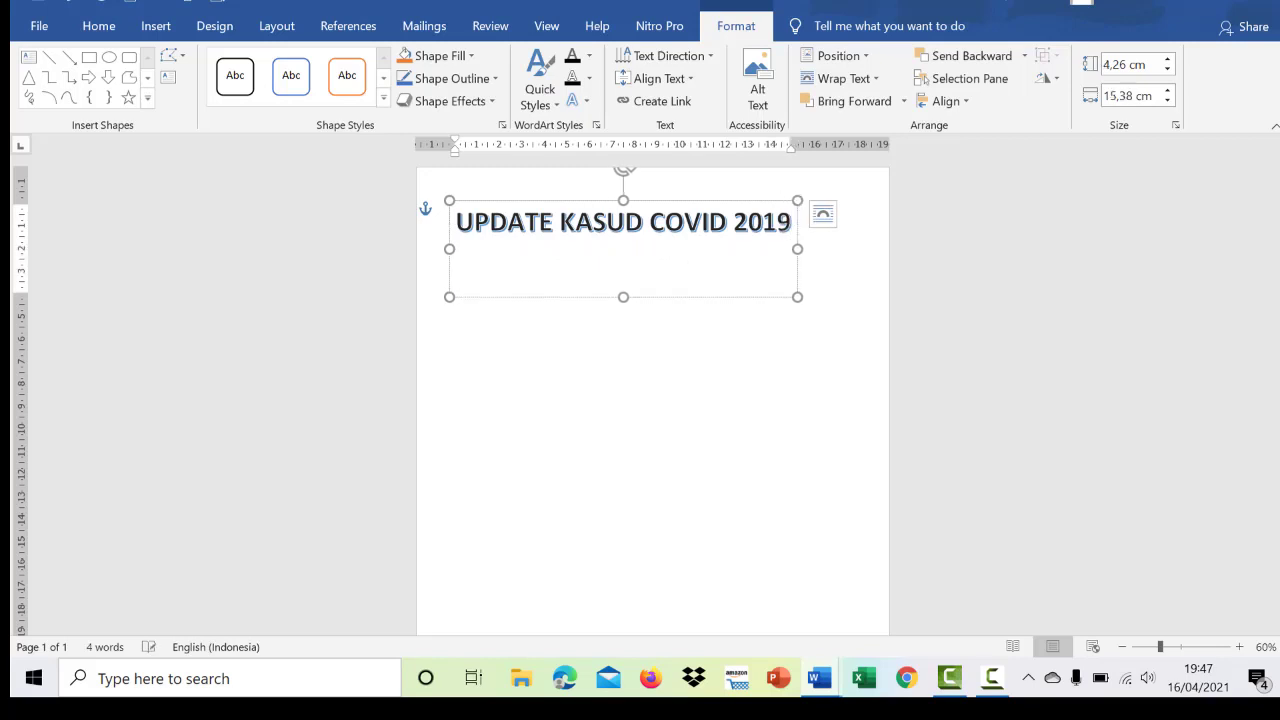
type("PER ")
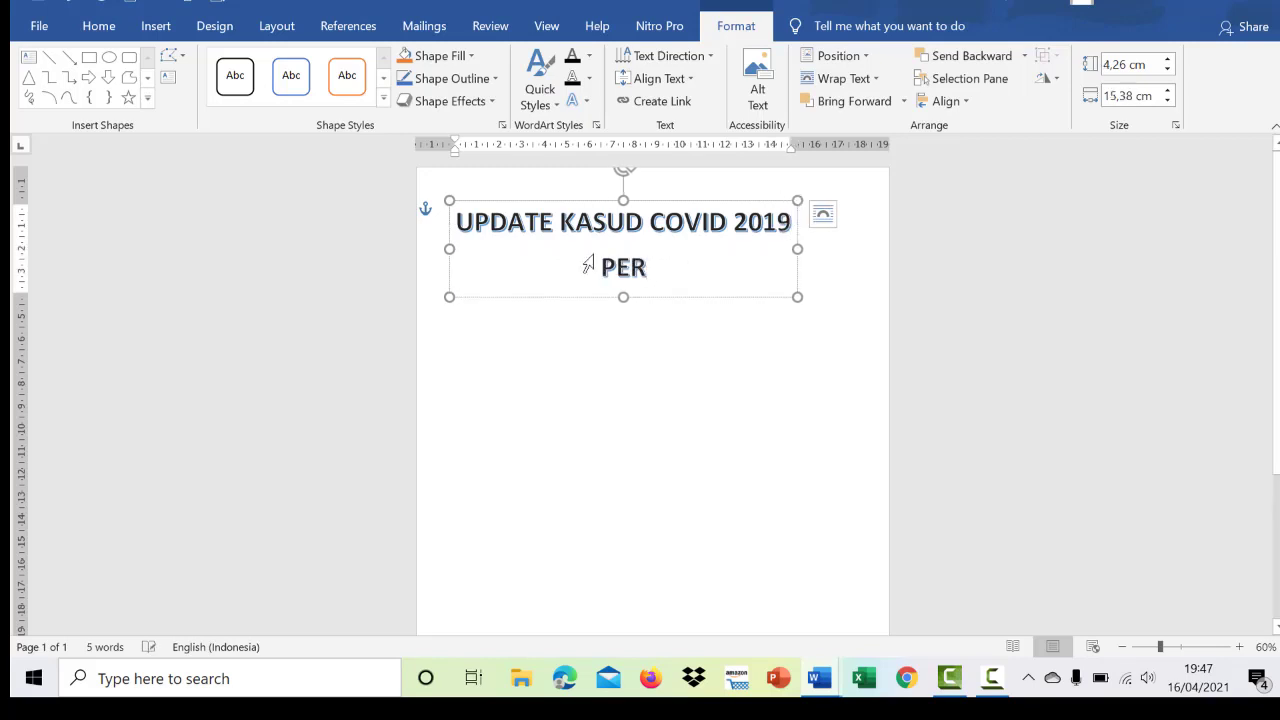
type("MARET 2021")
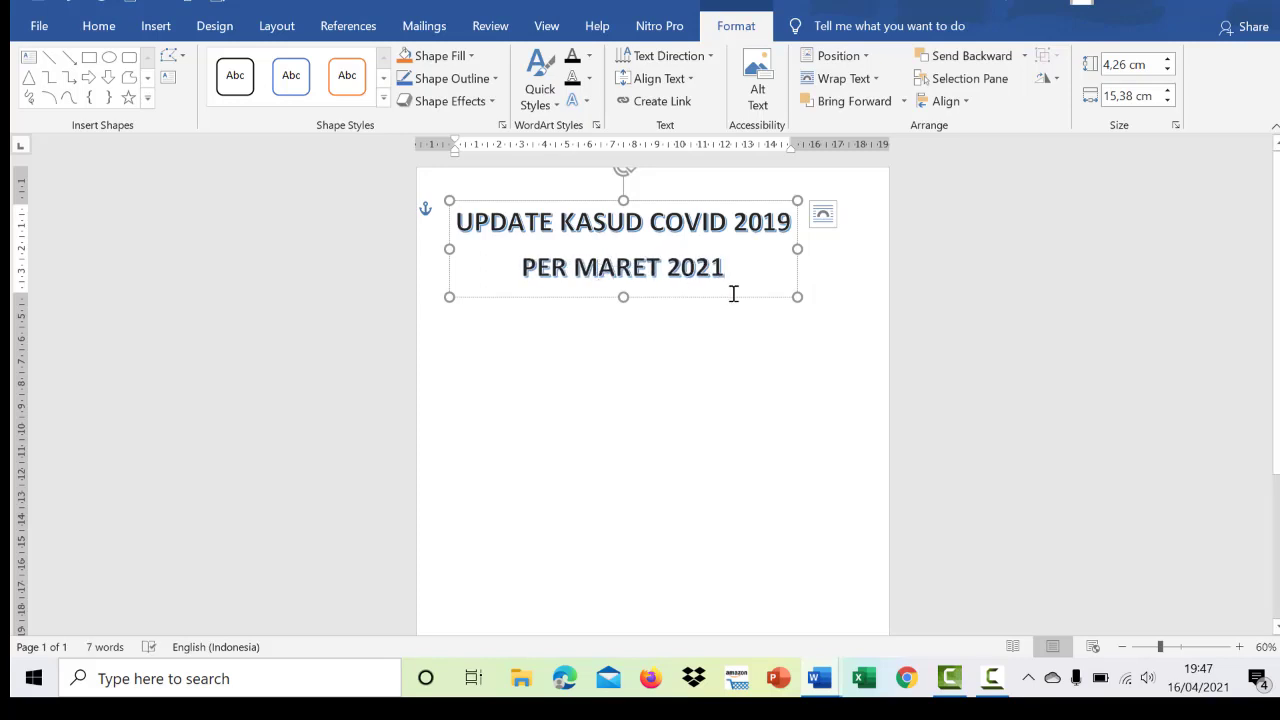
- Centre the two-line WordArt title horizontally between the page margins and deselect it
mouse_move(733, 294)
left_mouse_down()
mouse_move(759, 297)
mouse_move(738, 300)
left_mouse_up()
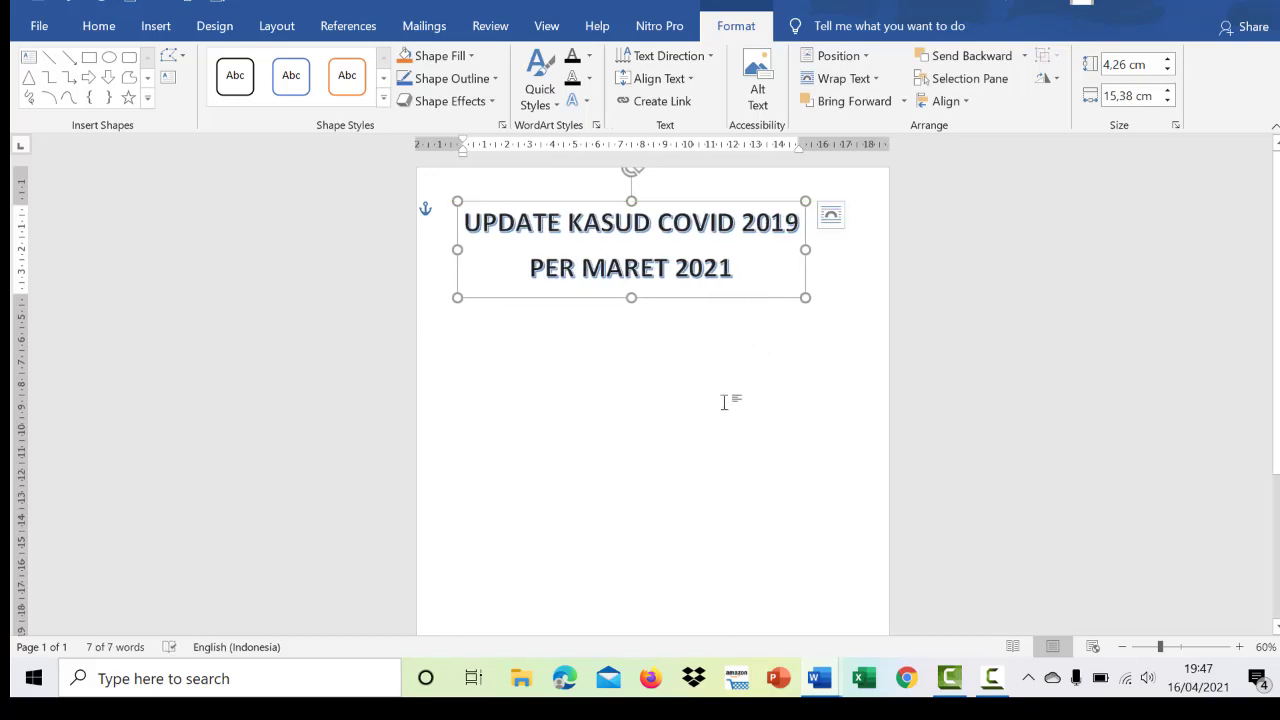
left_click(963, 106)
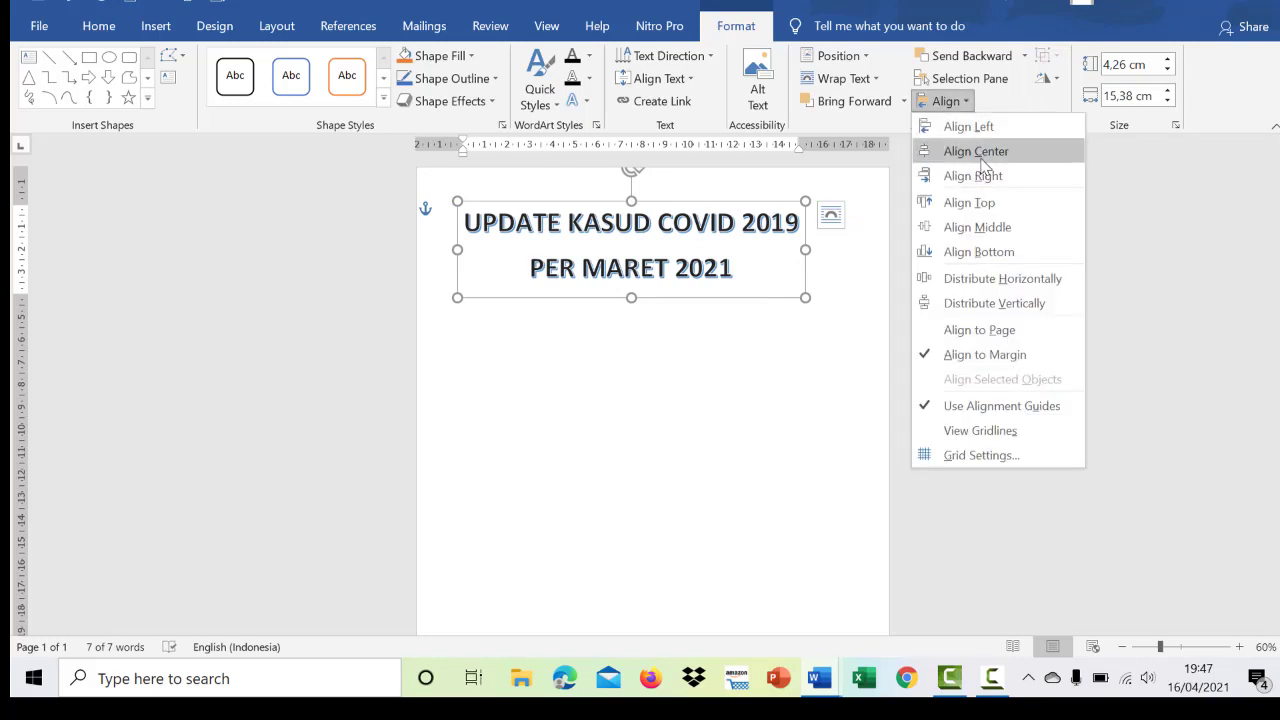
left_click(983, 152)
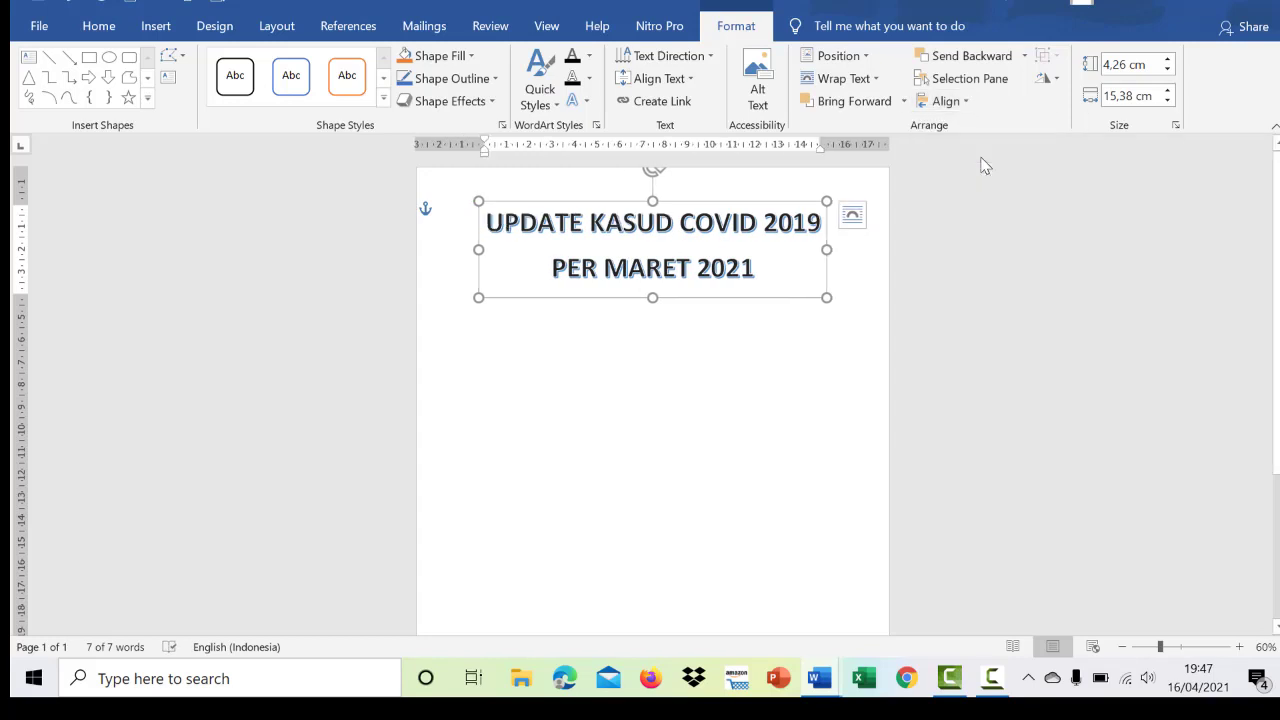
left_click(745, 309)
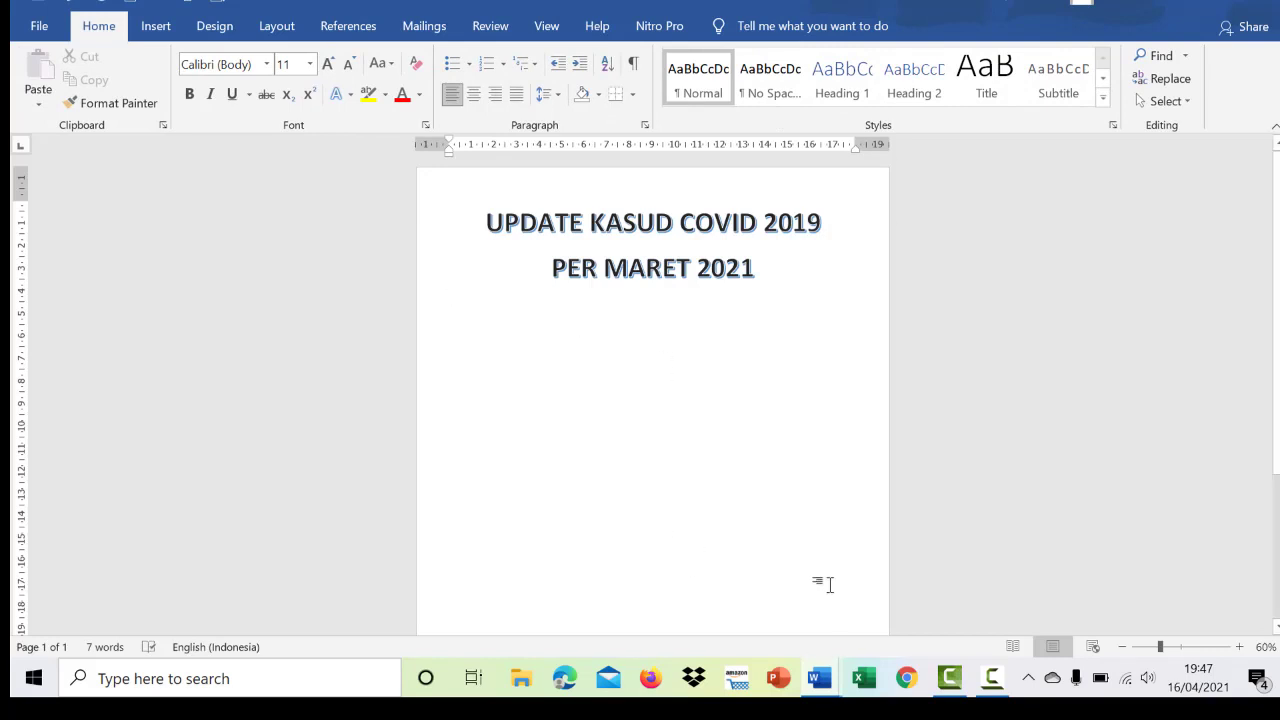
- Check the finished poster covid document for the layout beneath its title and return to the new document
mouse_move(817, 682)
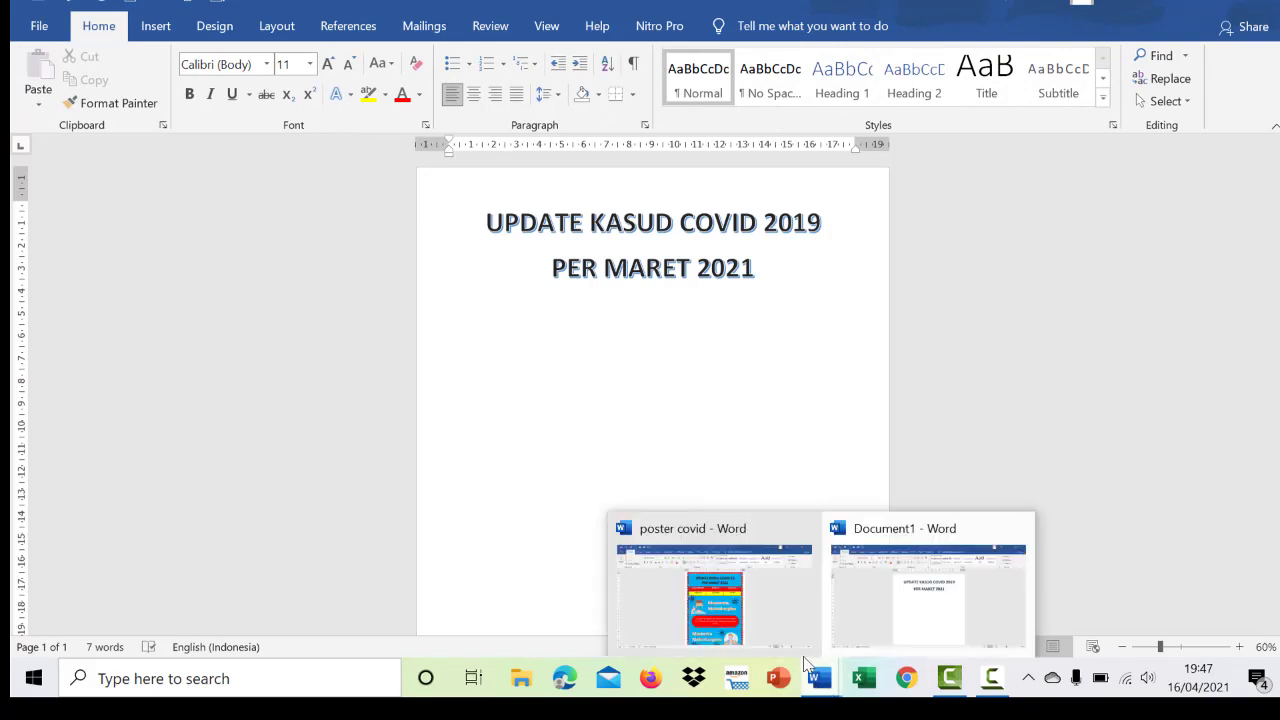
left_click(763, 608)
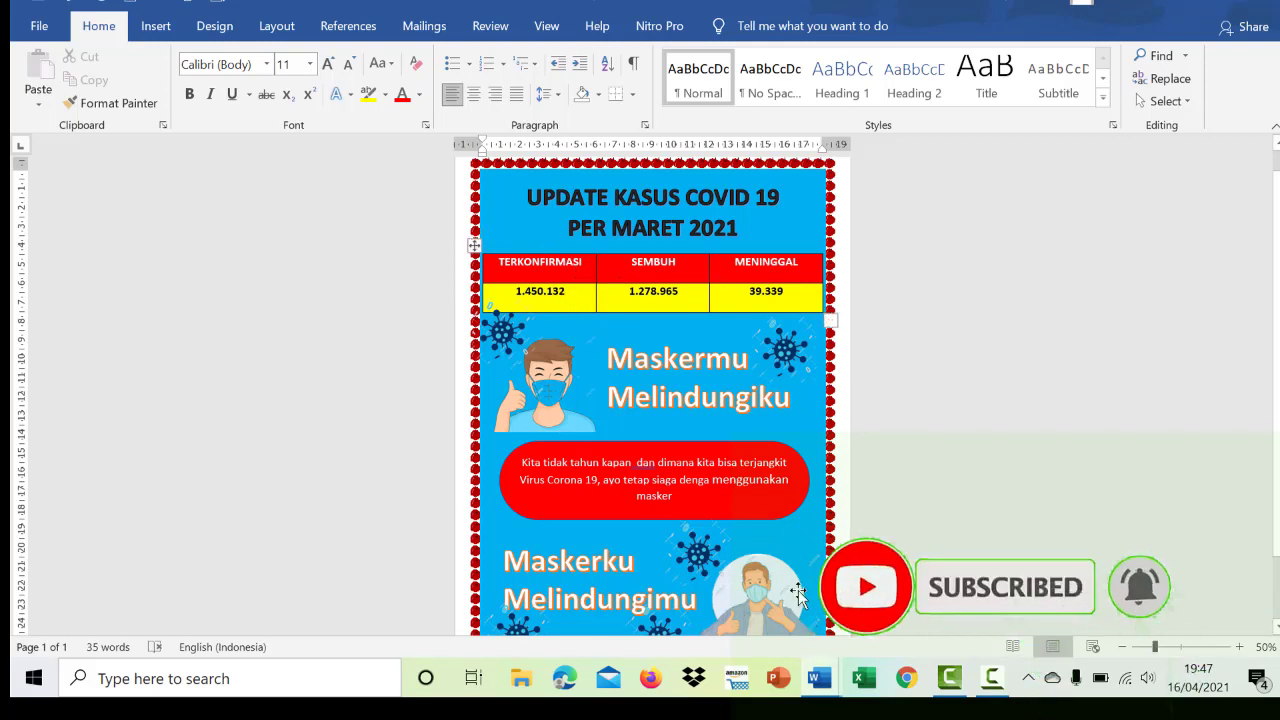
mouse_move(820, 676)
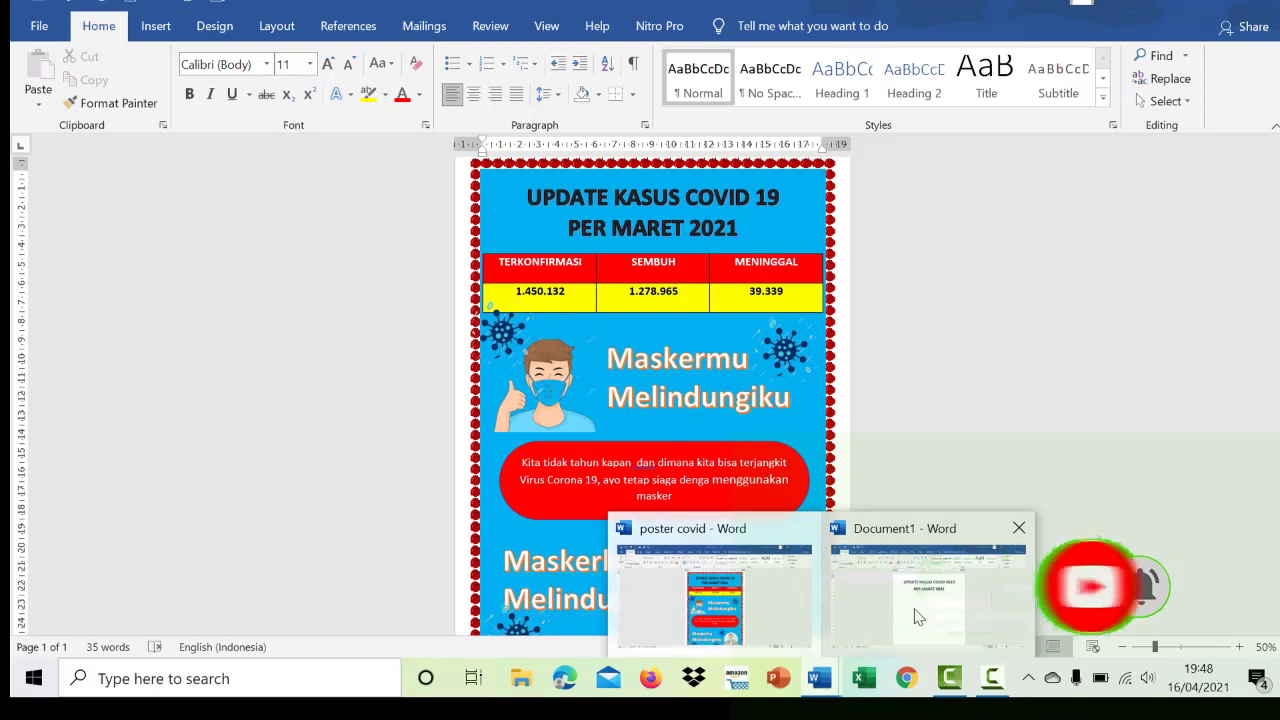
left_click(915, 610)
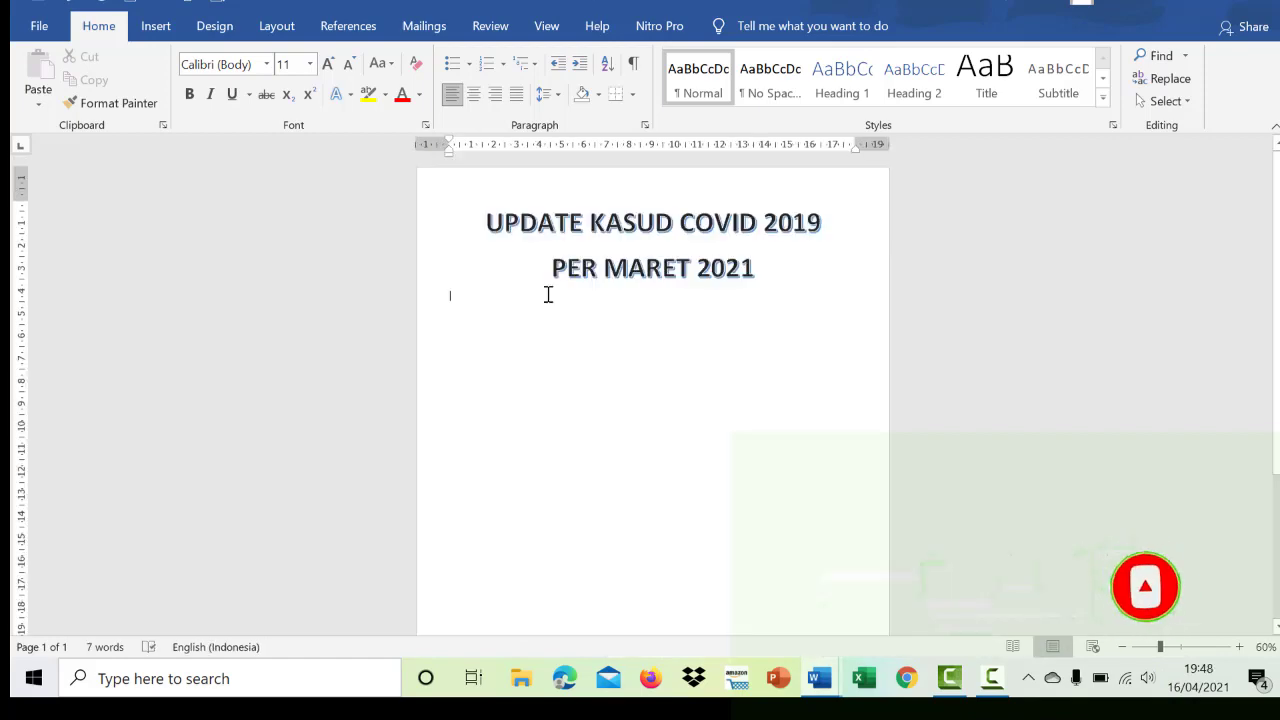
- Insert a table with three columns and two rows beneath the WordArt title
left_click(158, 32)
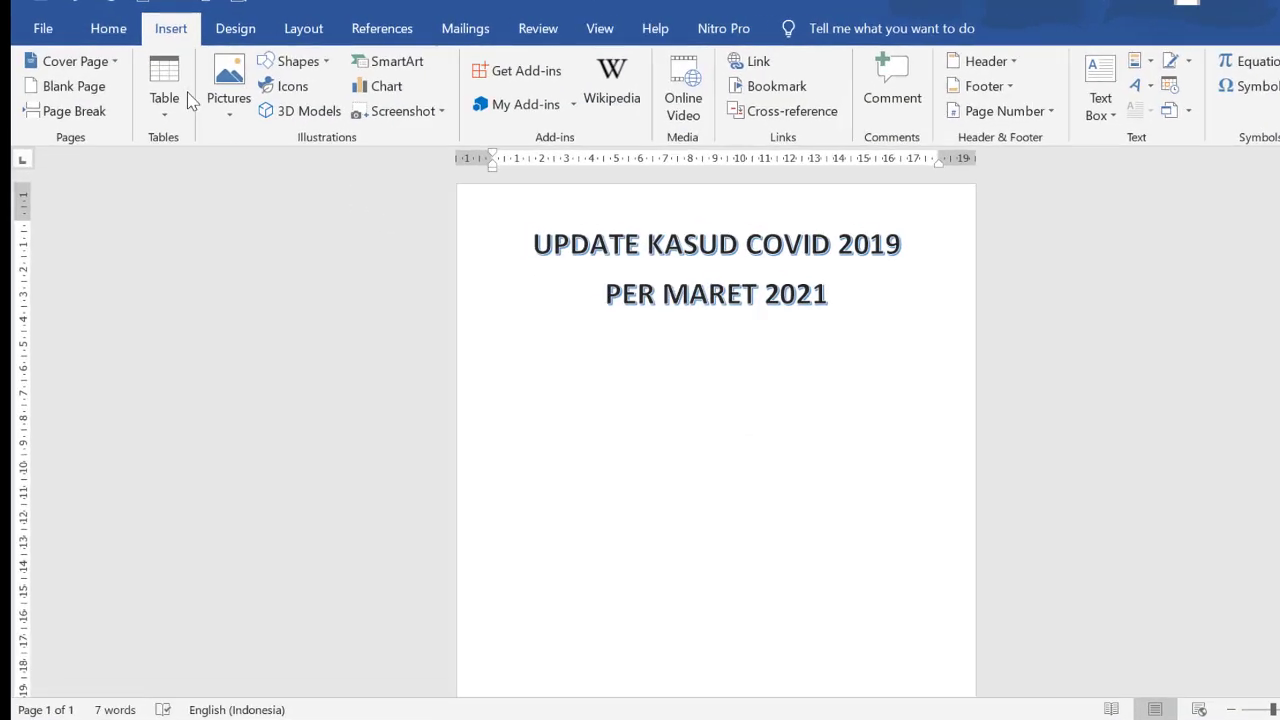
left_click(150, 95)
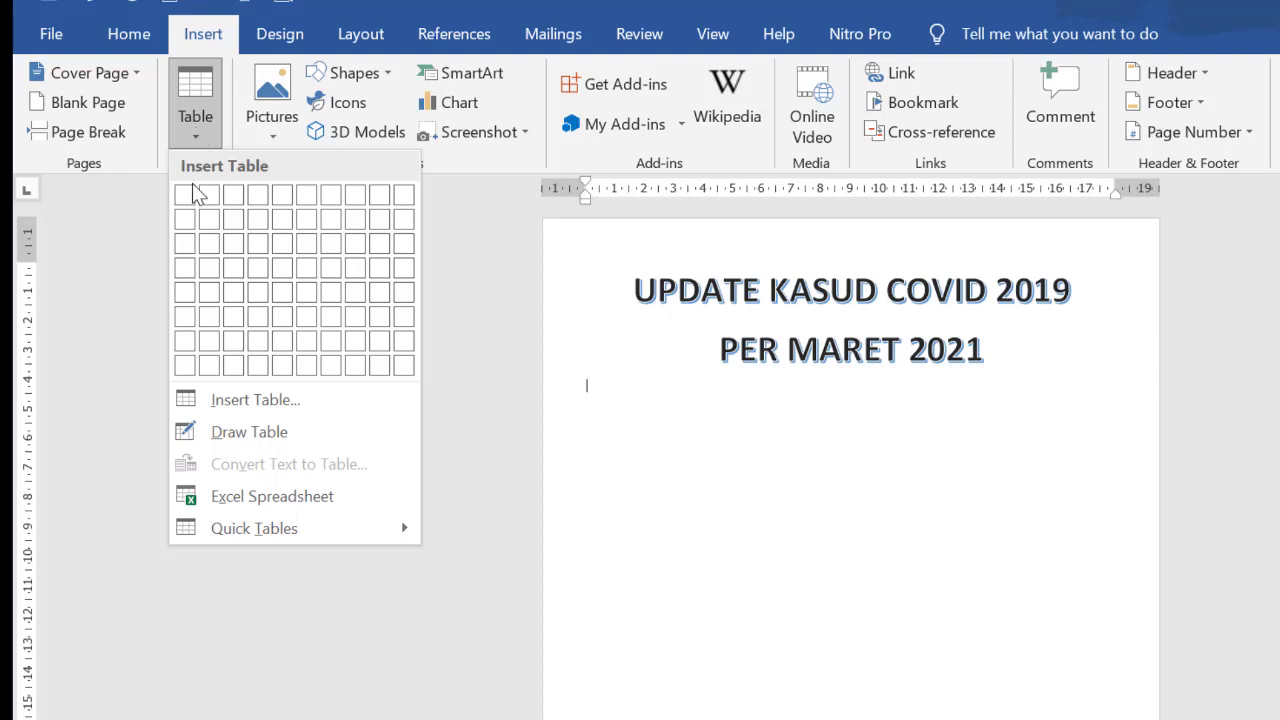
left_click(232, 223)
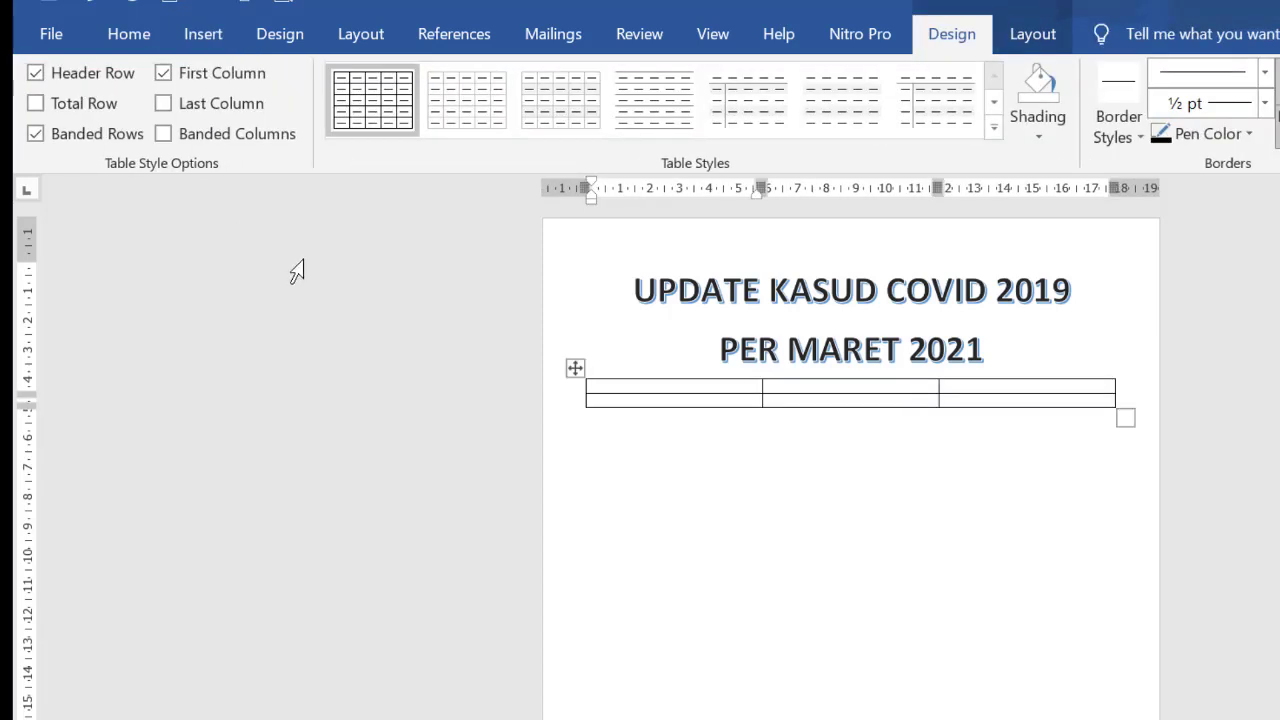
- Select the whole table and increase its font size to 16
left_click(575, 368)
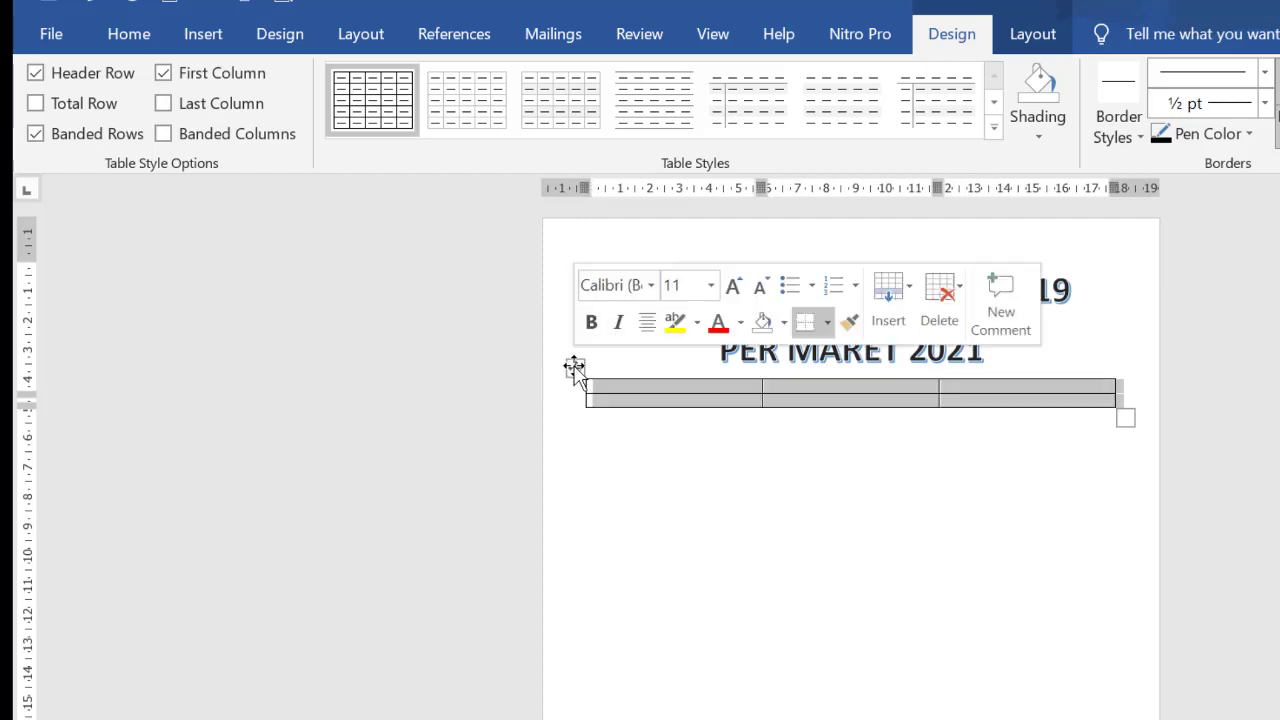
left_click(129, 34)
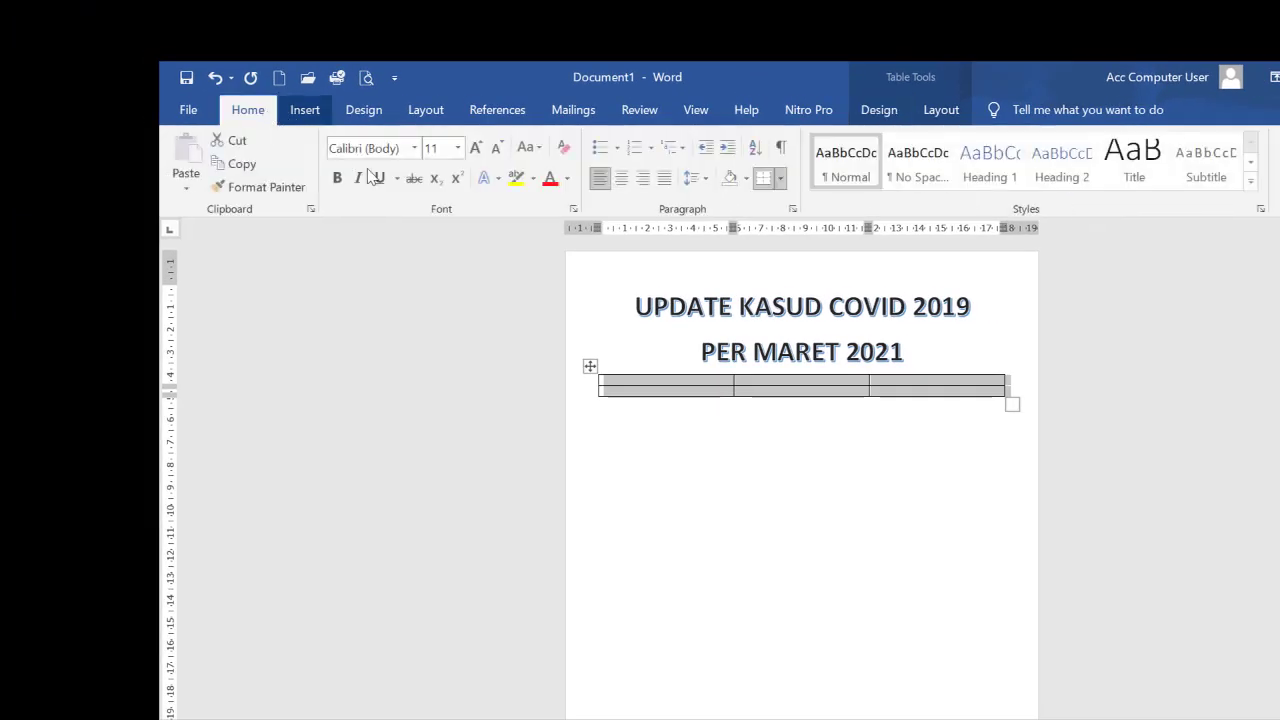
left_click(478, 149)
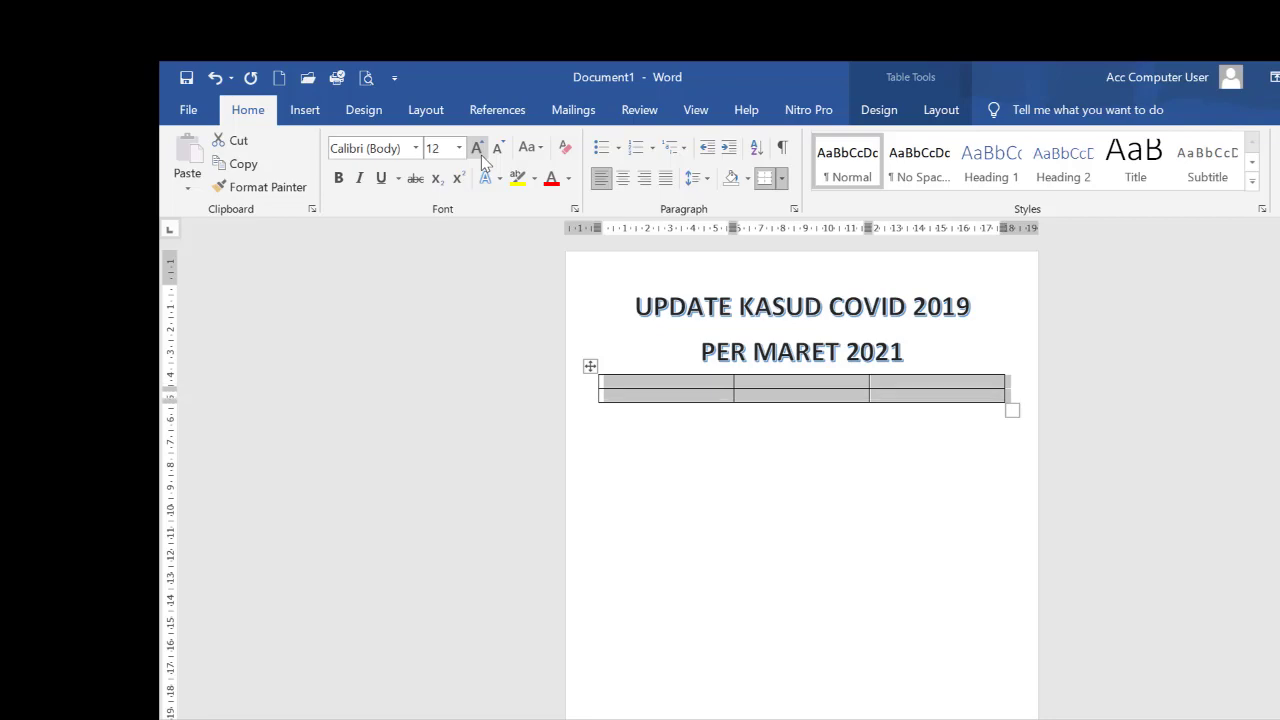
left_click(478, 149)
left_click(478, 149)
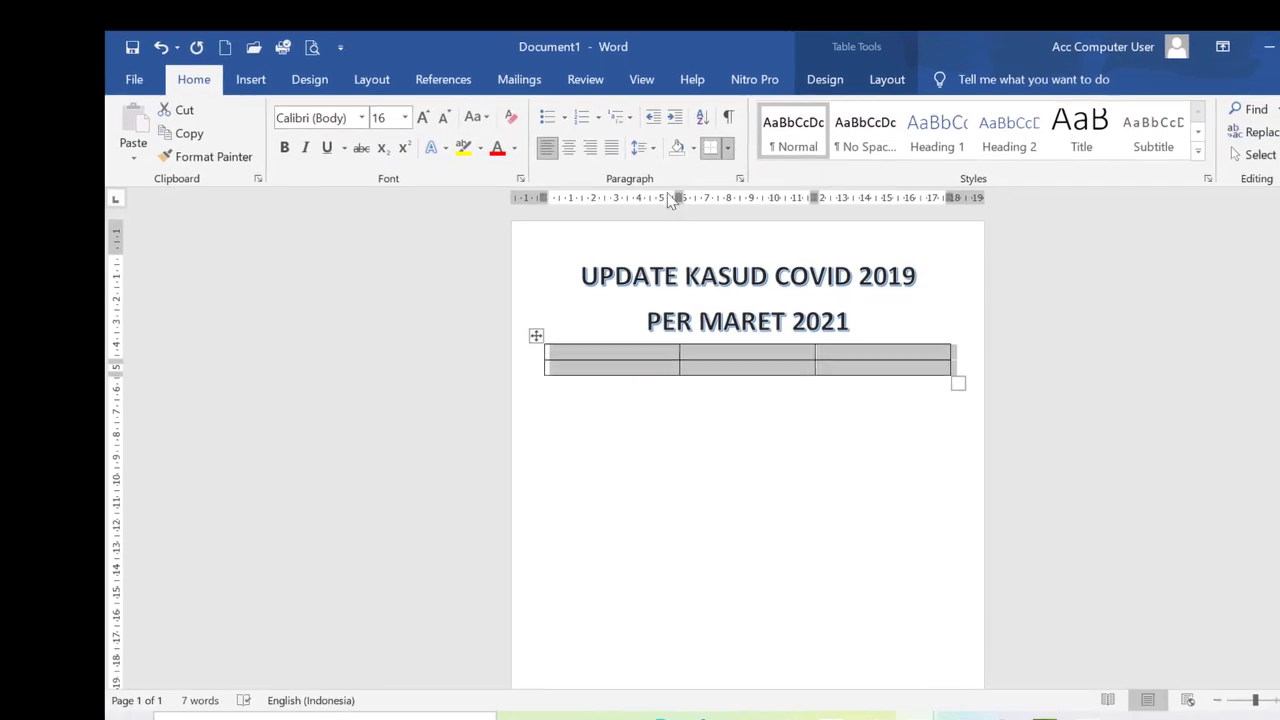
- Set the line spacing of the table's cells to 2,0
left_click(627, 135)
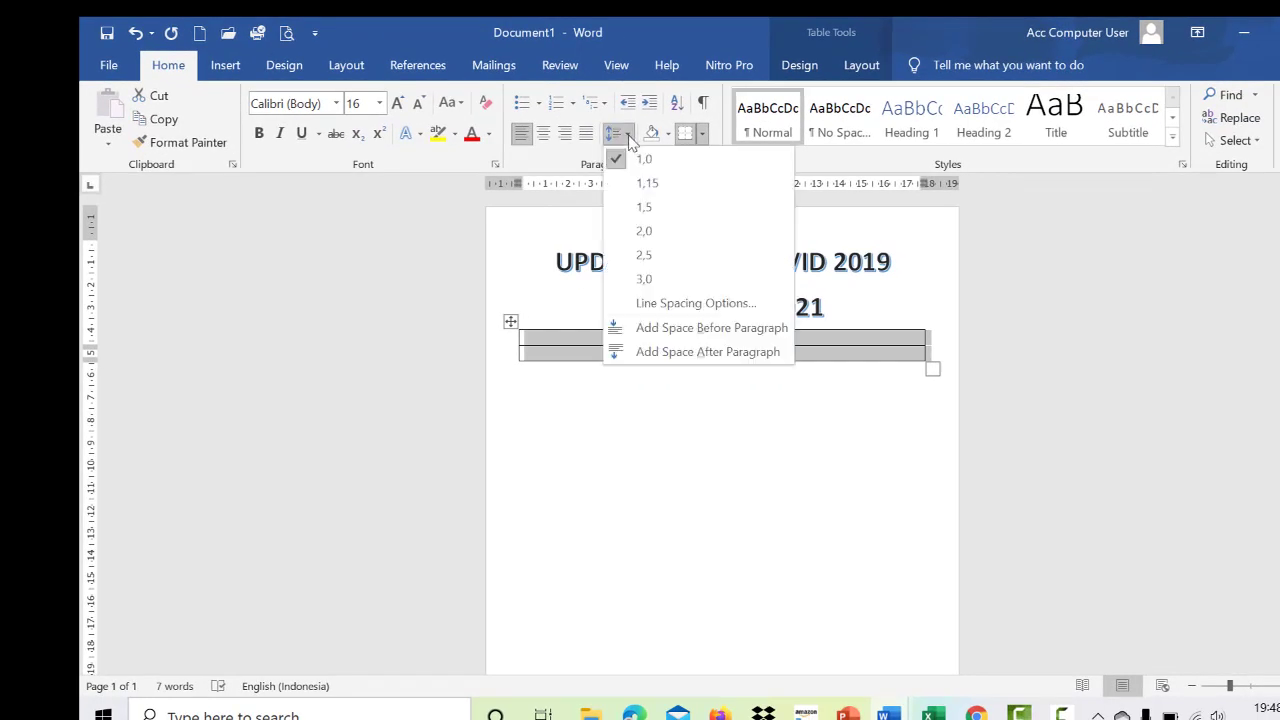
left_click(644, 231)
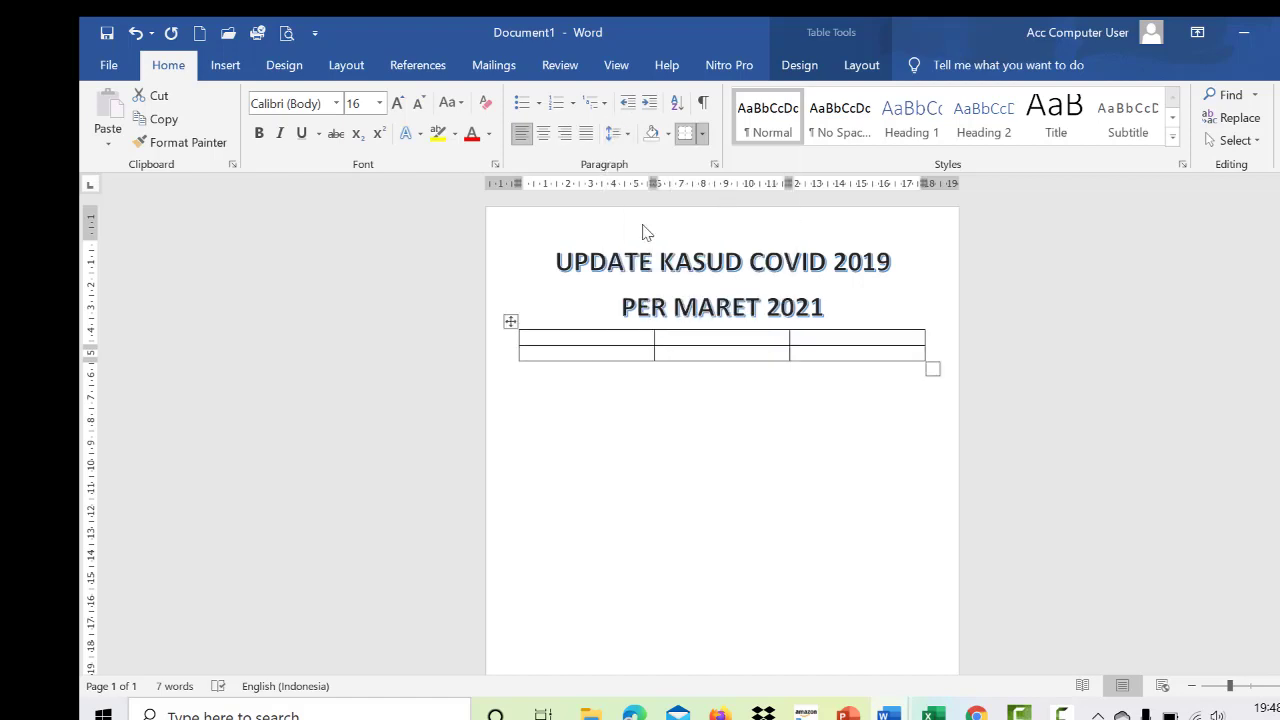
left_click(607, 348)
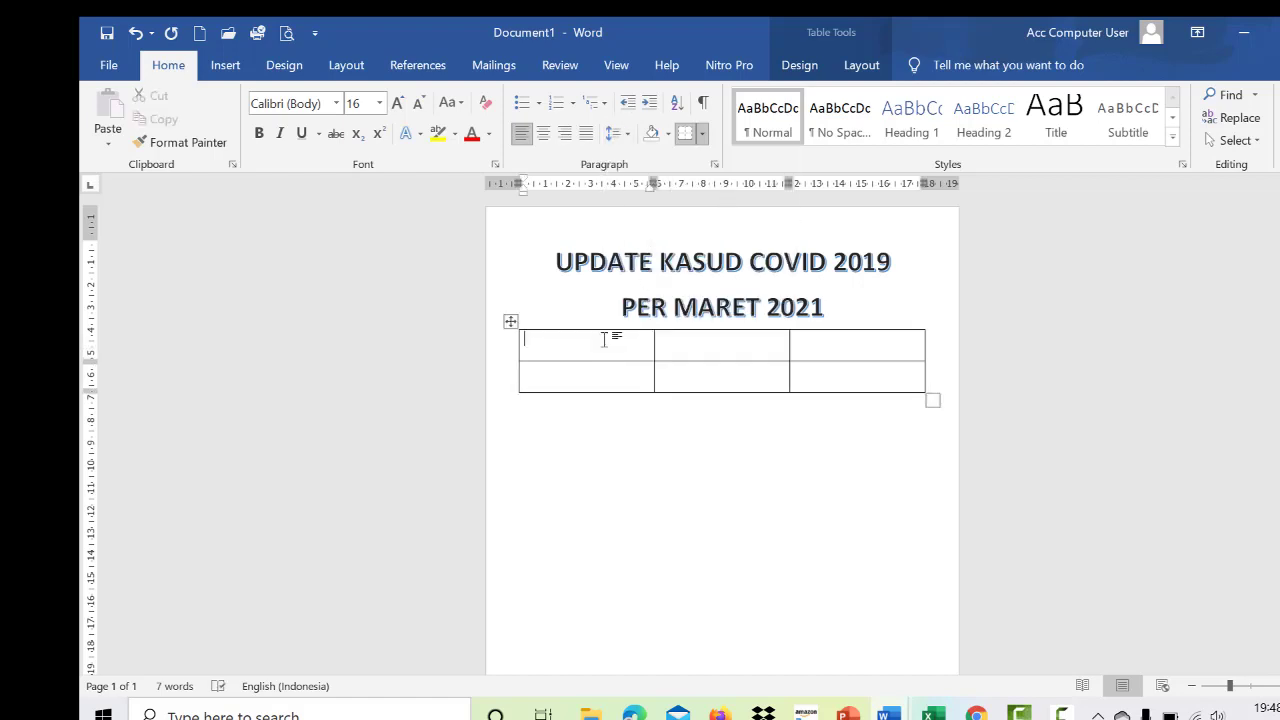
- Try to centre the contents of both table rows
left_click(505, 355)
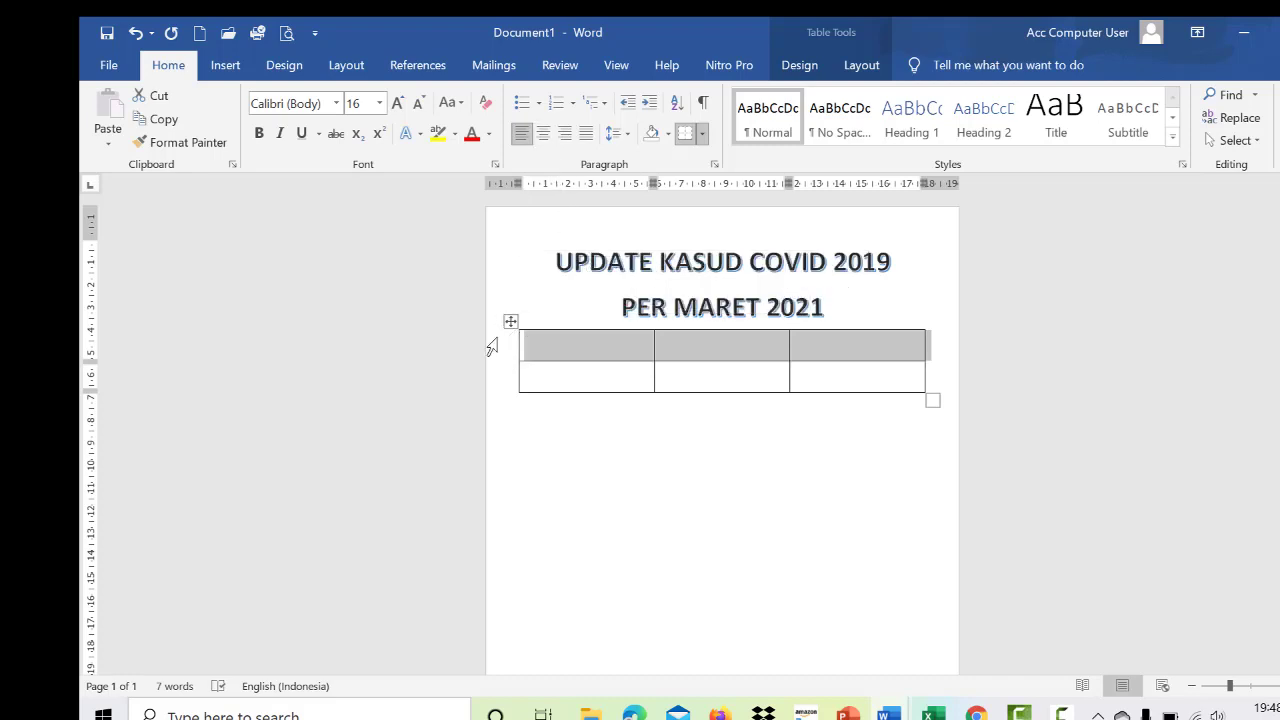
left_click_drag(497, 350, 500, 368)
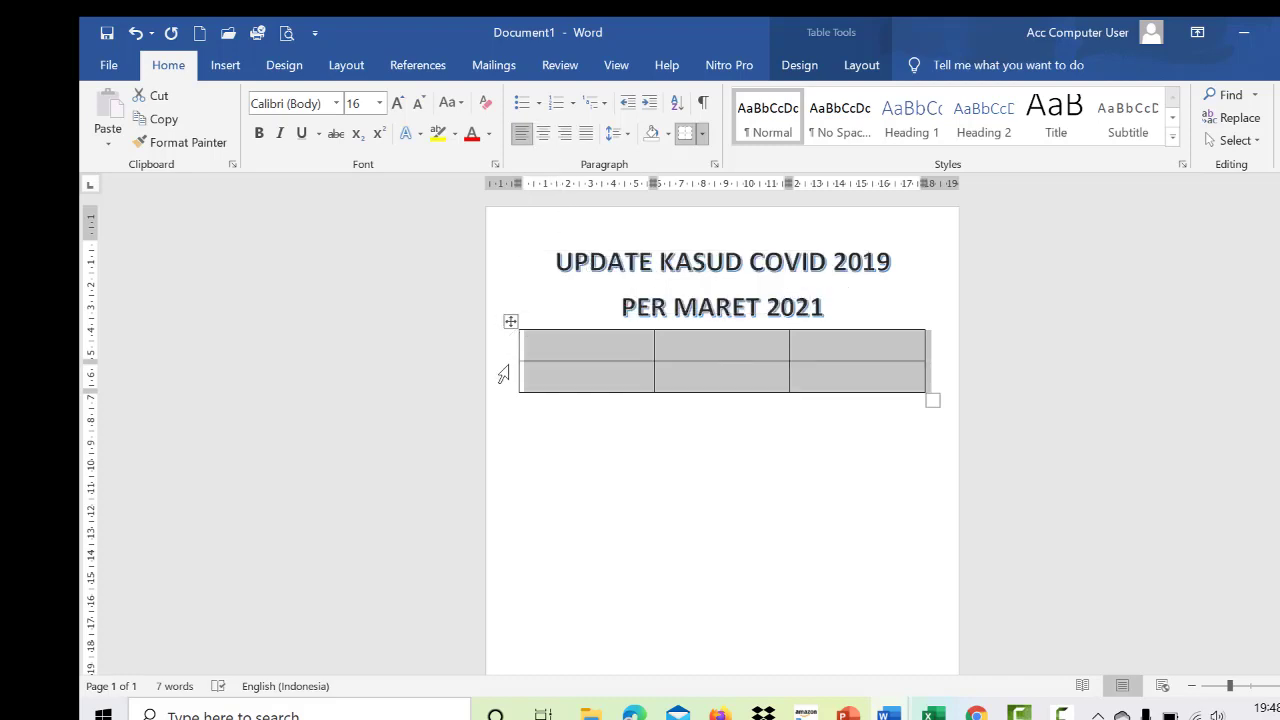
left_click(543, 134)
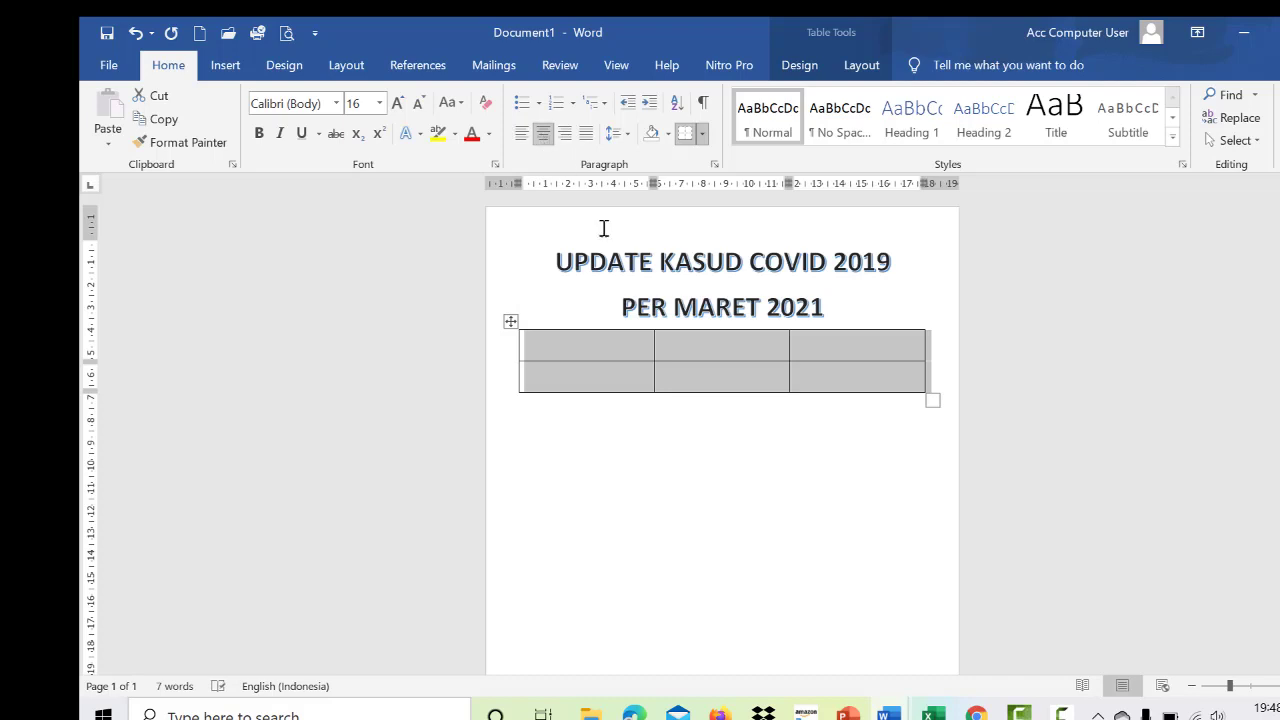
left_click(598, 344)
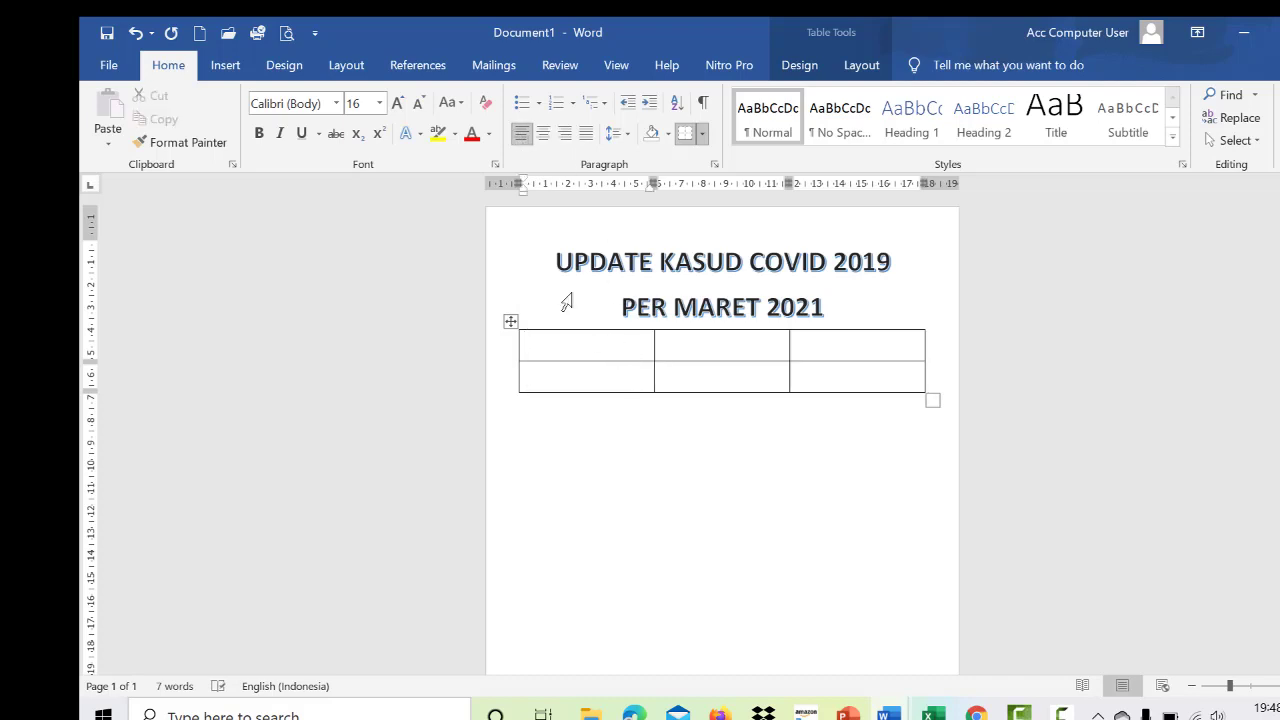
left_click_drag(503, 358, 497, 380)
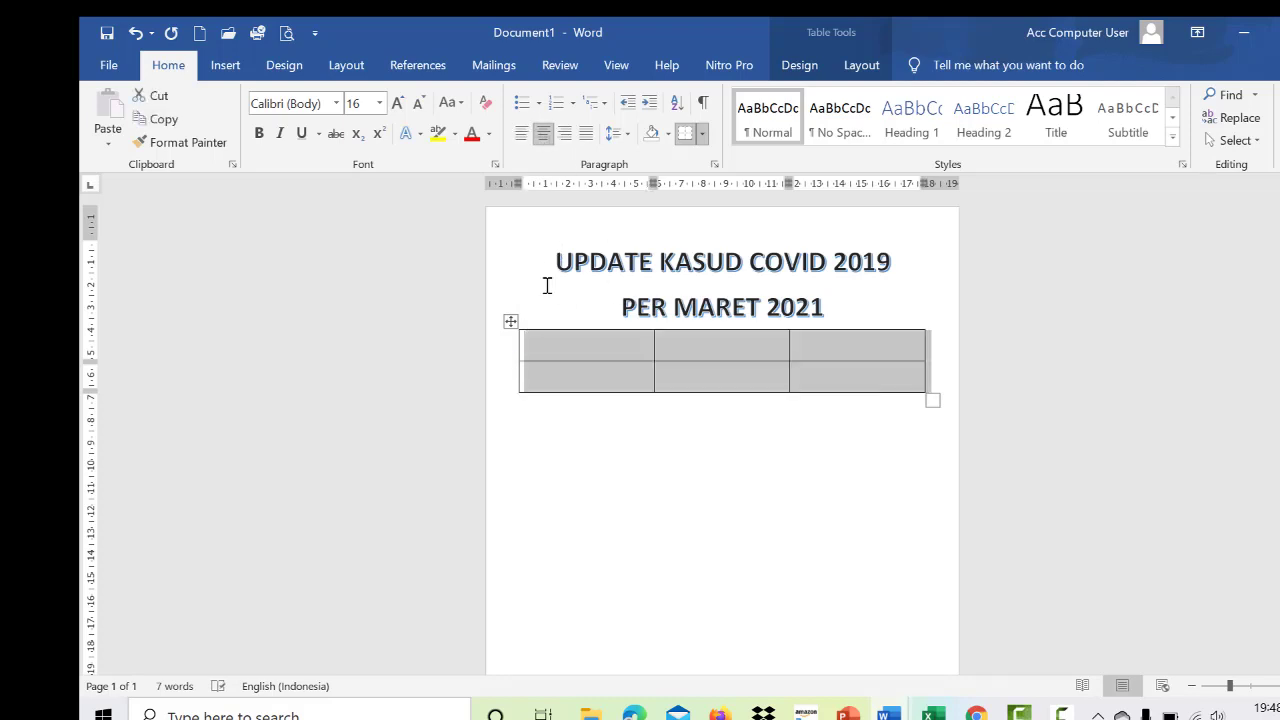
- Centre the first header cell and fill the header row with TERKONFIRMASI, SEMBUH and MENINGGAL
left_click(596, 344)
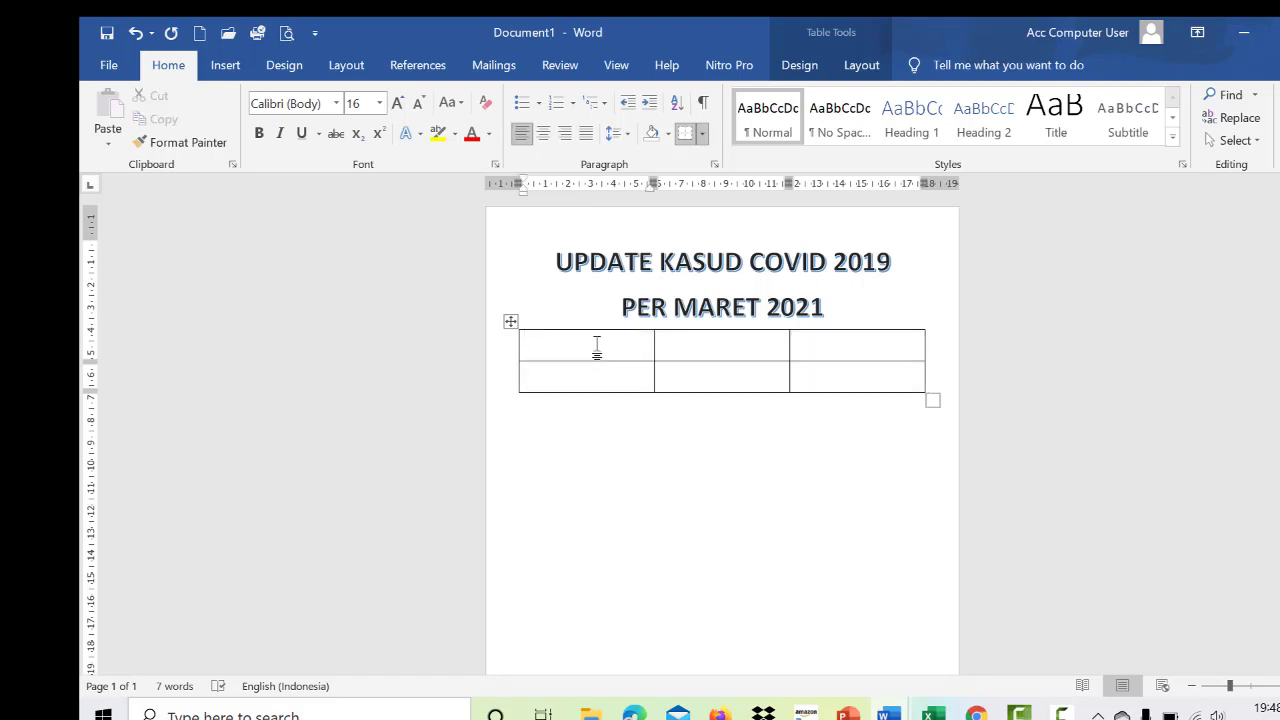
left_click(543, 134)
type("TERKONFIRMASI")
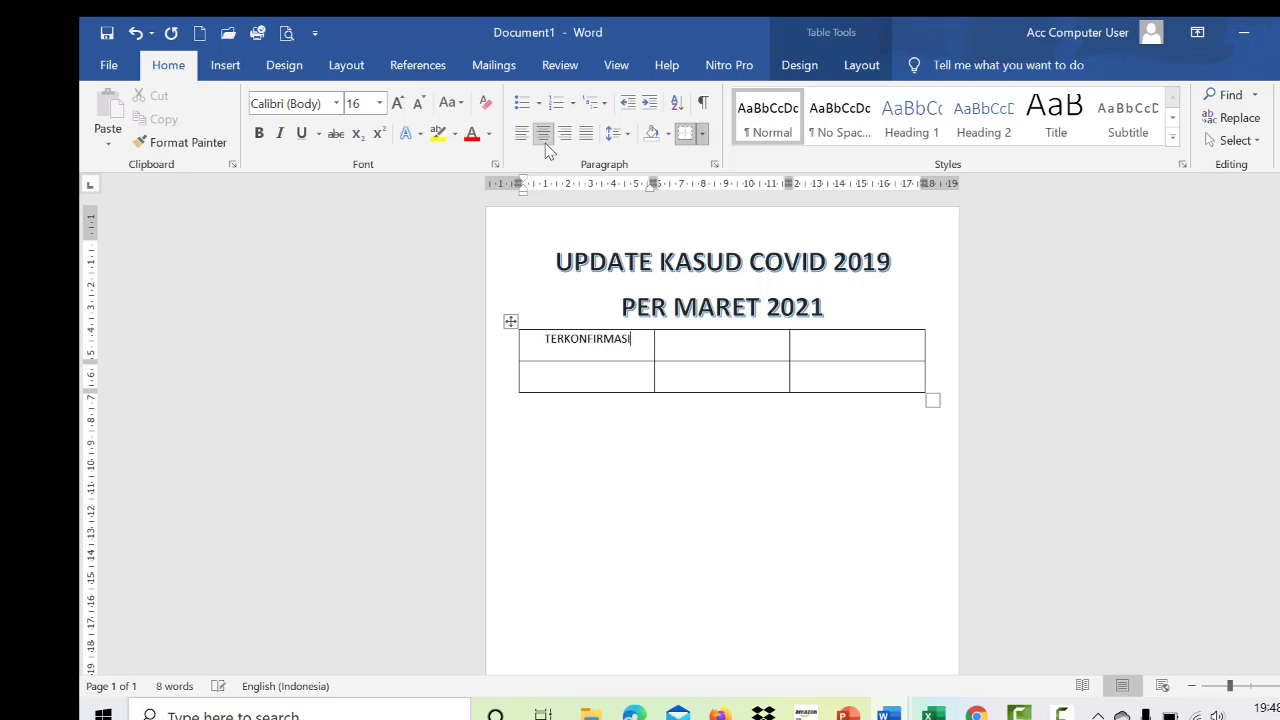
key("Tab")
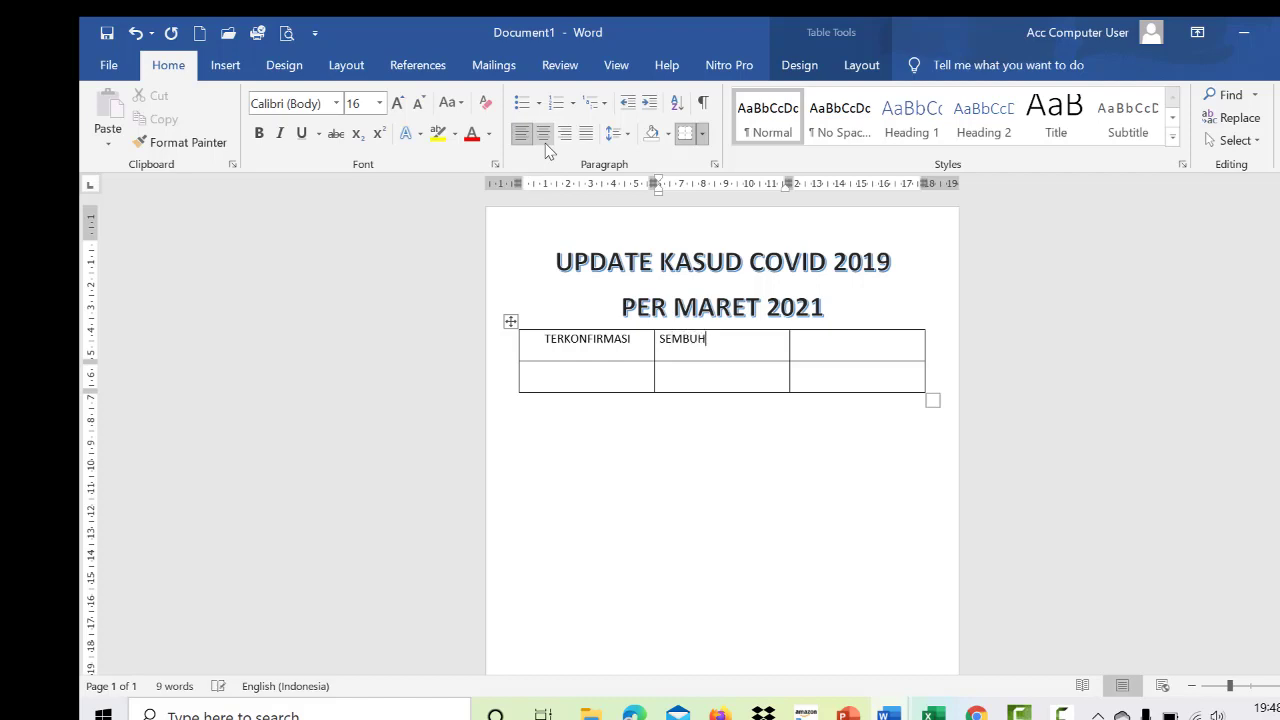
key("Tab")
type("MEN")
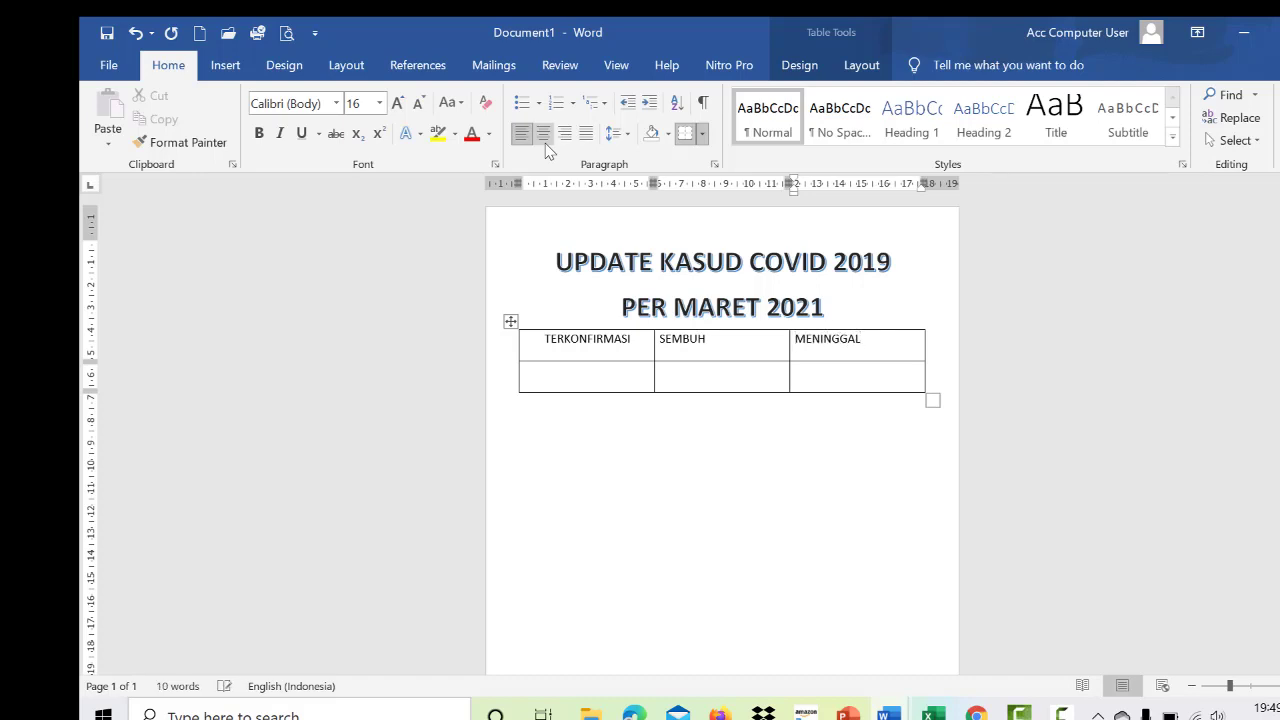
- Centre the text in all cells of both table rows
left_click_drag(539, 349, 837, 371)
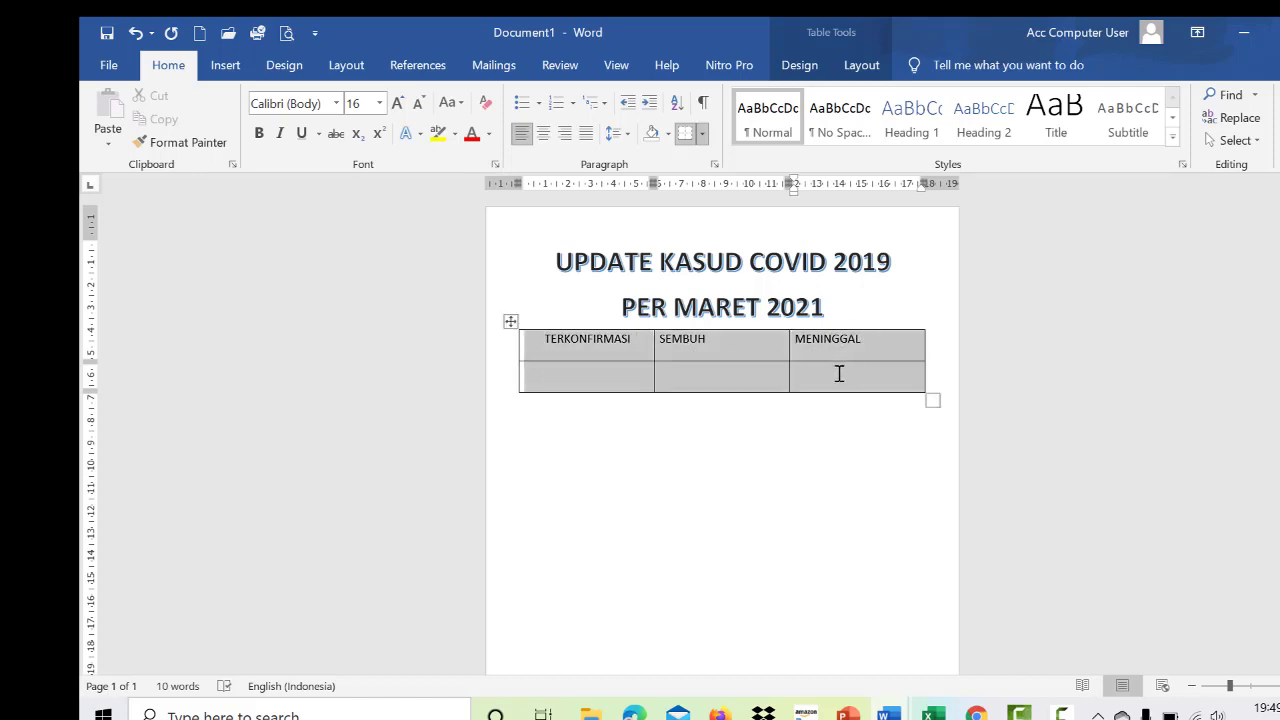
left_click(544, 134)
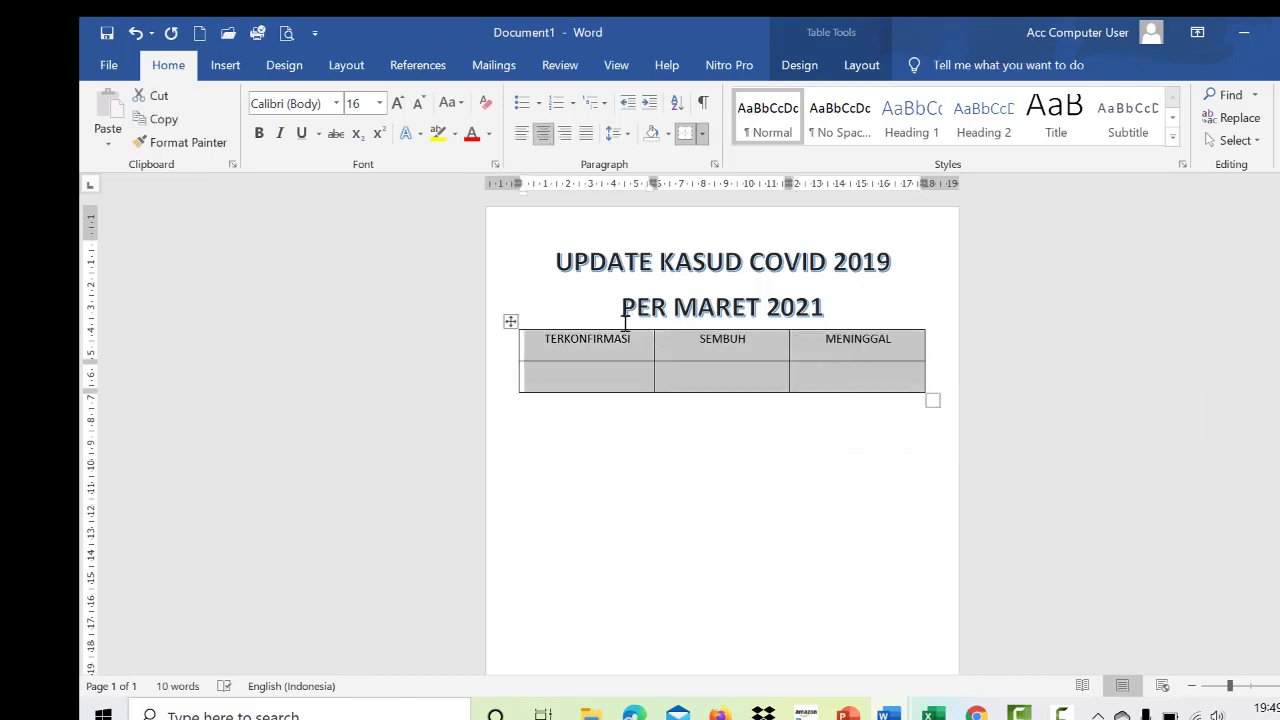
- Copy the case counts 1.450.132, 1.278.965 and 39.339 from the poster covid document into the second row of the Document1 table
left_click(612, 377)
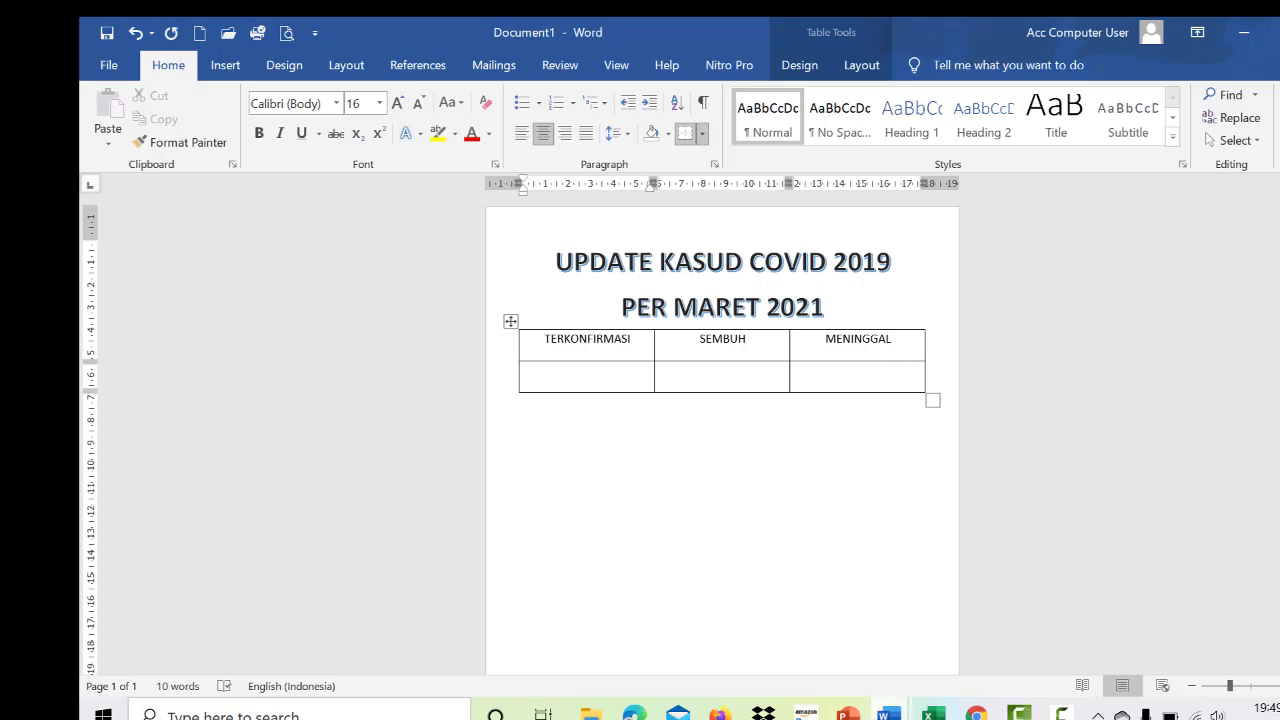
mouse_move(888, 712)
left_click(838, 659)
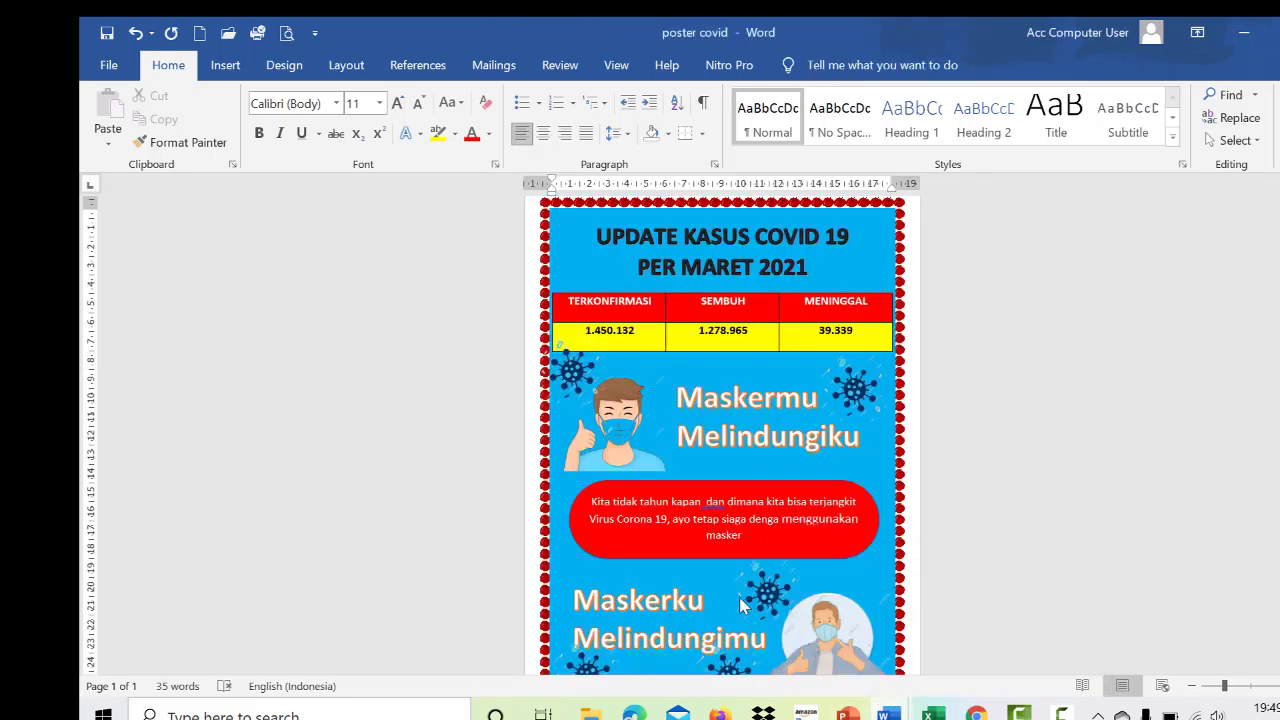
left_click_drag(580, 337, 846, 336)
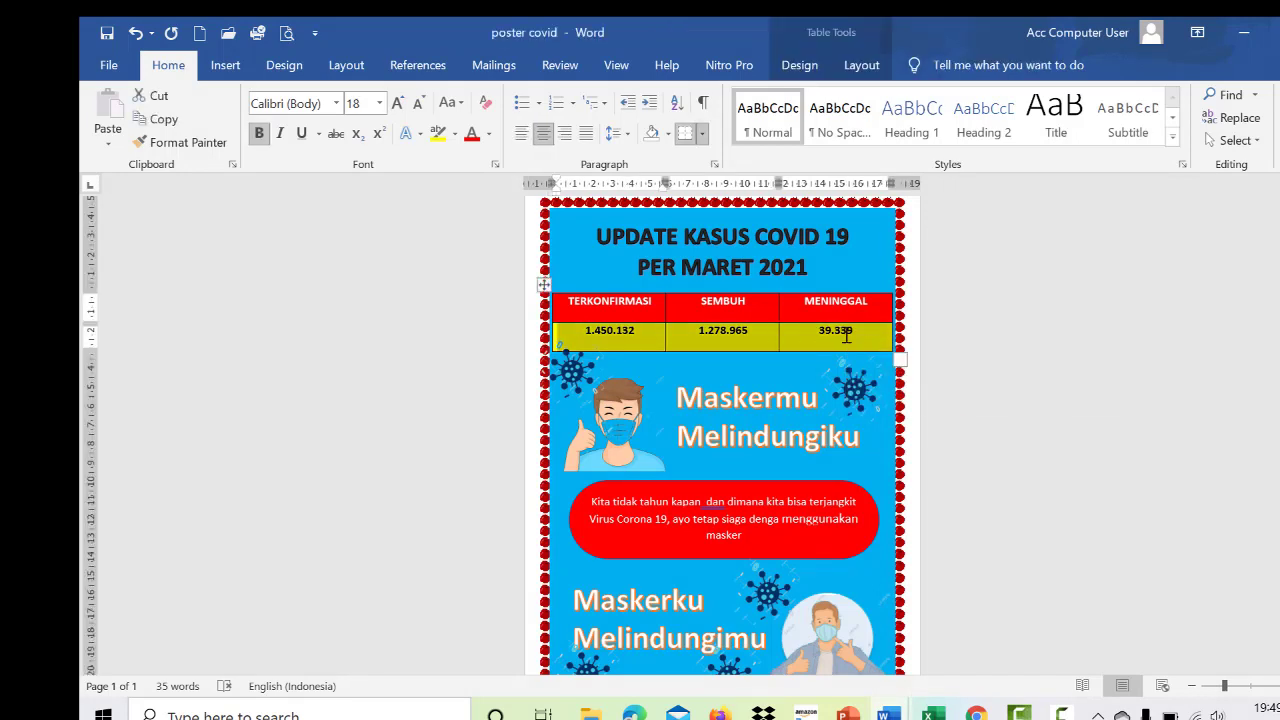
key("ctrl+c")
mouse_move(887, 714)
left_click(935, 630)
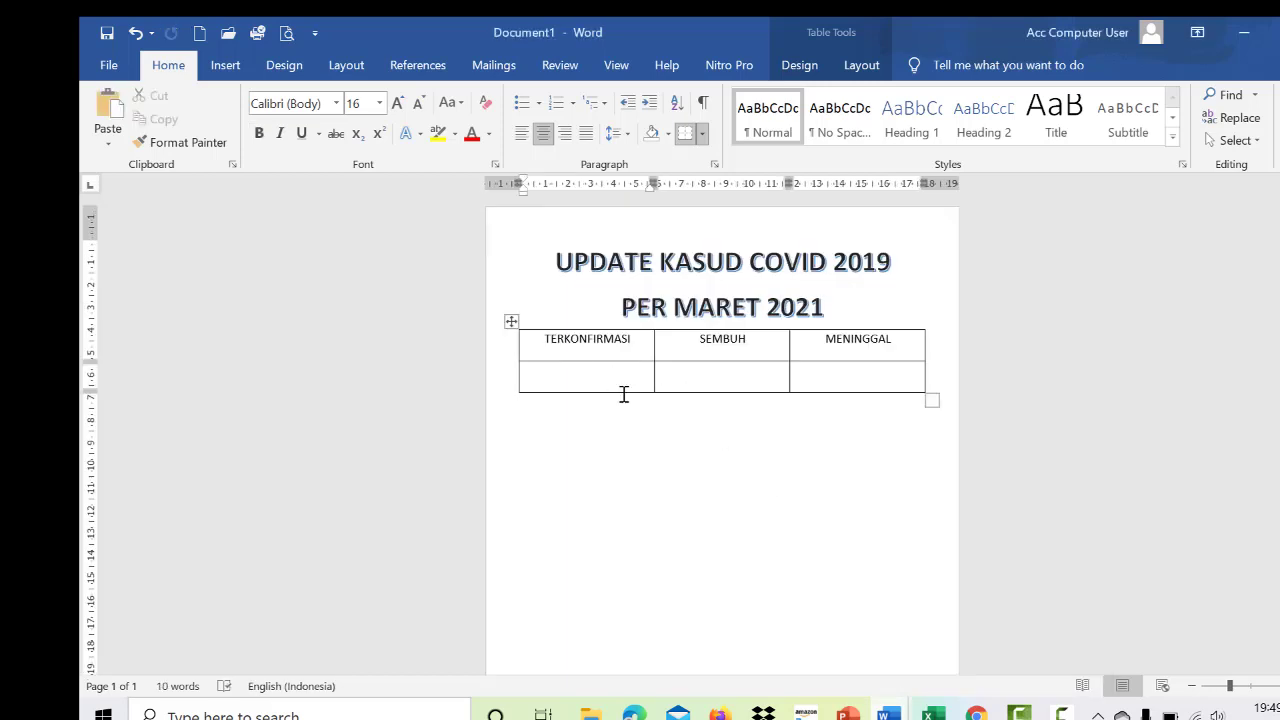
key("ctrl+v")
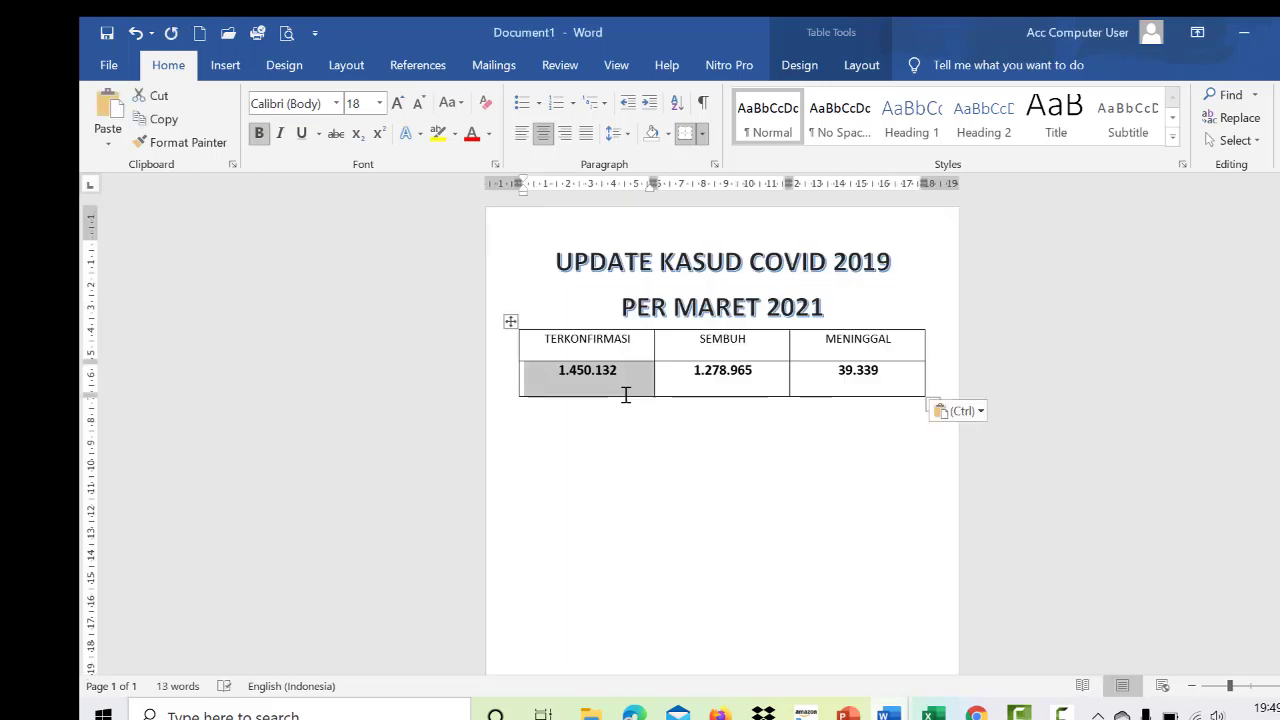
- Make the table's header row bold and increase its font size to 18
left_click_drag(548, 342, 846, 350)
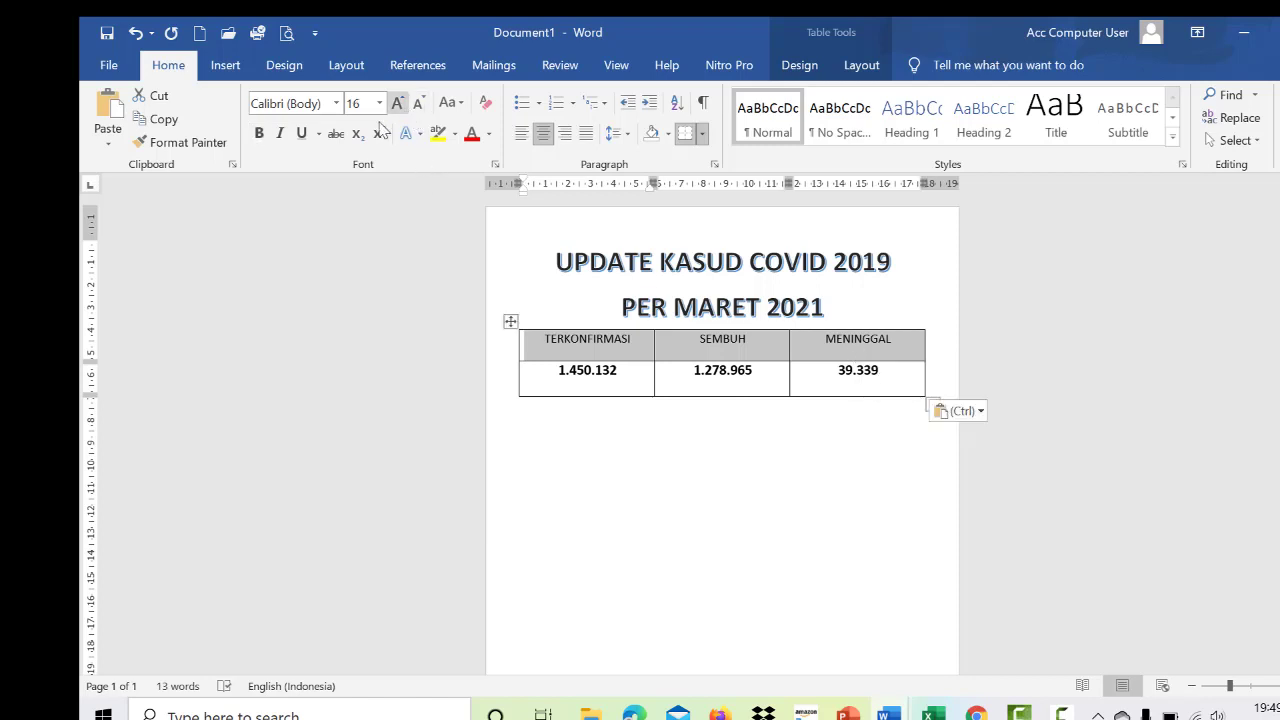
left_click(259, 133)
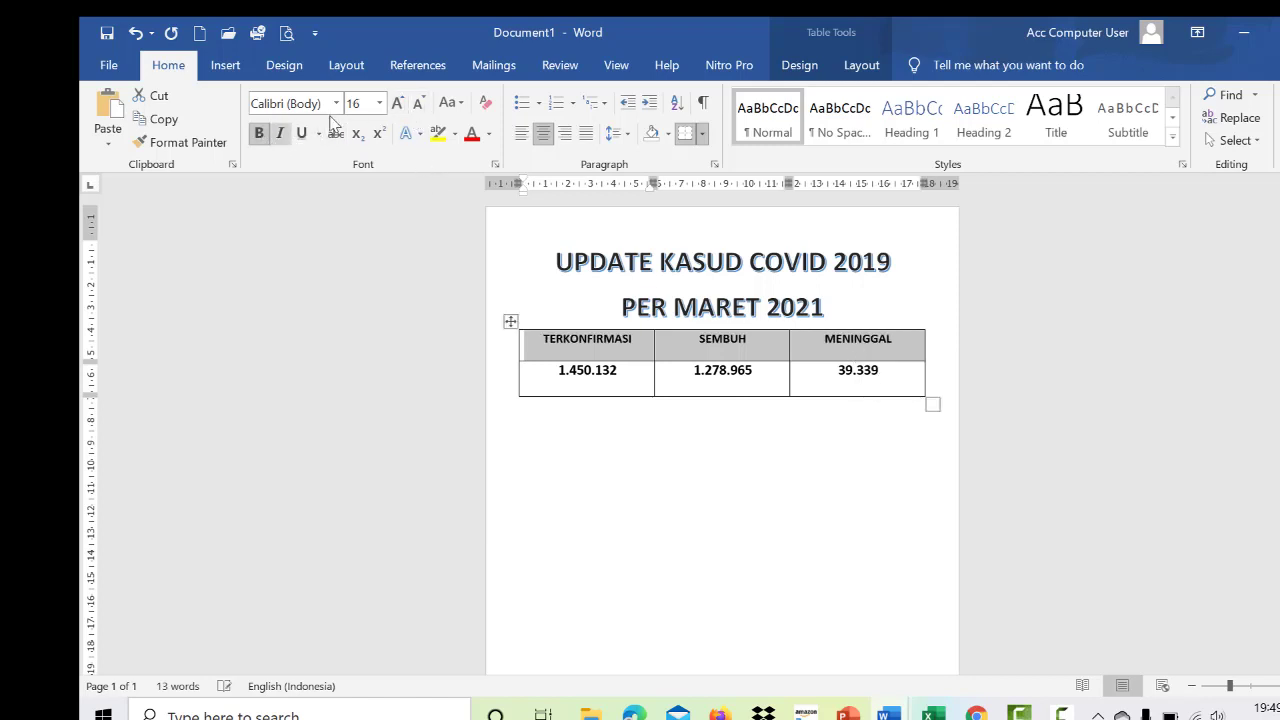
left_click(397, 104)
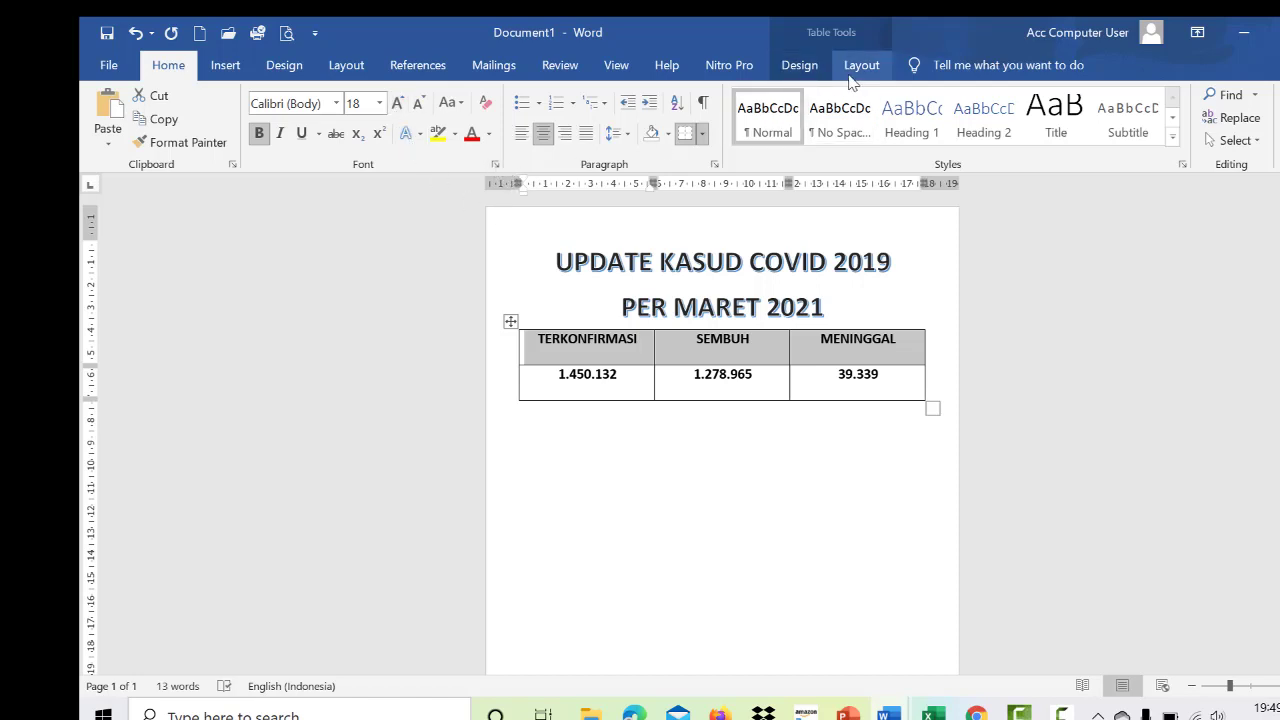
- Shade the table's header row in standard red and set its text colour to white
left_click(668, 133)
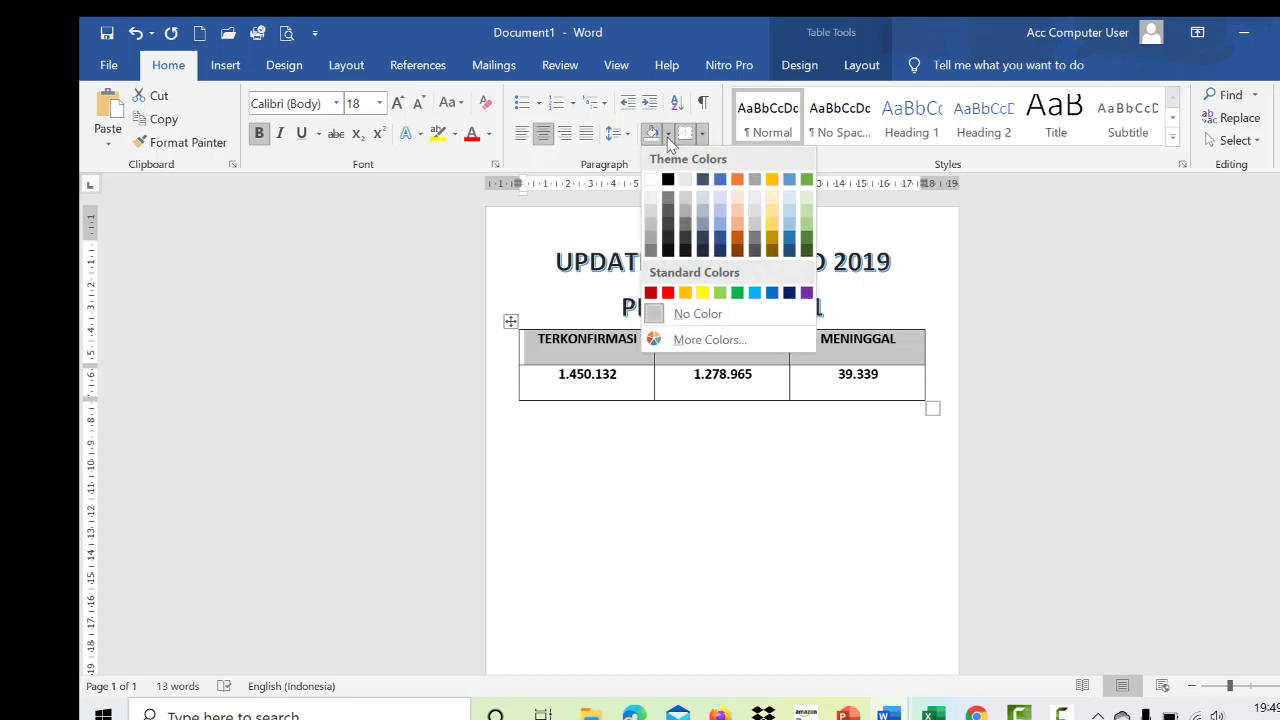
left_click(668, 292)
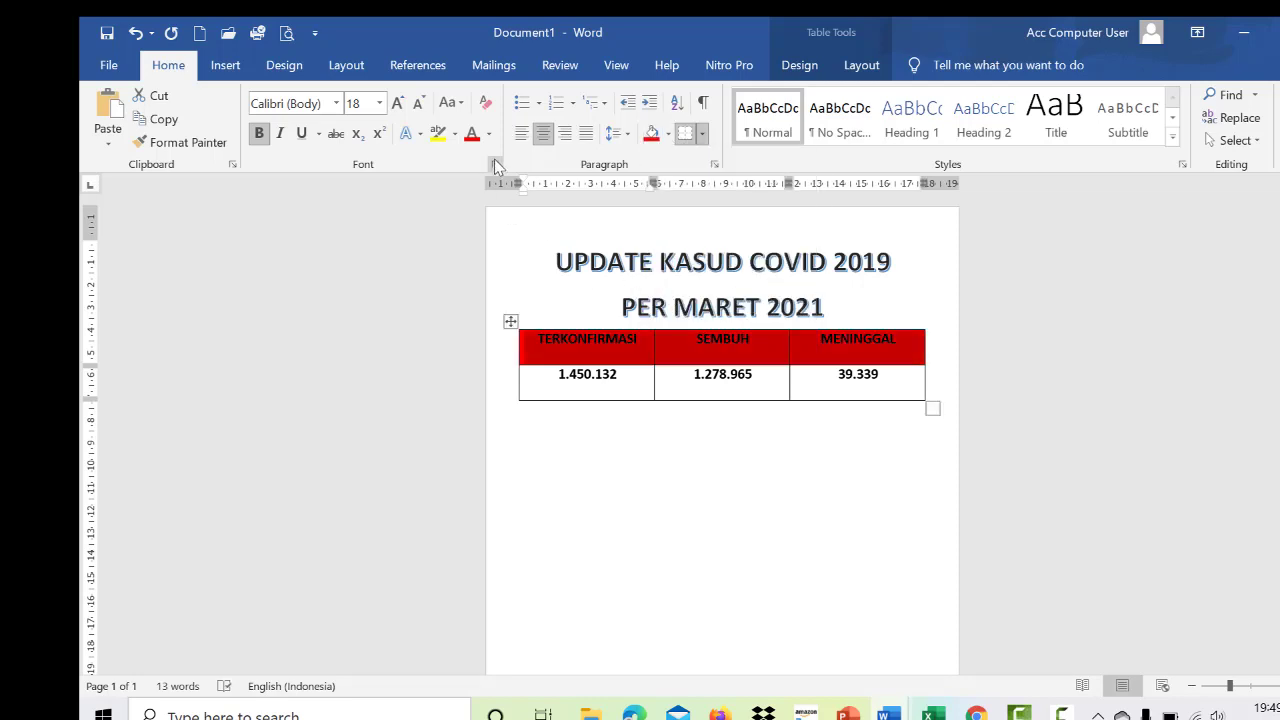
left_click(489, 134)
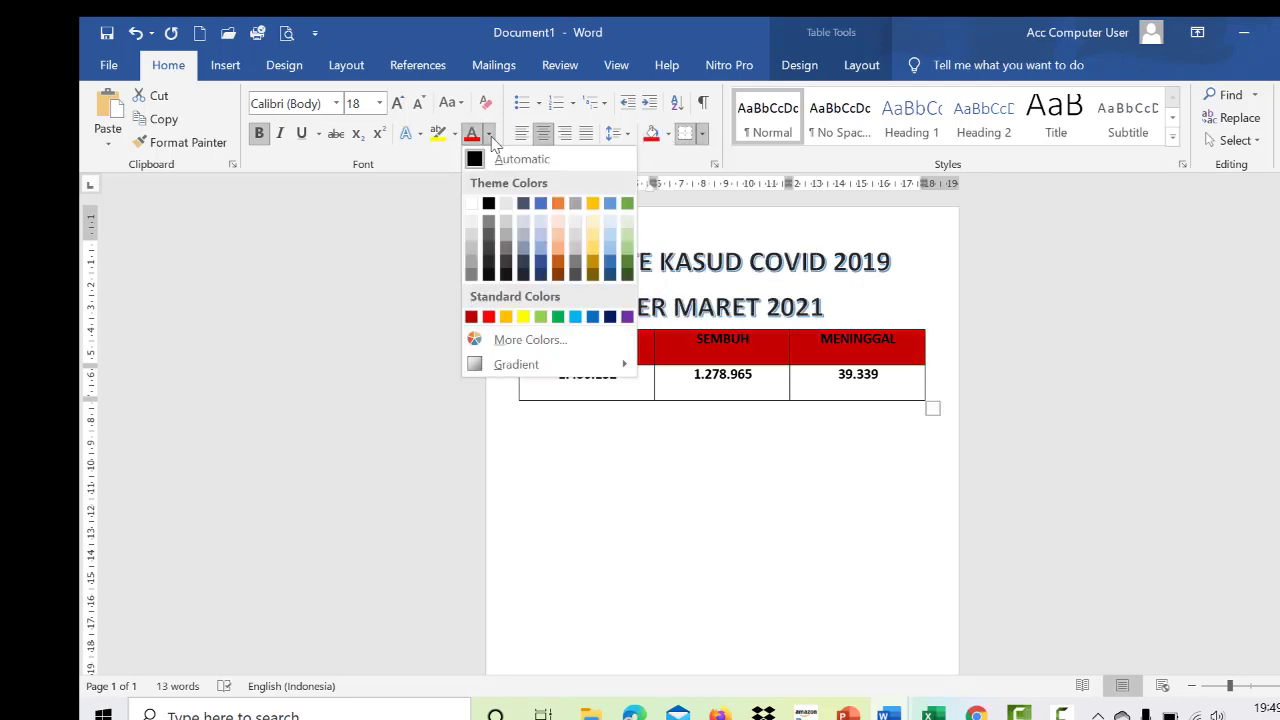
left_click(472, 203)
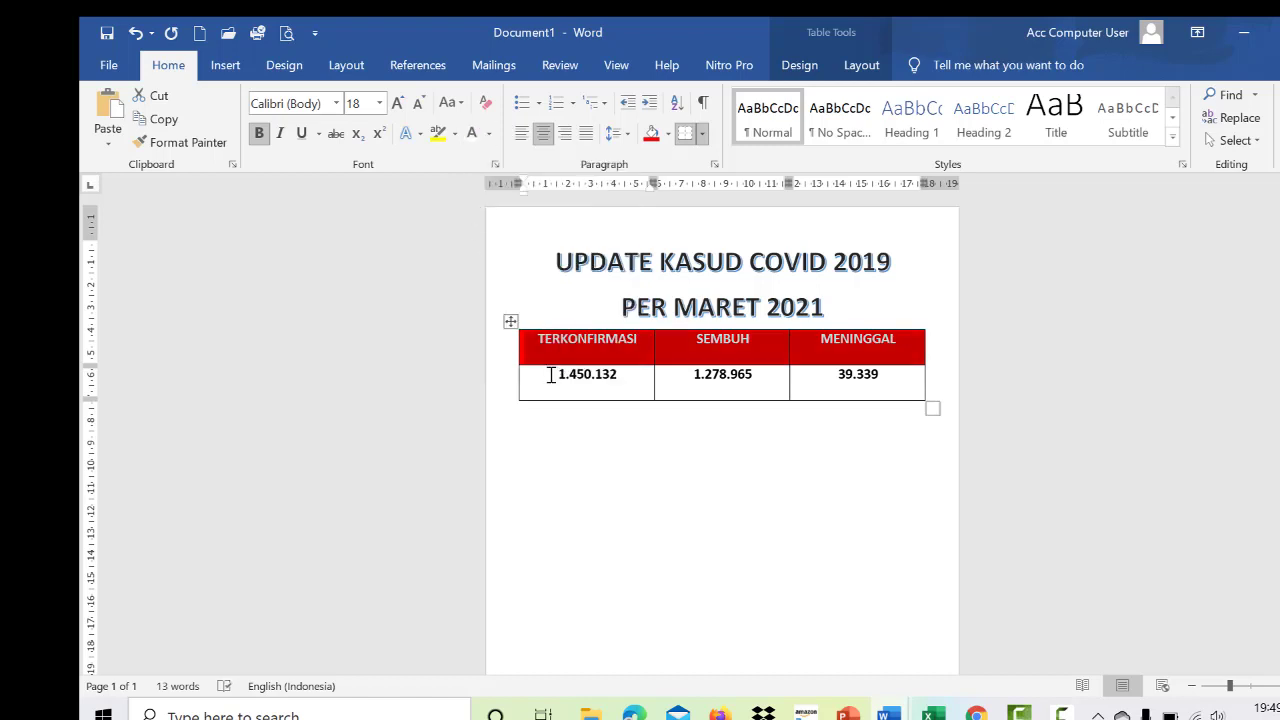
- Shade the row of case counts in standard yellow
left_click_drag(551, 380, 829, 380)
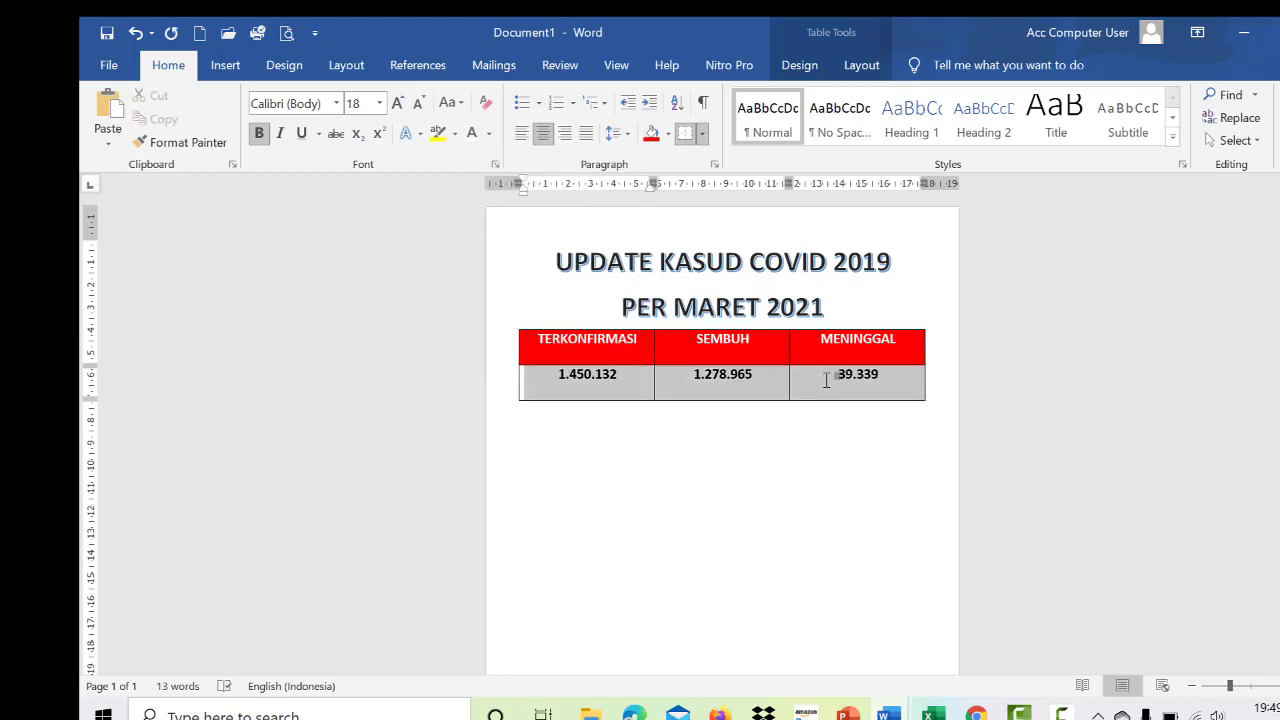
left_click(668, 133)
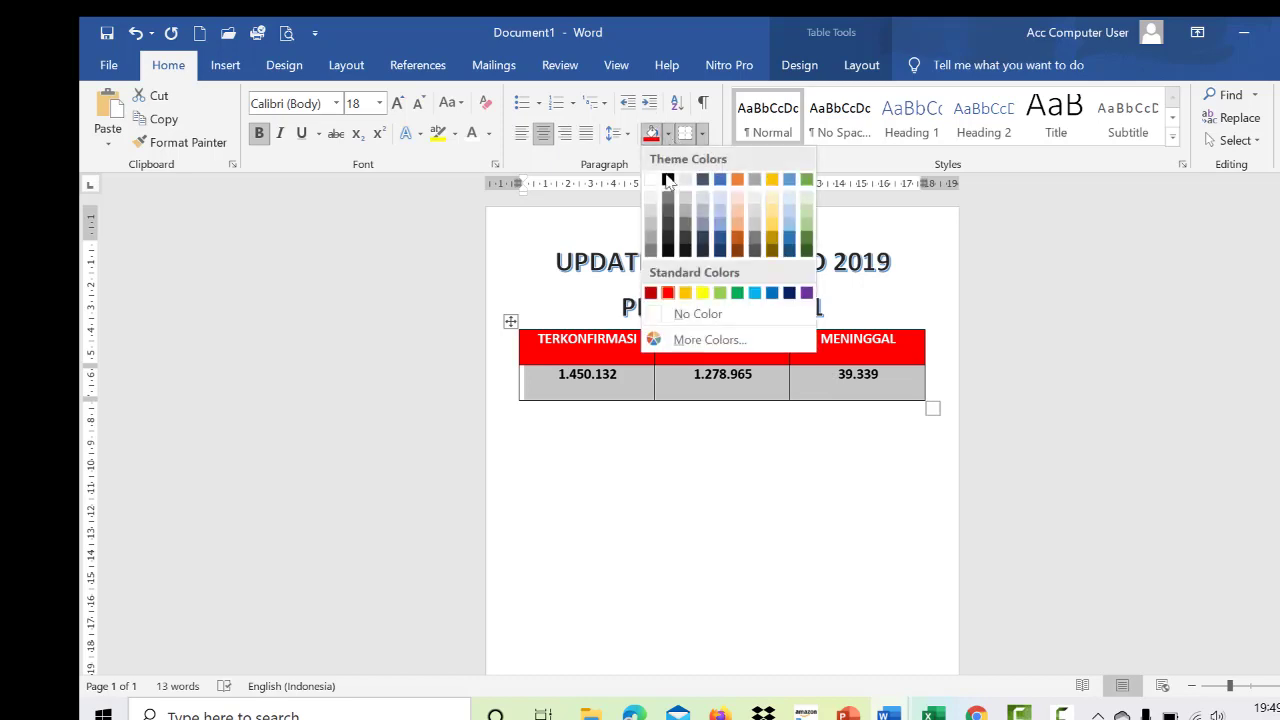
left_click(703, 292)
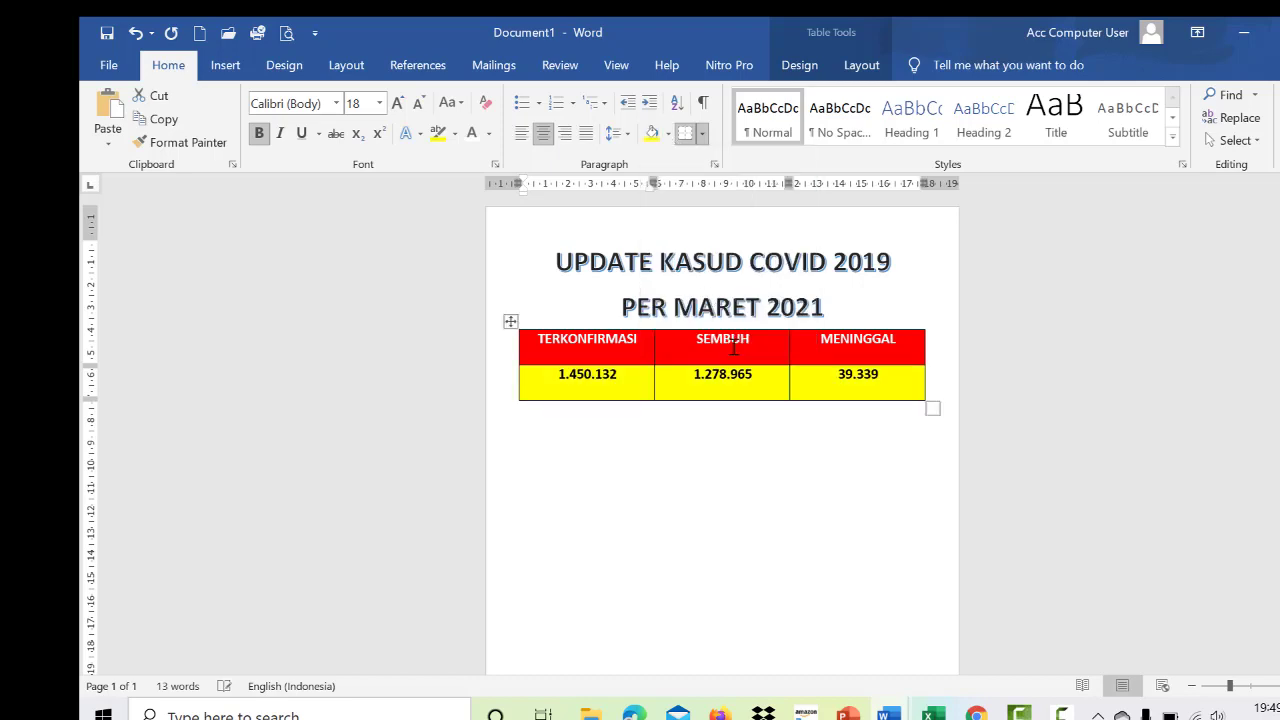
left_click(776, 414)
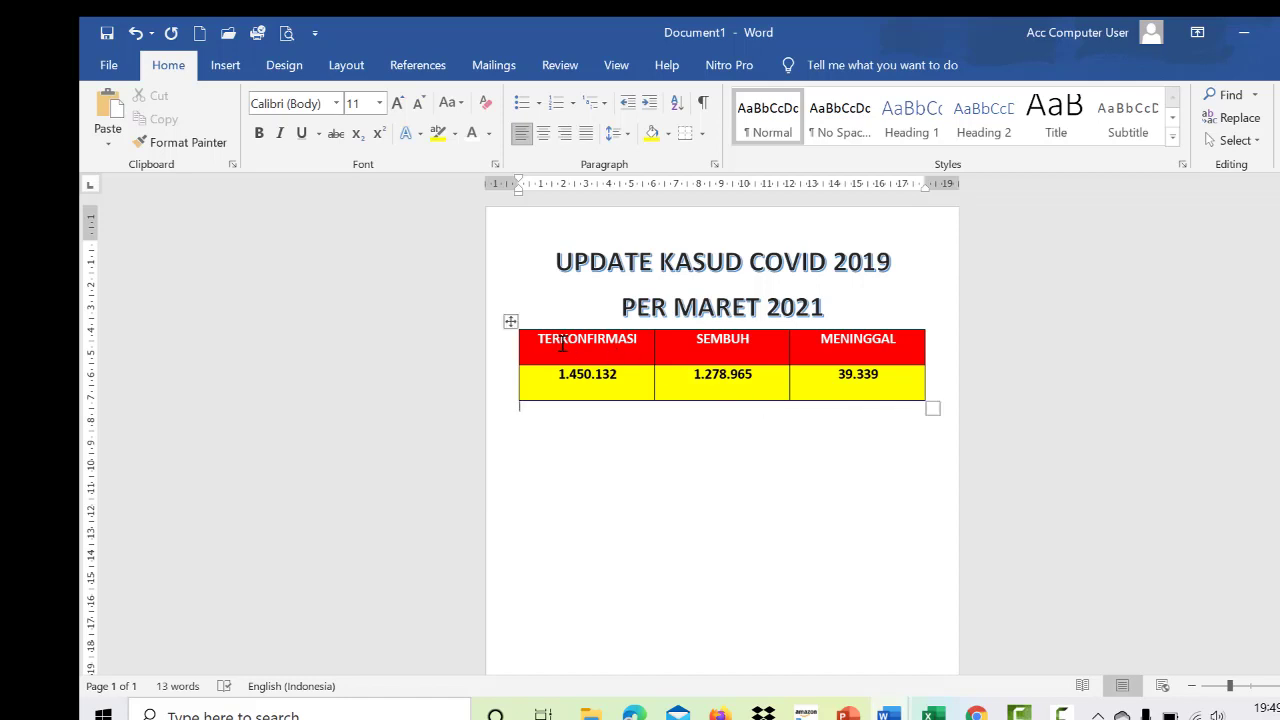
- Select the whole table and narrow it slightly by moving its left border inward
left_click(510, 321)
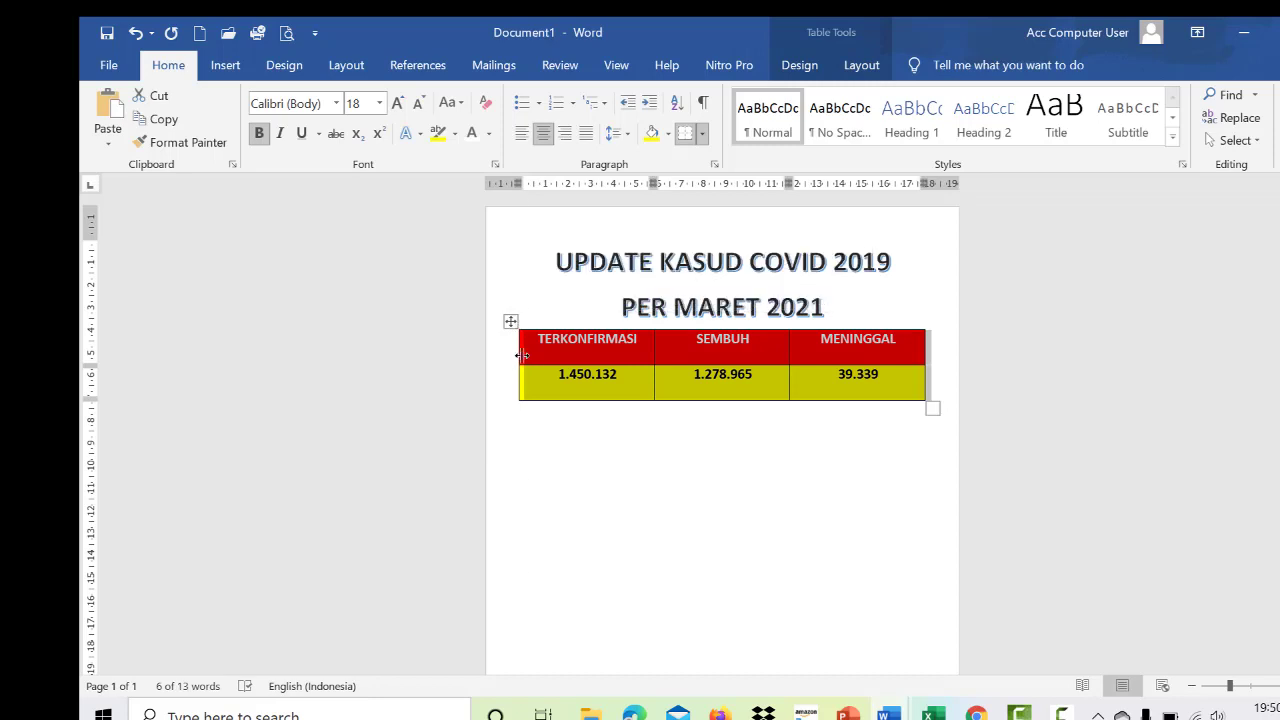
left_click_drag(520, 354, 530, 354)
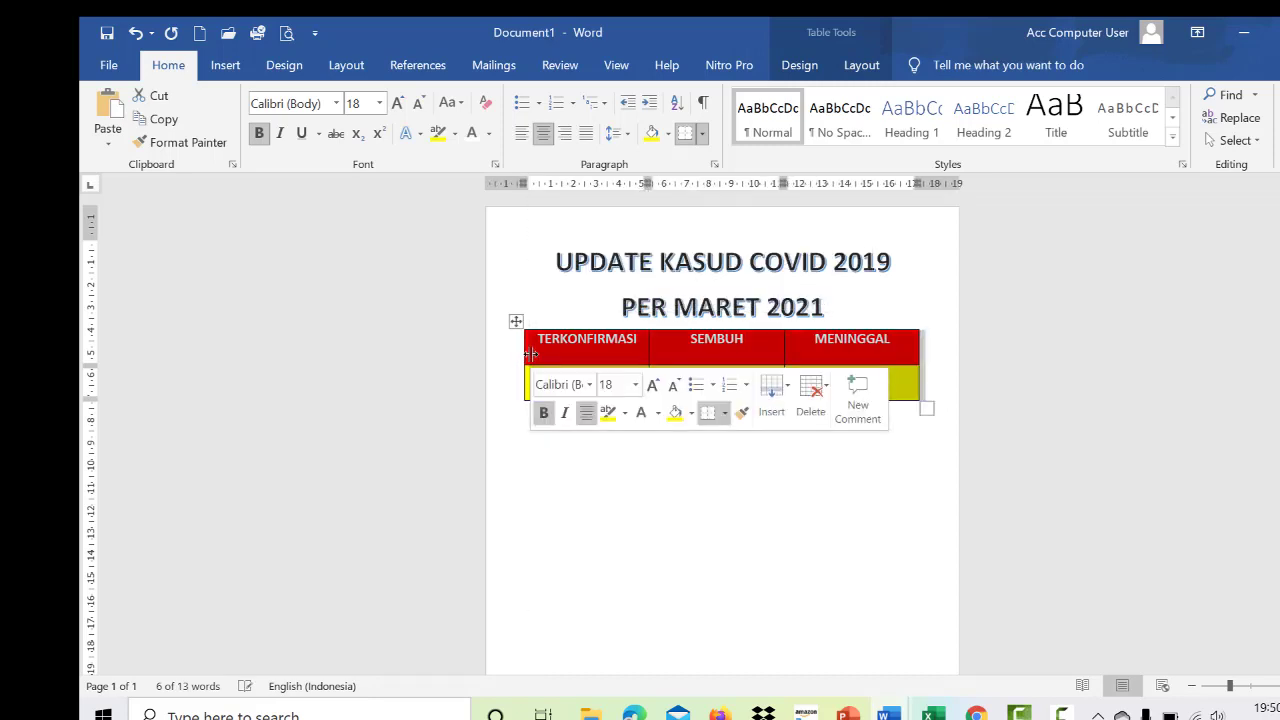
left_click(623, 451)
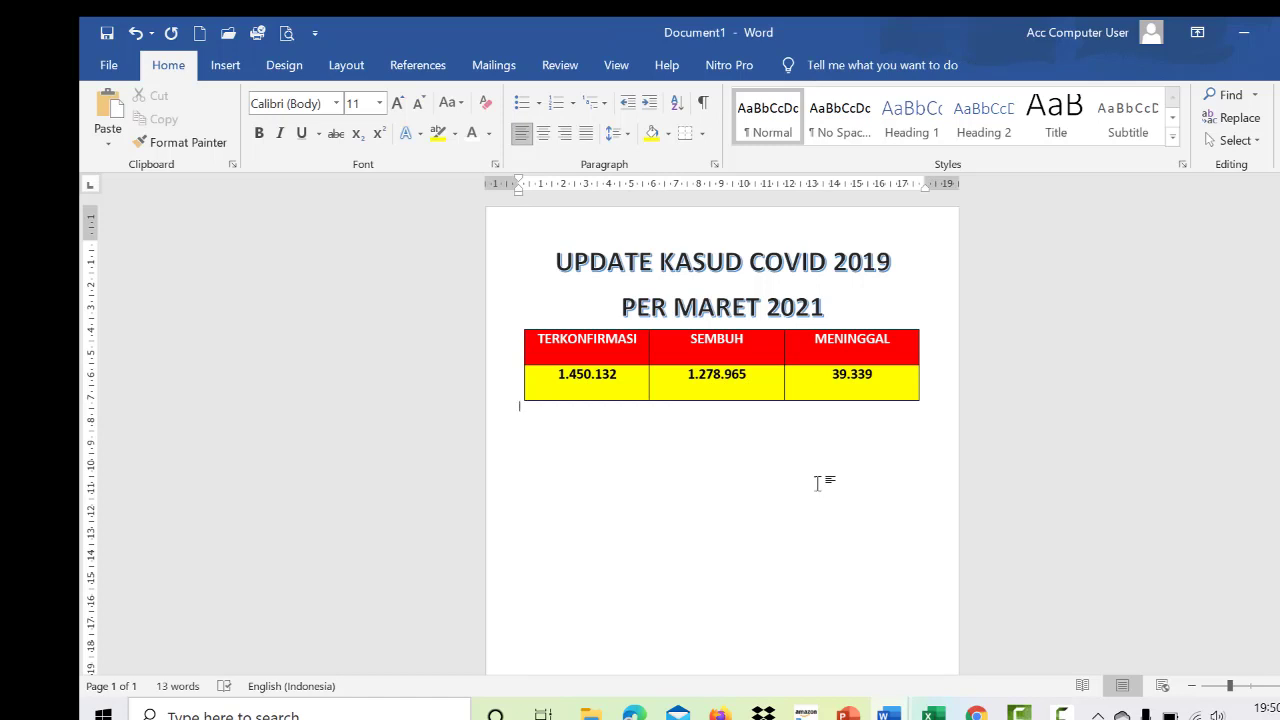
- Examine the pictures and text below the table in the poster covid document, and return to Document1
scroll(773, 408, "down", 1)
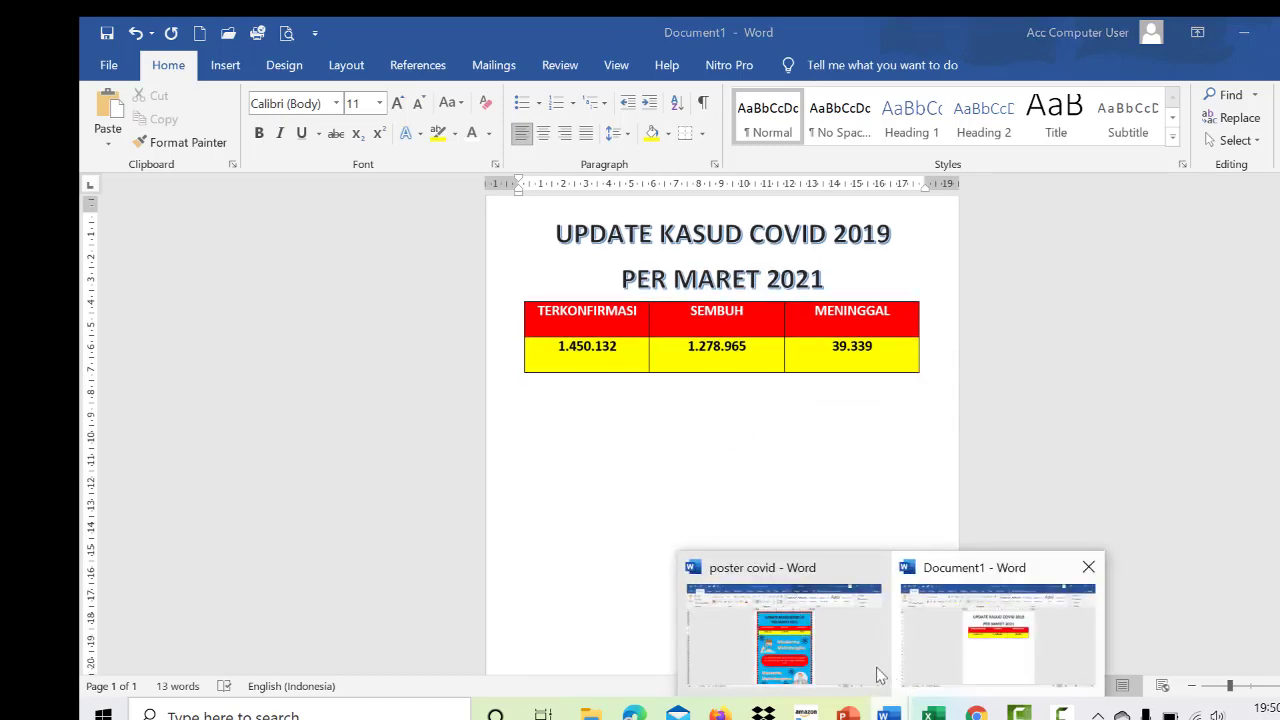
left_click(849, 663)
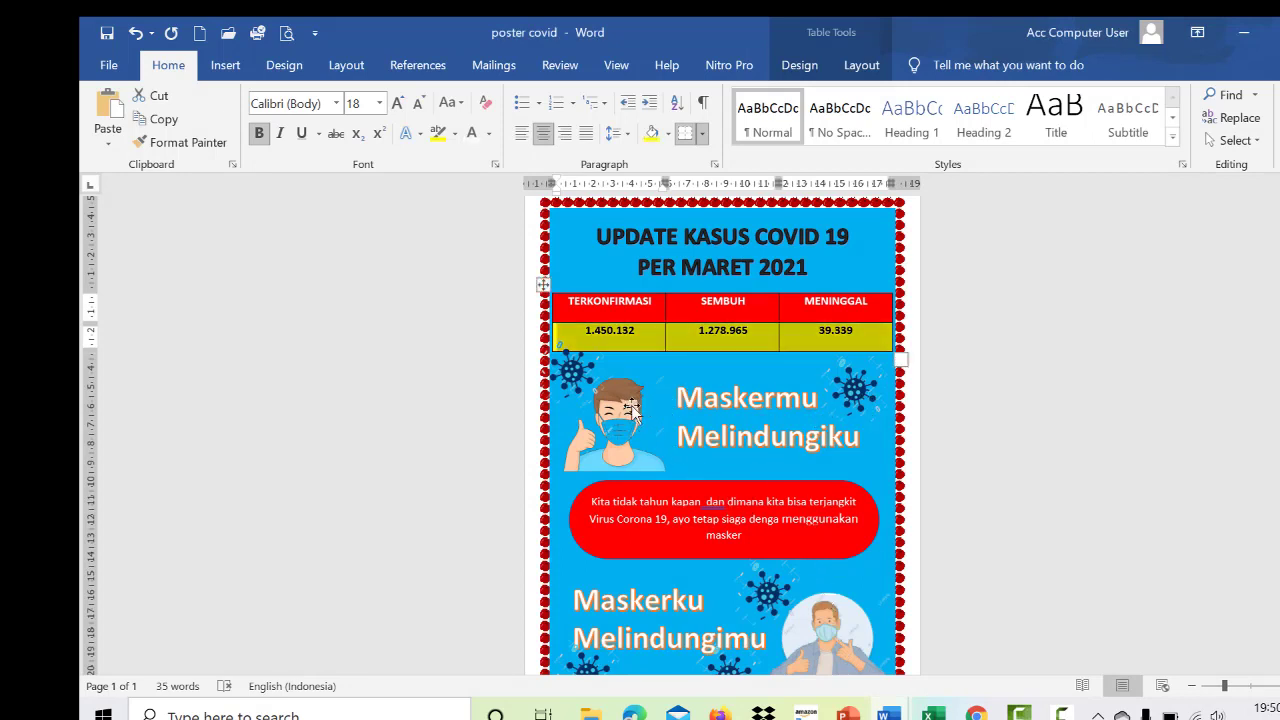
scroll(826, 598, "down", 1)
scroll(826, 598, "down", 1)
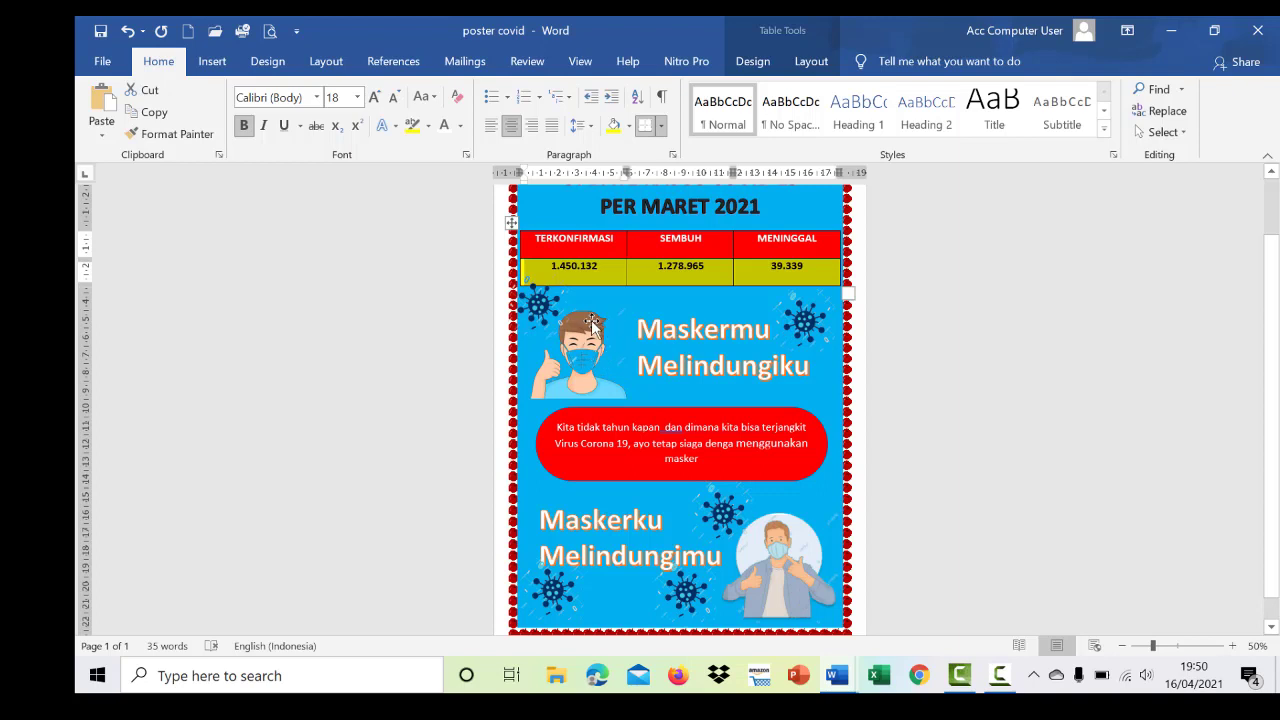
scroll(650, 400, "up", 1)
scroll(655, 450, "down", 2)
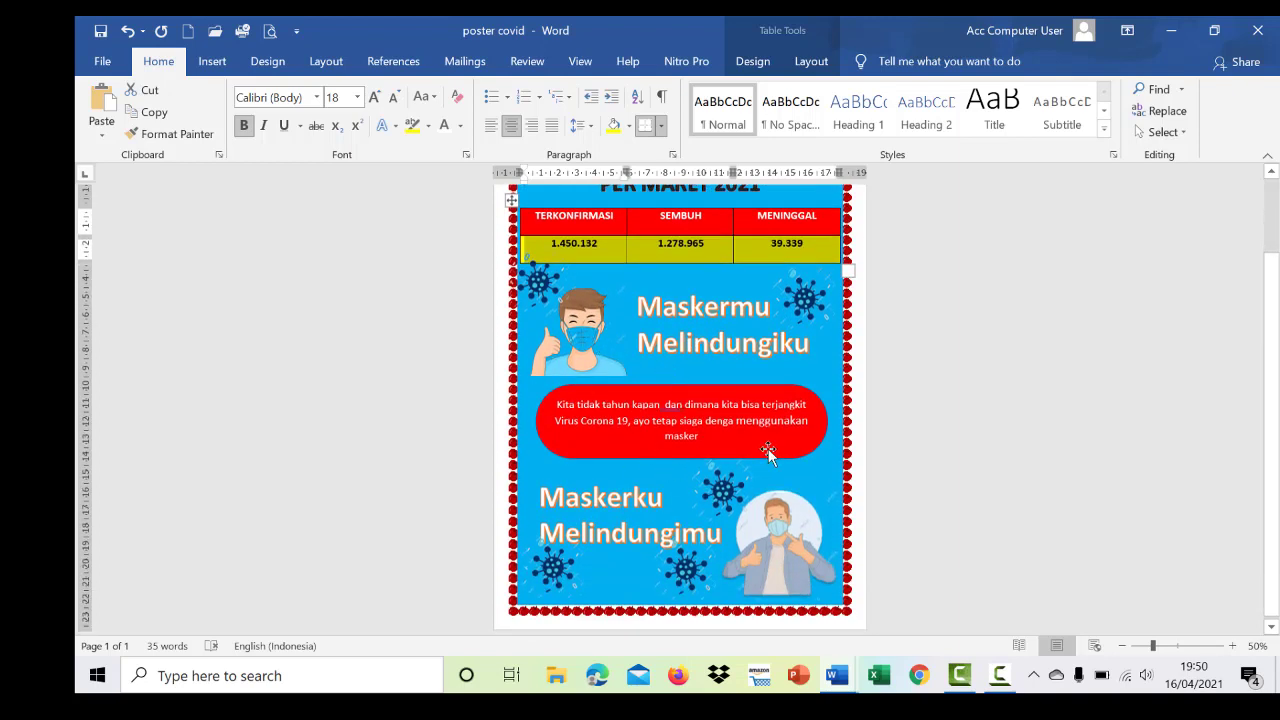
mouse_move(838, 676)
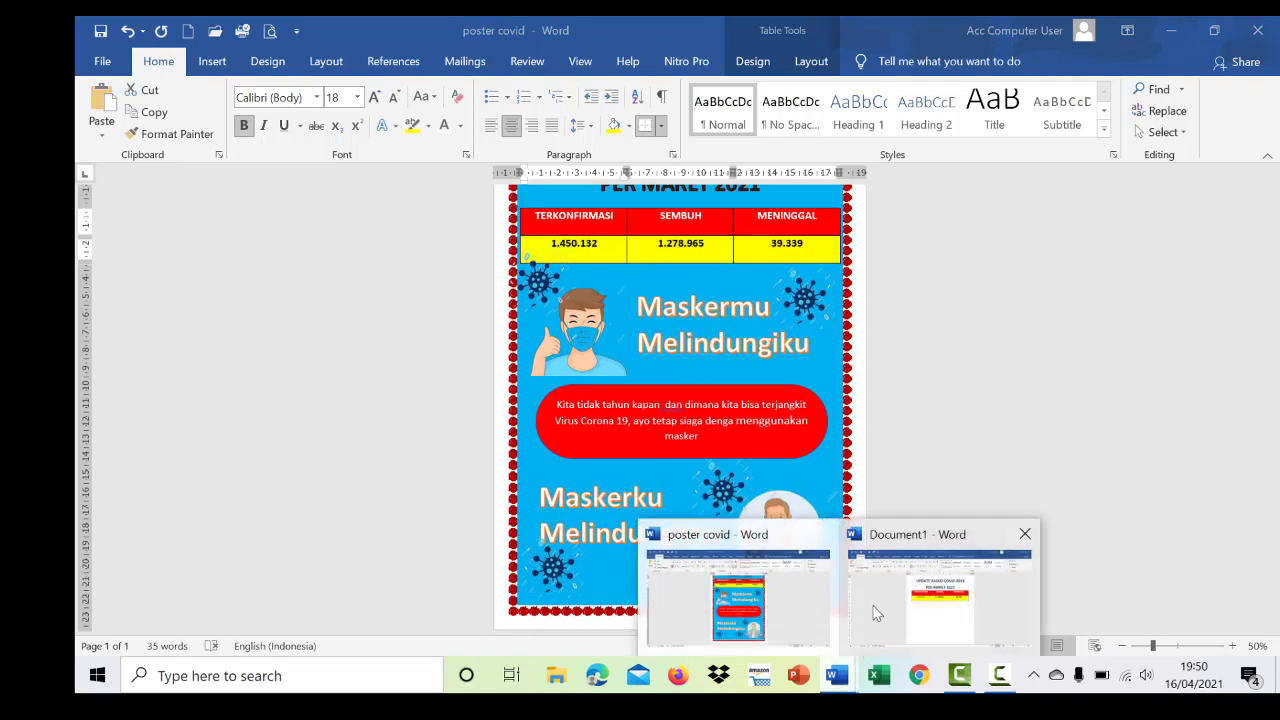
left_click(950, 608)
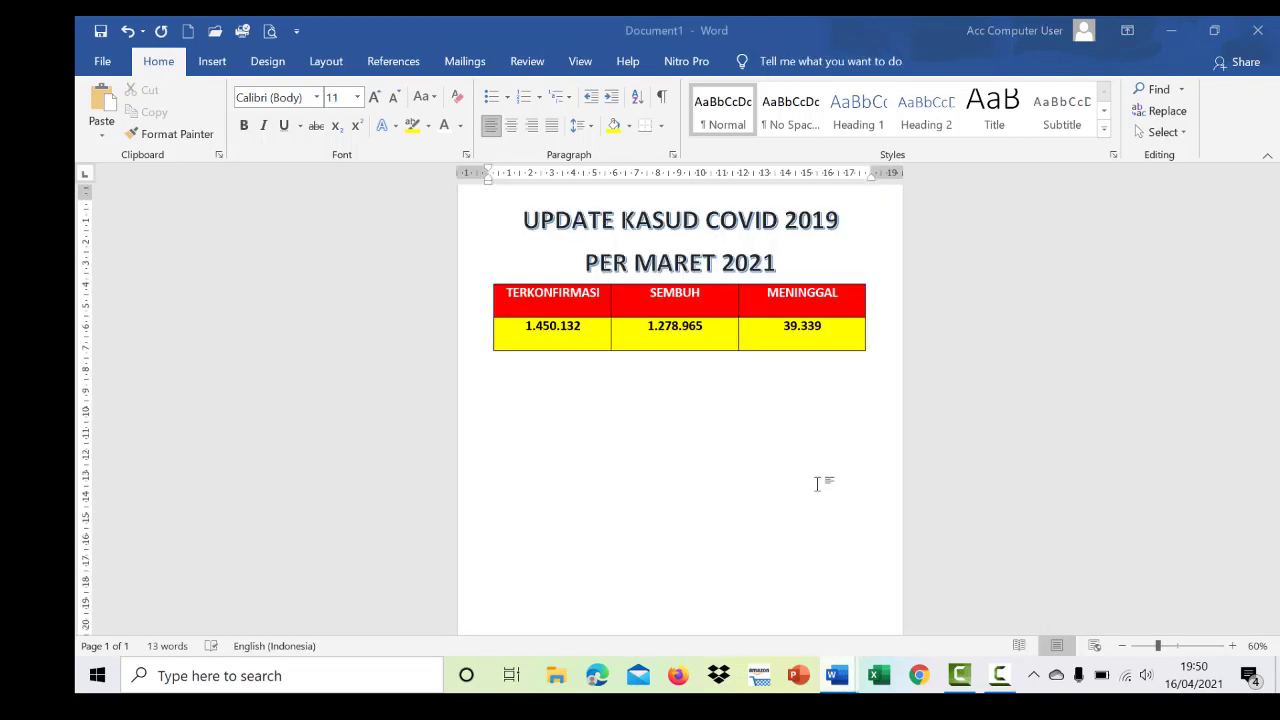
- Insert the picture of the masked man in the blue T-shirt from USB Drive (E:), folder MEMBUAT POSTER, subfolder membuat slogan, below the table
left_click(212, 61)
left_click(264, 138)
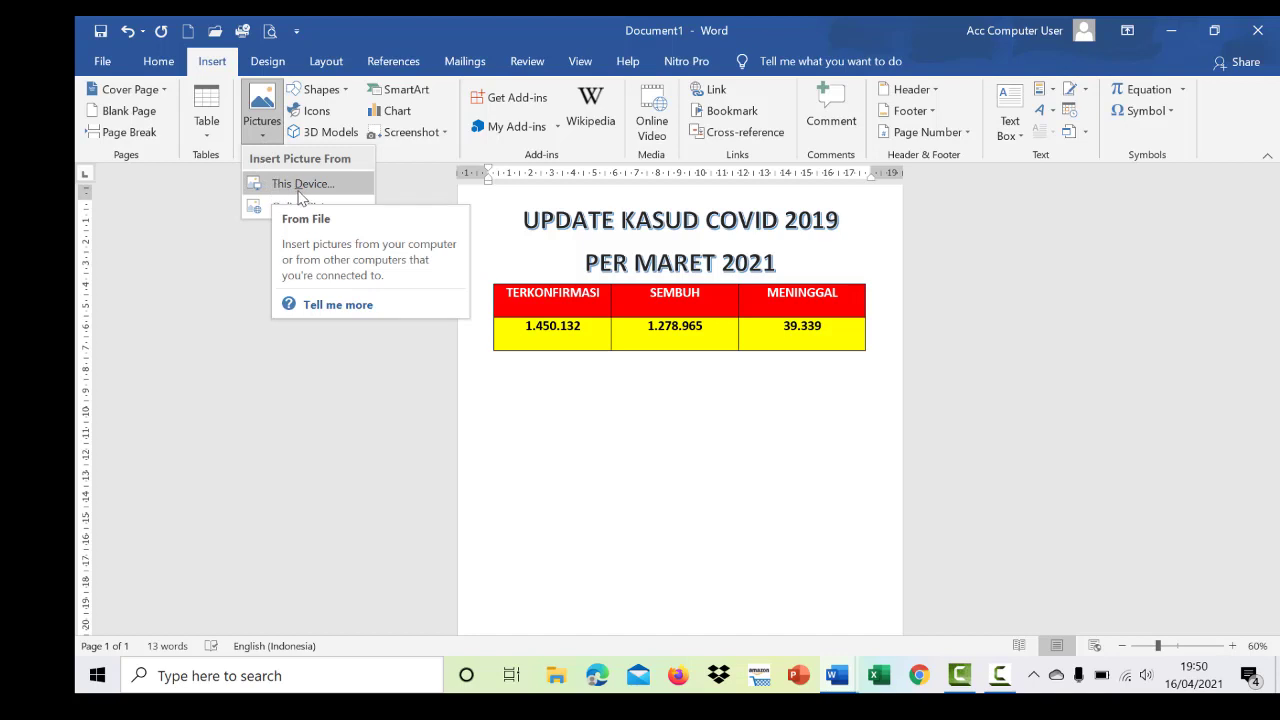
left_click(298, 186)
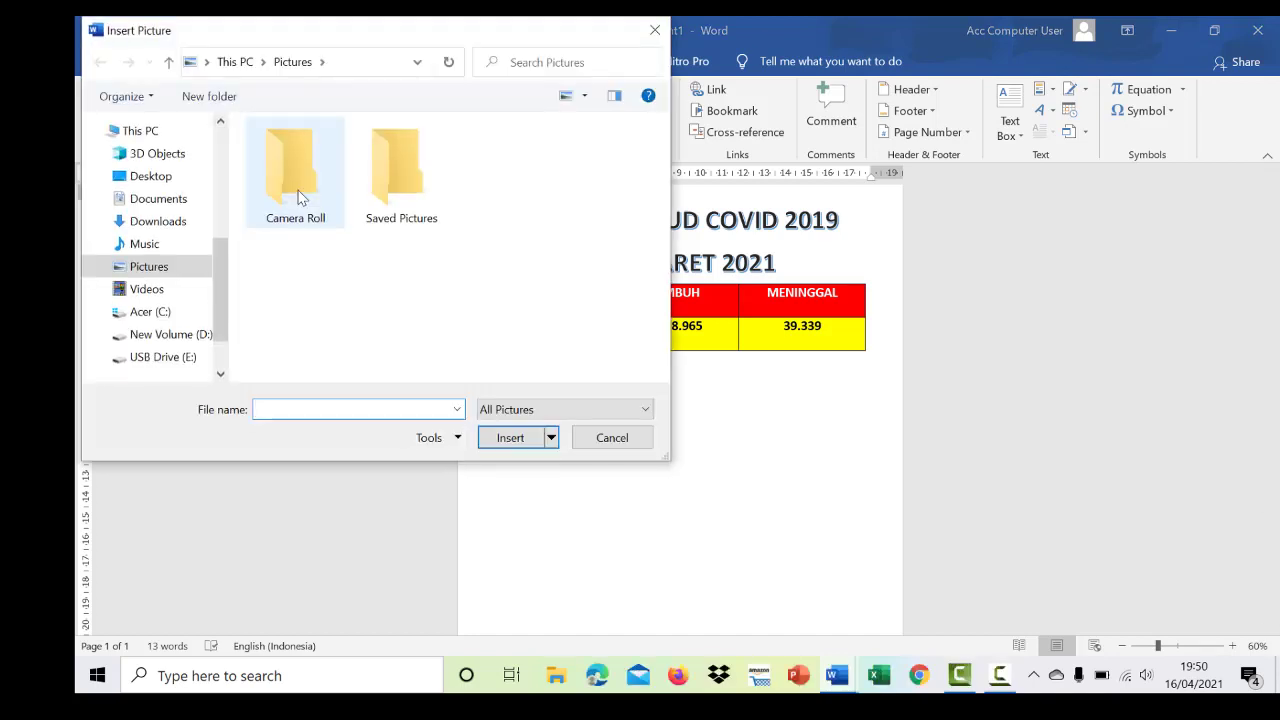
left_click(165, 358)
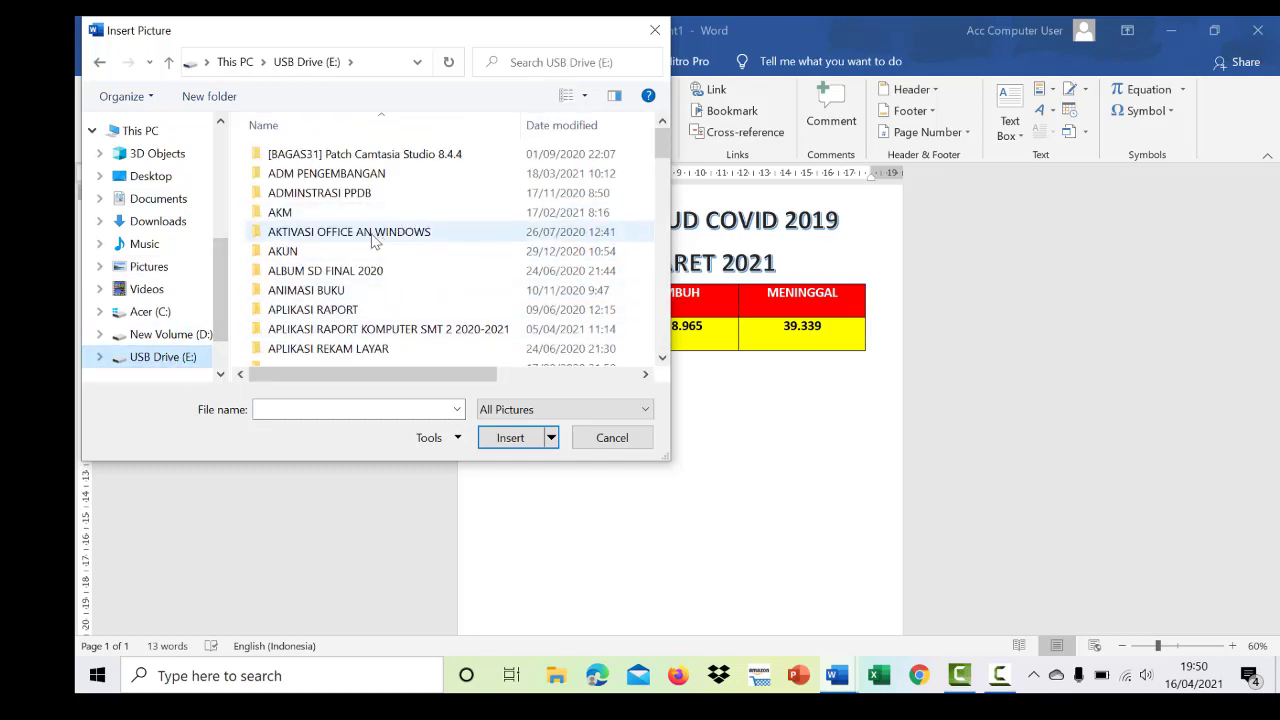
left_click(365, 331)
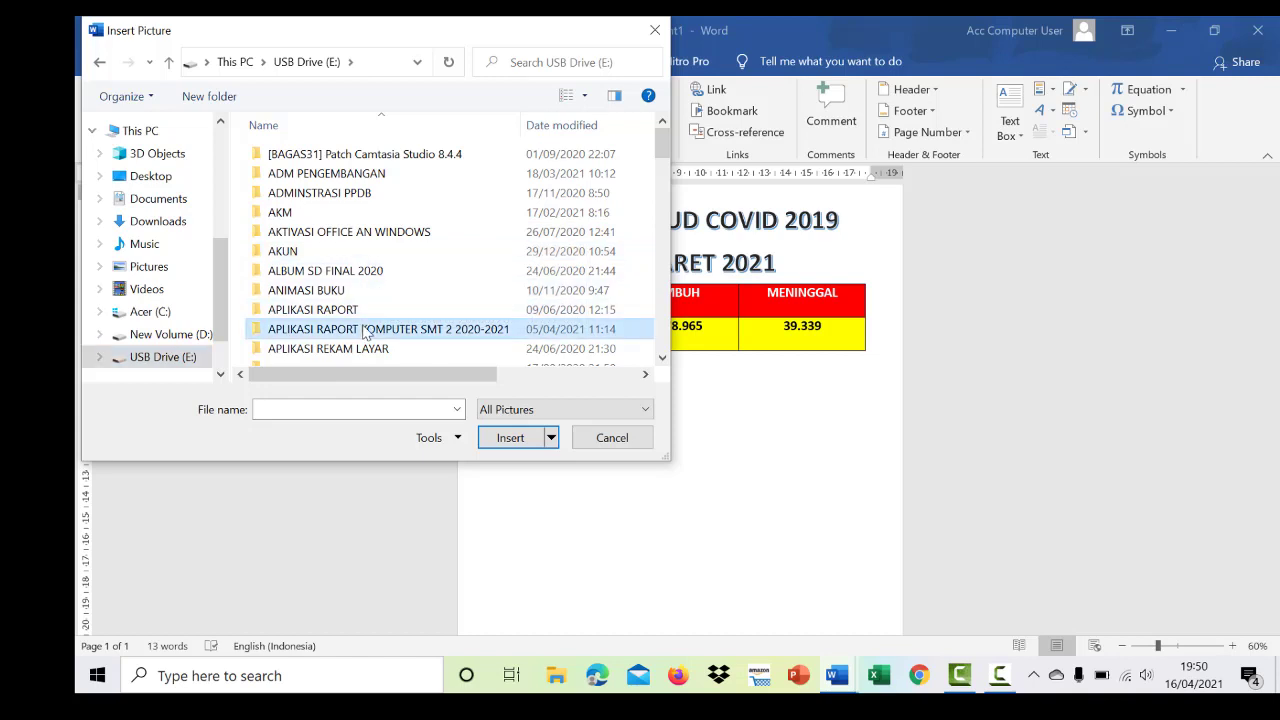
scroll(366, 333, "down", 10)
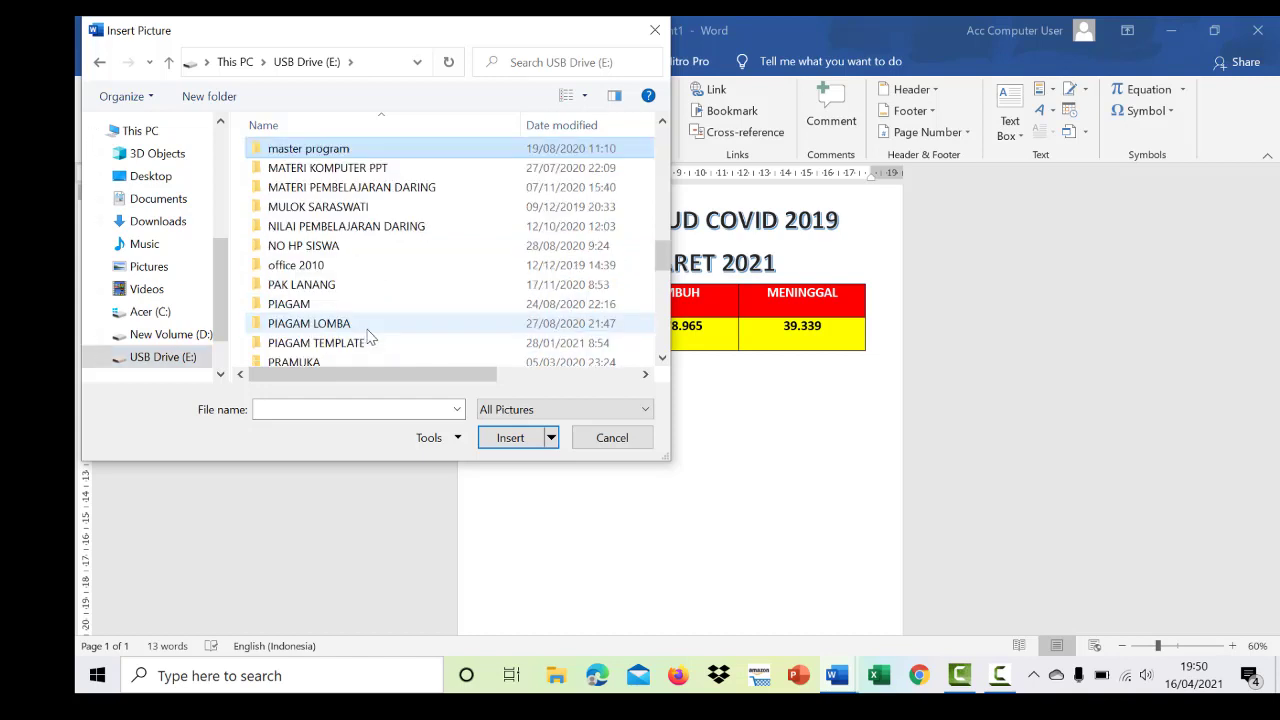
double_click(407, 195)
double_click(340, 171)
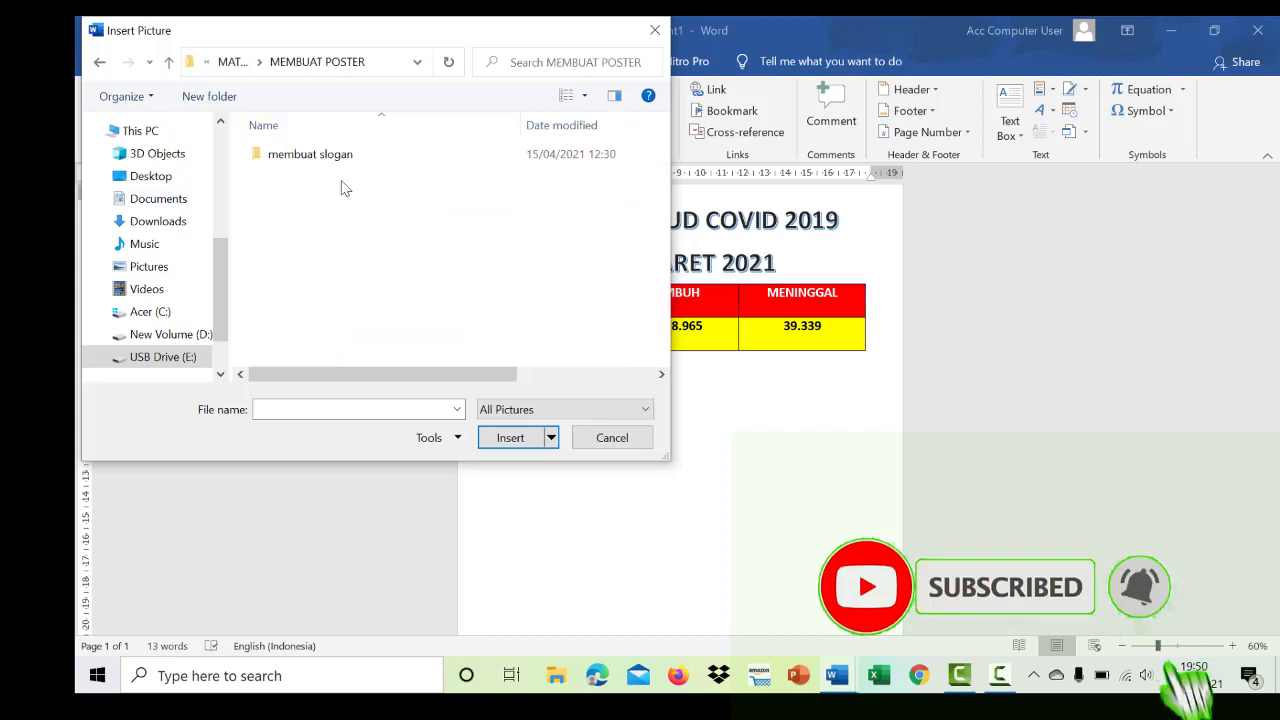
double_click(343, 157)
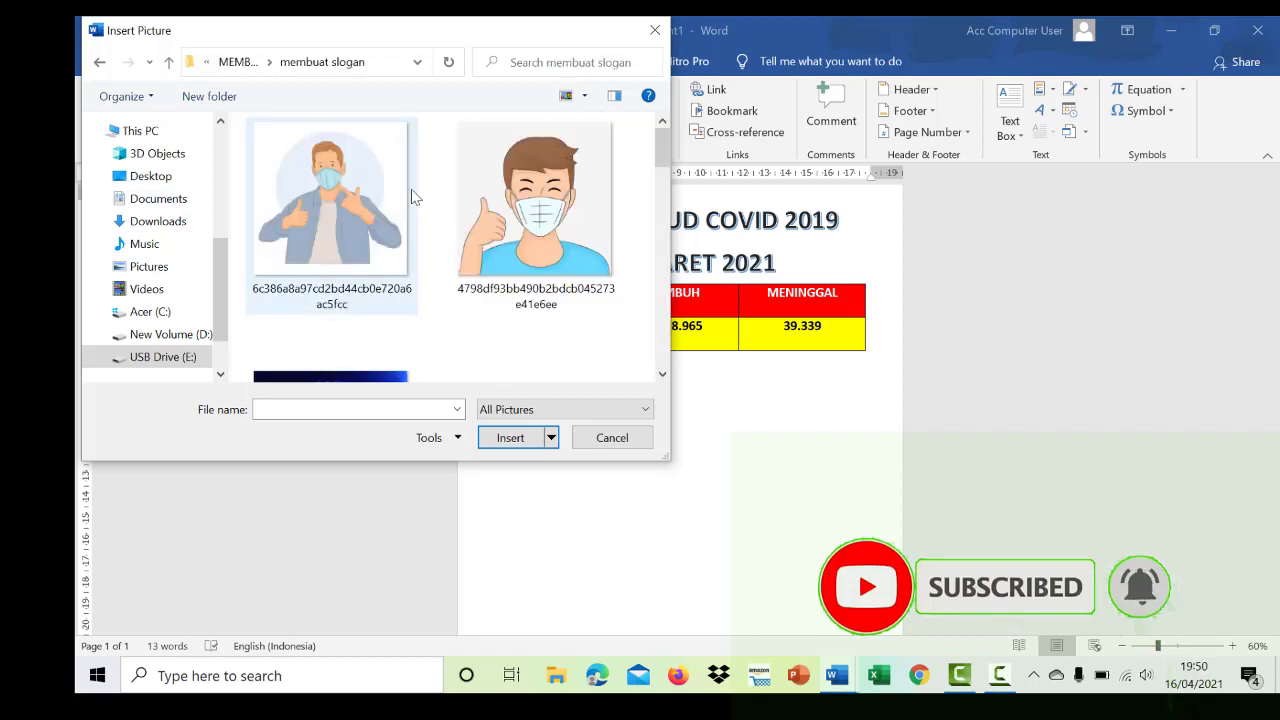
left_click(560, 225)
left_click(525, 437)
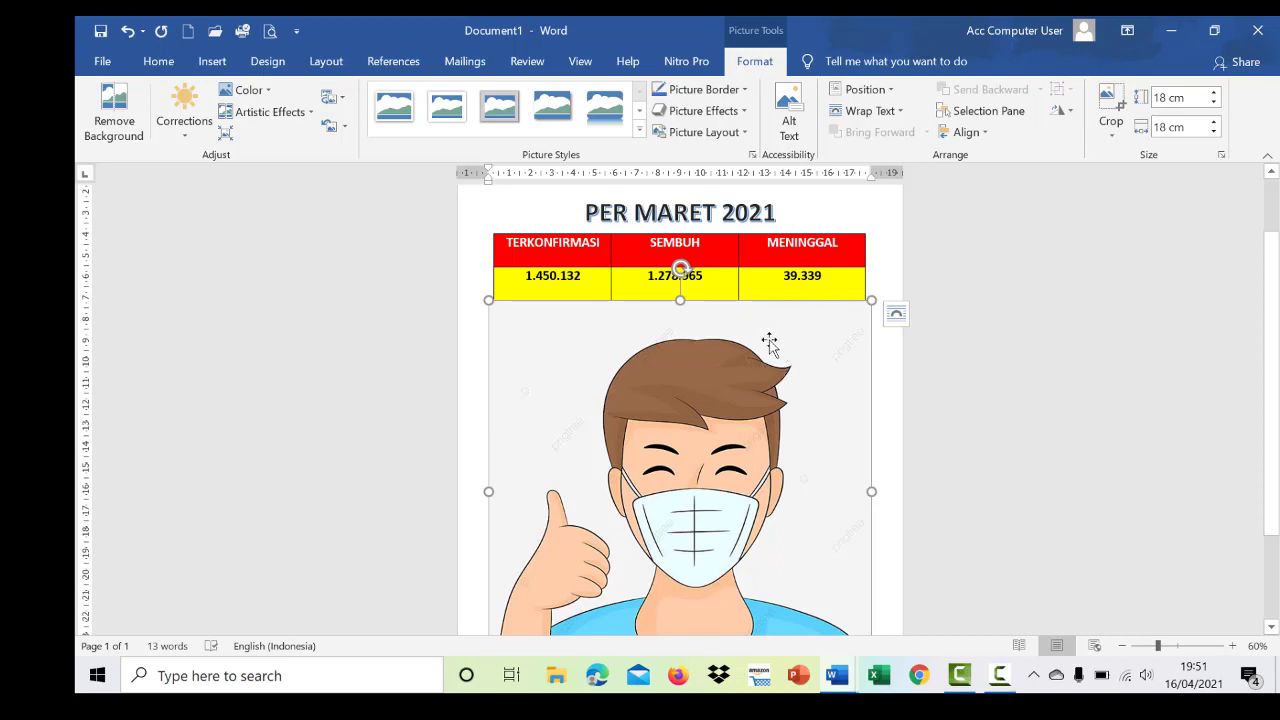
- Set the masked man picture's text wrapping to In Front of Text and shrink it proportionally to about 6.14 cm square
left_click(903, 110)
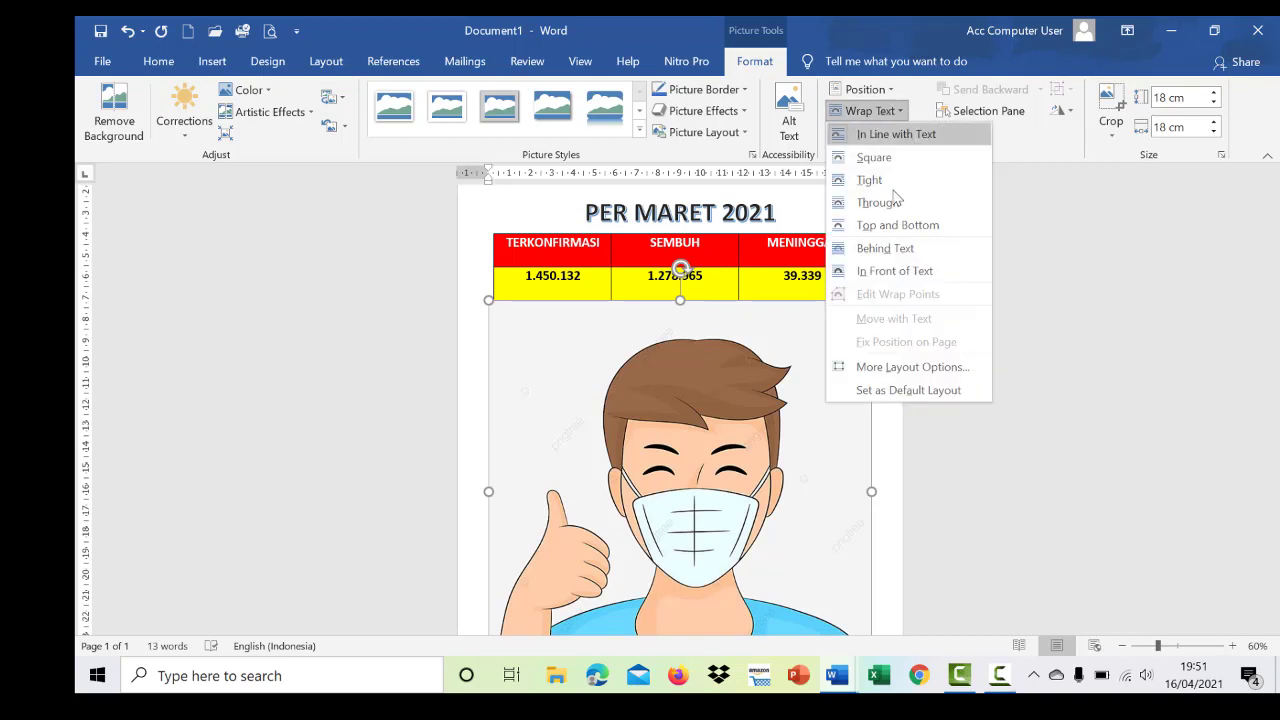
left_click(905, 280)
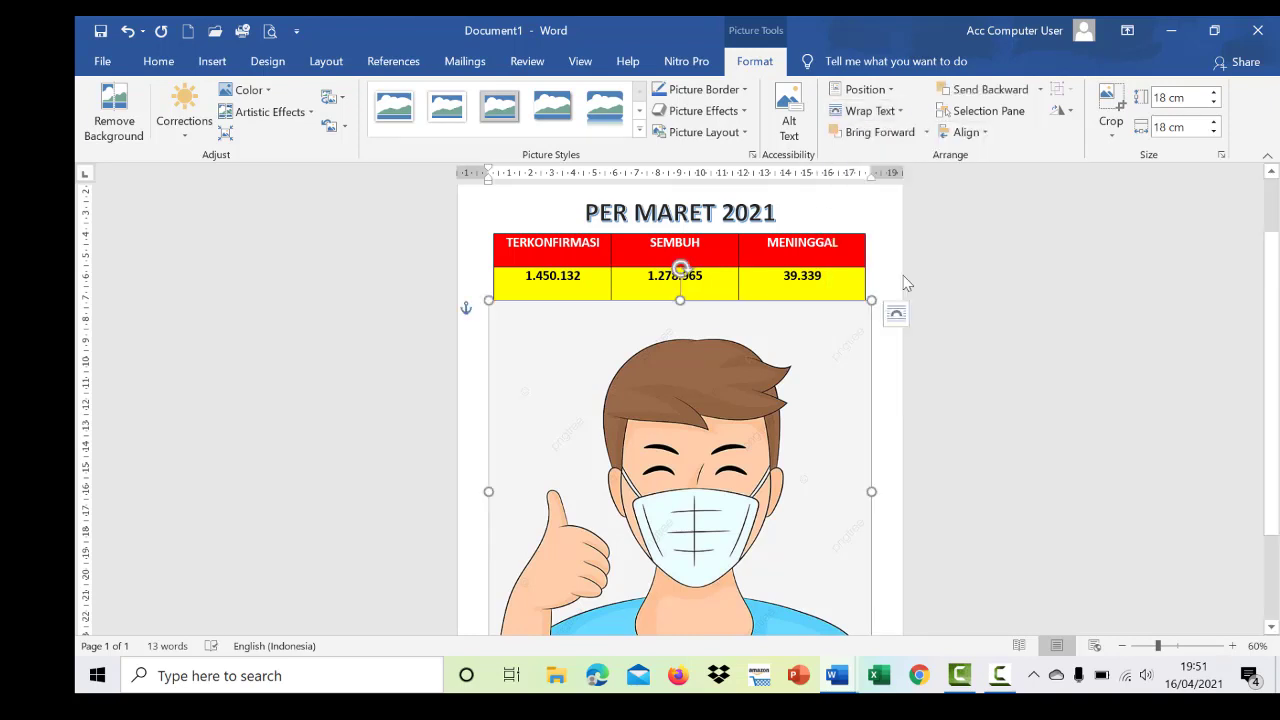
scroll(799, 352, "down", 3)
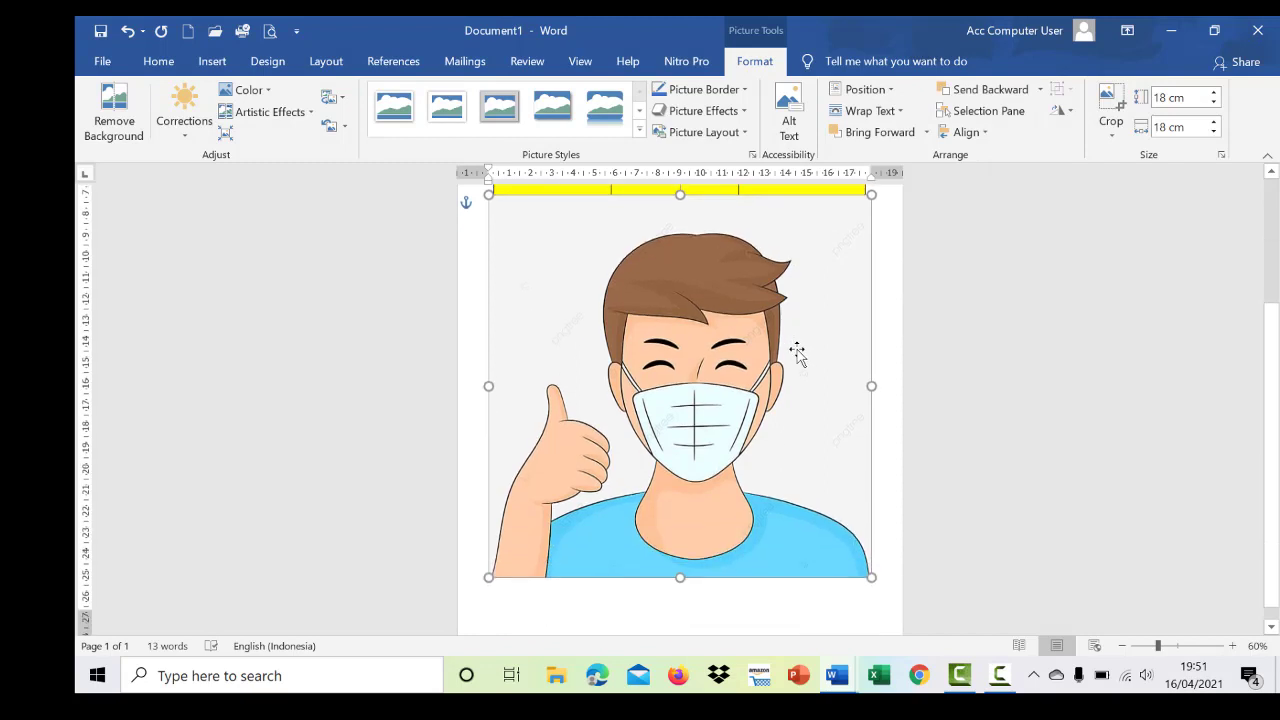
scroll(797, 352, "up", 3)
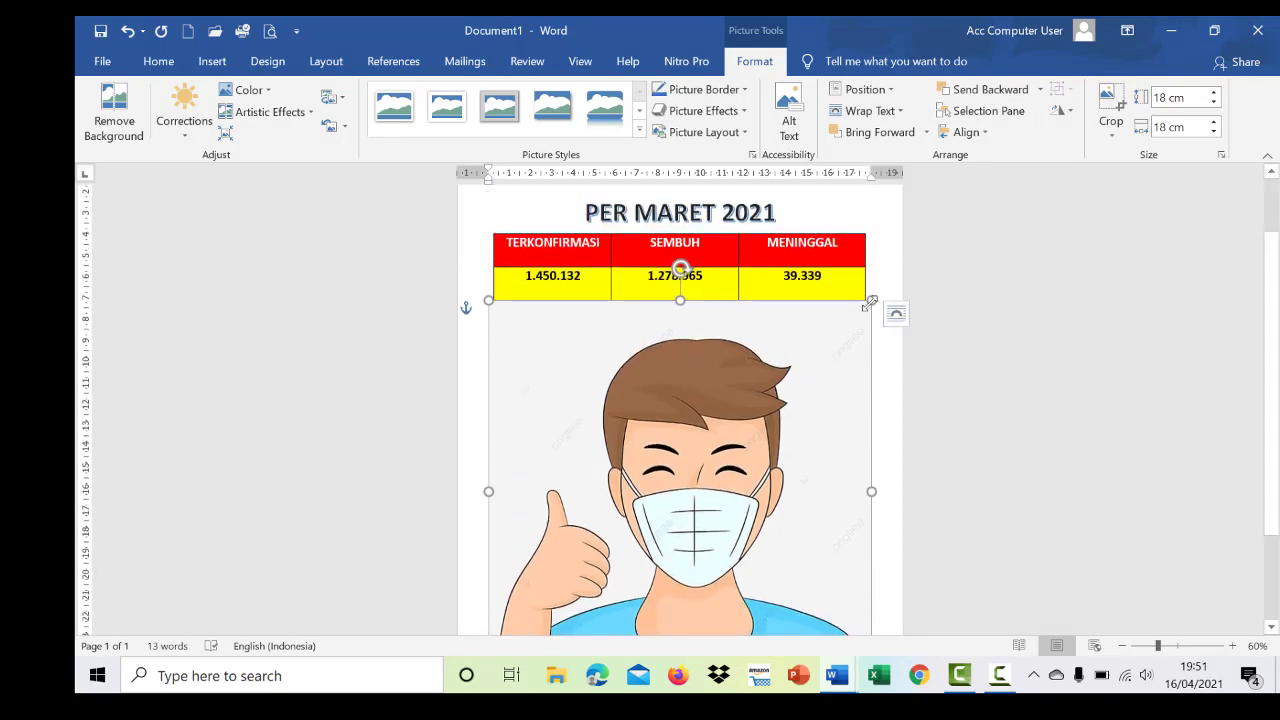
left_click_drag(871, 300, 620, 573)
- Move the masked man picture directly beneath the table, under the TERKONFIRMASI column, and deselect it
scroll(726, 462, "down", 3)
left_click_drag(575, 488, 609, 305)
scroll(609, 305, "up", 3)
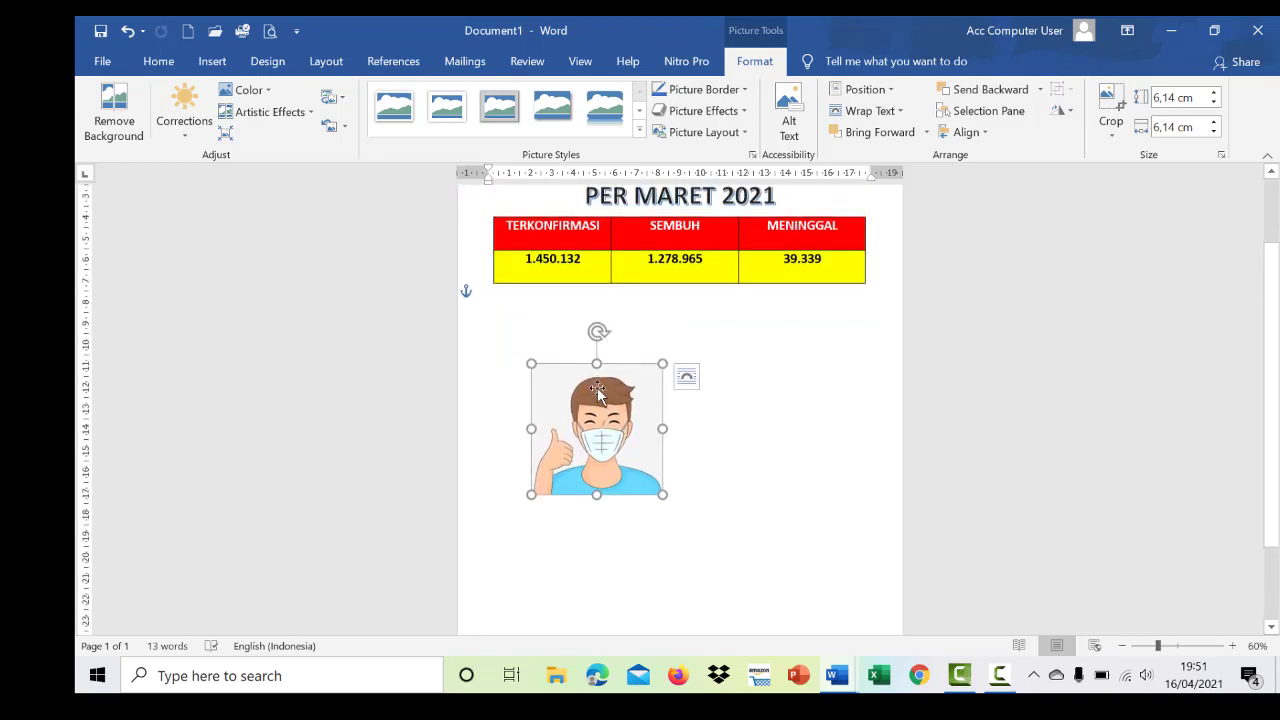
left_click_drag(589, 373, 566, 324)
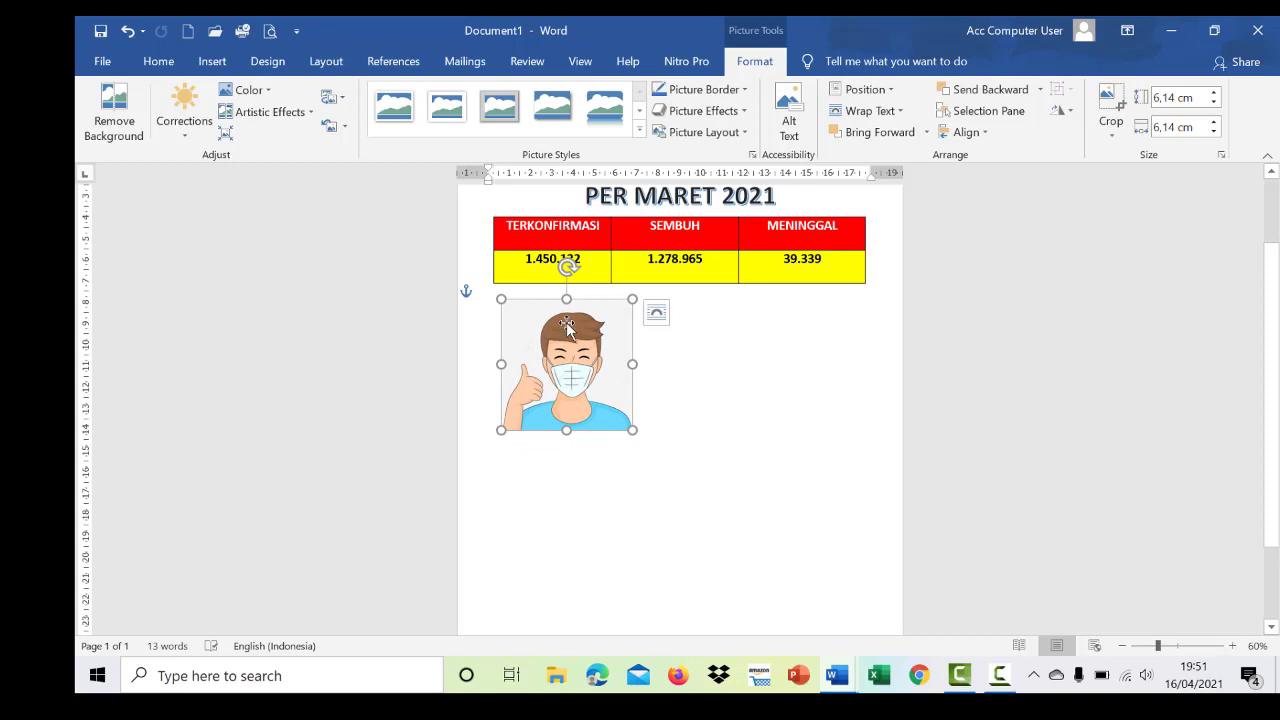
scroll(700, 400, "down", 4)
scroll(700, 400, "up", 3)
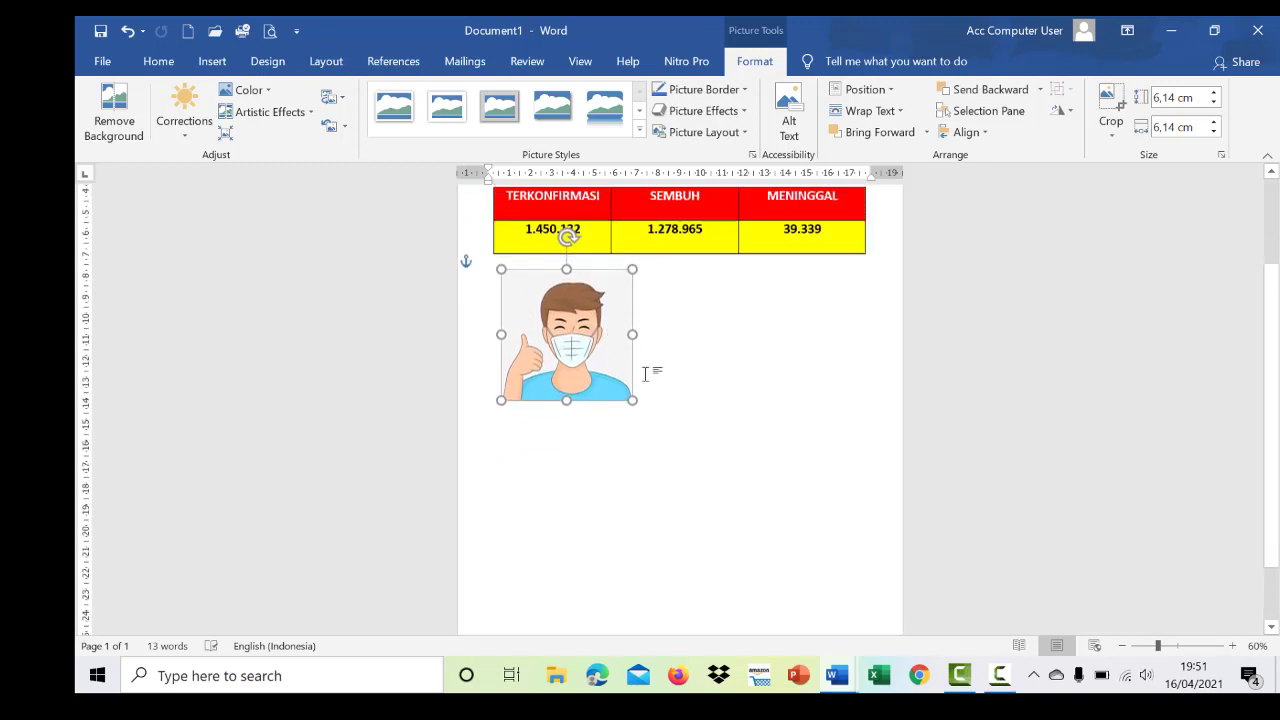
mouse_move(584, 343)
left_mouse_down()
mouse_move(575, 335)
mouse_move(590, 341)
left_mouse_up()
left_click(685, 340)
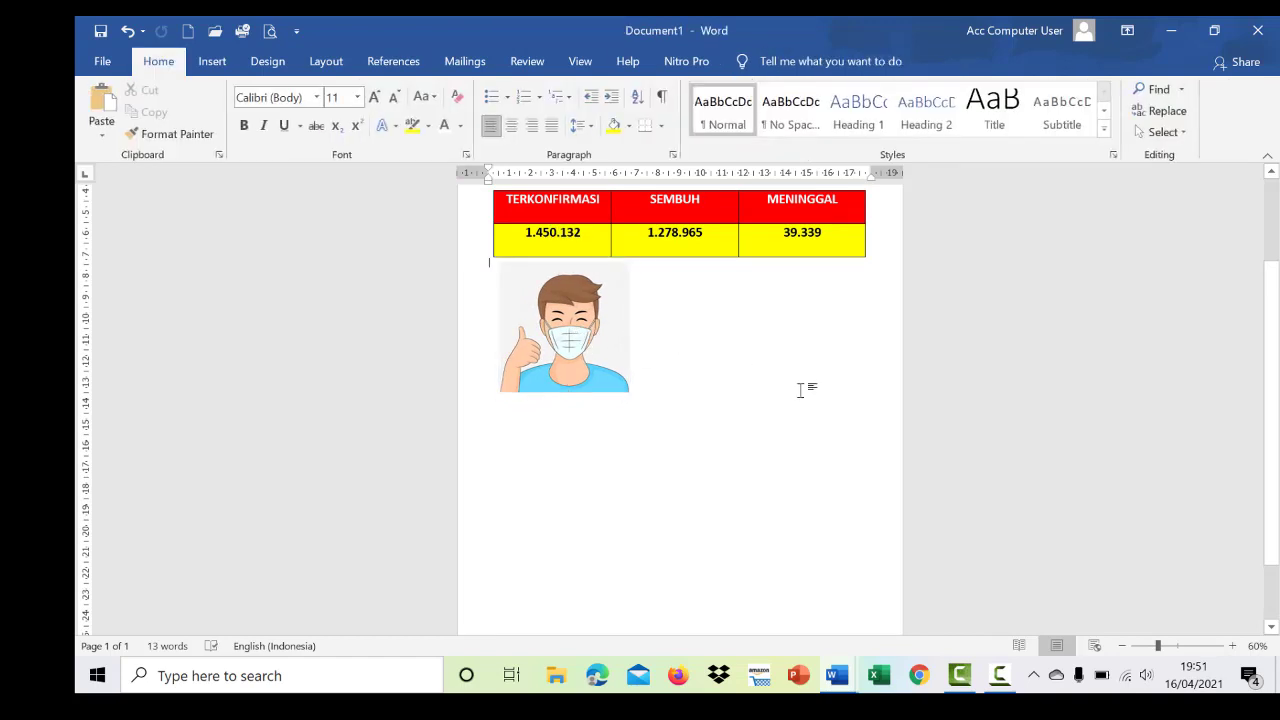
scroll(800, 390, "down", 3)
scroll(803, 386, "up", 4)
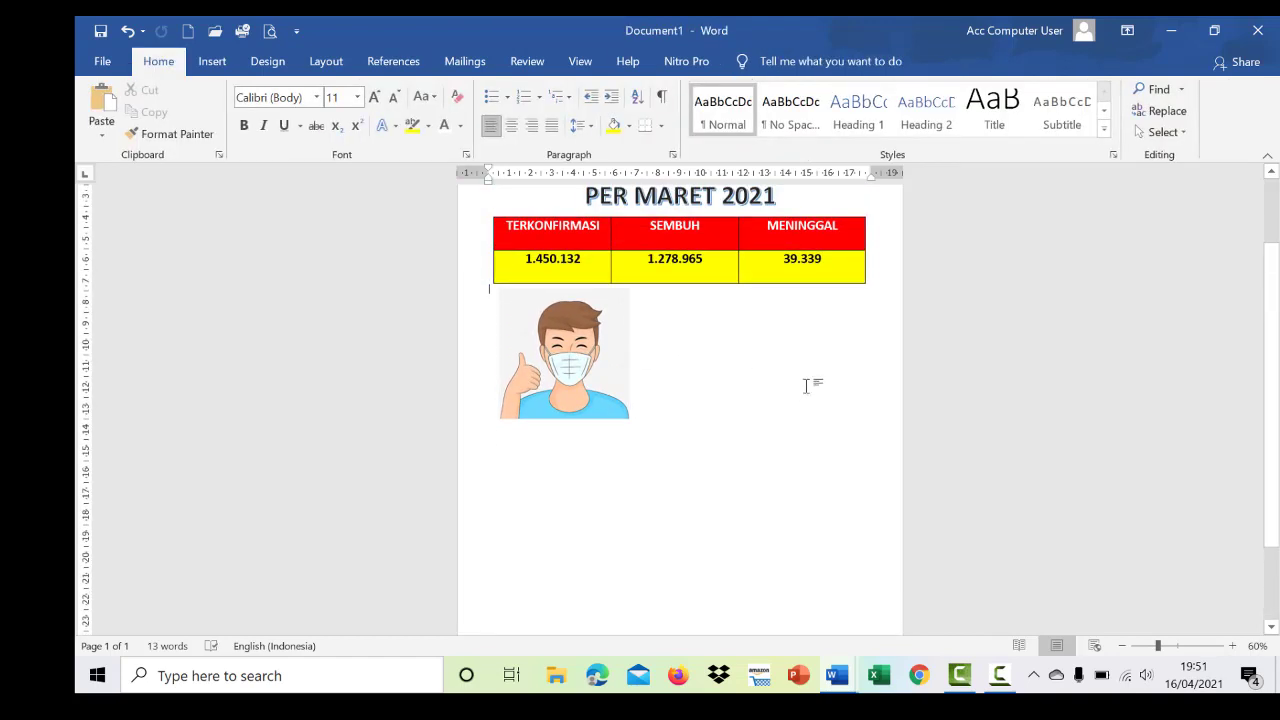
scroll(749, 371, "up", 2)
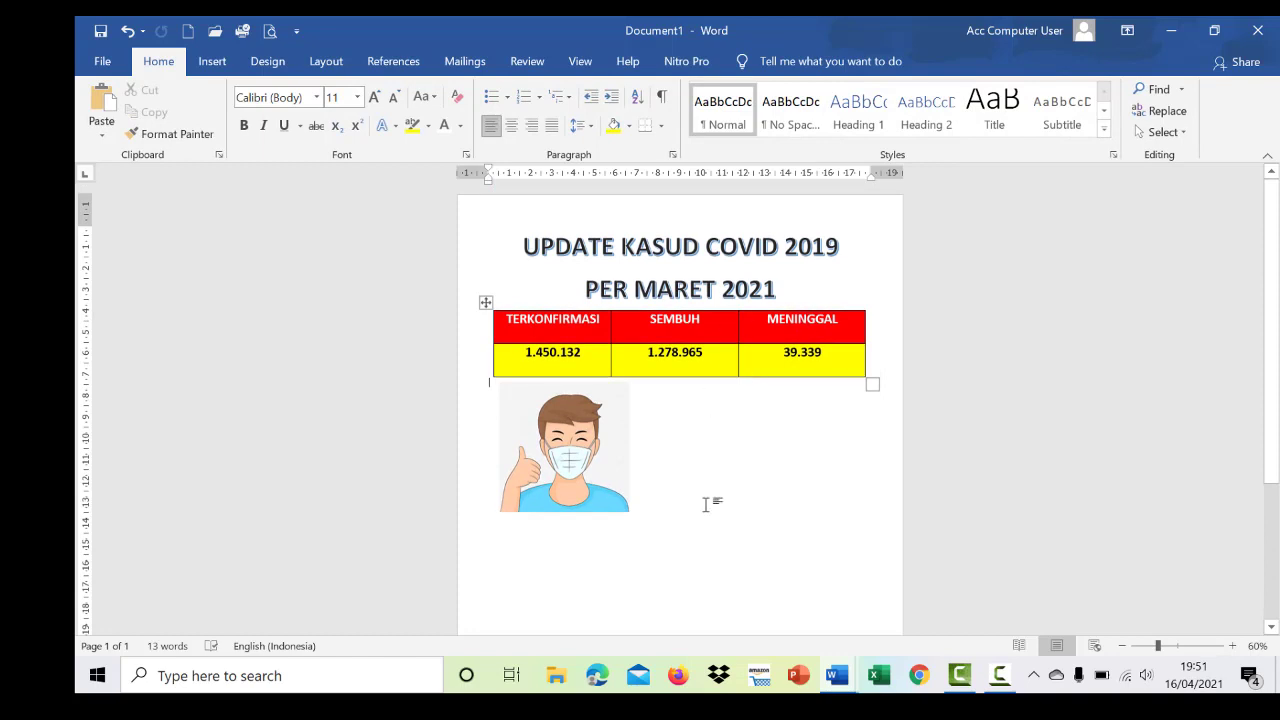
- Check the slogan in the poster covid document, then insert orange-outlined white WordArt in Document1 beside the masked man picture
mouse_move(840, 678)
left_click(737, 600)
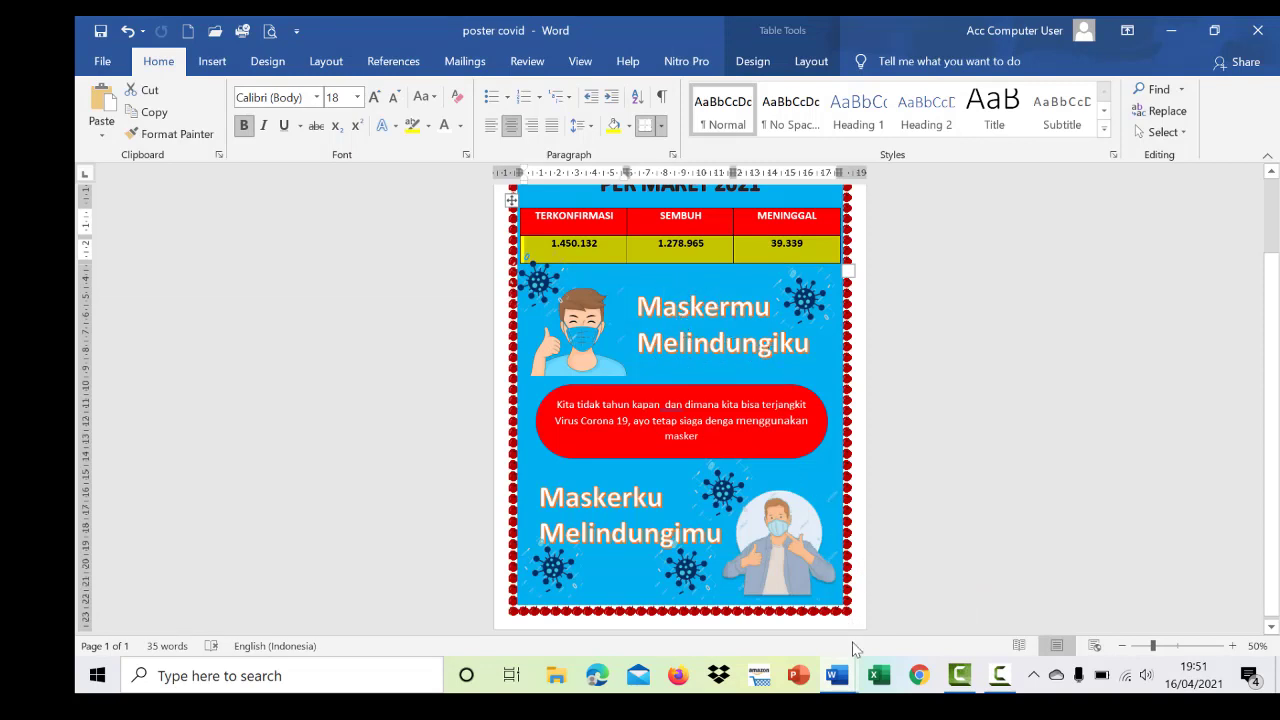
mouse_move(837, 676)
left_click(900, 608)
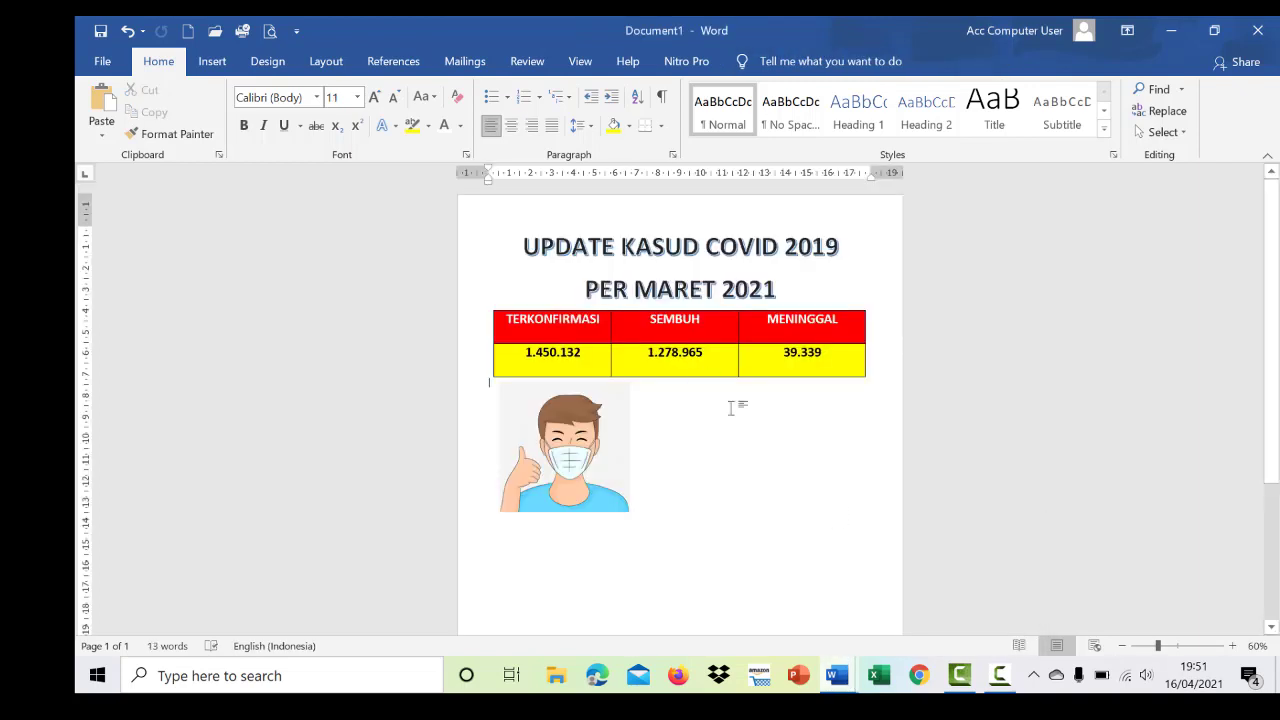
left_click(213, 63)
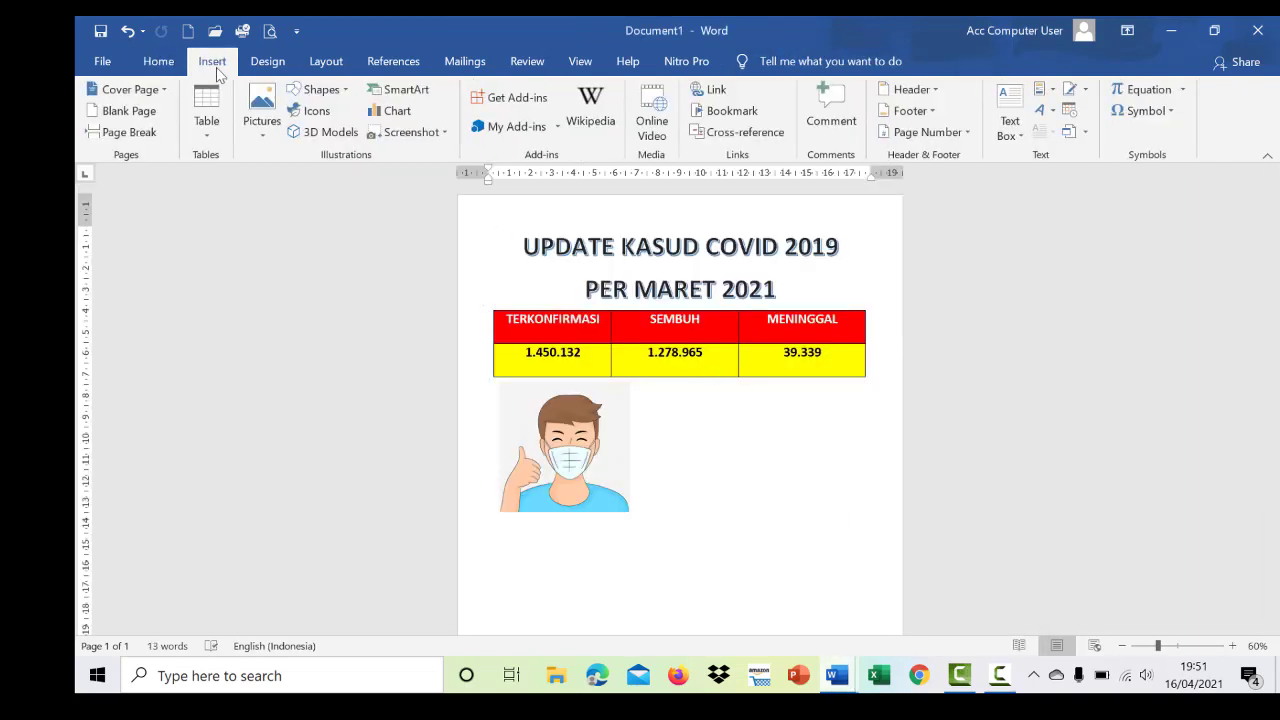
left_click(1052, 111)
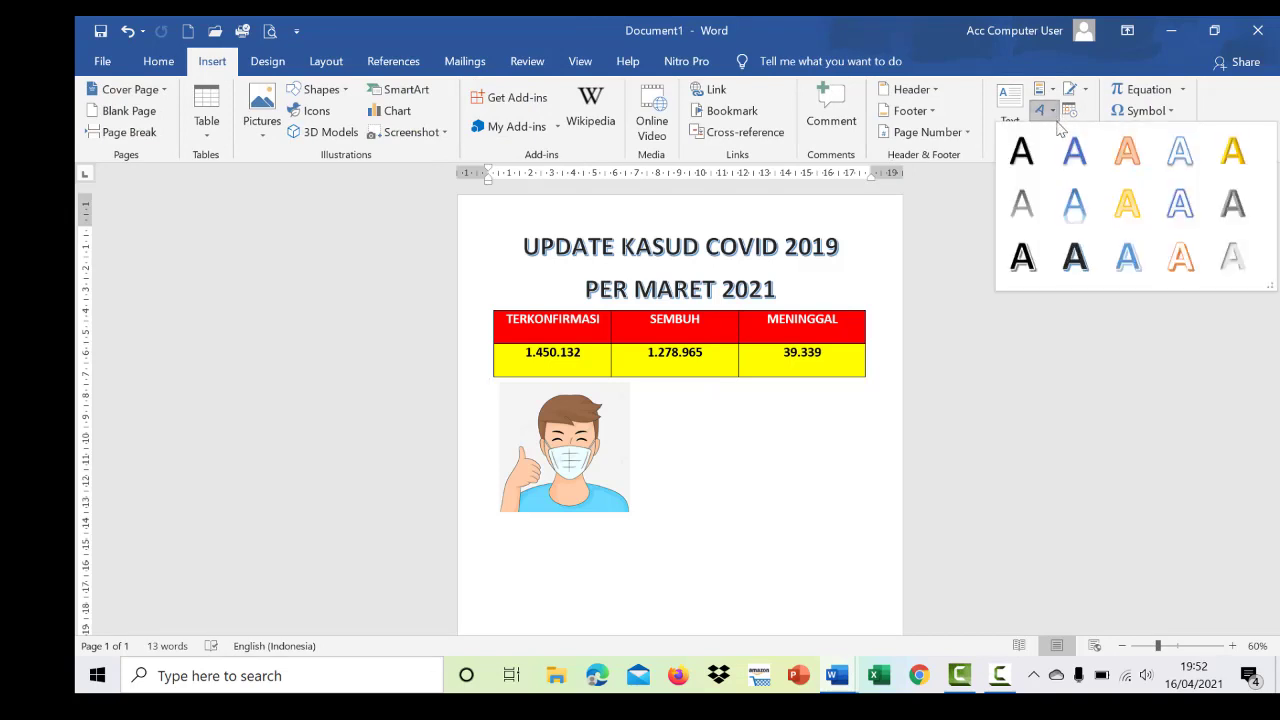
left_click(1181, 260)
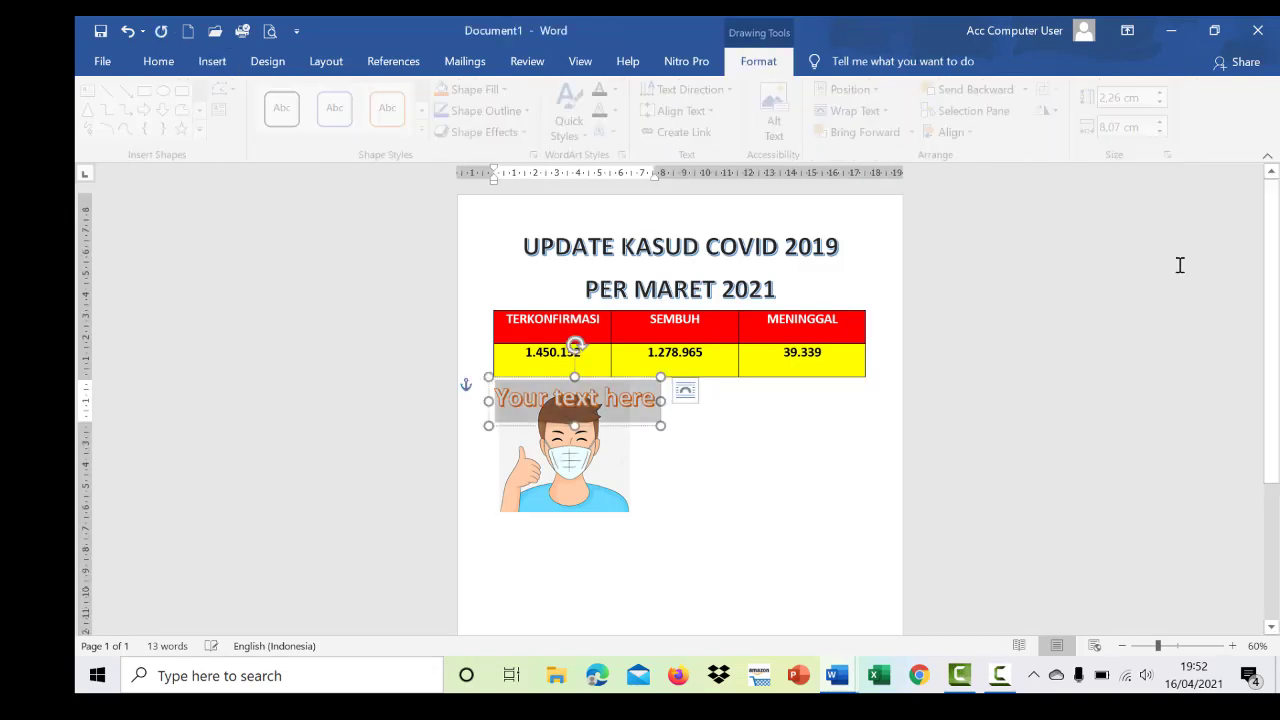
left_click_drag(634, 379, 789, 400)
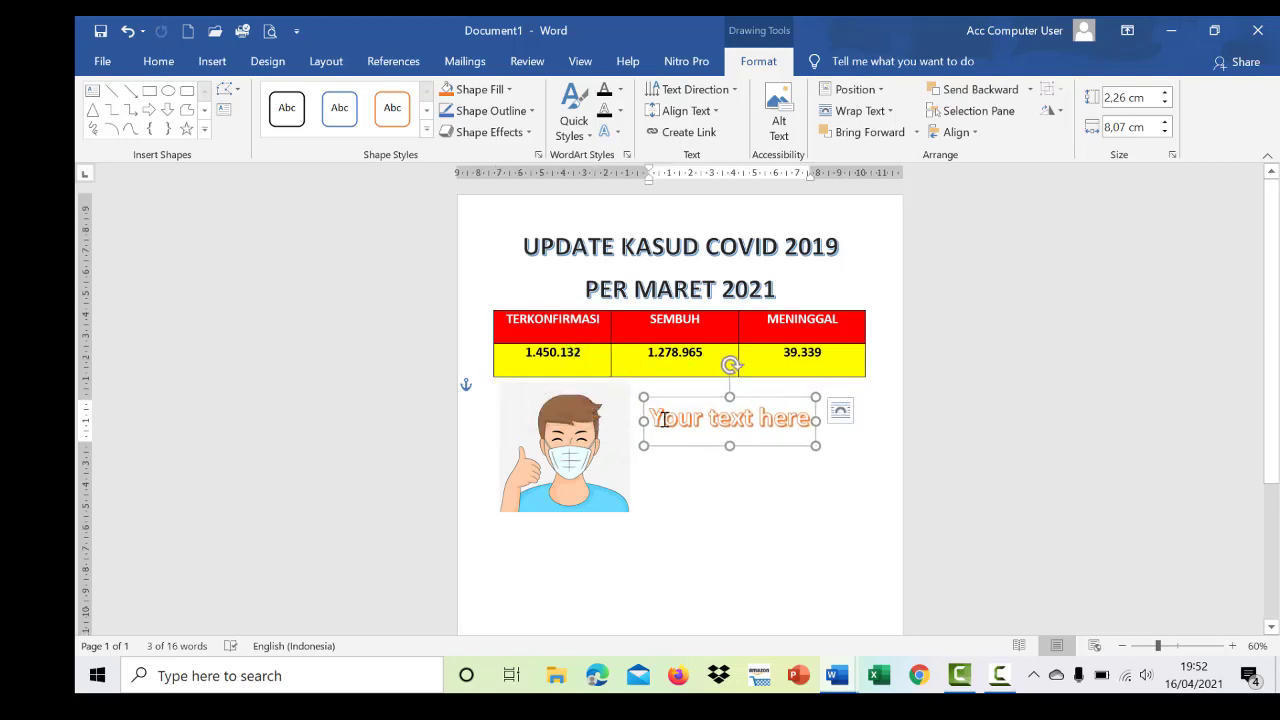
- Replace the WordArt placeholder text with "Maskermu", enlarge its font size to 48, and nudge it slightly upward
left_click_drag(663, 418, 816, 420)
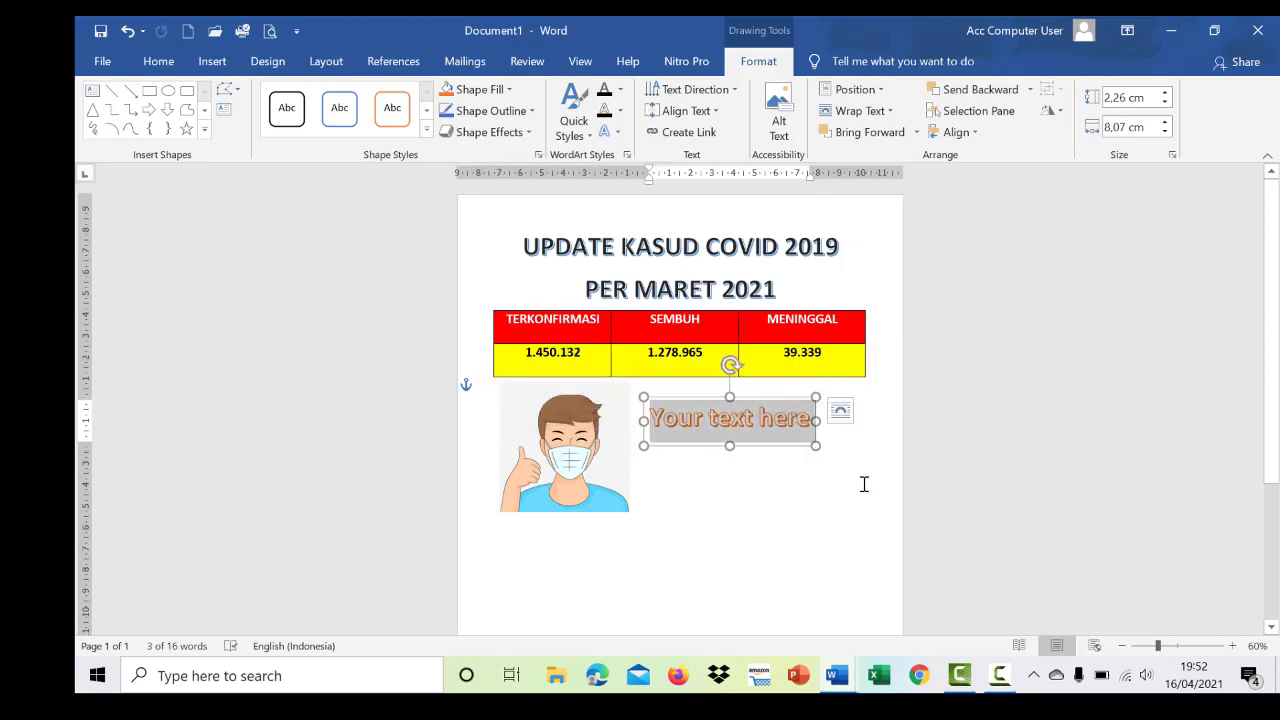
type("M")
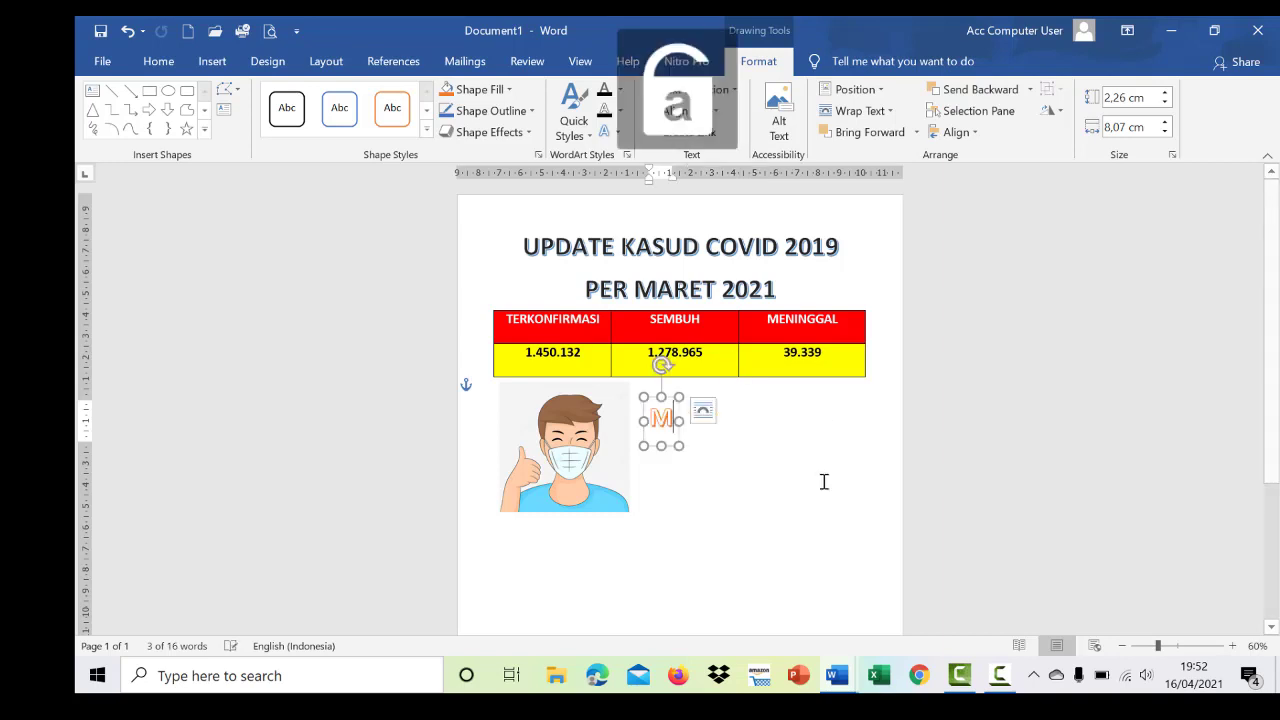
type("askermu")
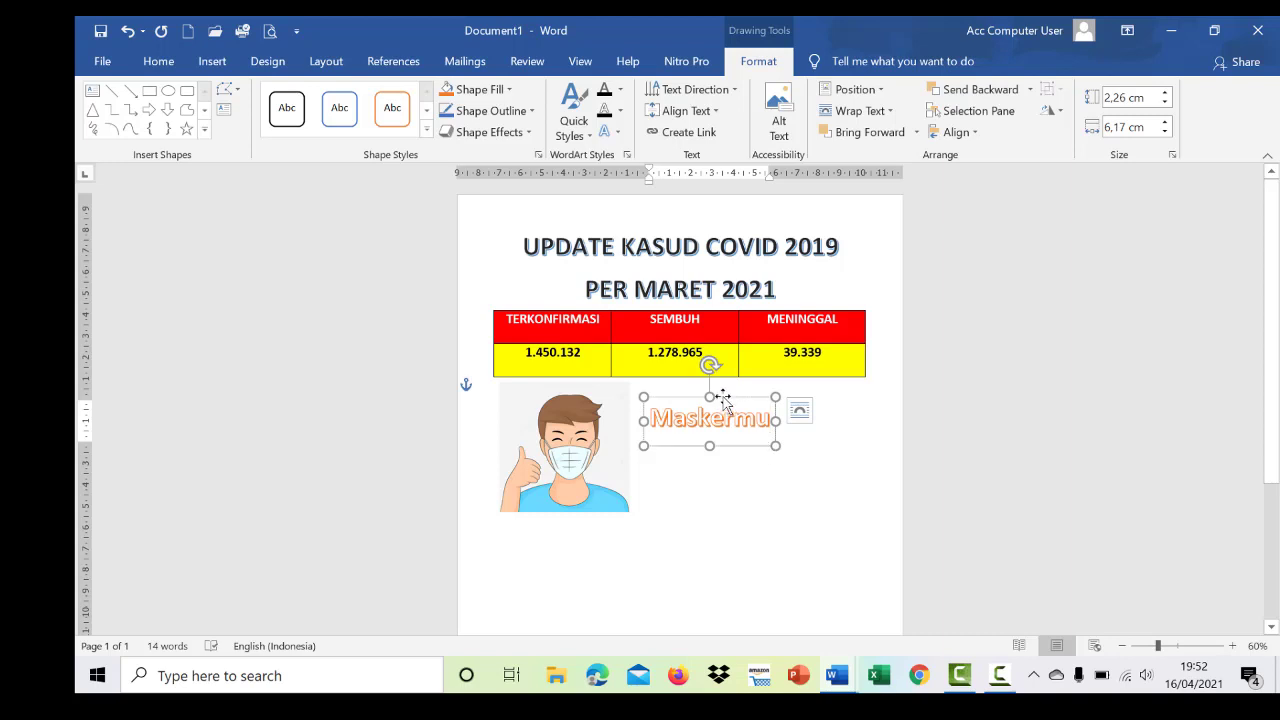
left_click(722, 398)
left_click(152, 62)
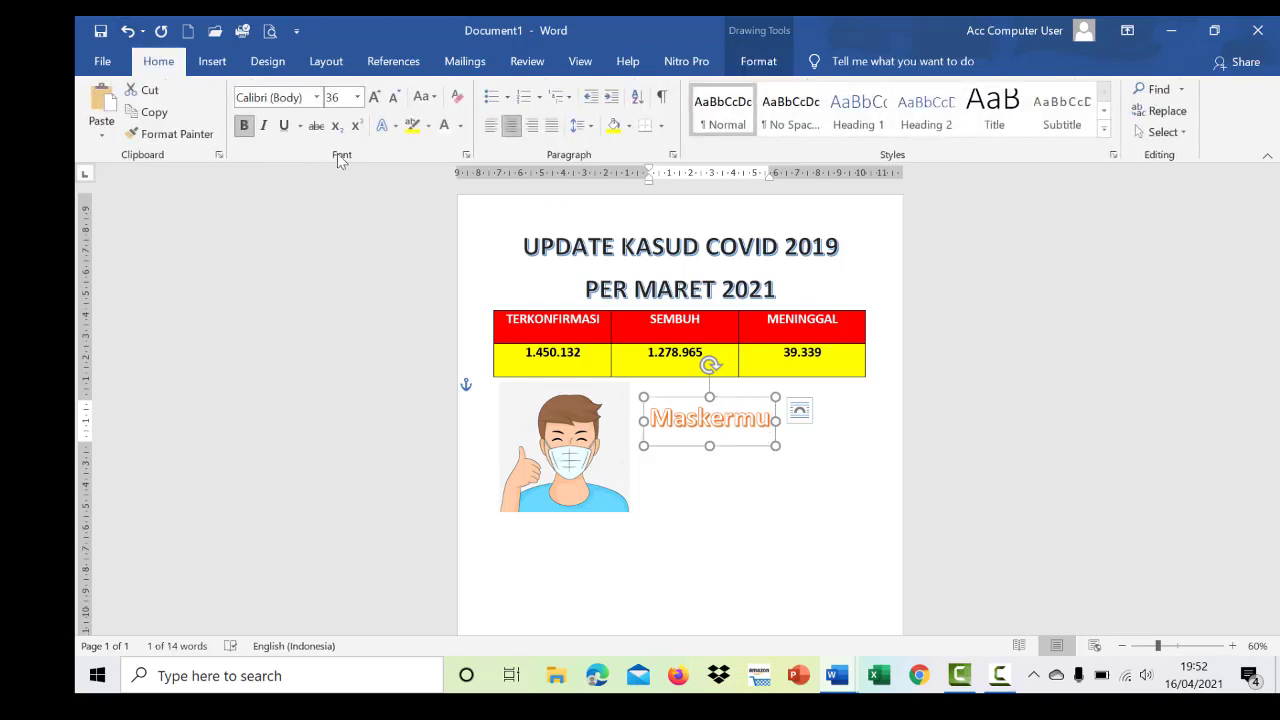
left_click(374, 97)
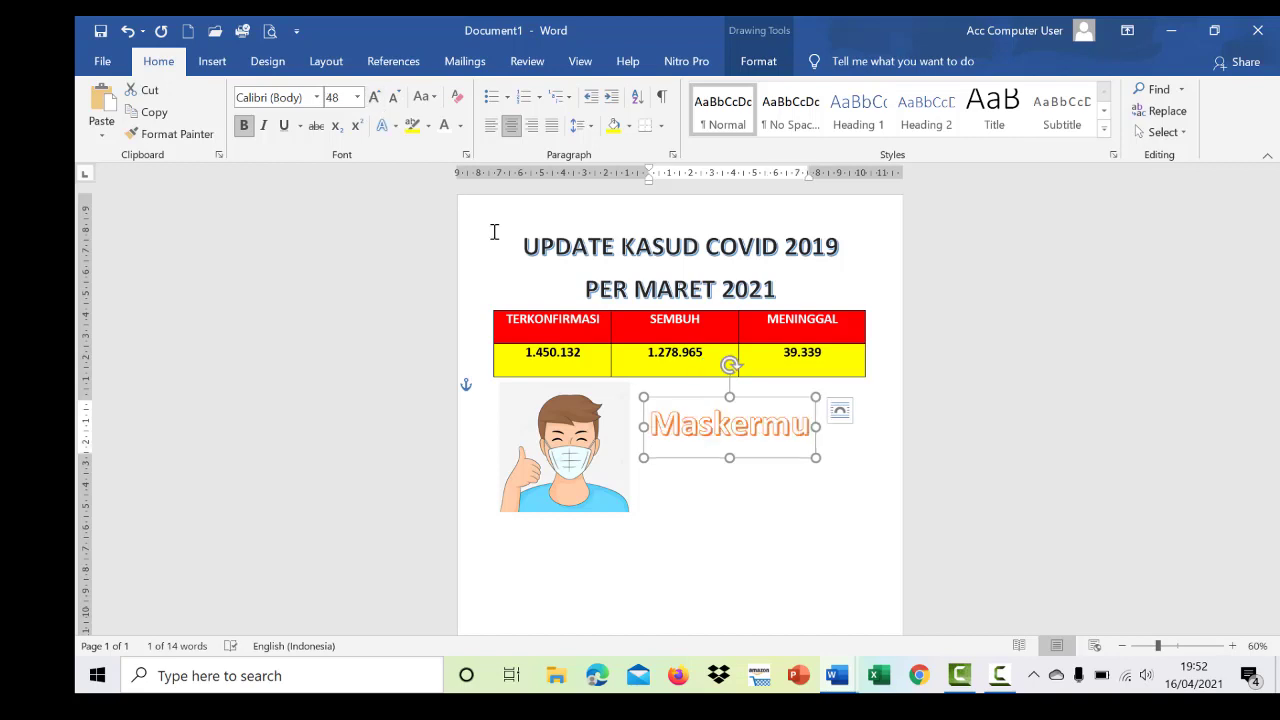
left_click_drag(754, 398, 754, 394)
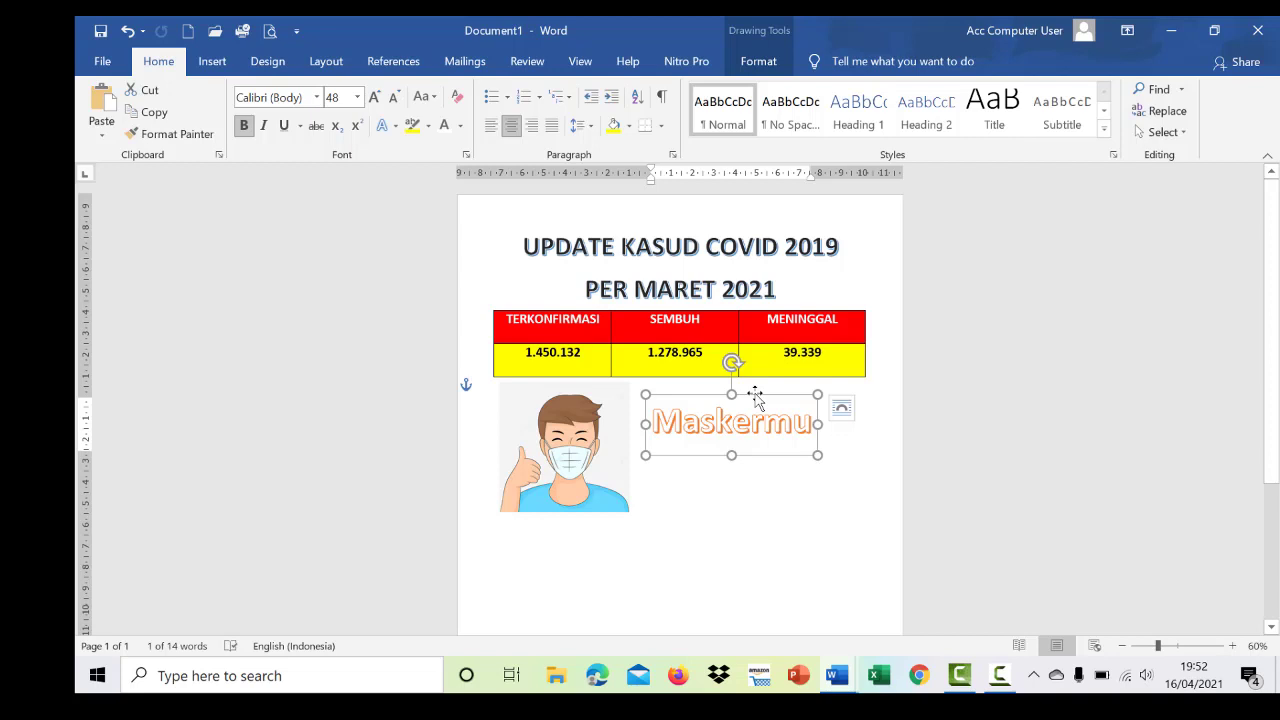
- Duplicate the Maskermu WordArt directly below the original and change the copy's text to "Melindungiku"
left_click_drag(755, 395, 754, 433)
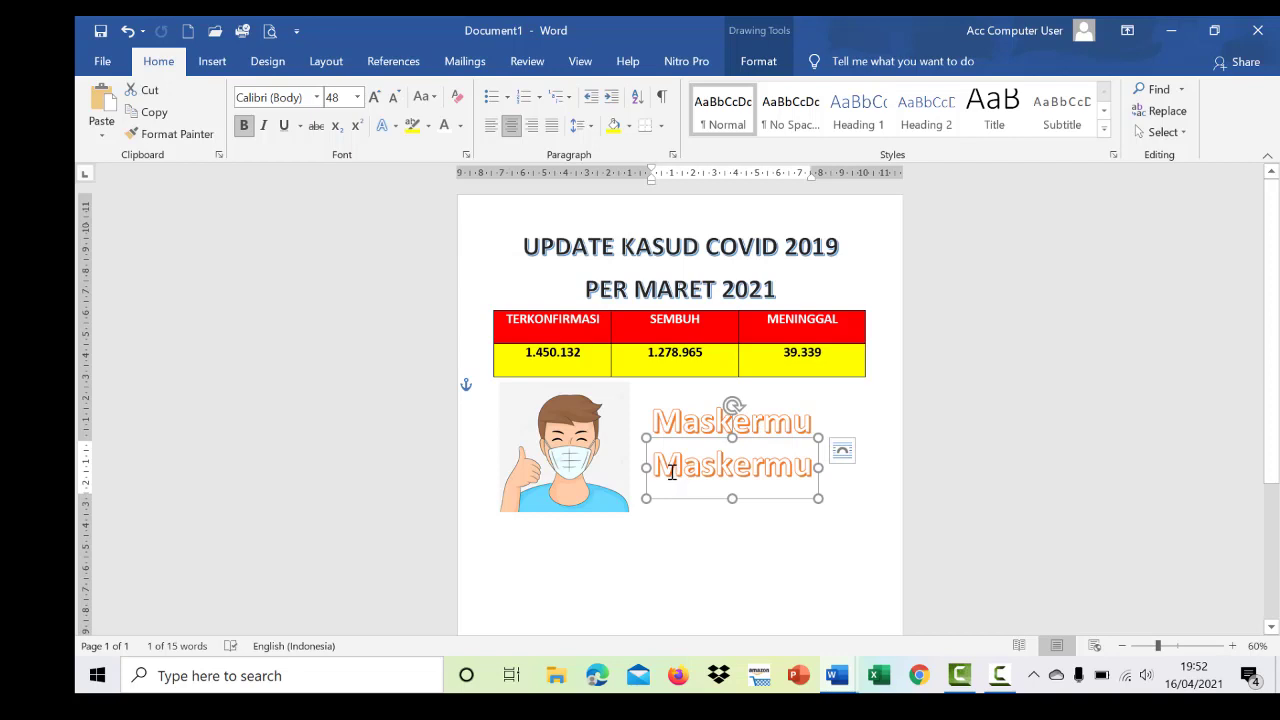
left_click_drag(658, 470, 801, 471)
type("M")
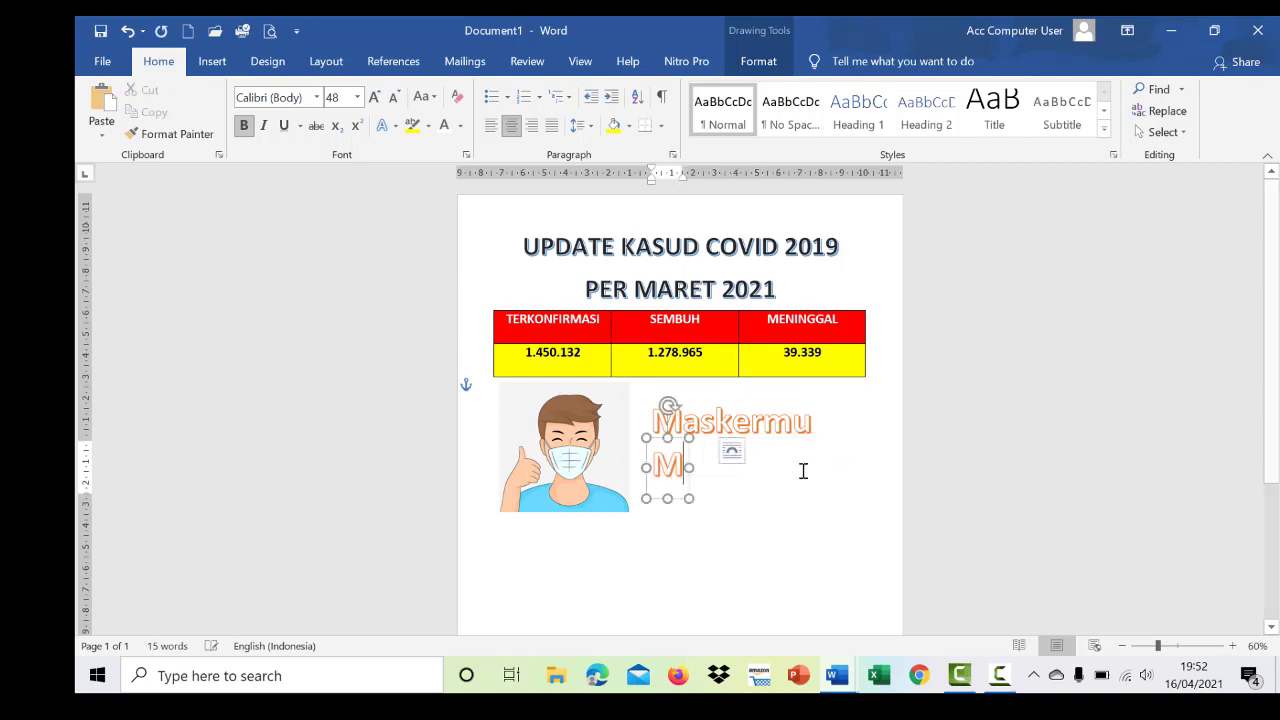
type("elindun")
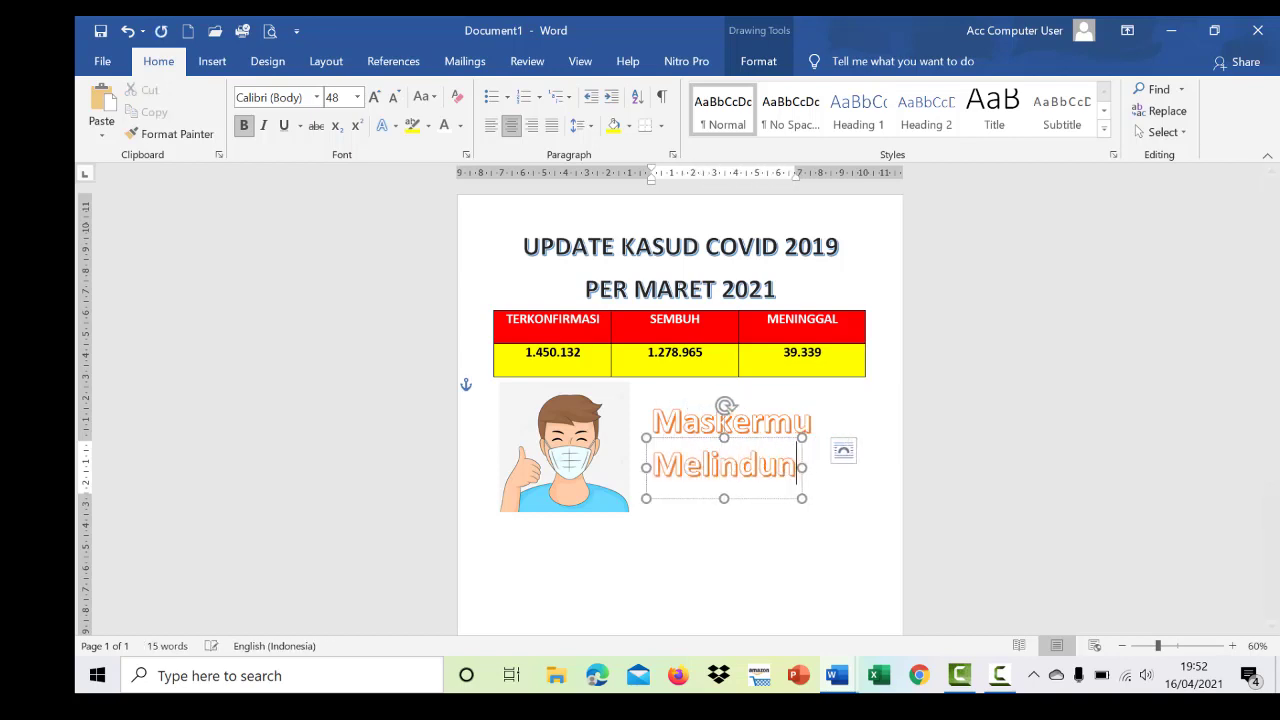
type("giku")
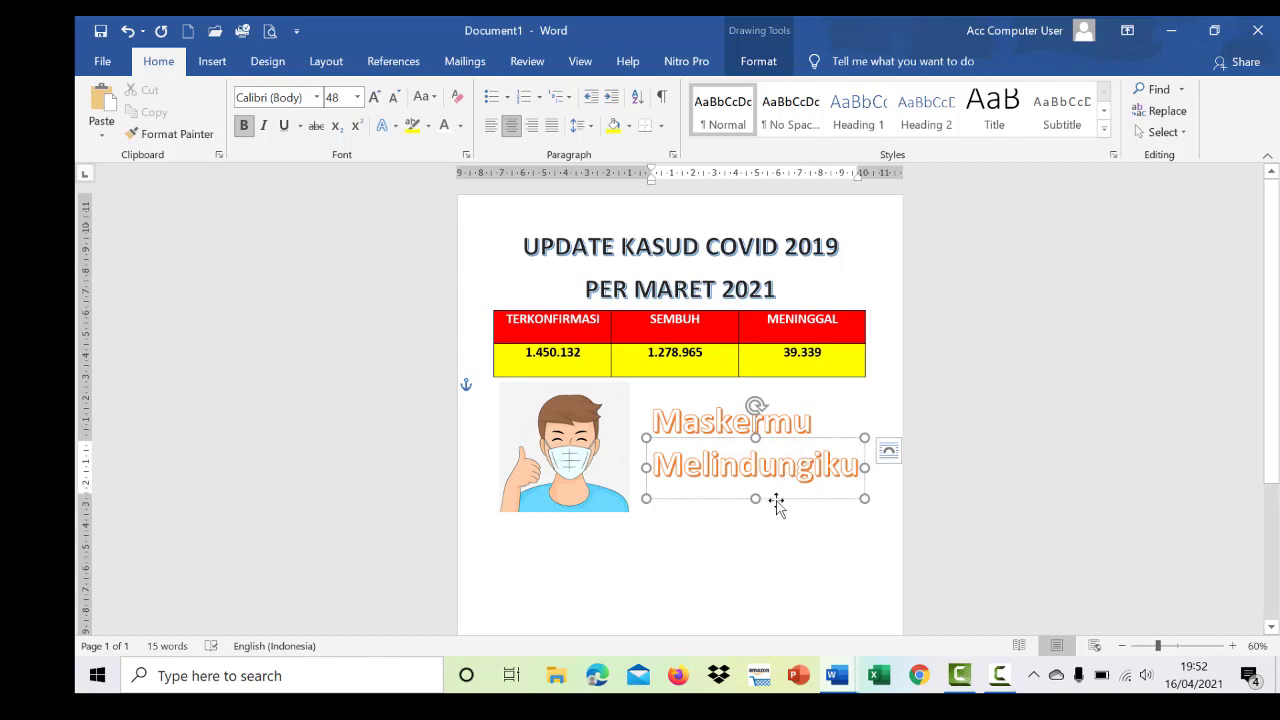
- Move the Melindungiku and Maskermu WordArt slightly closer to the picture, aligning their starting edges, and deselect them
left_click_drag(775, 500, 766, 503)
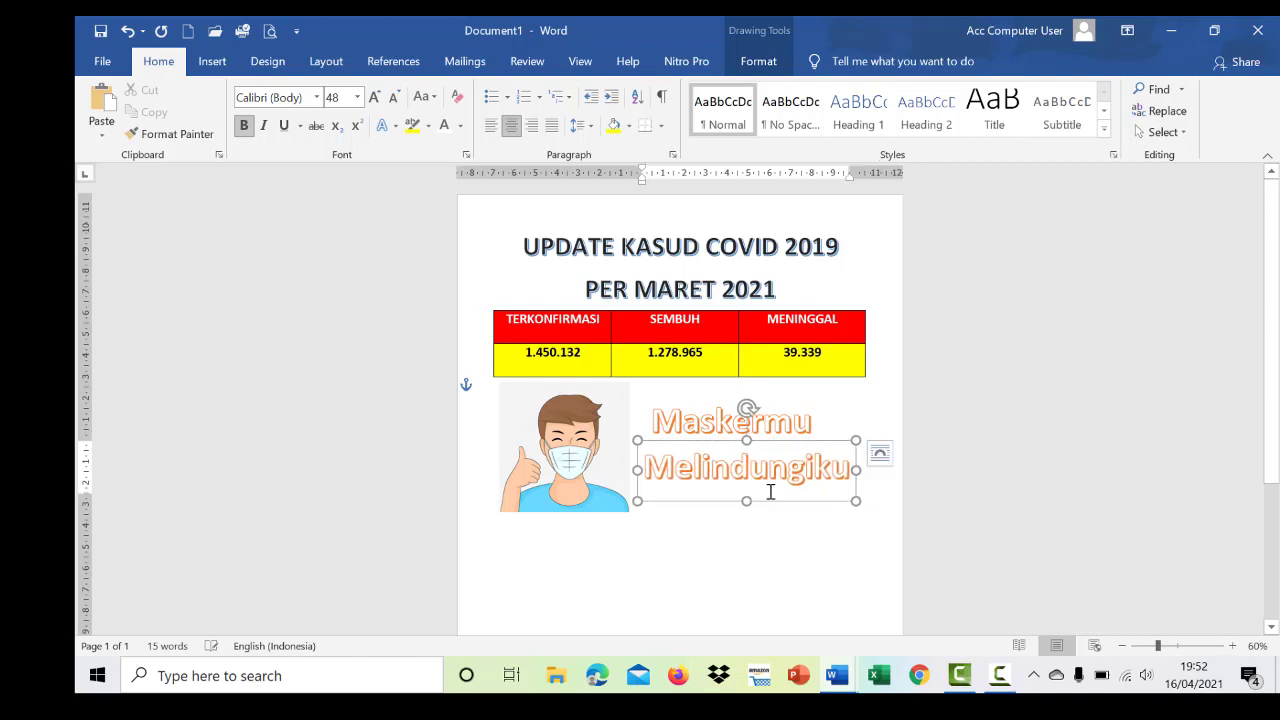
left_click(788, 425)
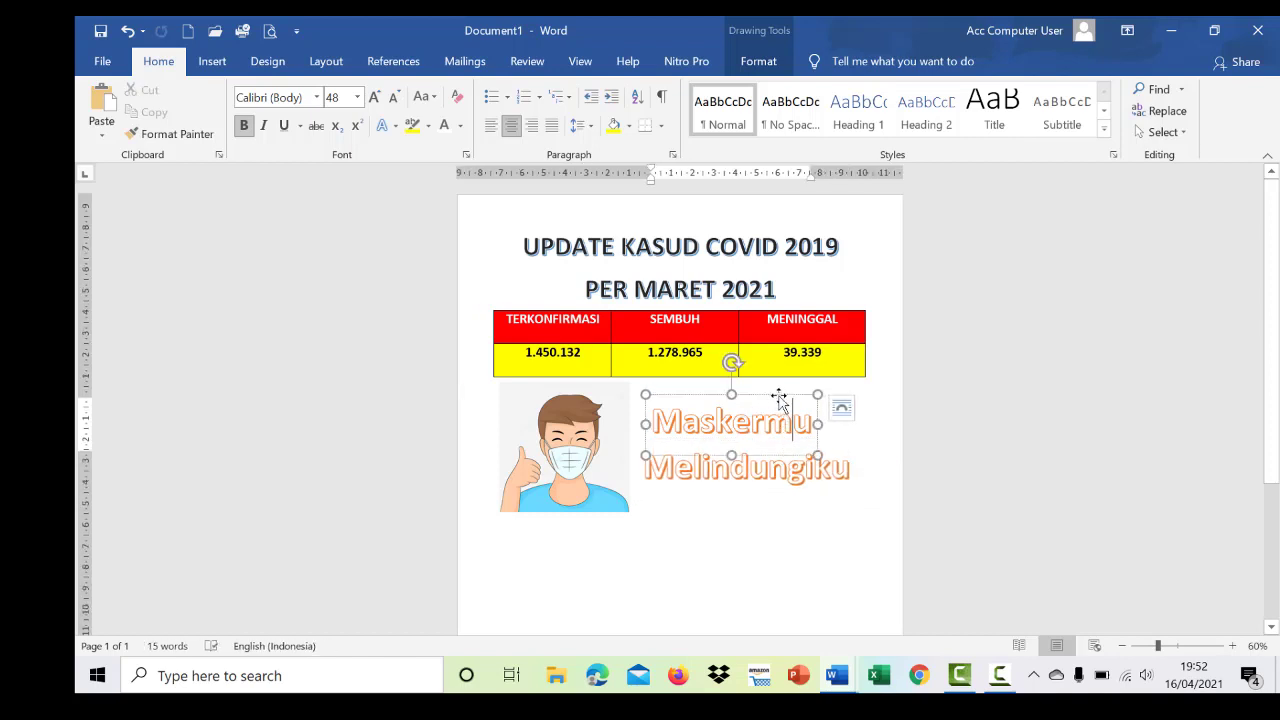
left_click_drag(781, 400, 770, 402)
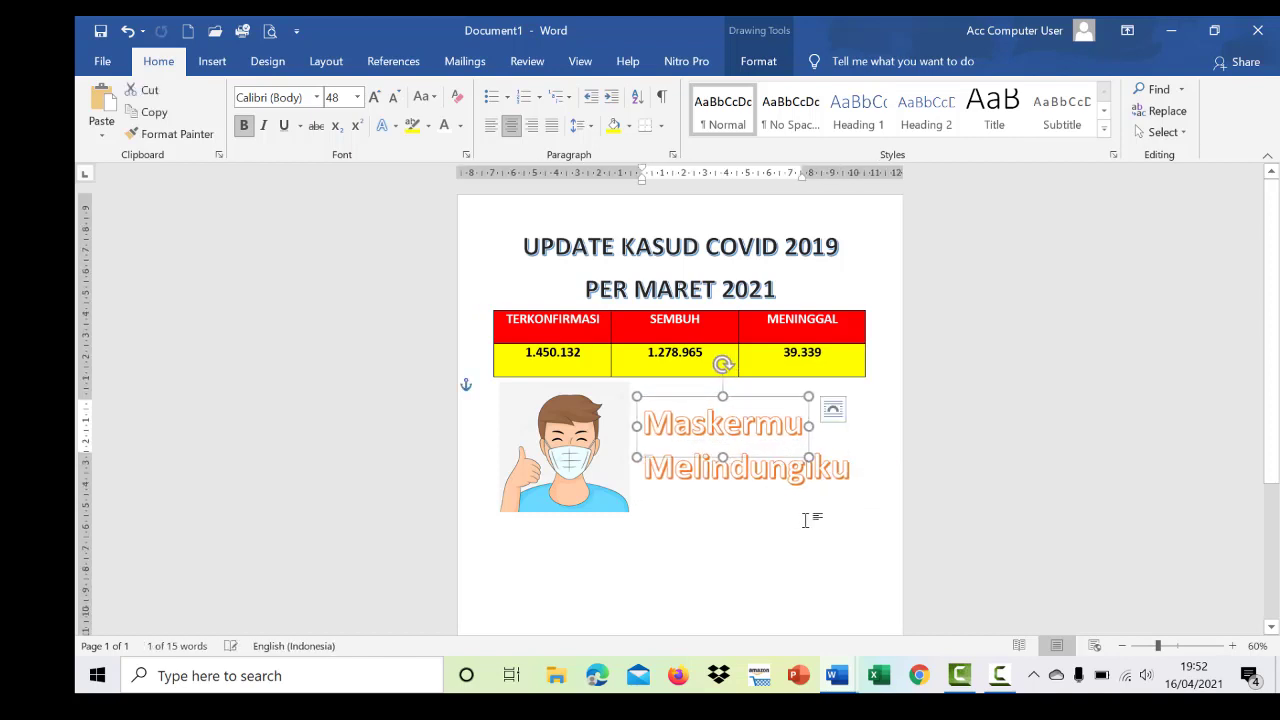
left_click(886, 474)
scroll(897, 469, "down", 2)
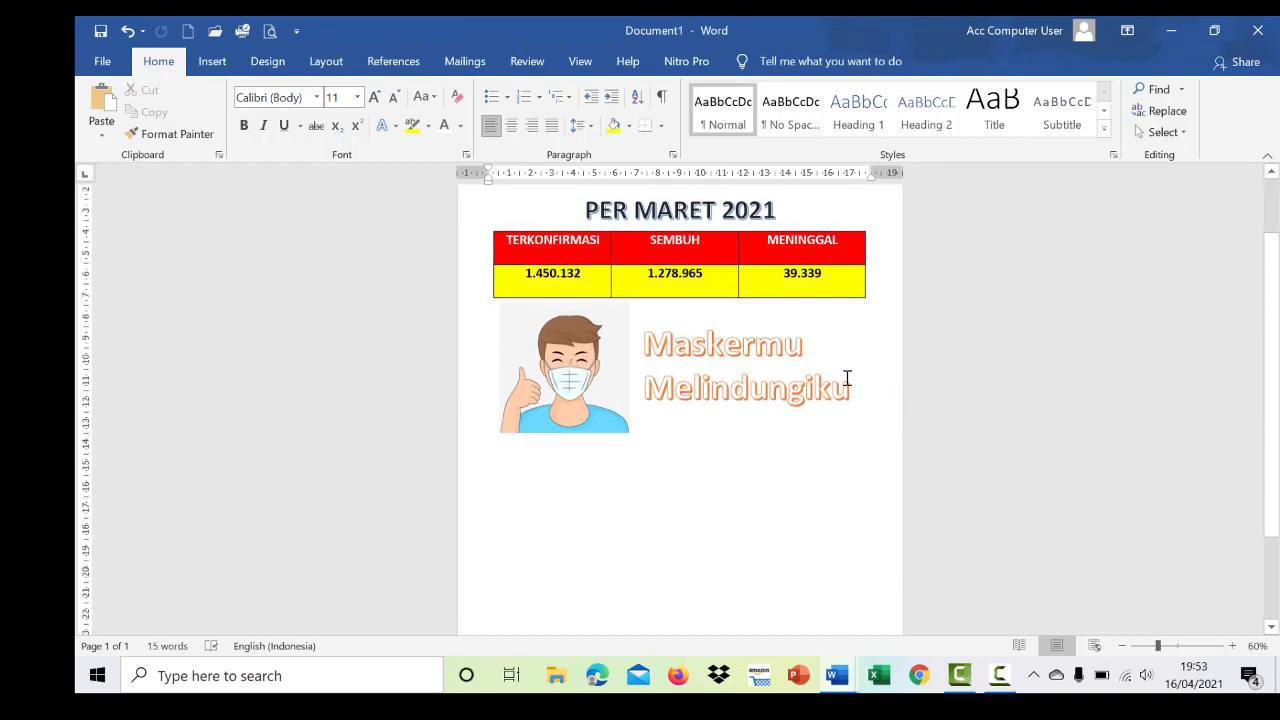
scroll(862, 330, "up", 2)
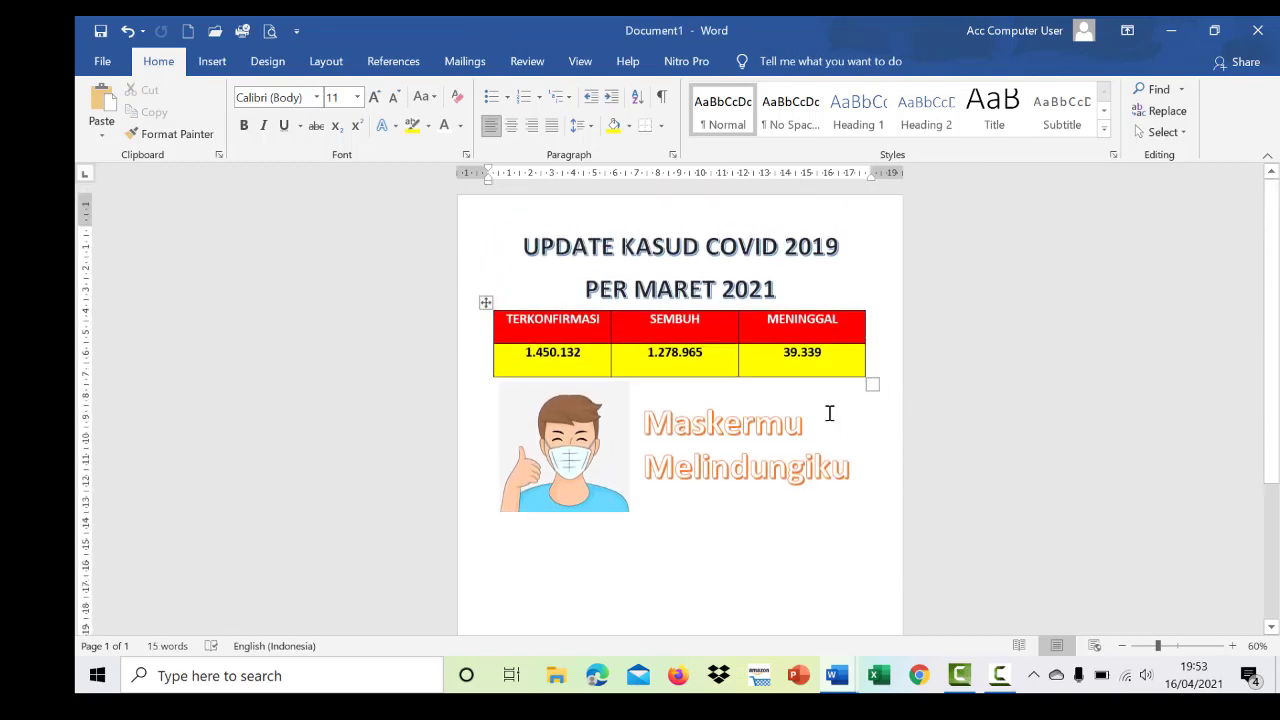
scroll(829, 413, "down", 2)
- Check the message shape in the poster covid document, then draw a rounded rectangle about 2.45 by 16.45 cm below Document1's masked man picture
mouse_move(837, 675)
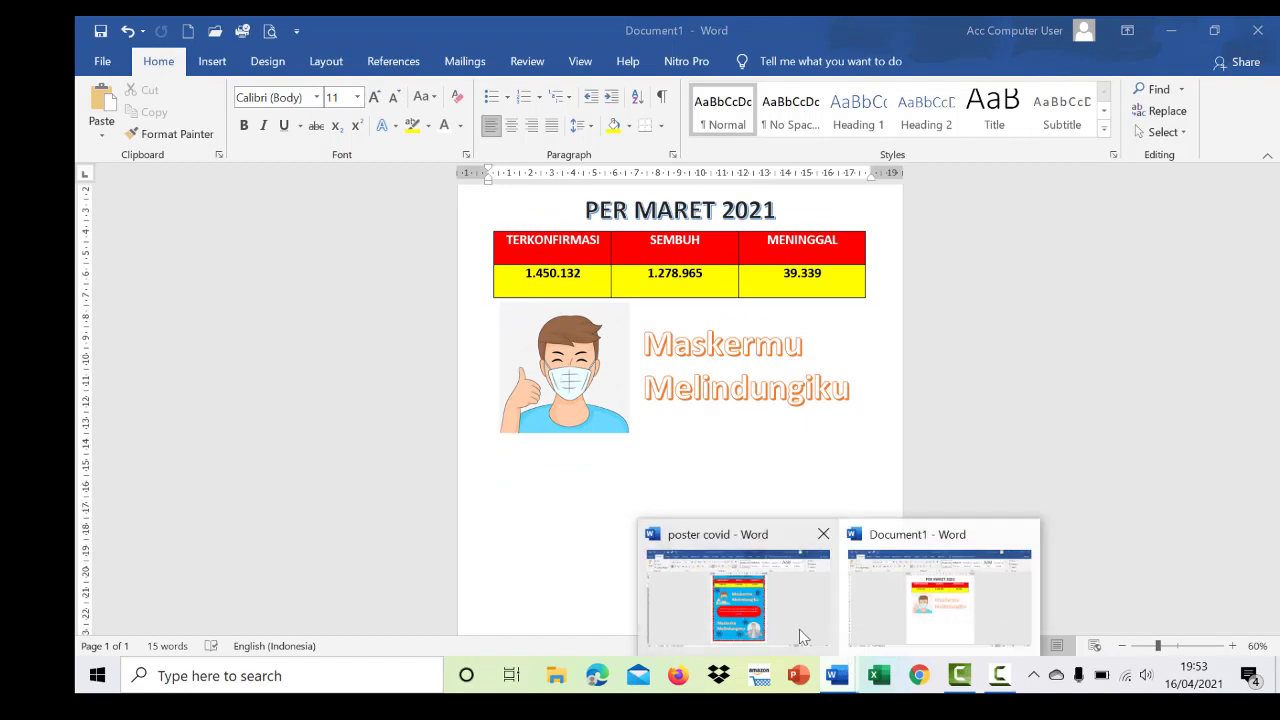
left_click(799, 629)
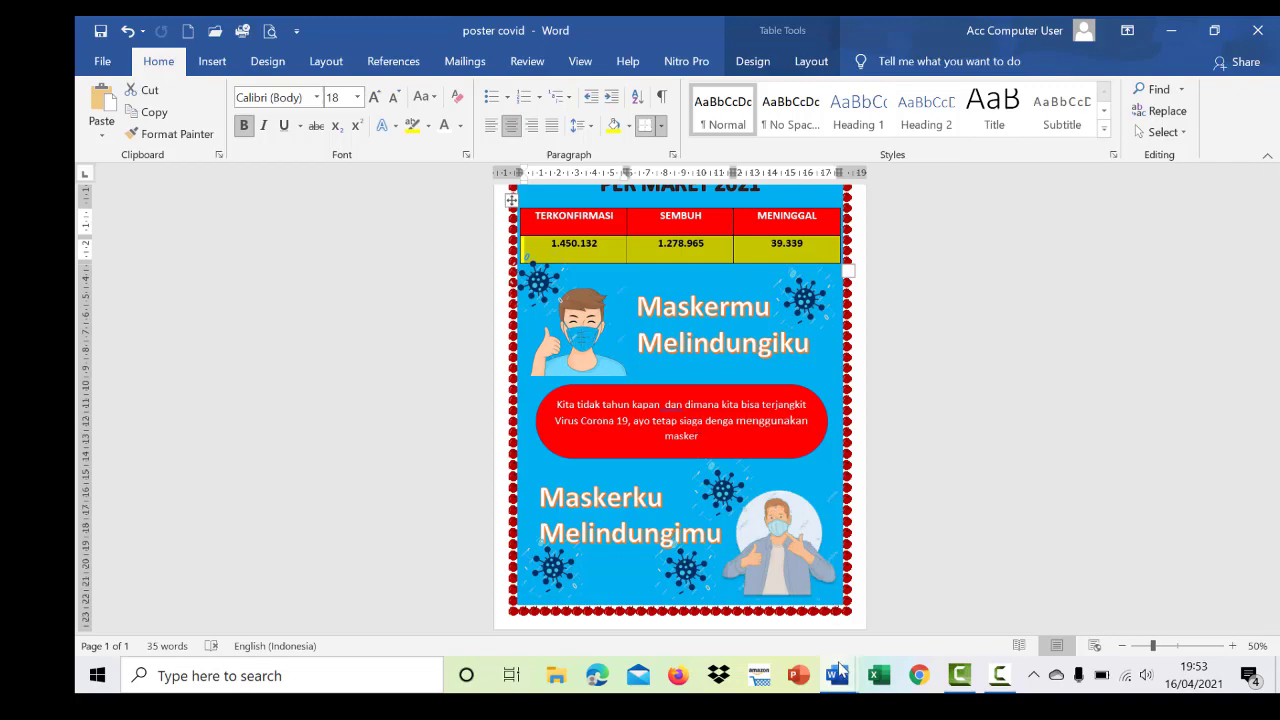
mouse_move(837, 675)
left_click(878, 632)
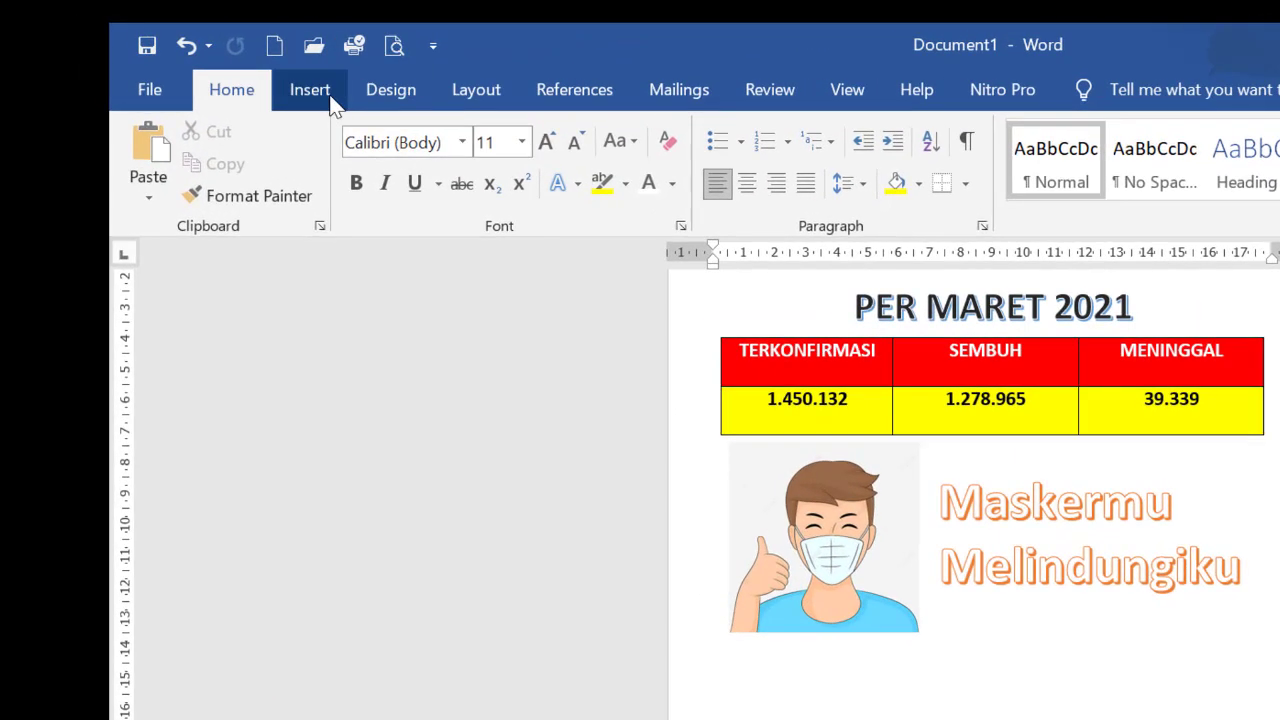
left_click(212, 61)
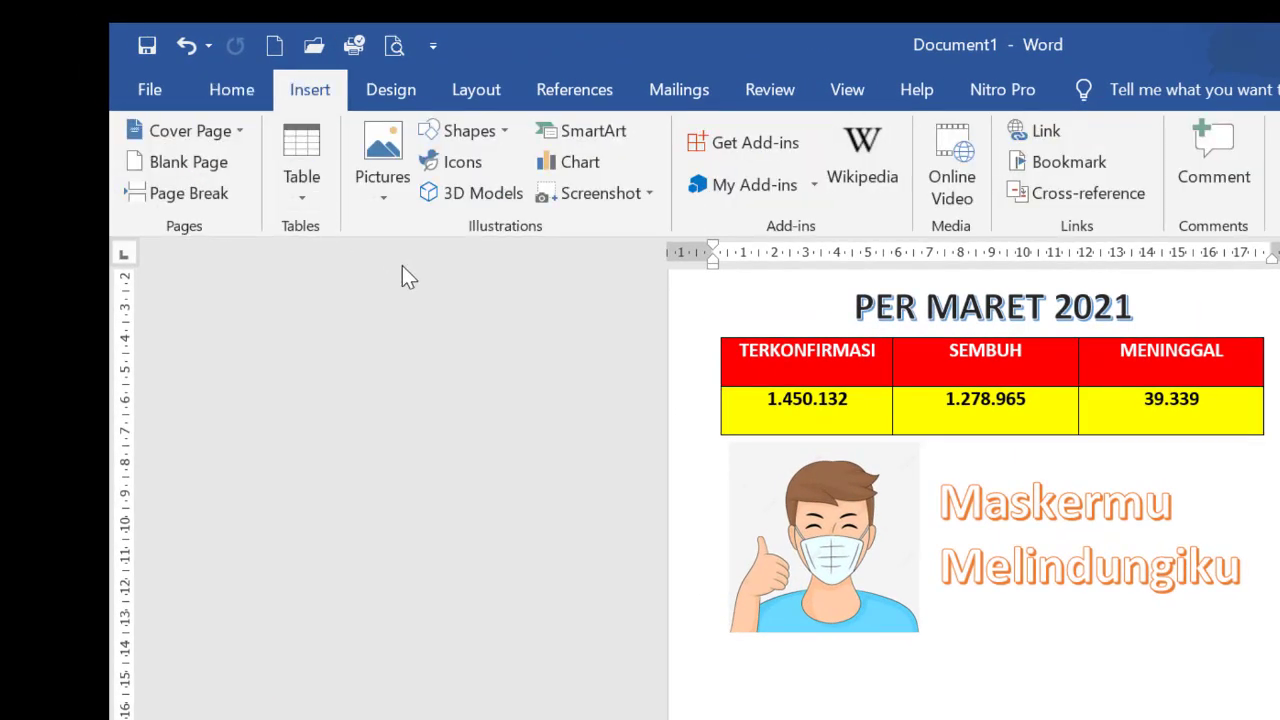
left_click(505, 135)
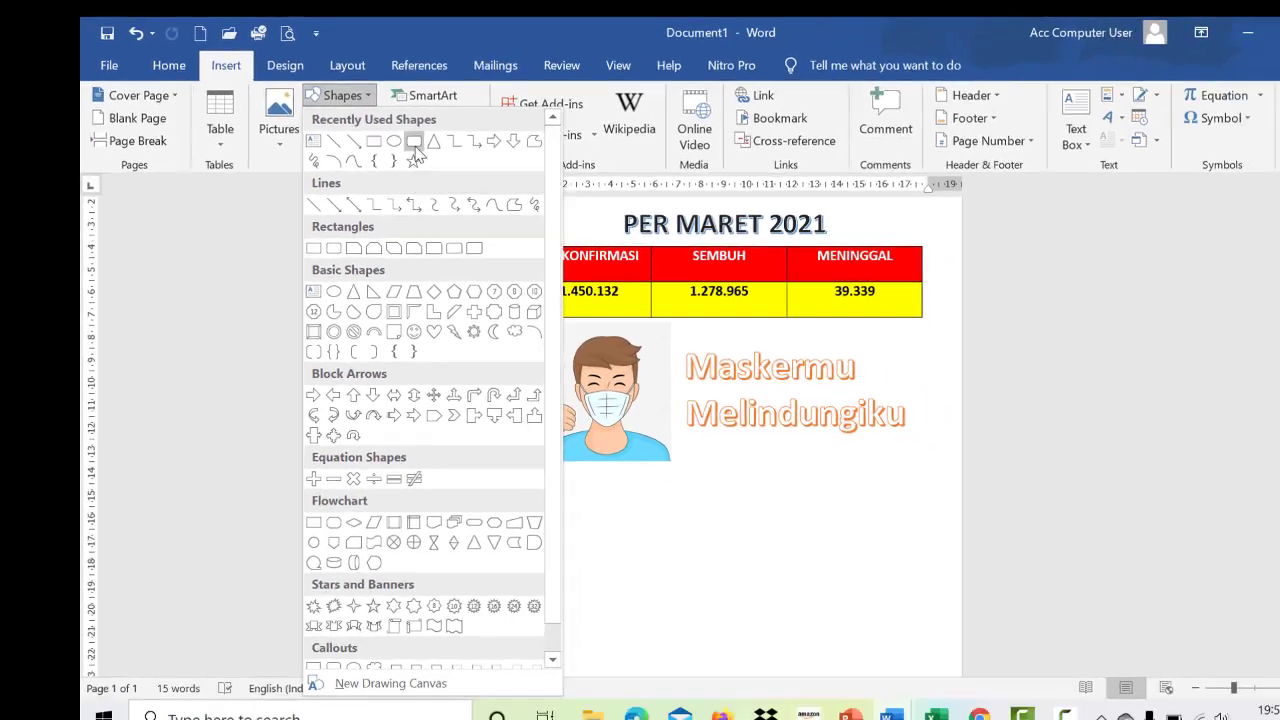
left_click(568, 197)
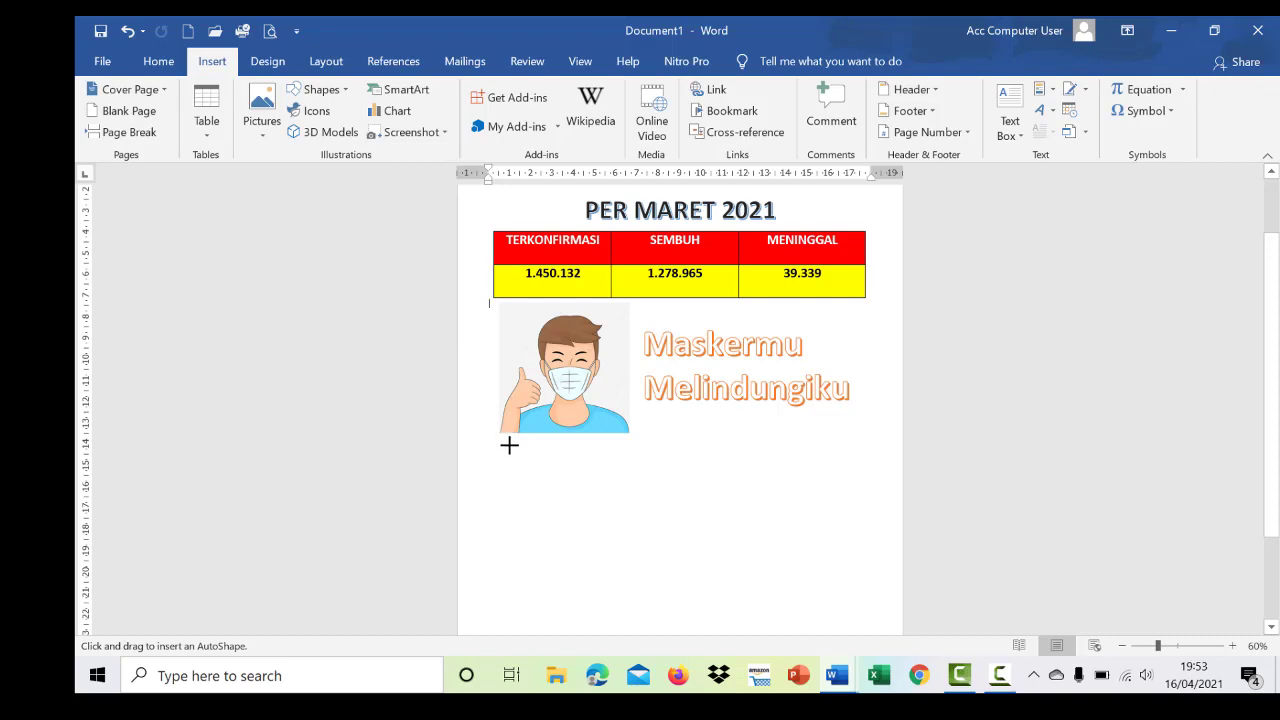
mouse_move(511, 442)
left_mouse_down()
mouse_move(580, 489)
mouse_move(800, 503)
mouse_move(858, 493)
left_mouse_up()
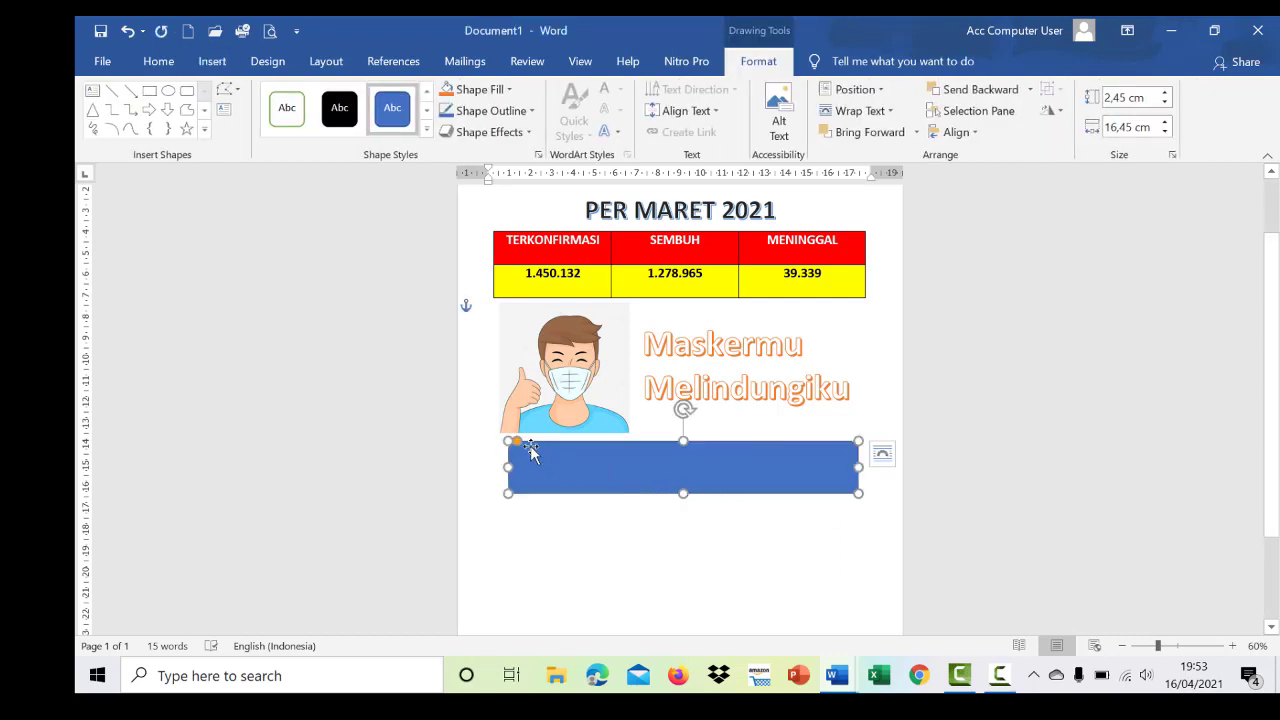
- Round the rectangle's corners fully so its ends become semicircles, and fill the shape with standard red
left_click_drag(520, 447, 540, 446)
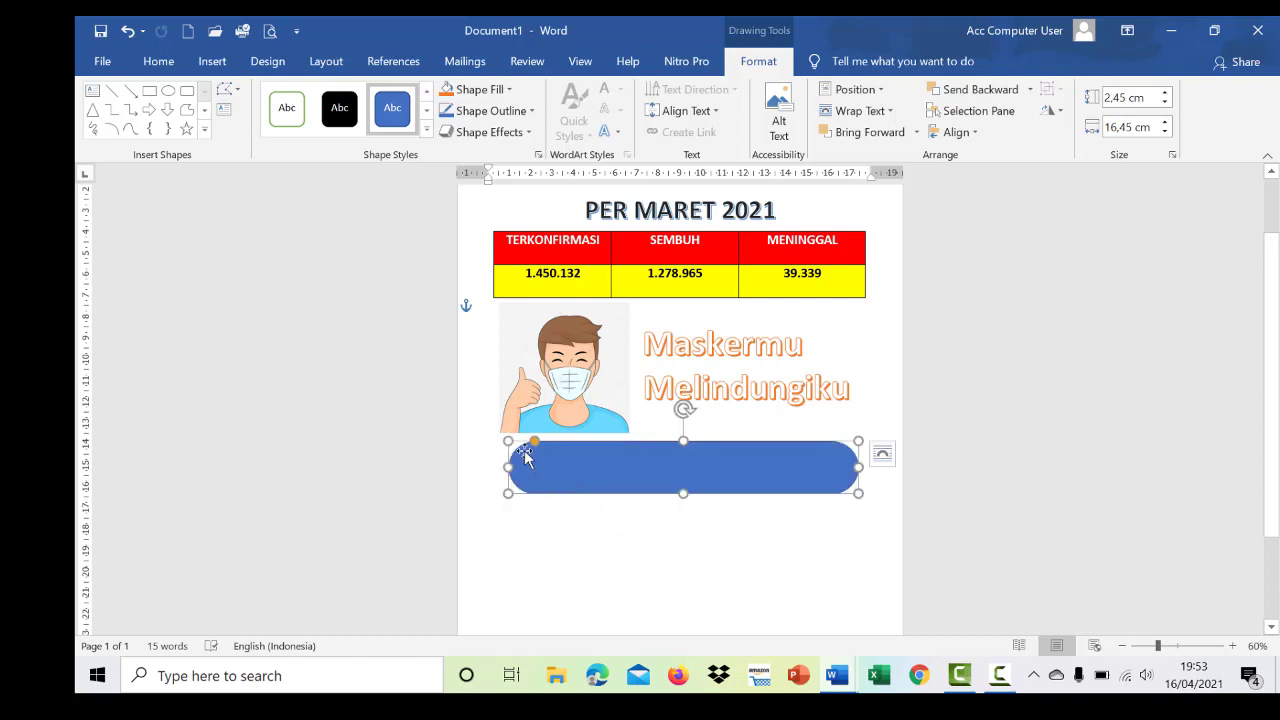
mouse_move(537, 442)
left_mouse_down()
mouse_move(560, 444)
mouse_move(524, 444)
mouse_move(543, 446)
left_mouse_up()
left_click(510, 90)
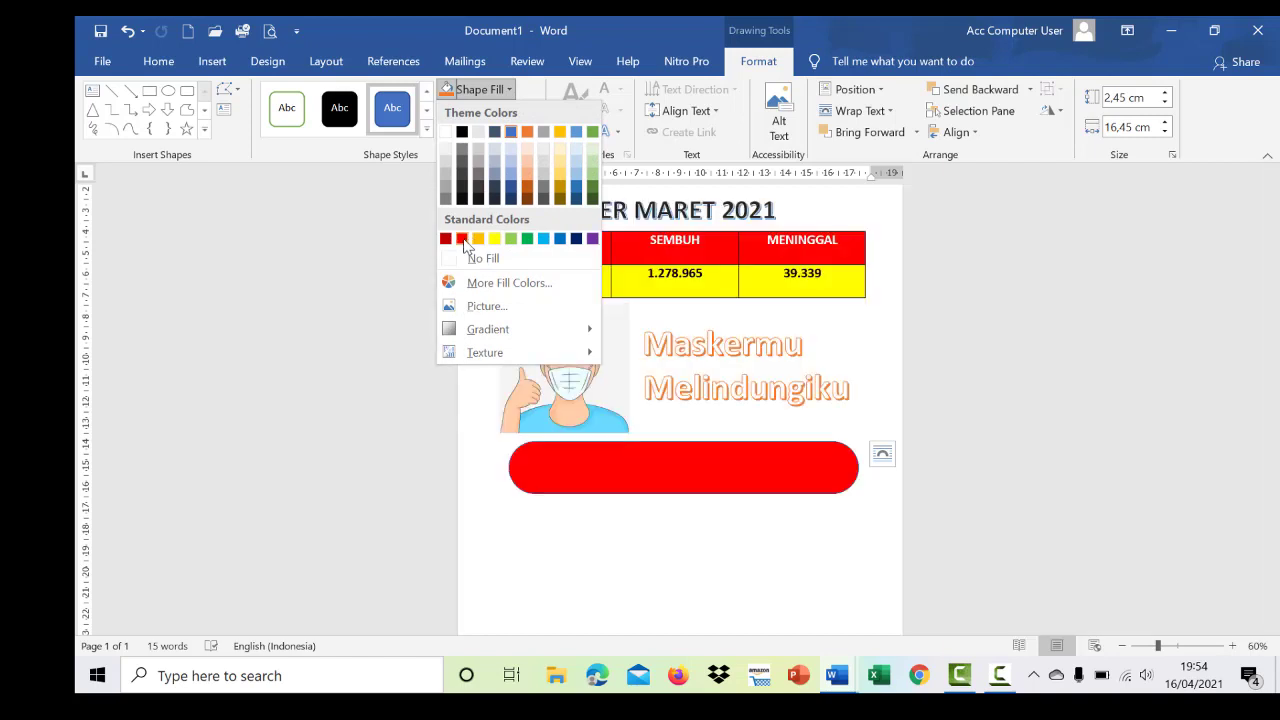
left_click(462, 240)
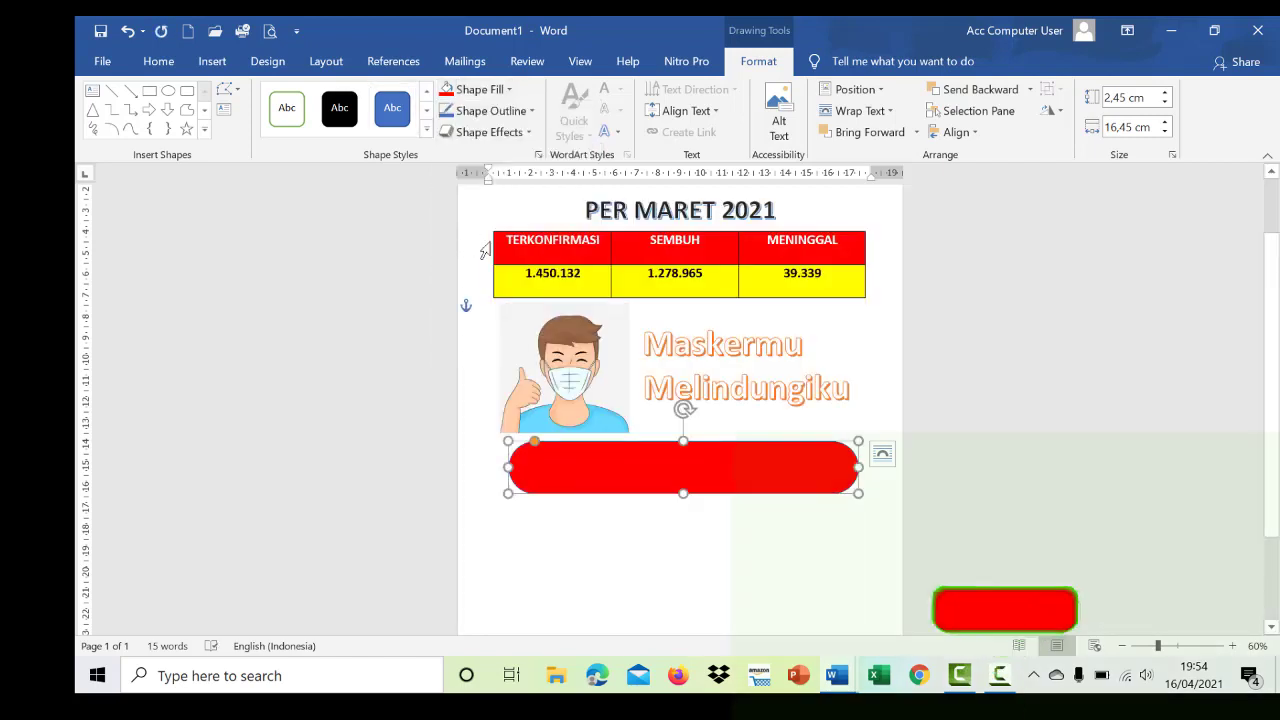
- Make the red shape ready for text, then copy the full message from the red shape in the poster covid document
right_click(675, 468)
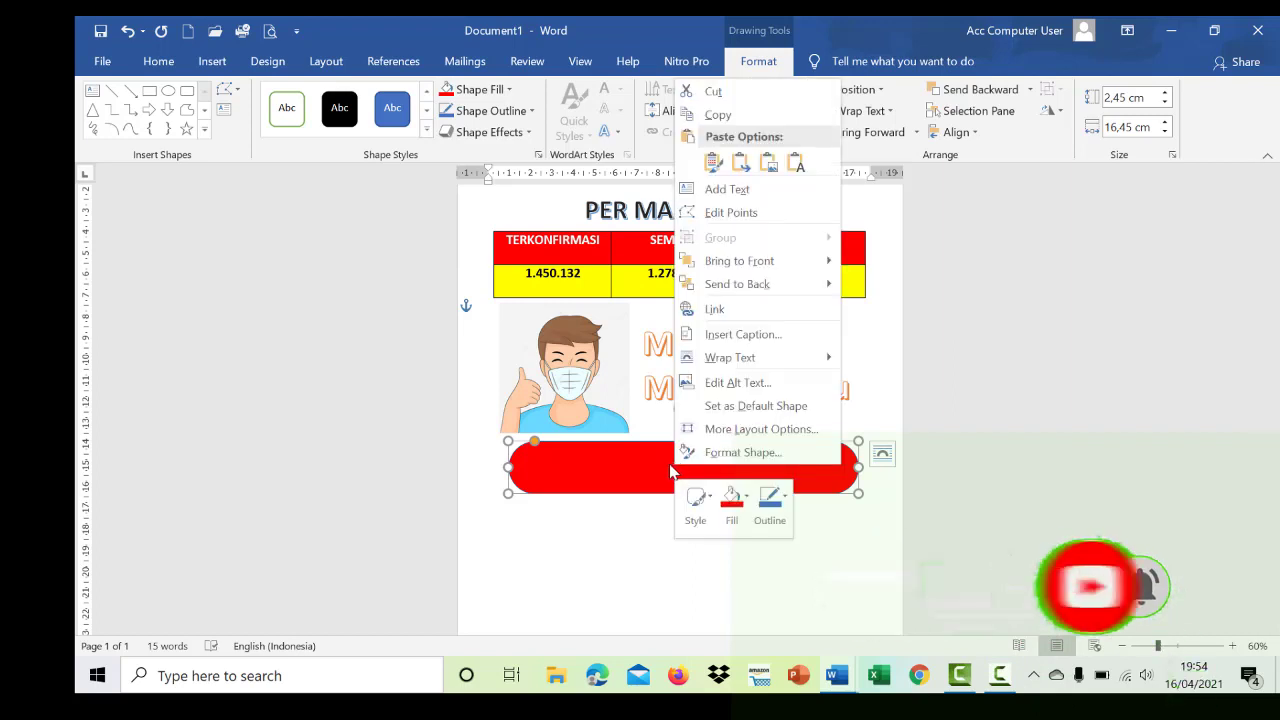
left_click(727, 189)
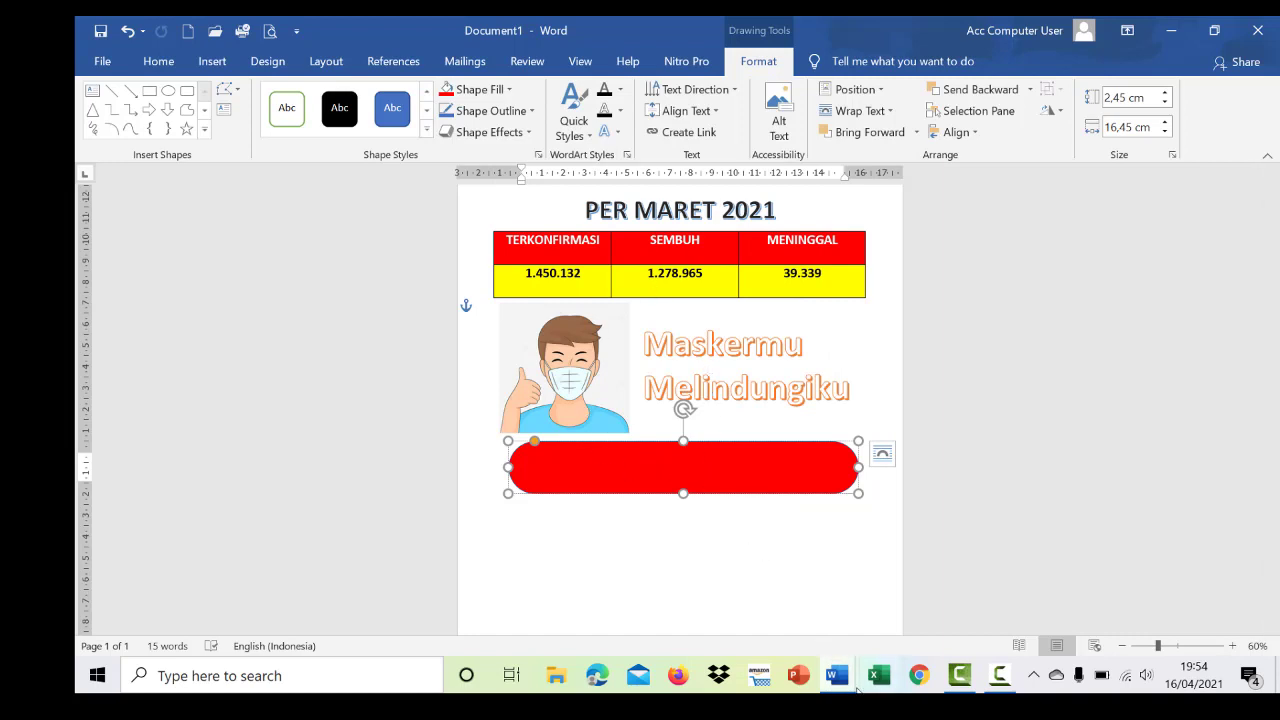
mouse_move(843, 683)
left_click(805, 640)
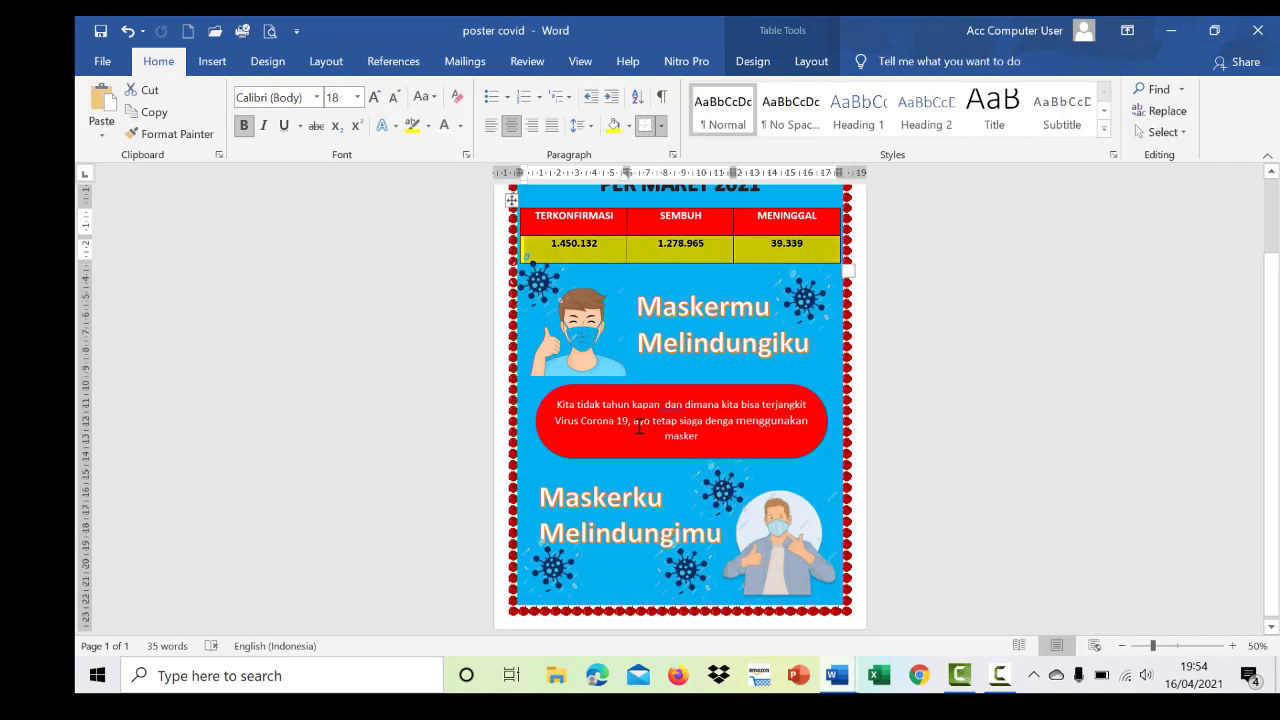
left_click_drag(555, 406, 710, 432)
key("ctrl+c")
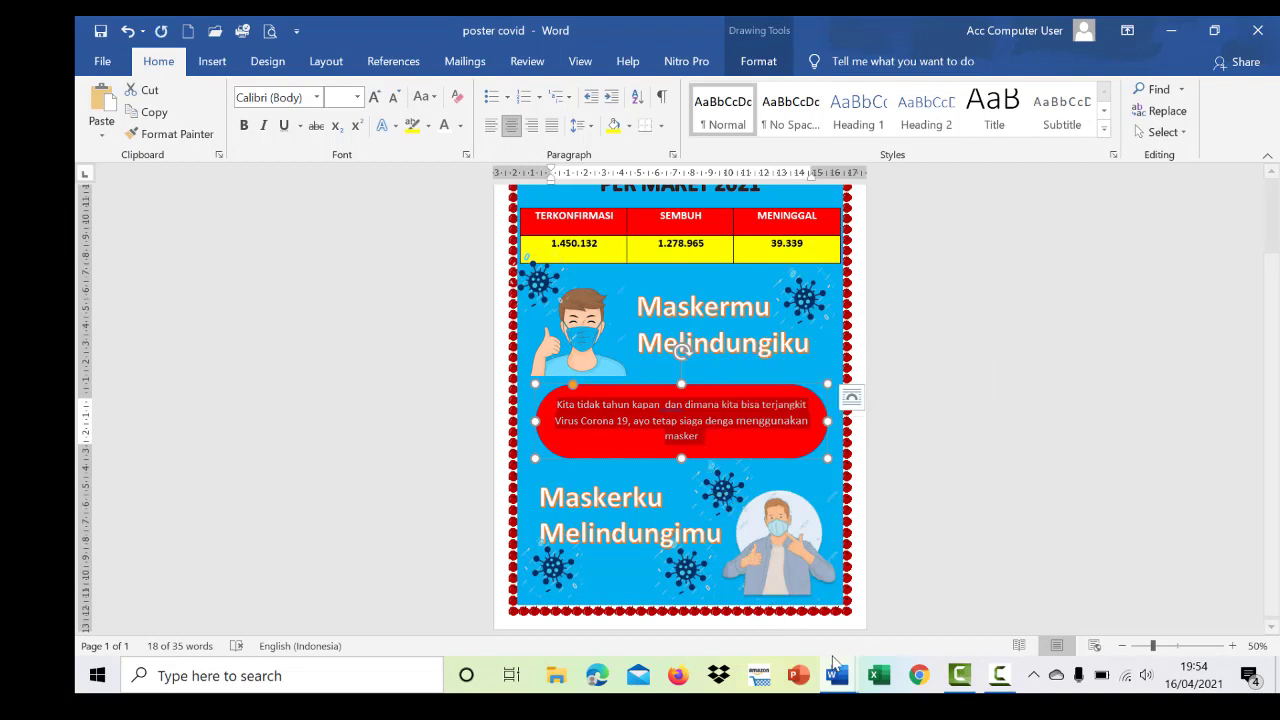
- Paste the copied message into Document1's red shape and extend the shape downward to a height of about 3.72 cm
mouse_move(838, 675)
left_click(945, 595)
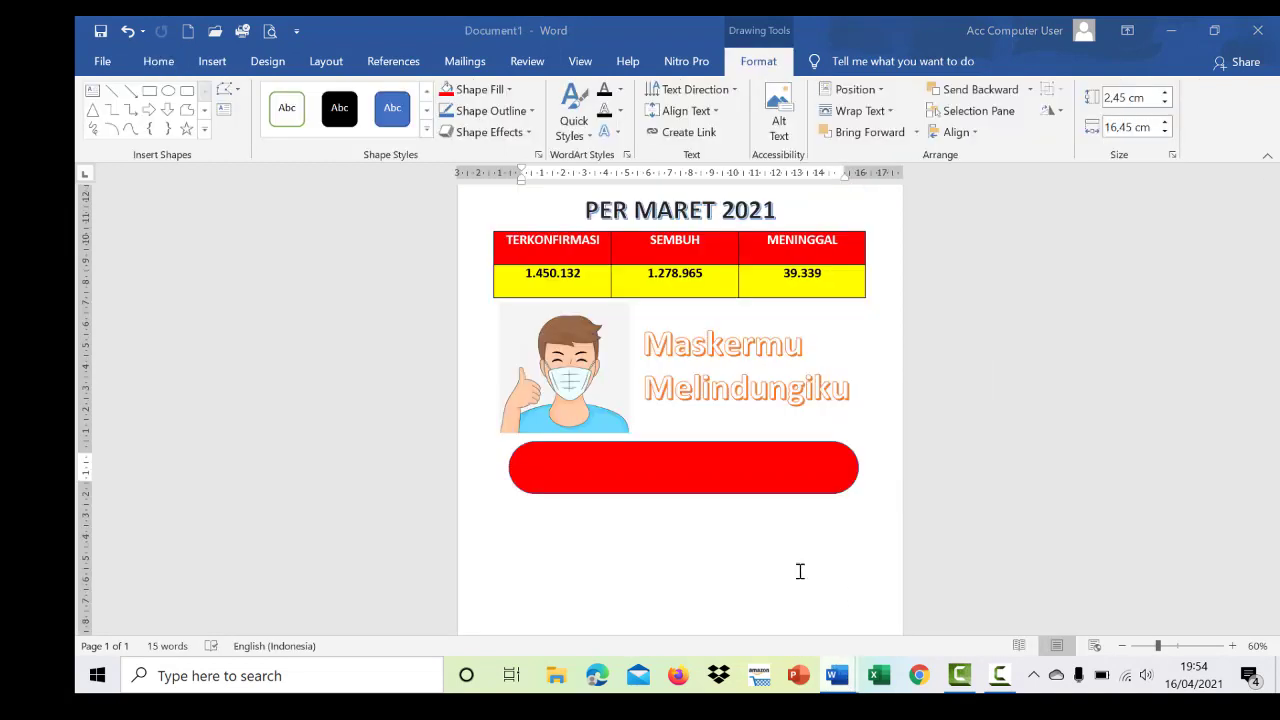
left_click(629, 488)
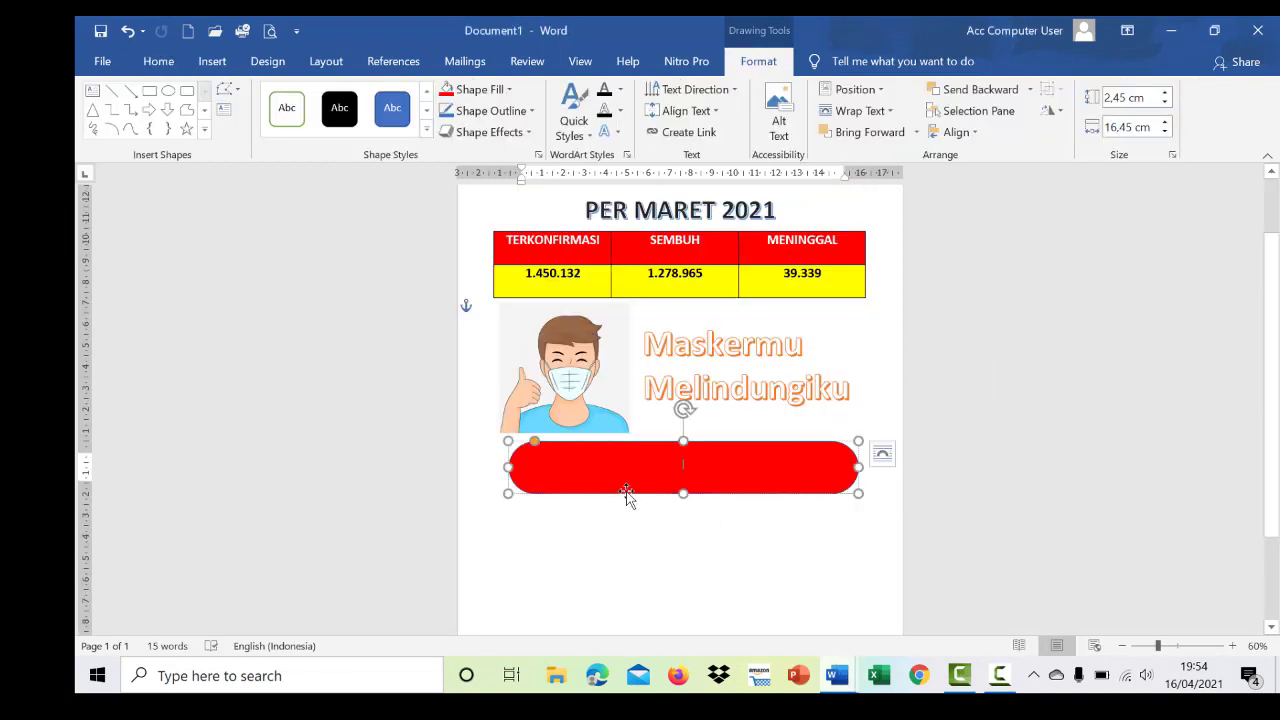
right_click(681, 466)
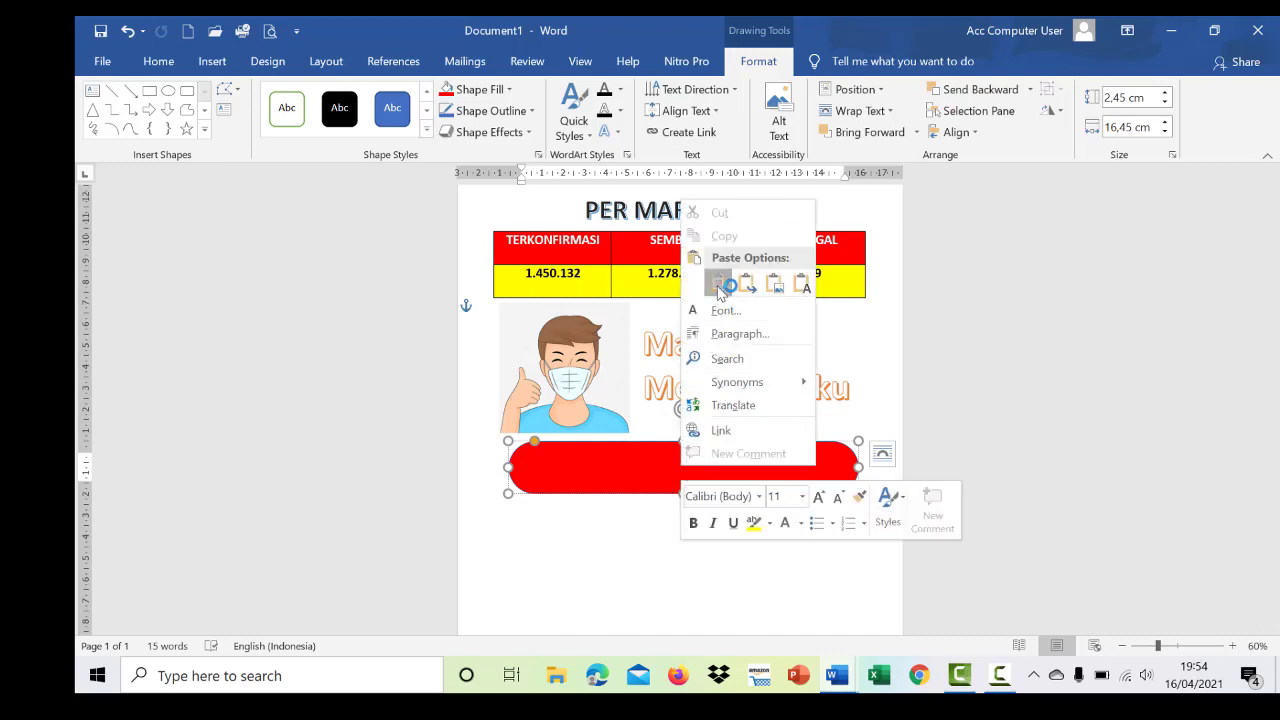
left_click(719, 285)
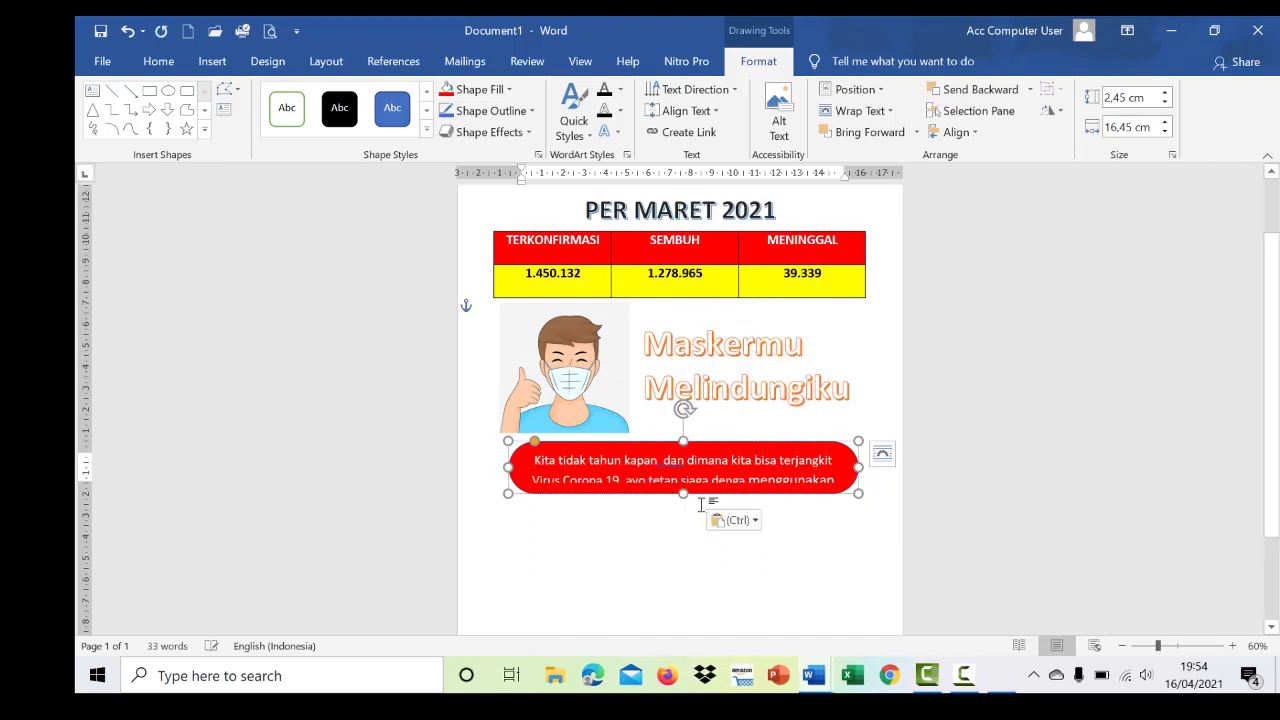
left_click_drag(683, 493, 684, 520)
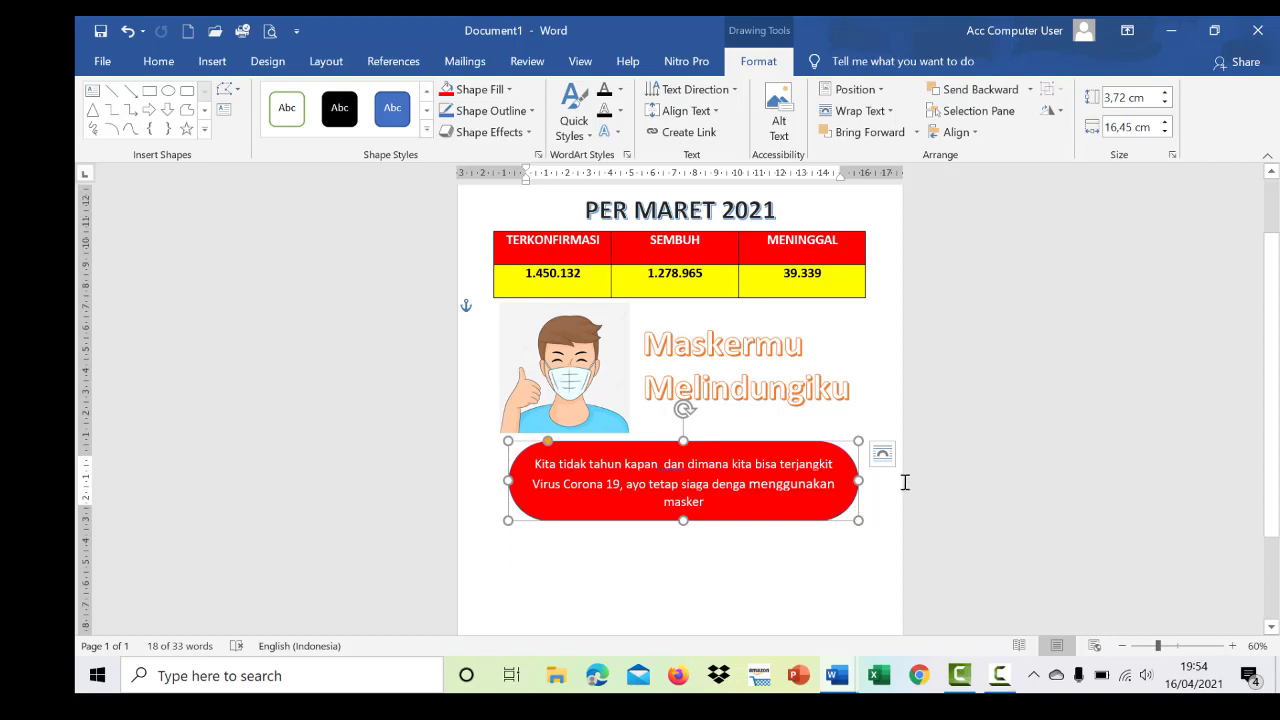
- Check the second slogan in the poster covid document, then duplicate Document1's Maskermu and Melindungiku WordArt together below the red shape
scroll(943, 397, "down", 3)
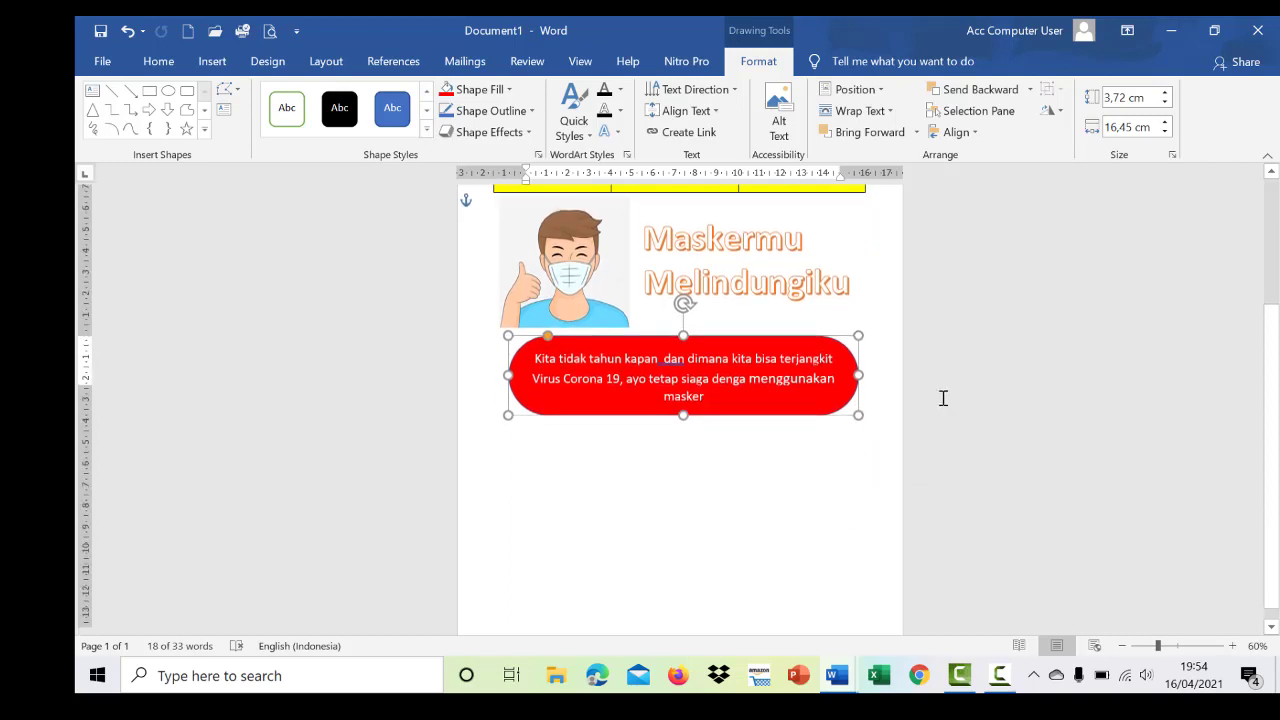
mouse_move(842, 682)
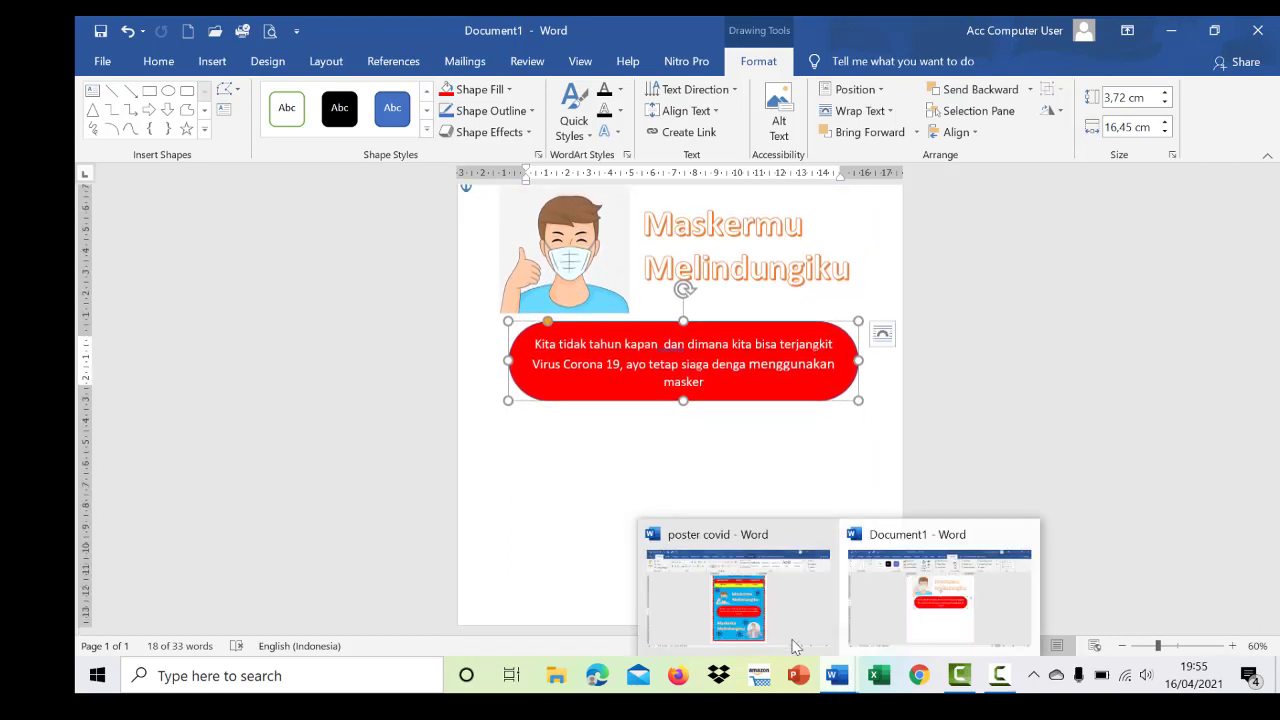
left_click(776, 635)
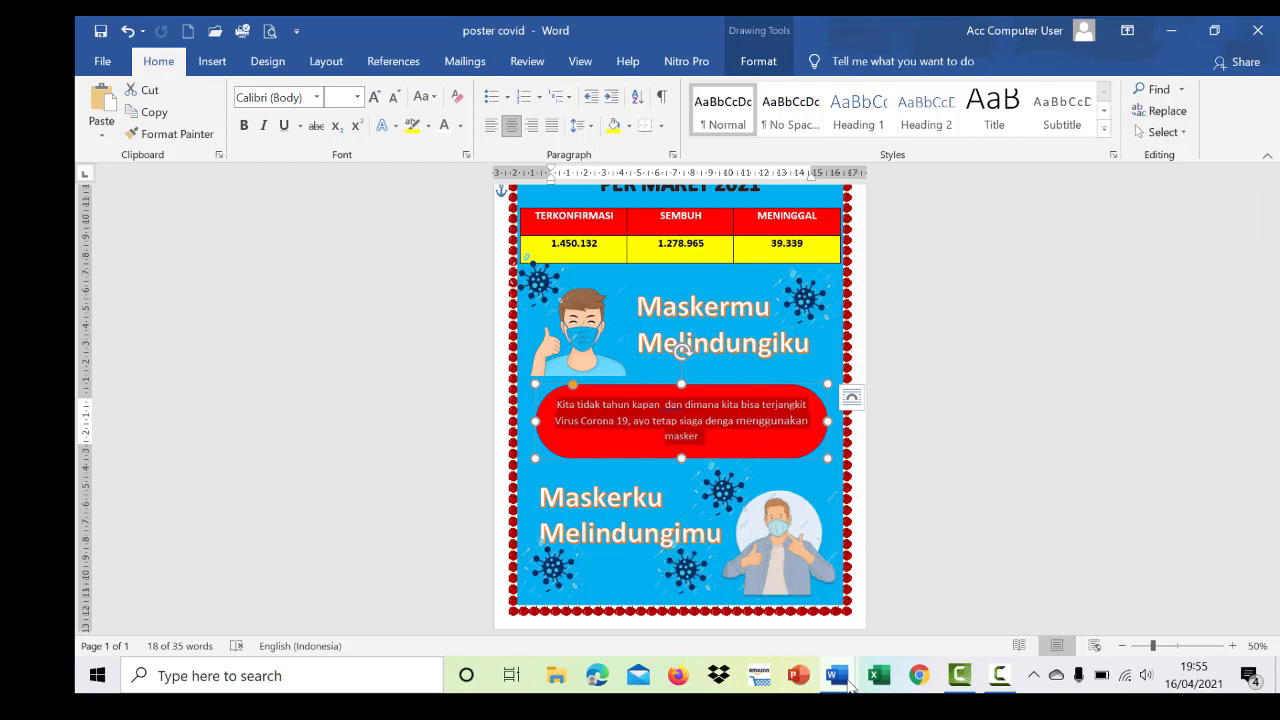
mouse_move(849, 684)
left_click(890, 613)
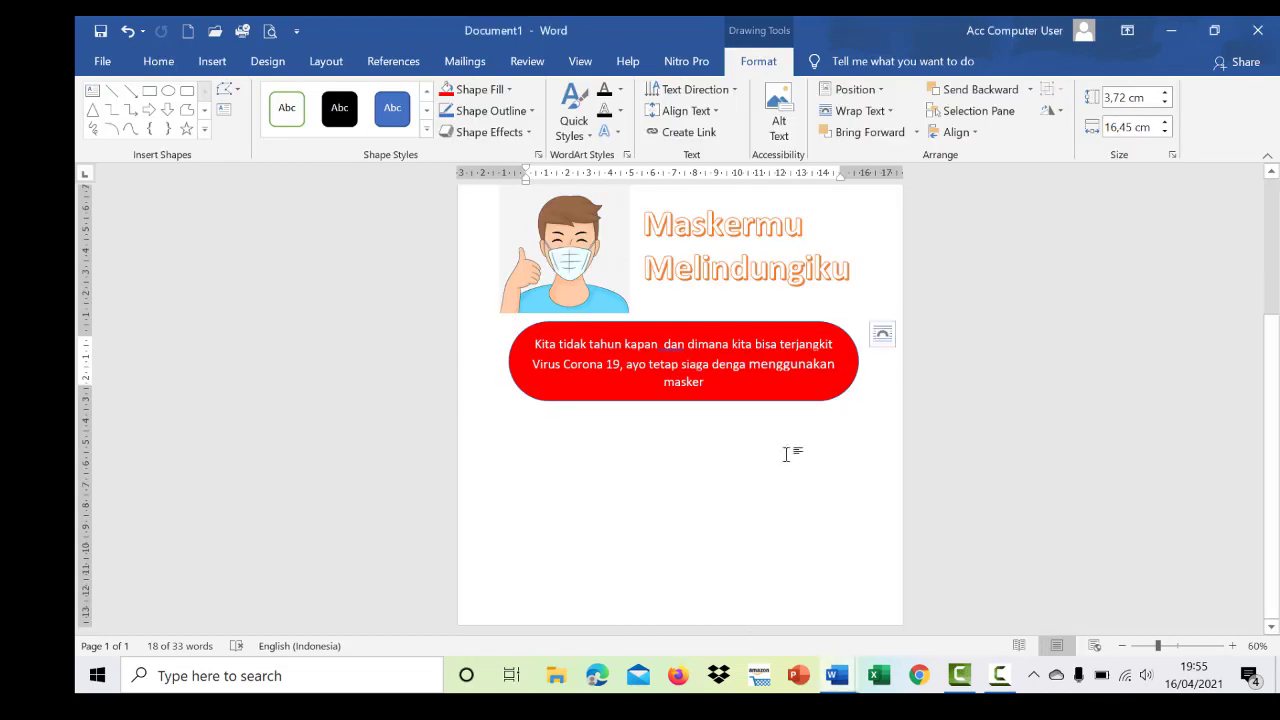
left_click(727, 232)
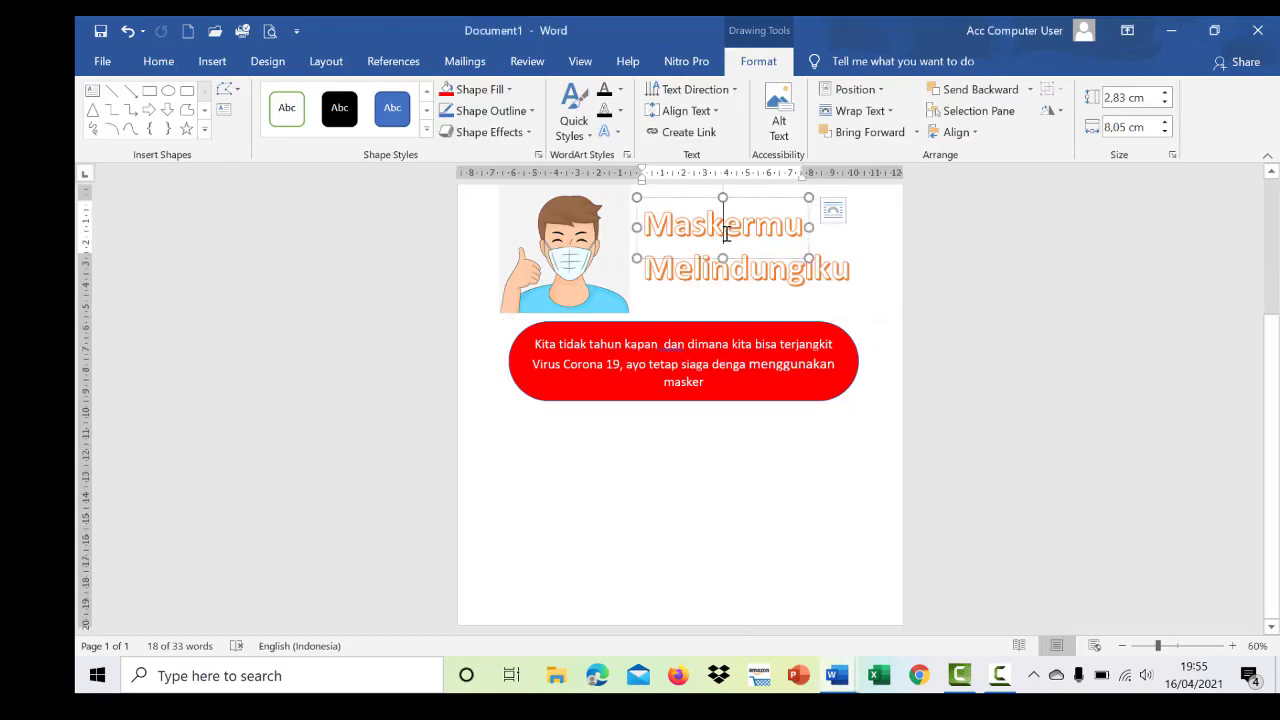
left_click(683, 201)
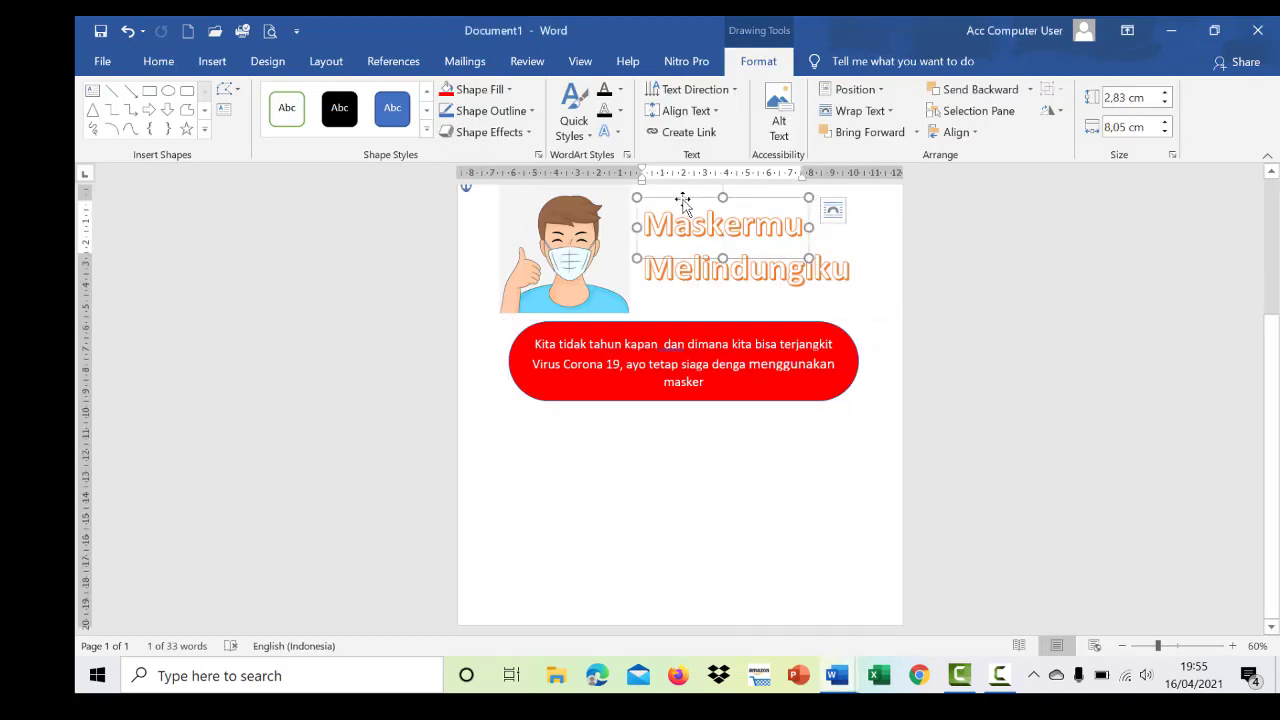
left_click(683, 284, "shift")
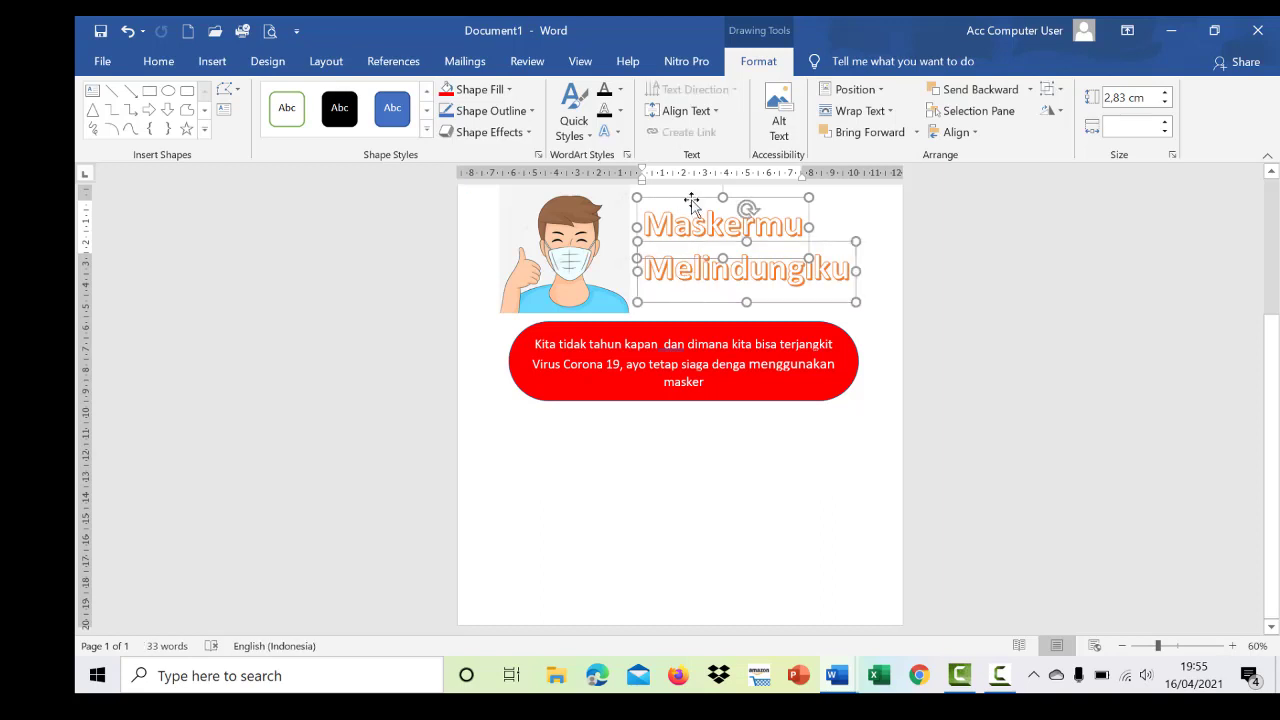
left_click_drag(691, 201, 548, 427)
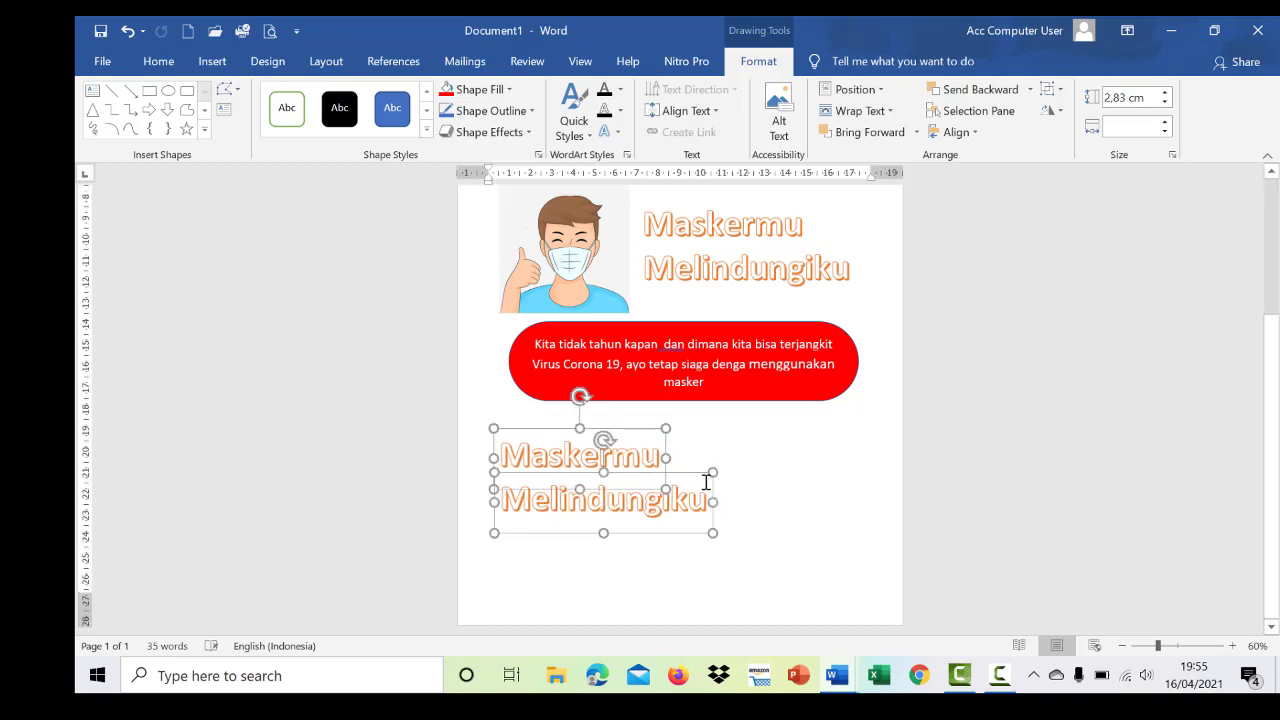
- Change the duplicated WordArt texts to "Maskerku" and "Melindungimu", and deselect them
left_click(627, 460)
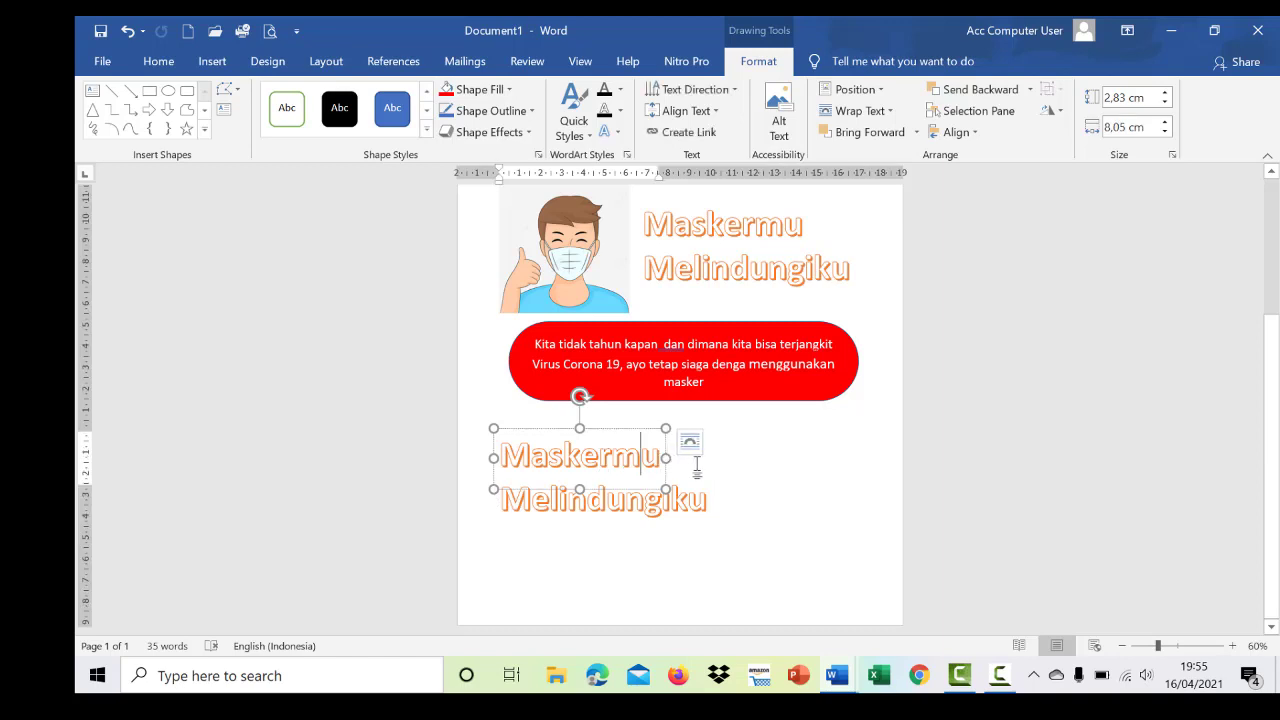
key("BackSpace")
type("k")
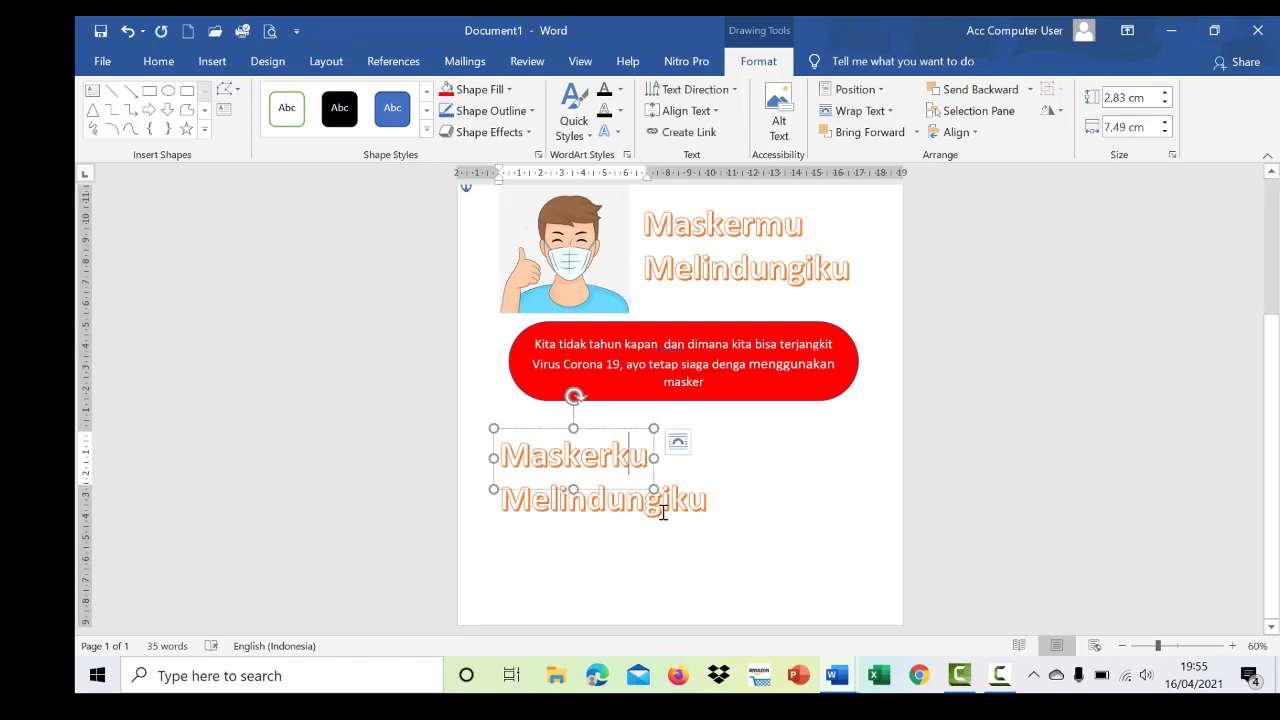
left_click(672, 508)
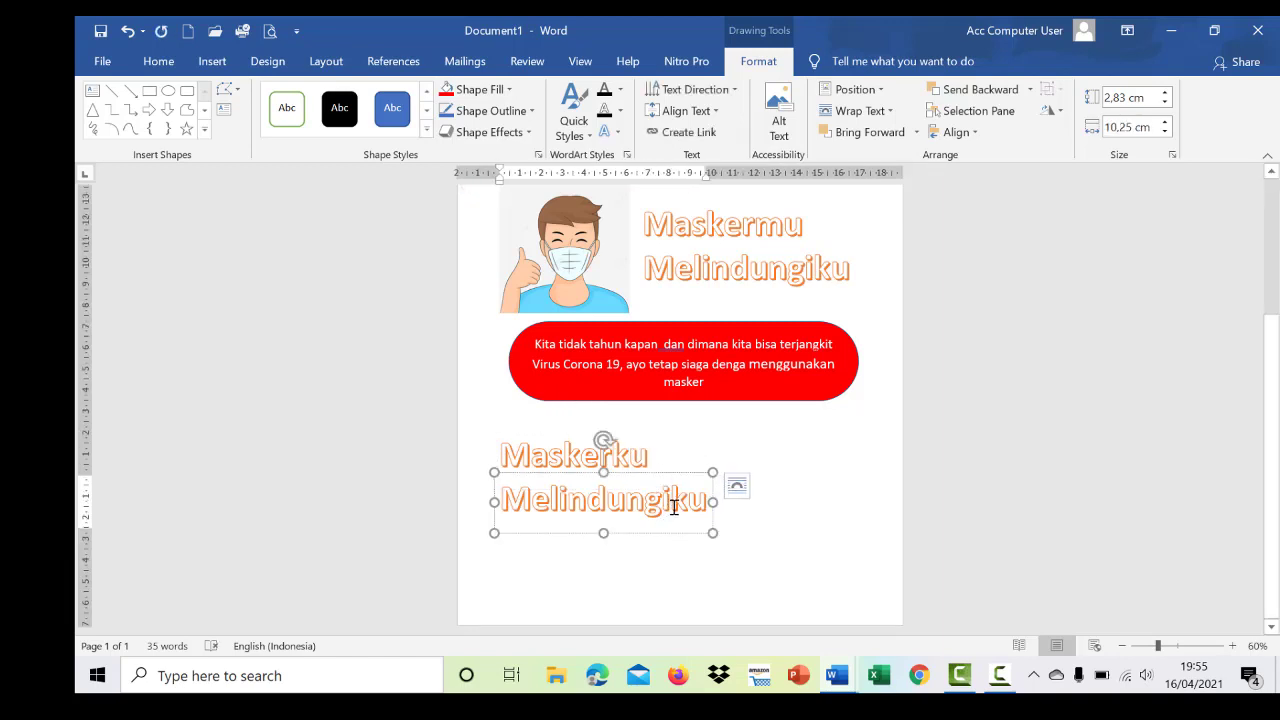
key("Delete")
type("m")
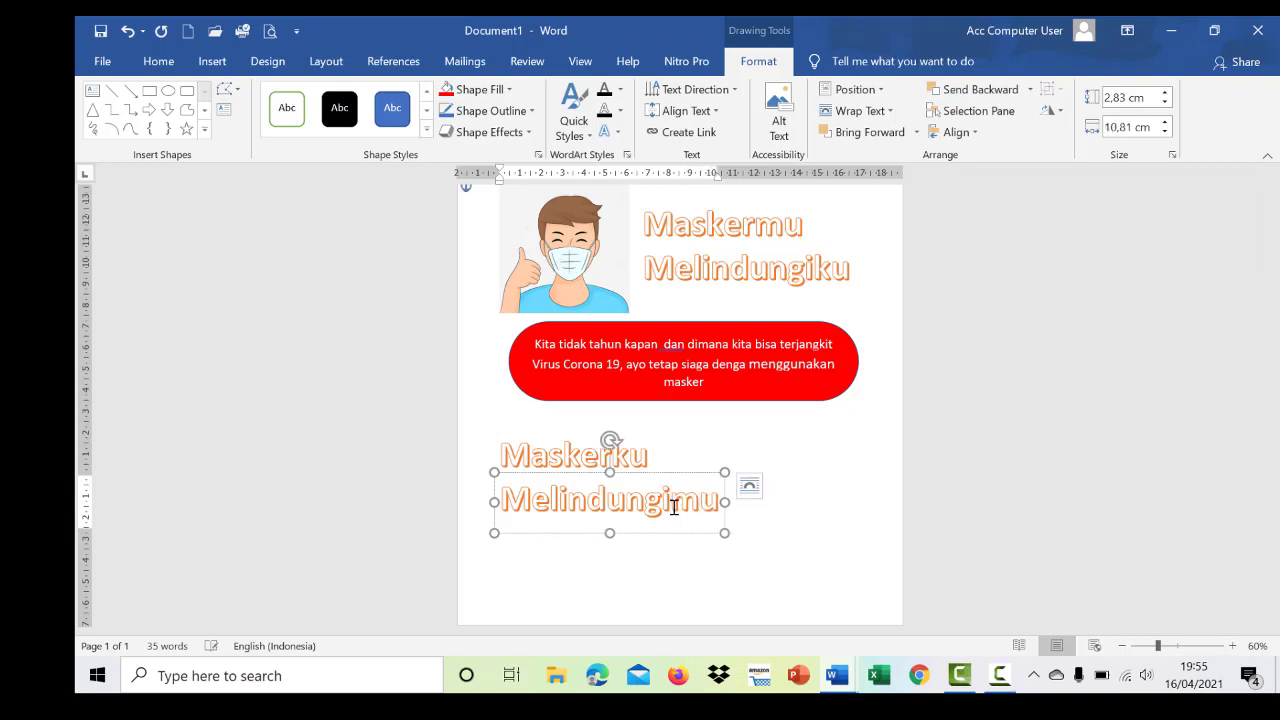
left_click(777, 494)
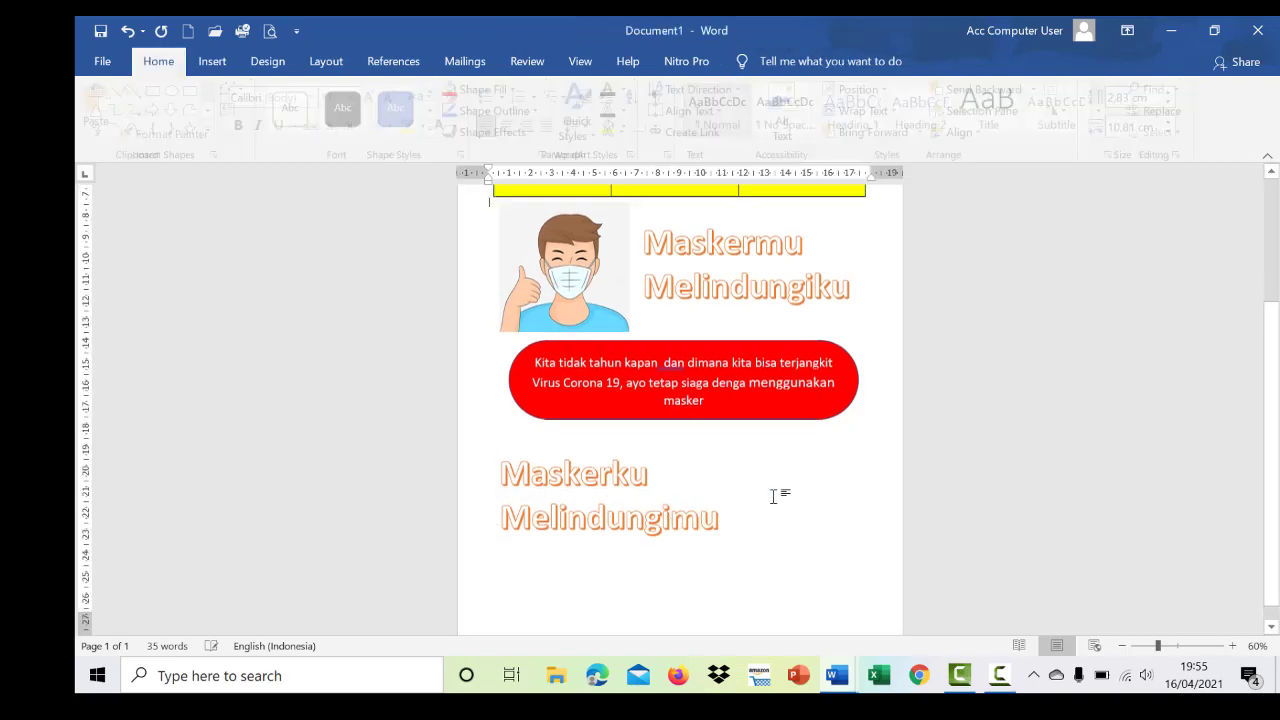
- Compare Document1's layout from title to second slogan with the finished design in the poster covid document, then return to Document1
scroll(775, 500, "up", 2)
scroll(774, 497, "up", 2)
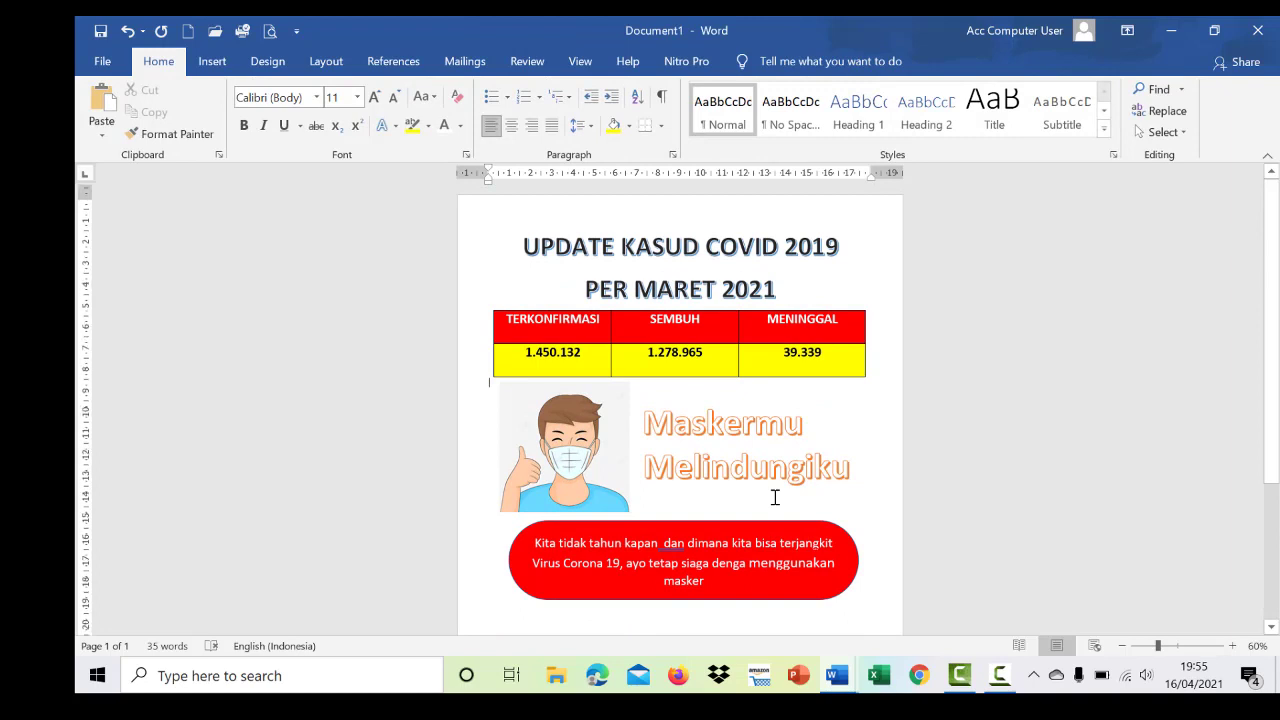
scroll(774, 497, "down", 2)
scroll(774, 497, "down", 2)
scroll(772, 494, "up", 3)
scroll(772, 494, "down", 2)
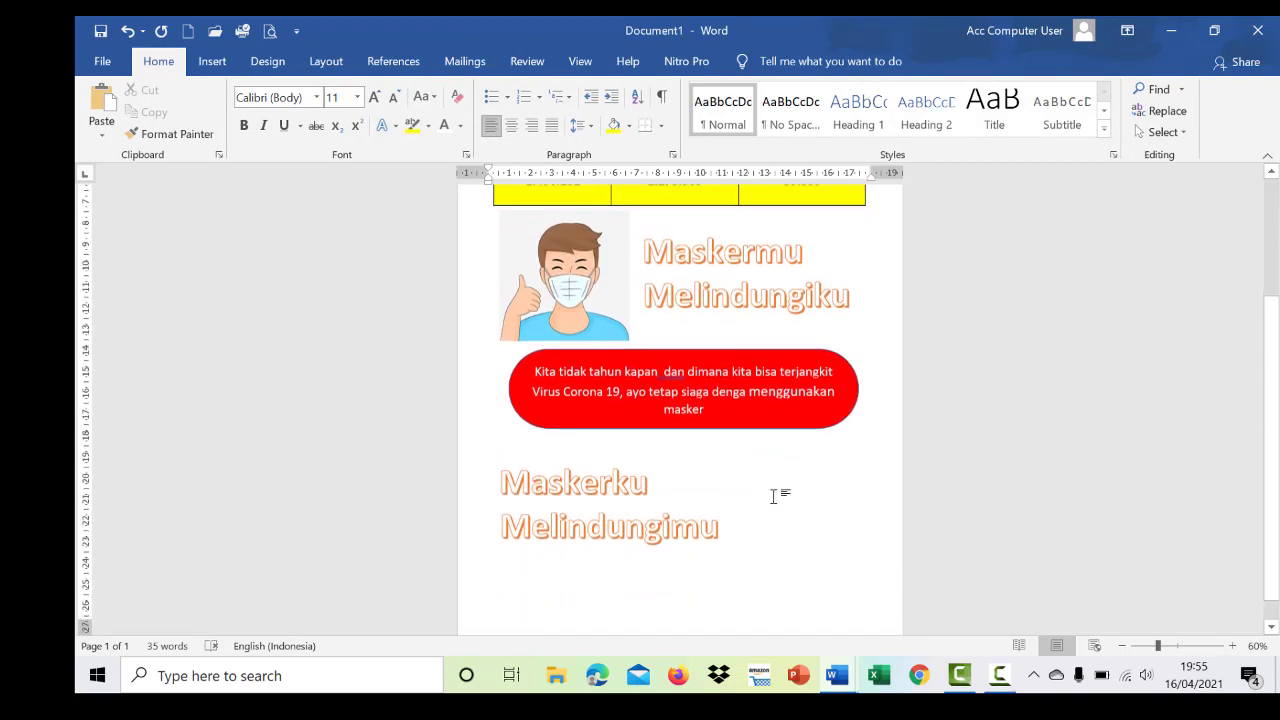
mouse_move(841, 676)
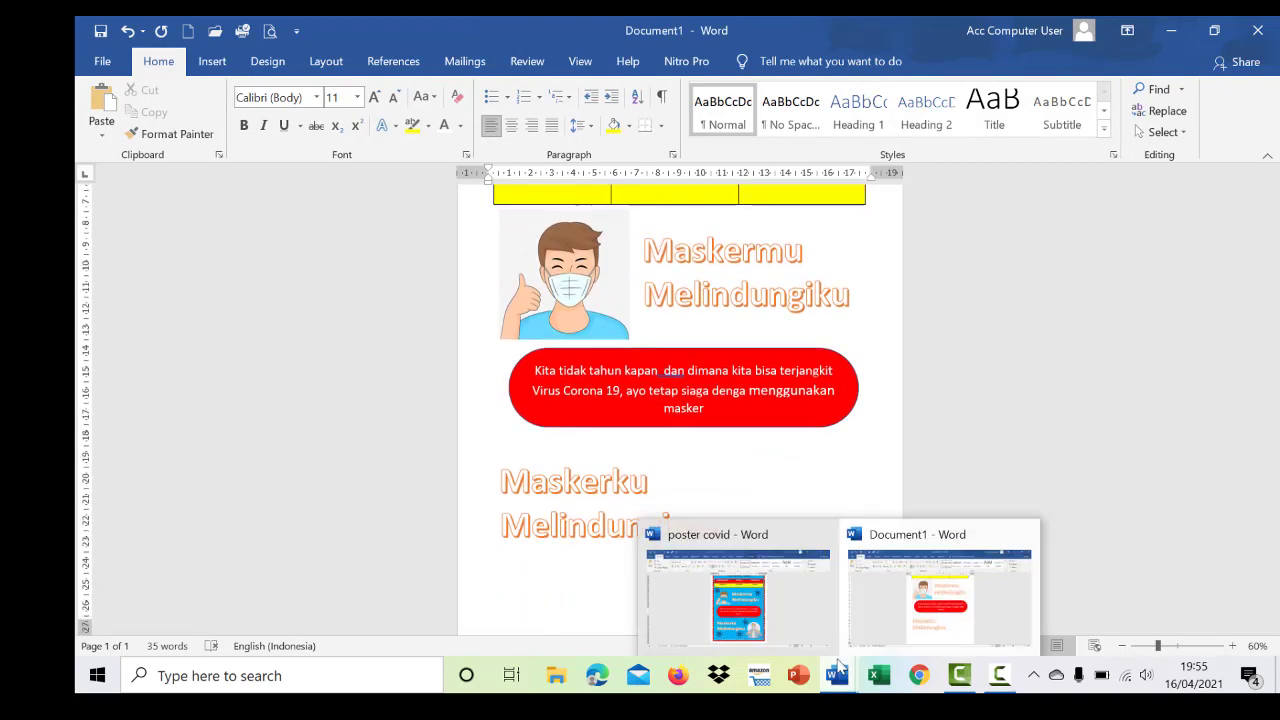
left_click(808, 637)
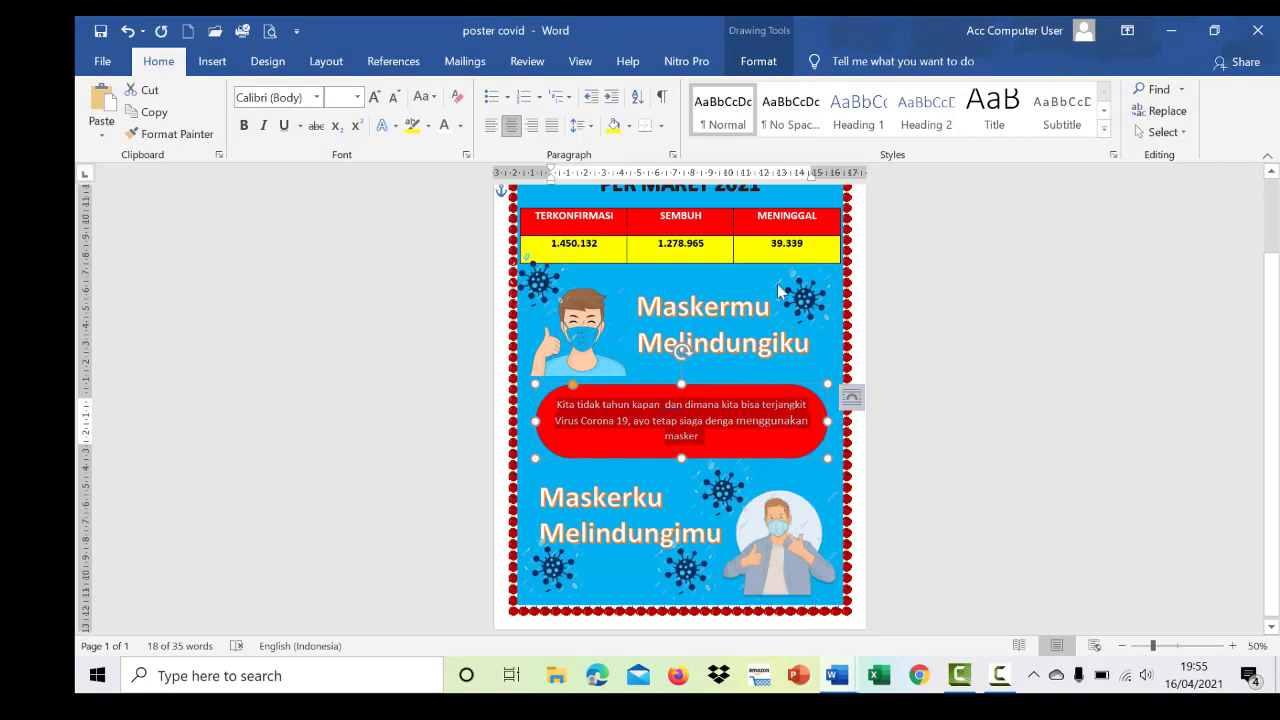
scroll(718, 276, "up", 2)
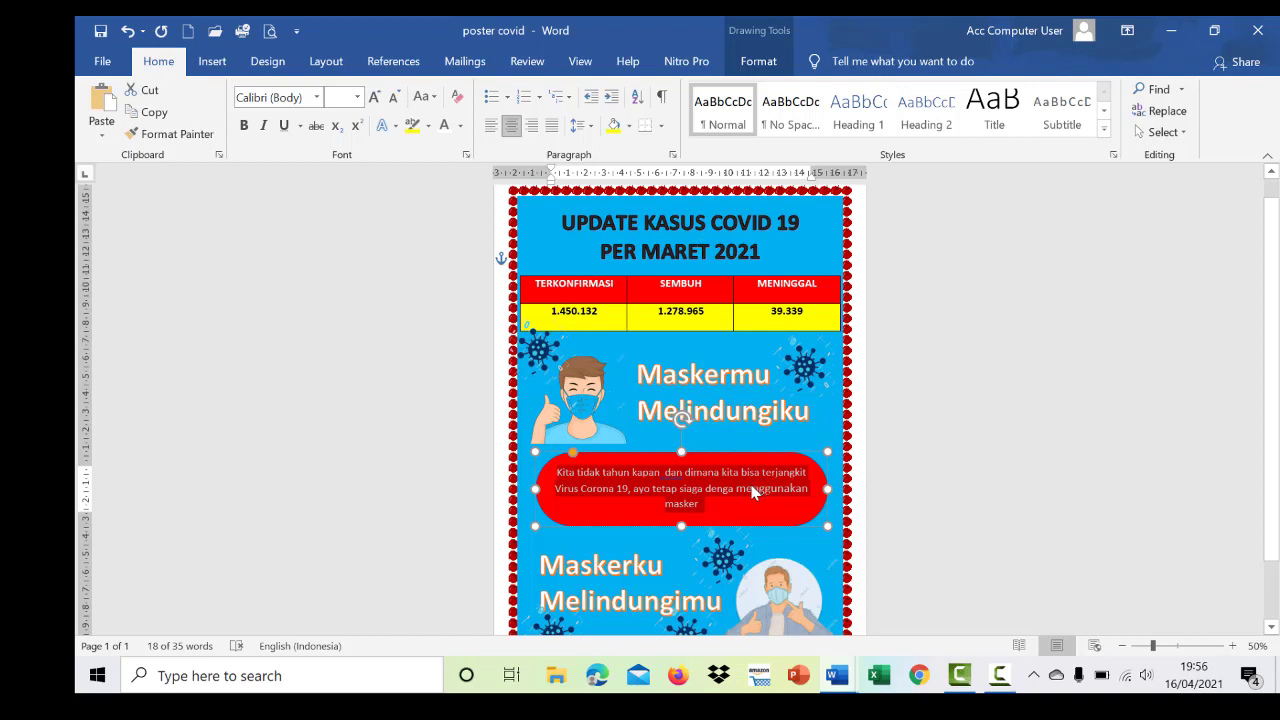
scroll(752, 490, "down", 2)
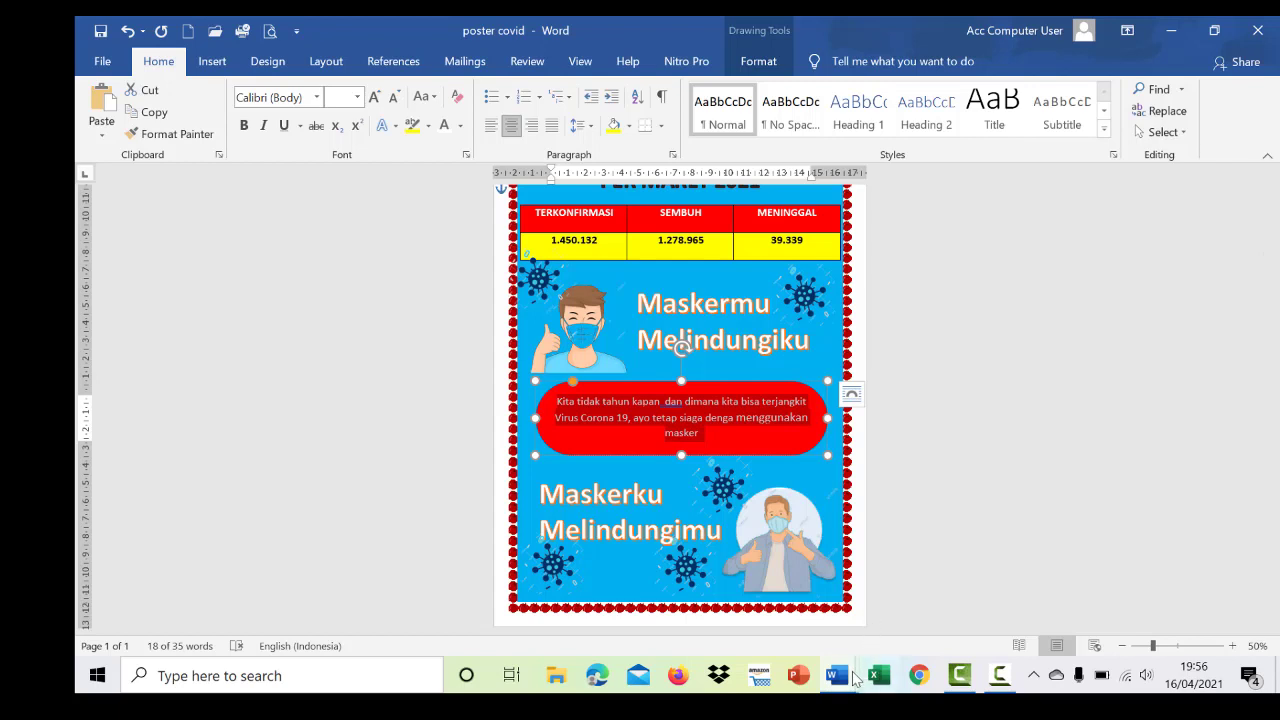
mouse_move(838, 680)
left_click(921, 634)
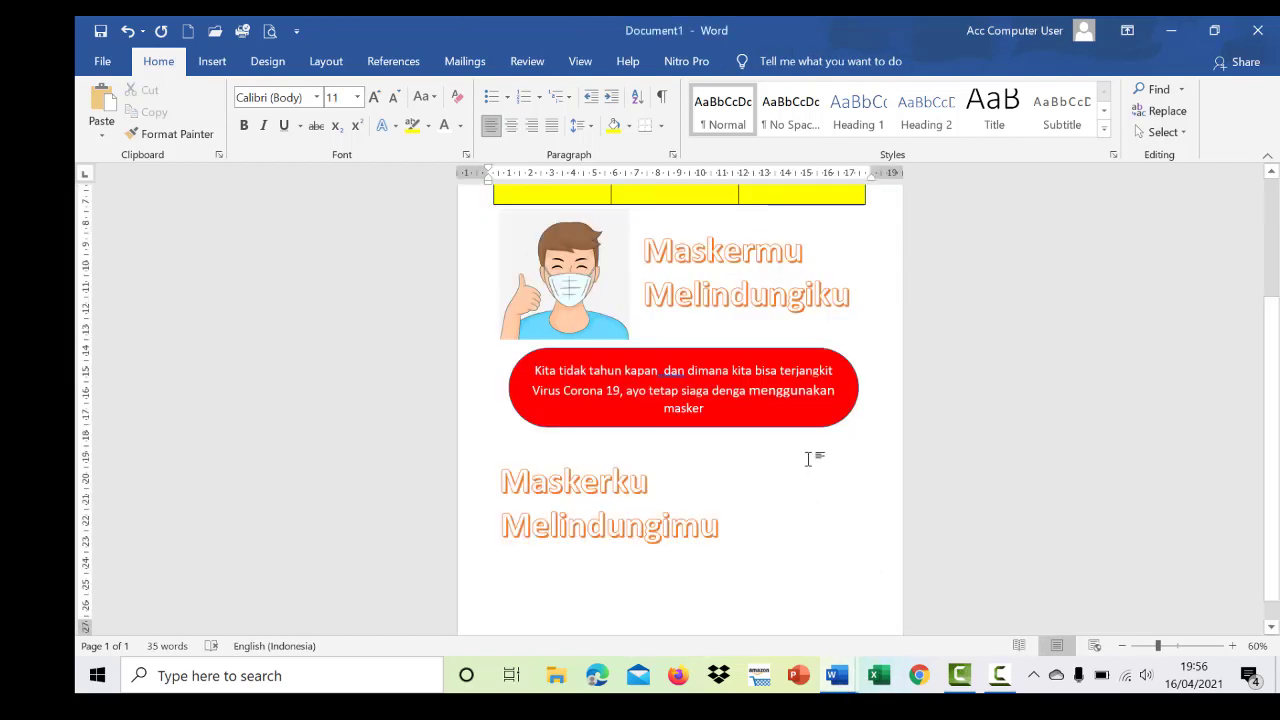
- Insert the picture 6c386a8a97cd2bd44cb0e720a6ac5fcc of the masked man in a jacket from the membuat slogan folder
left_click(212, 61)
left_click(257, 143)
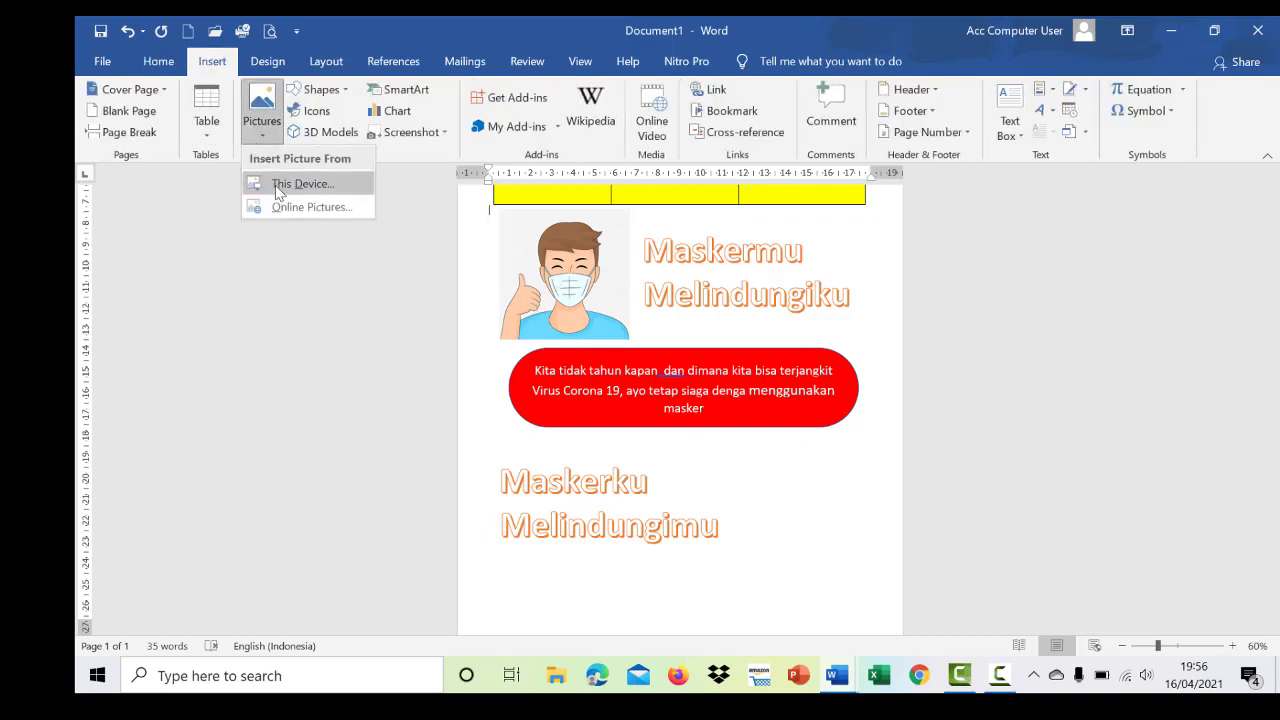
left_click(277, 180)
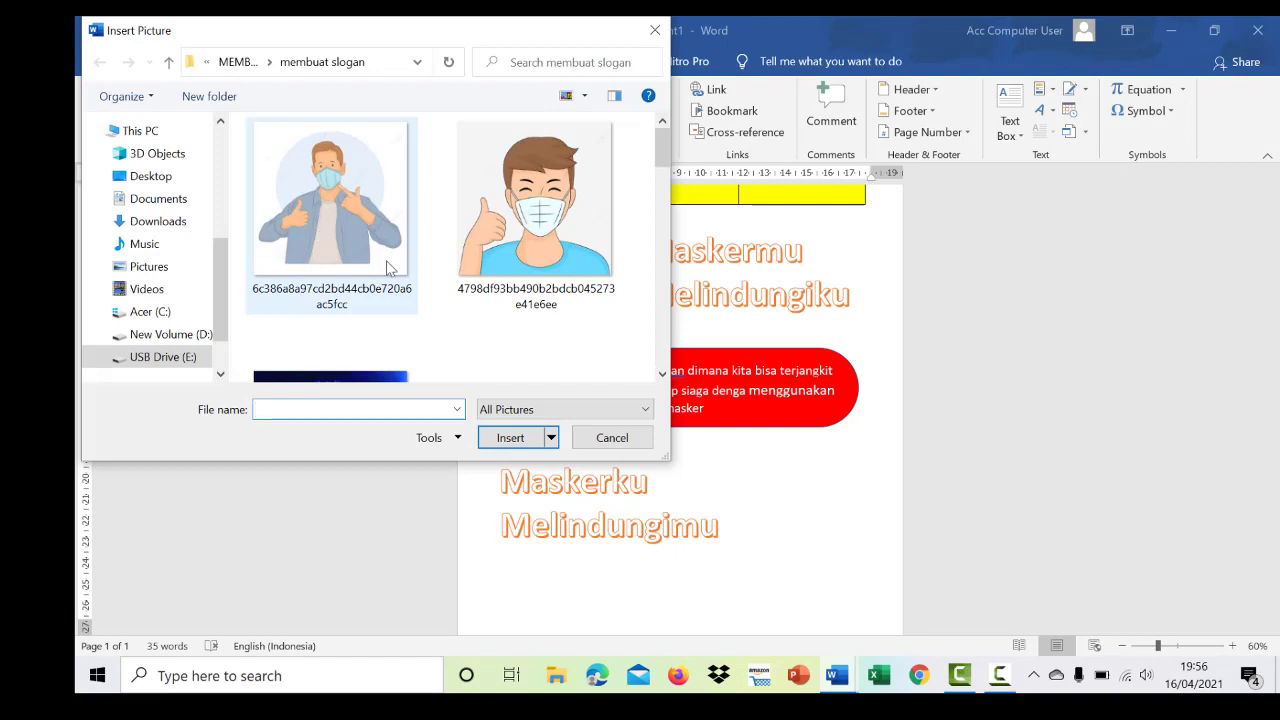
scroll(541, 250, "down", 3)
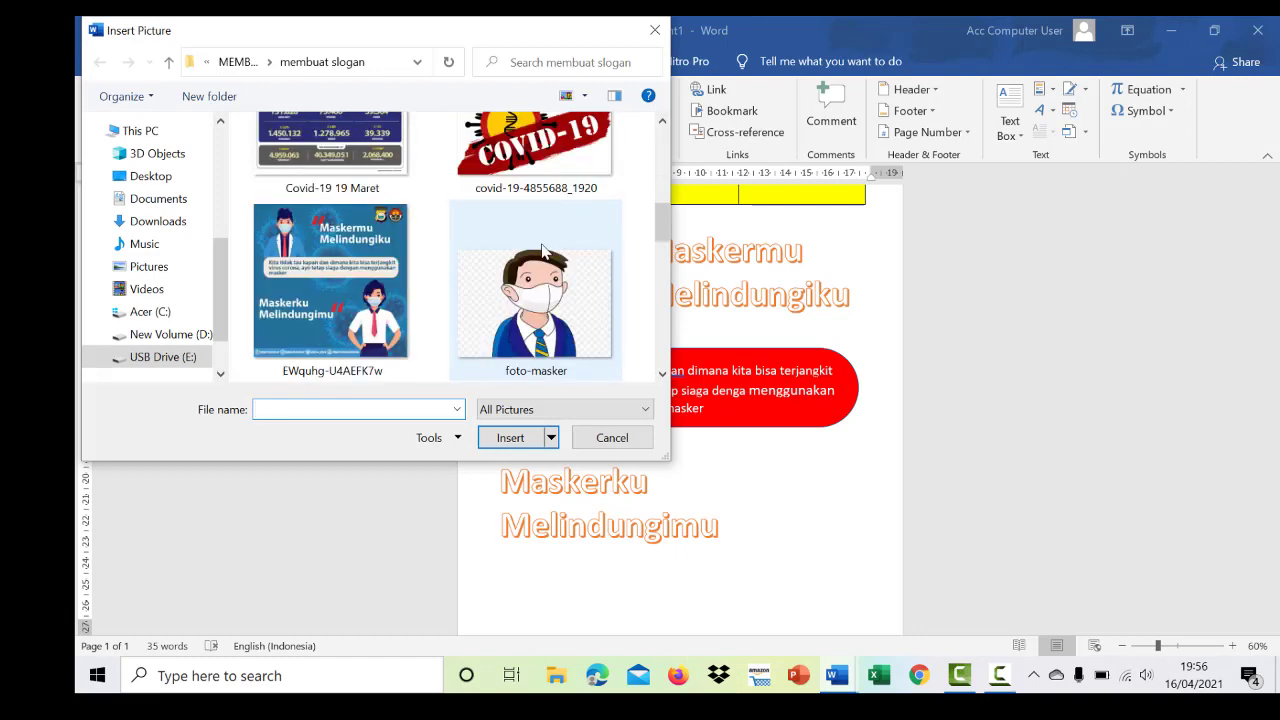
scroll(541, 265, "up", 4)
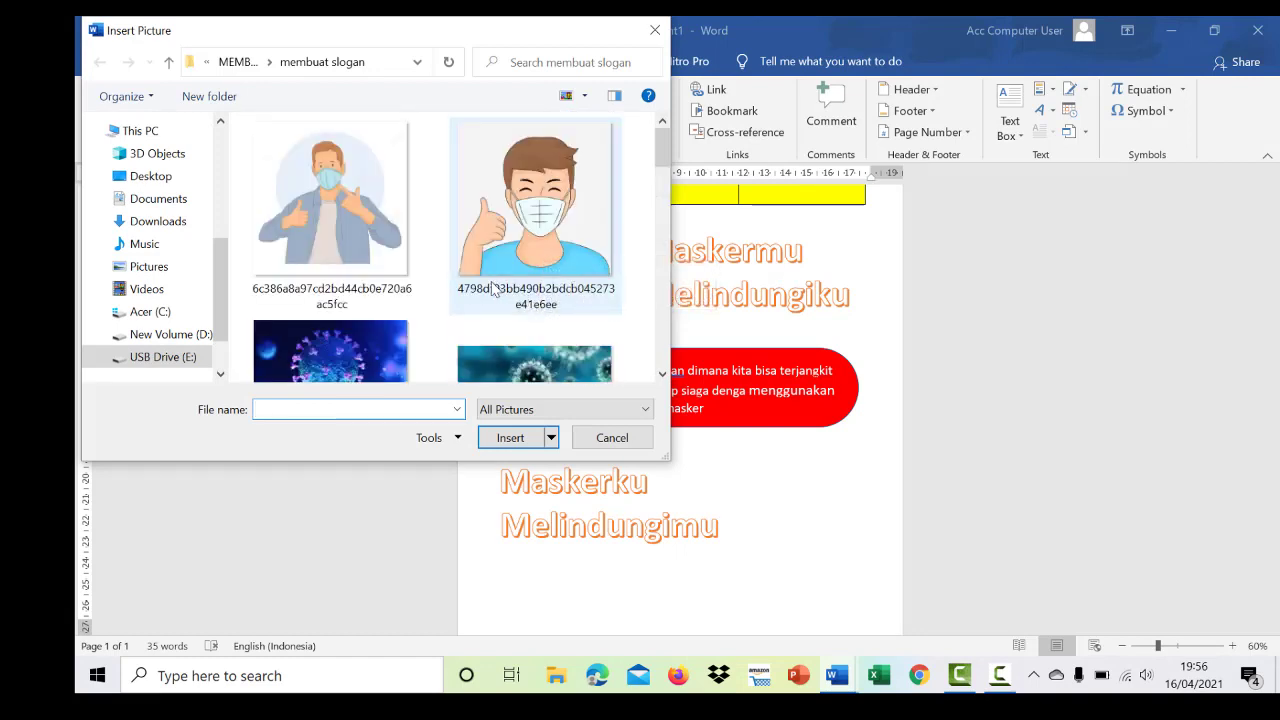
left_click(364, 248)
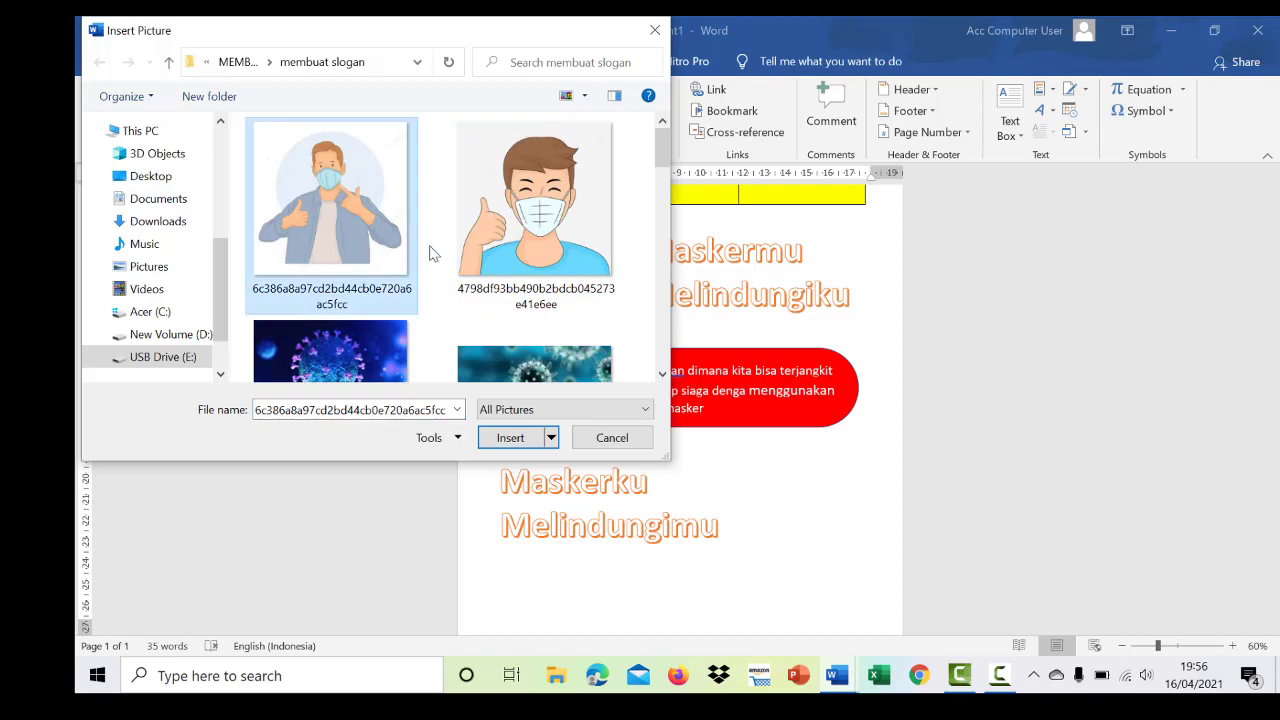
left_click(511, 445)
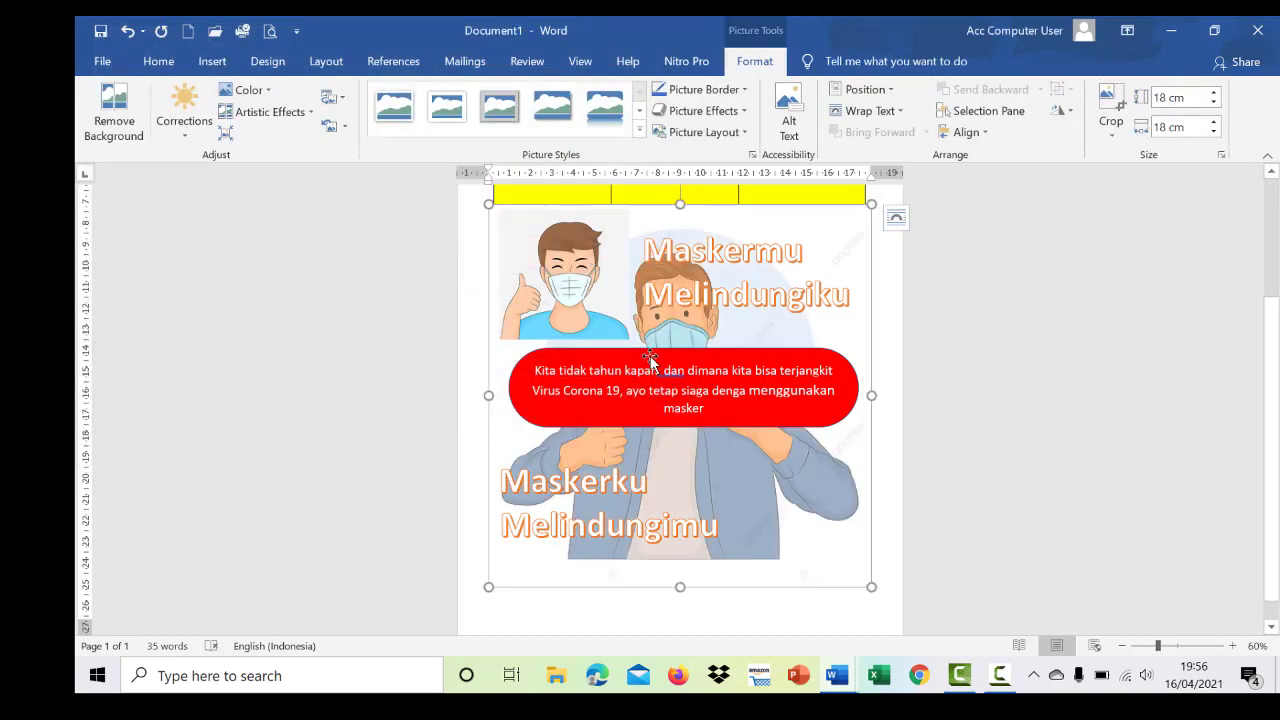
- Set the picture's wrapping to In Front of Text, shrink it to about 5,58 cm square and place it beside the Maskerku Melindungimu slogan
left_click(901, 111)
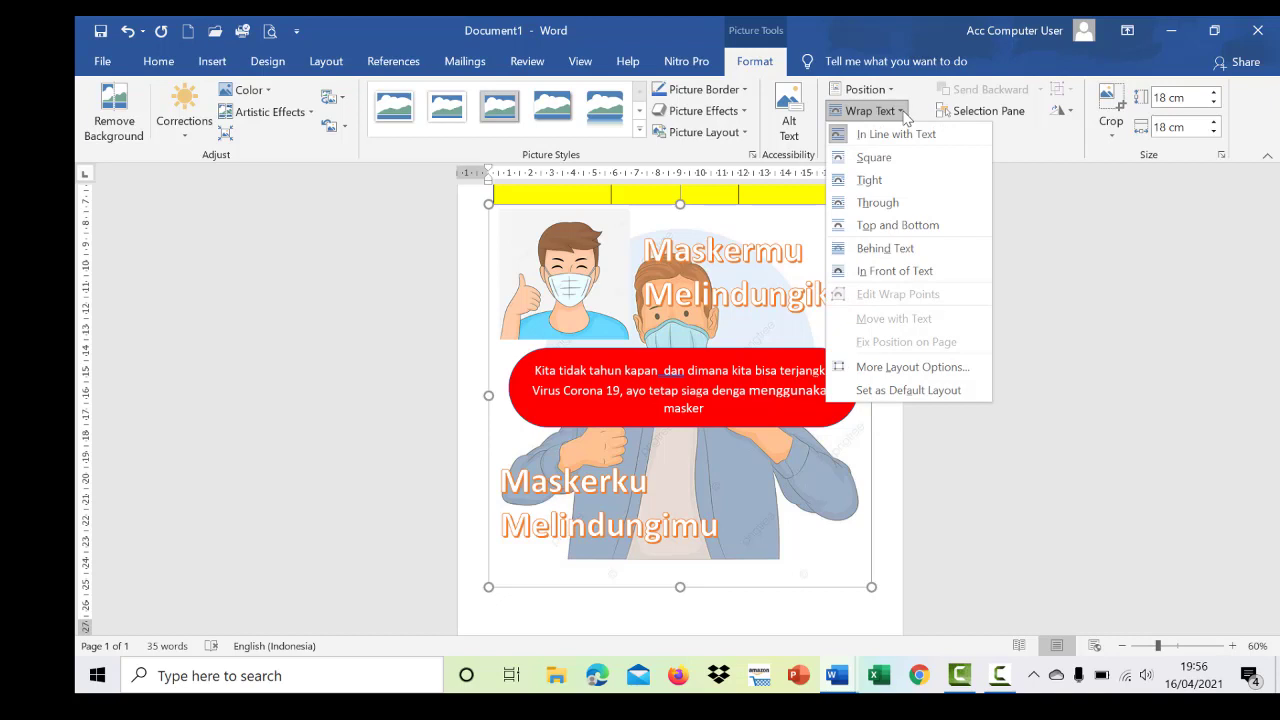
left_click(898, 275)
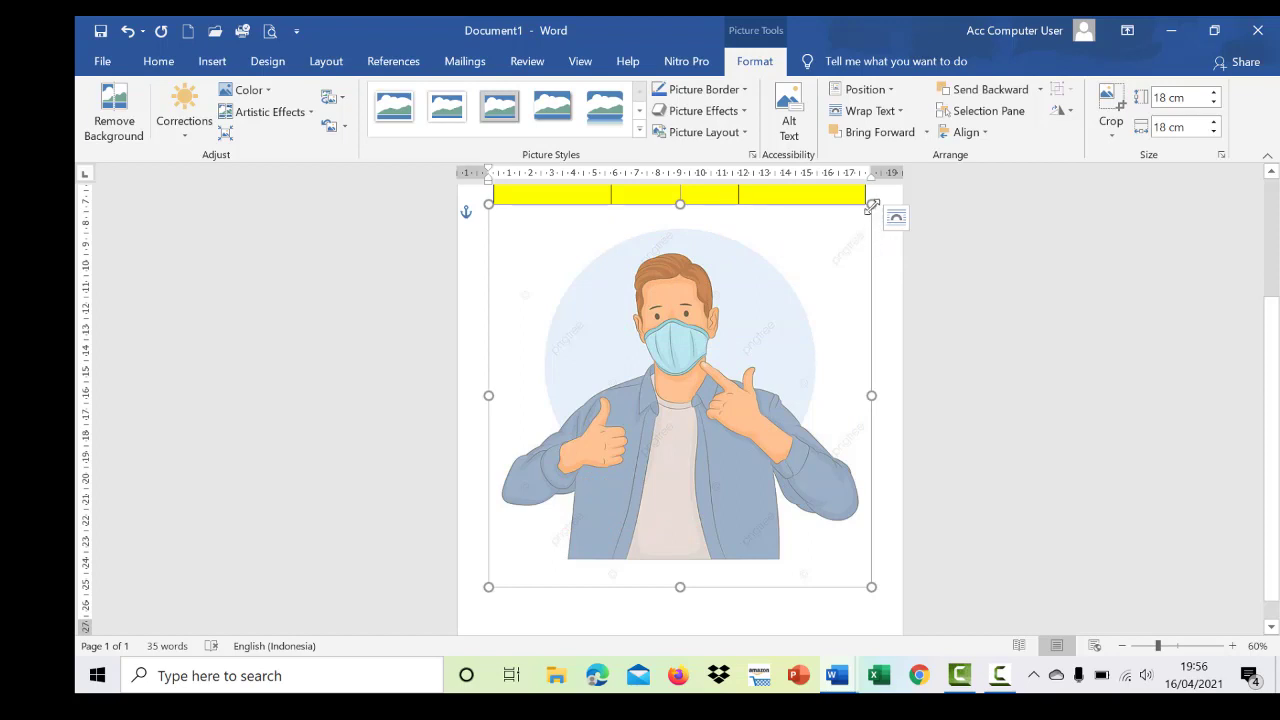
left_click_drag(871, 206, 822, 482)
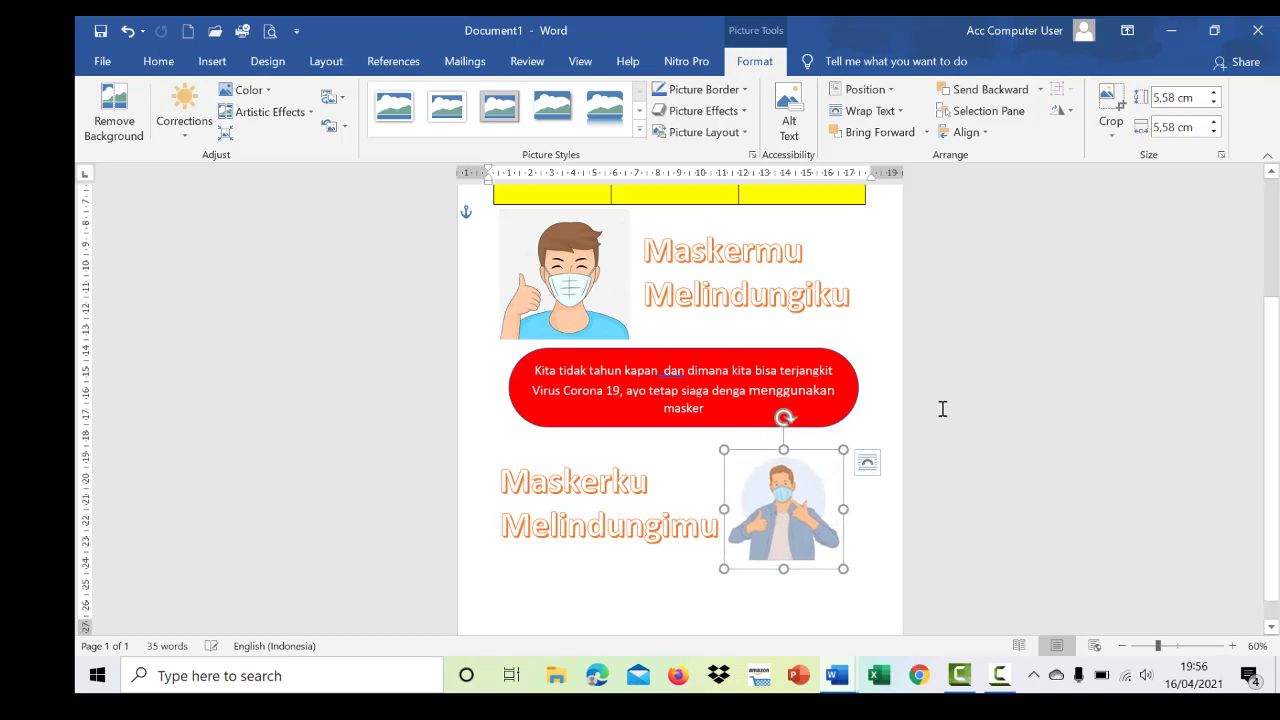
scroll(942, 405, "down", 1)
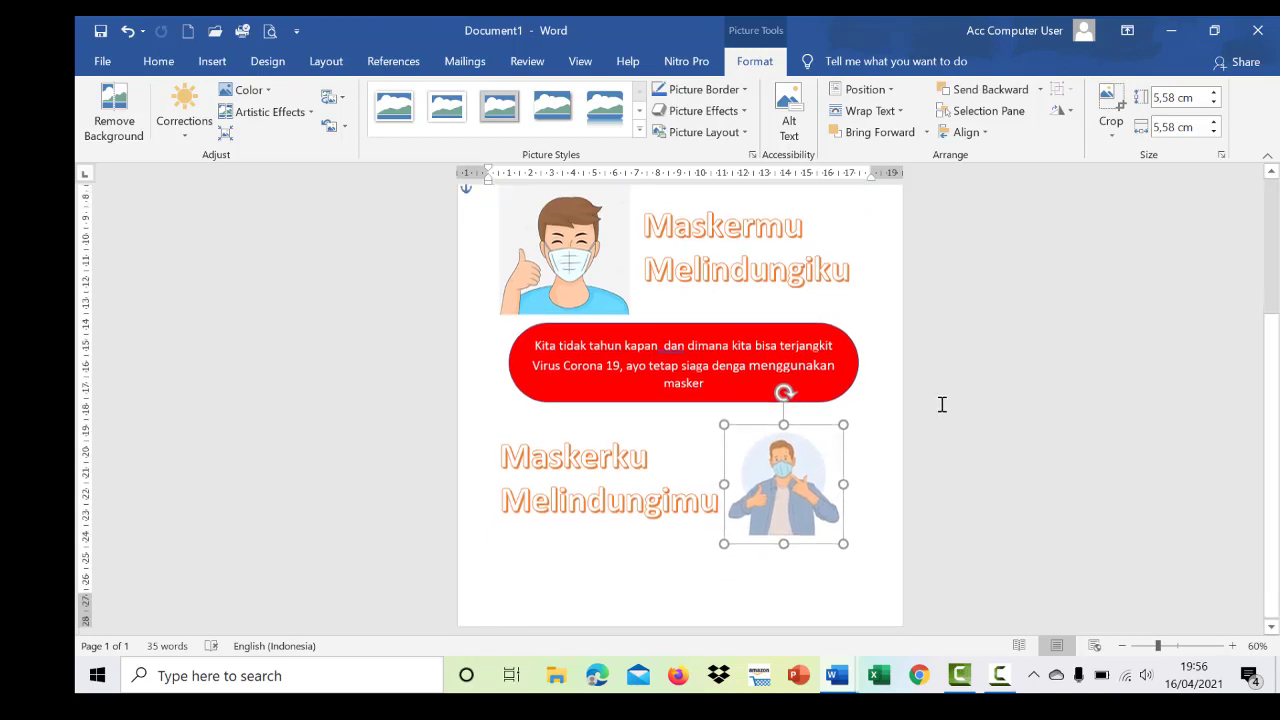
left_click(877, 345)
- Draw a rectangle about 17,75 cm high and 17,72 cm wide over the poster content, starting at the page's upper margin
scroll(880, 340, "up", 7)
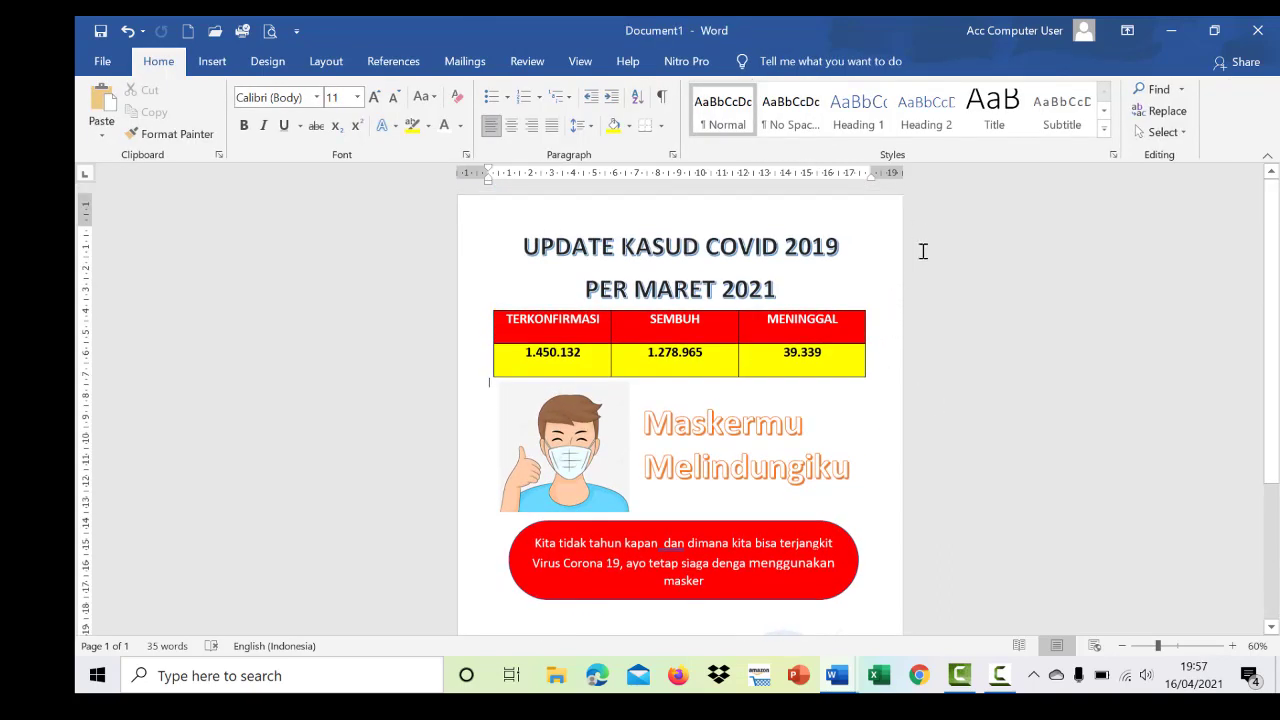
scroll(905, 374, "down", 7)
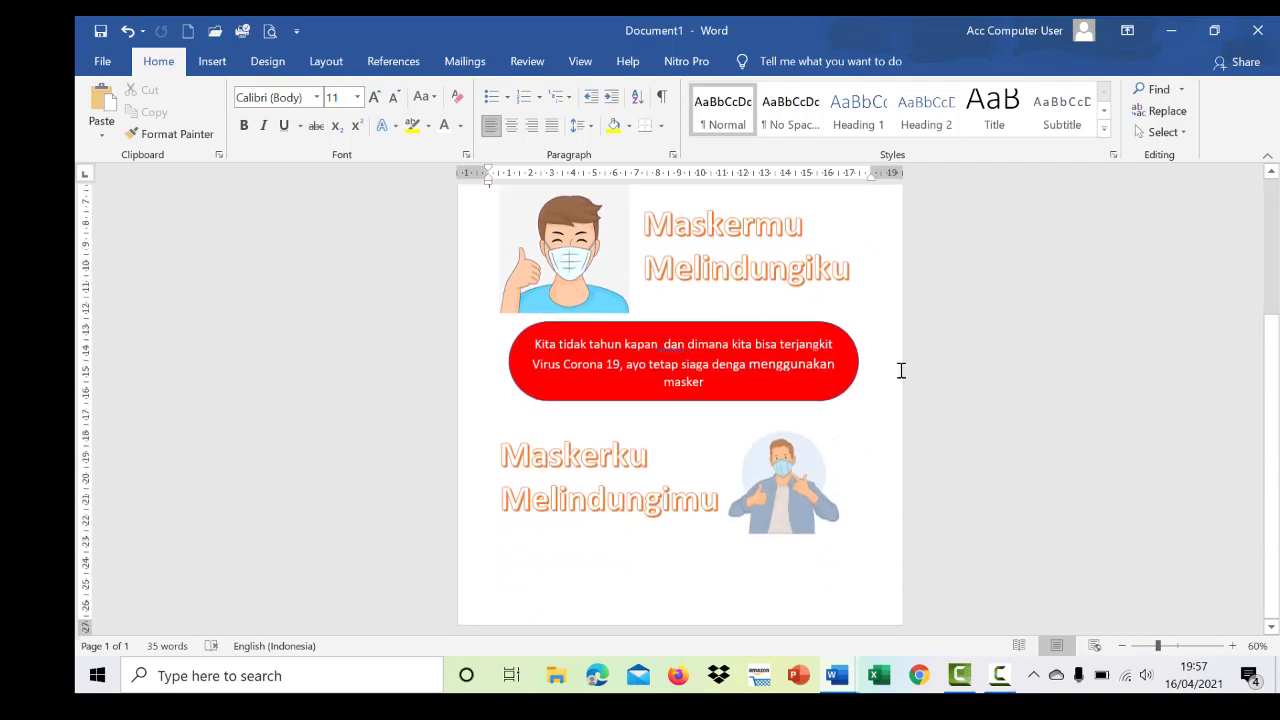
scroll(902, 370, "up", 7)
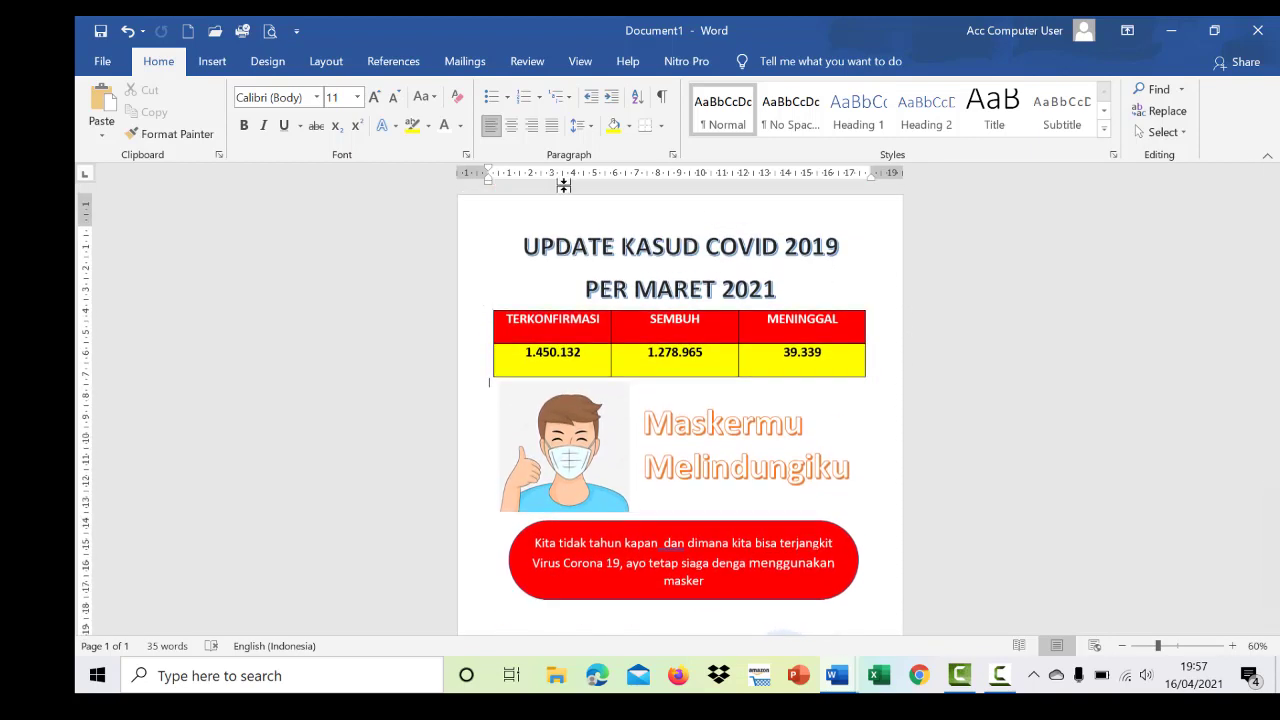
left_click(212, 61)
left_click(424, 112)
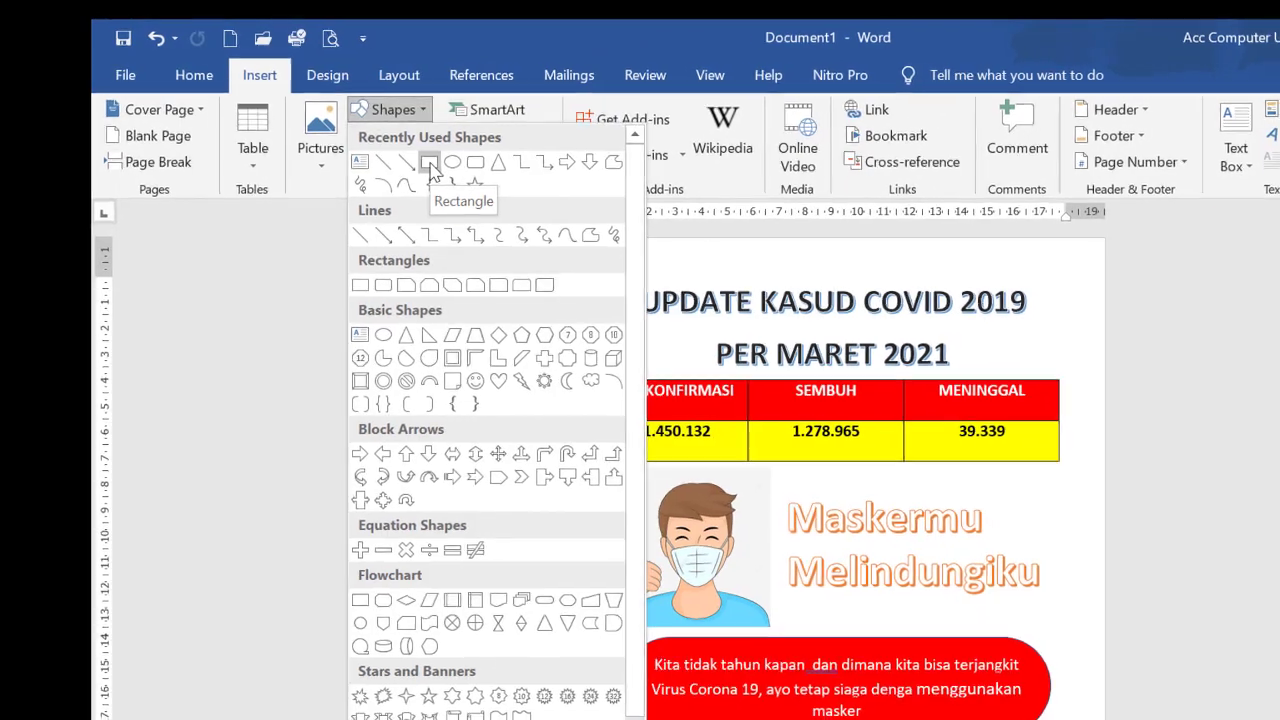
left_click(432, 165)
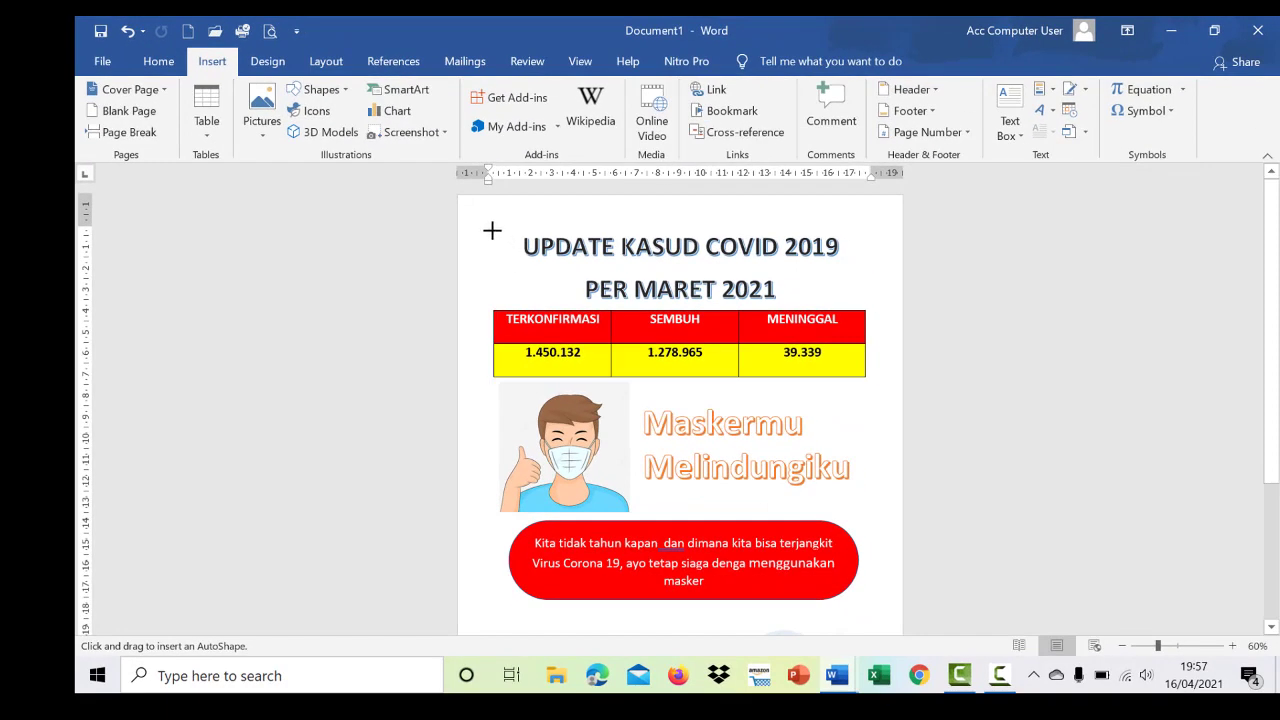
mouse_move(489, 225)
left_mouse_down()
mouse_move(624, 405)
mouse_move(824, 531)
mouse_move(866, 601)
left_mouse_up()
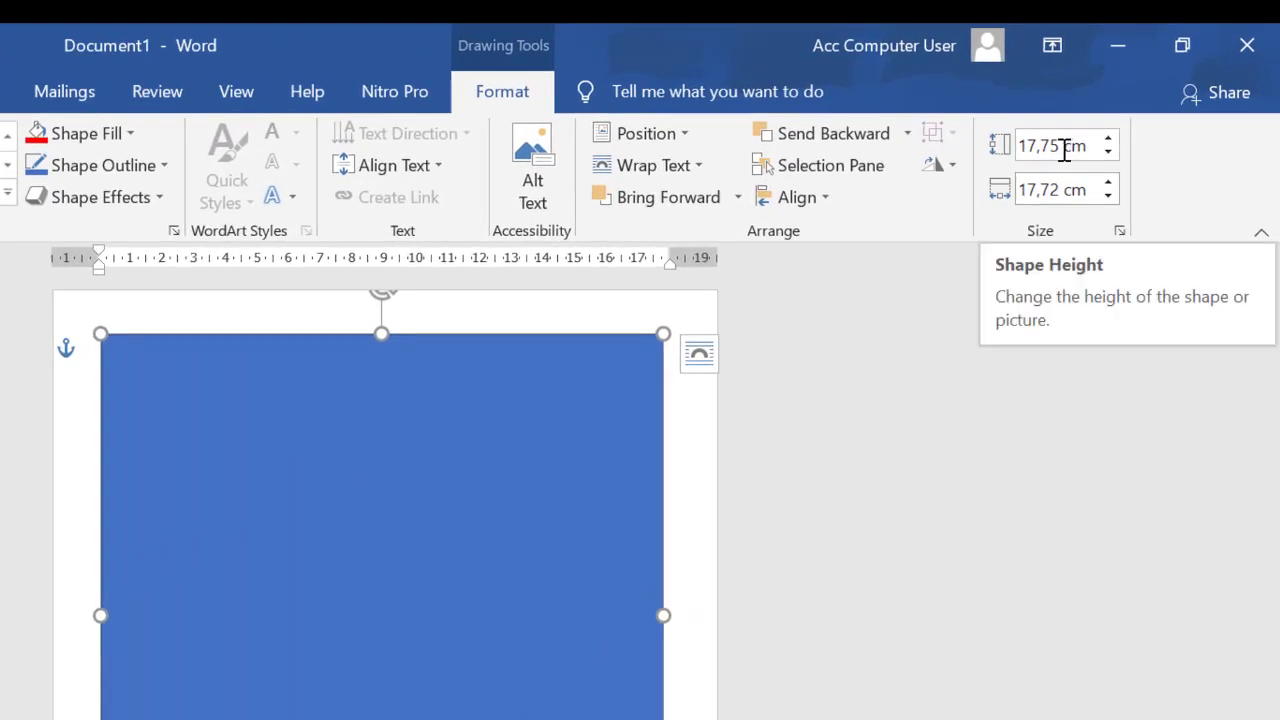
- Set the rectangle's height to 26,6 cm and its width to 18,7 cm
left_click(1065, 148)
left_click_drag(1017, 149, 1068, 150)
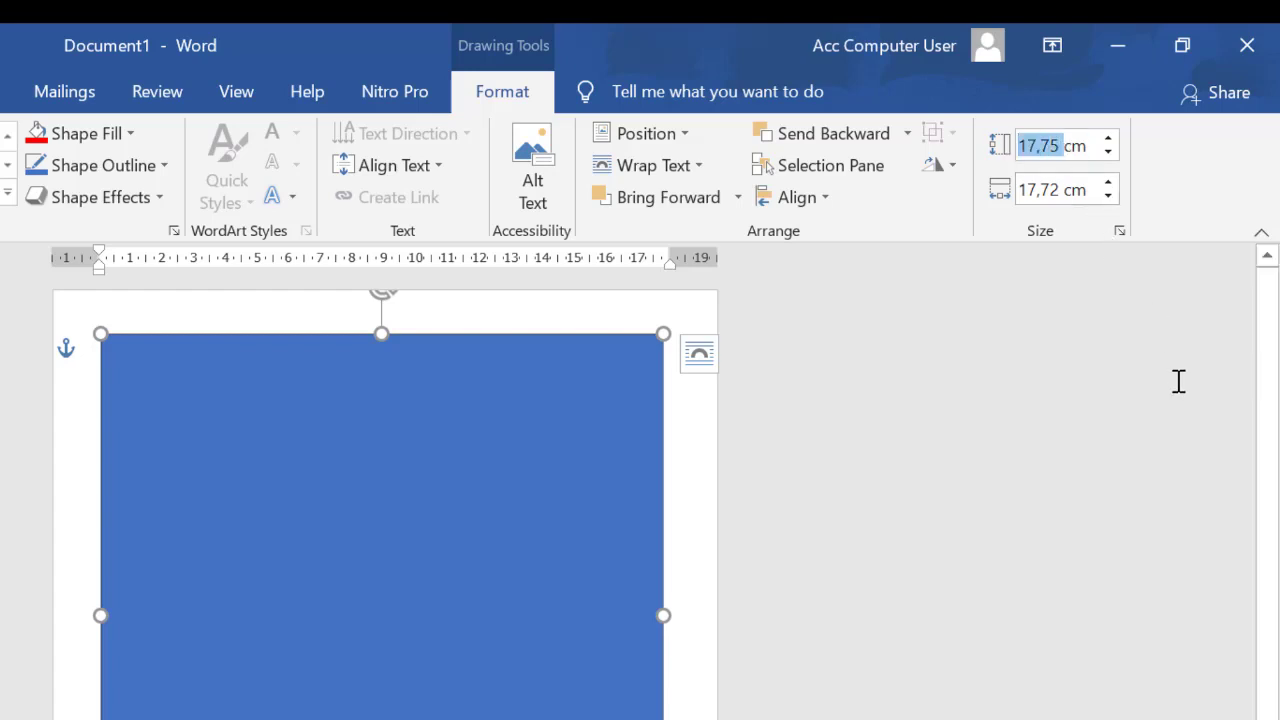
type("26")
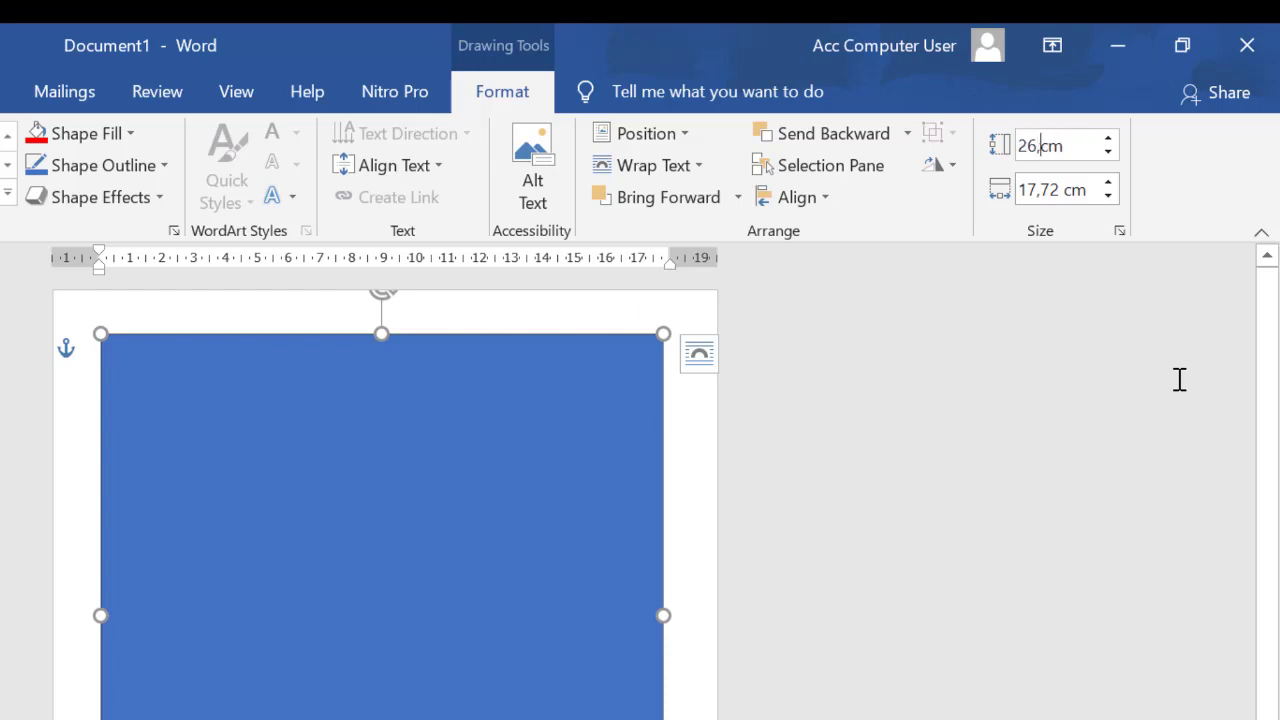
type(",6")
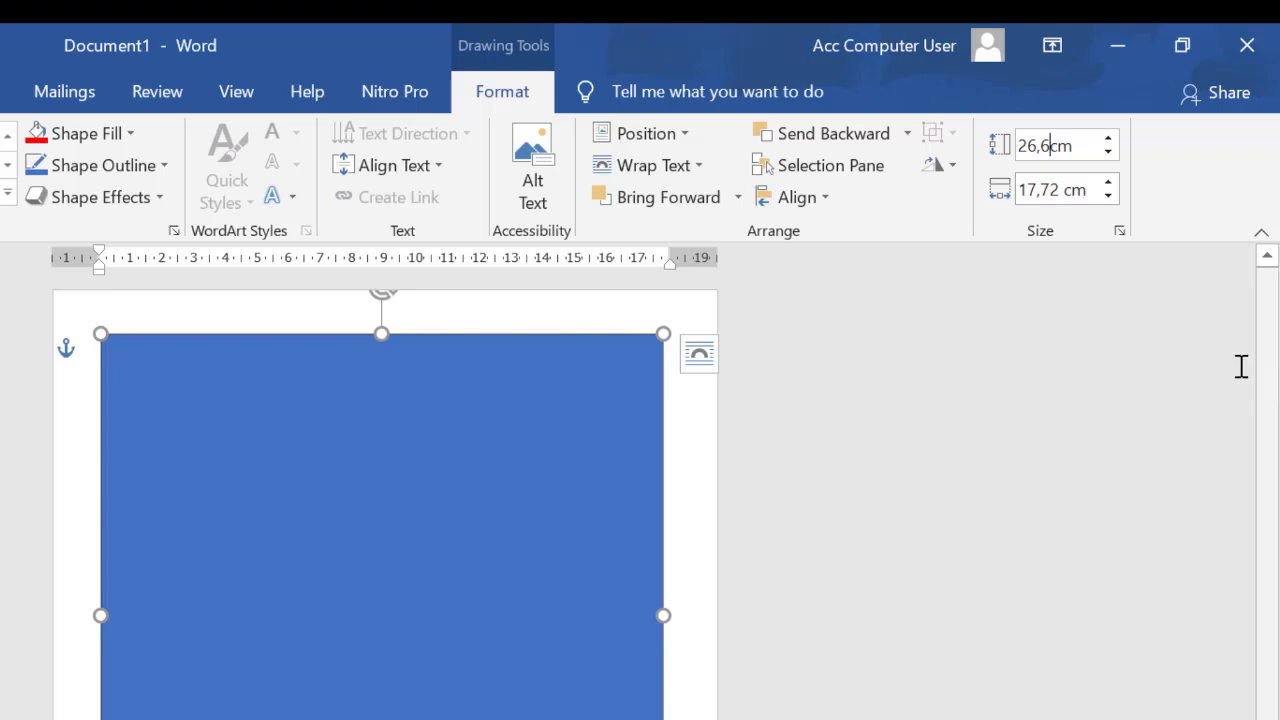
left_click_drag(1021, 190, 1059, 191)
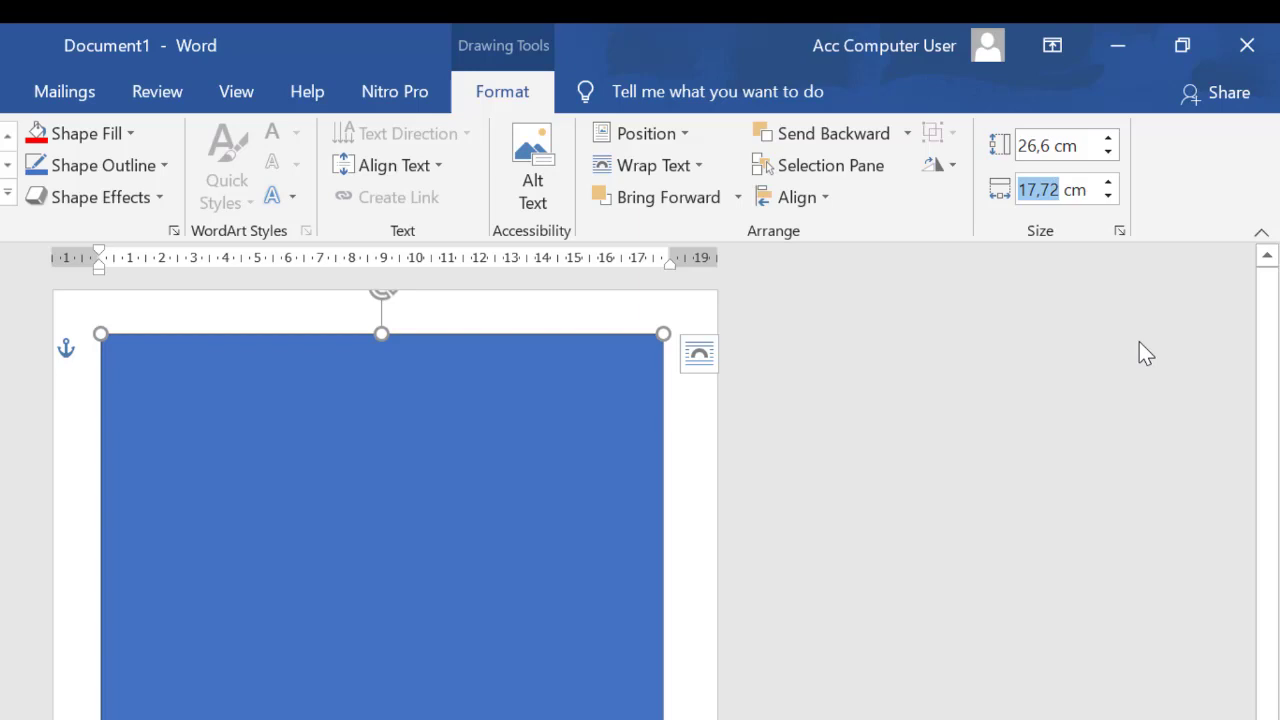
type("18")
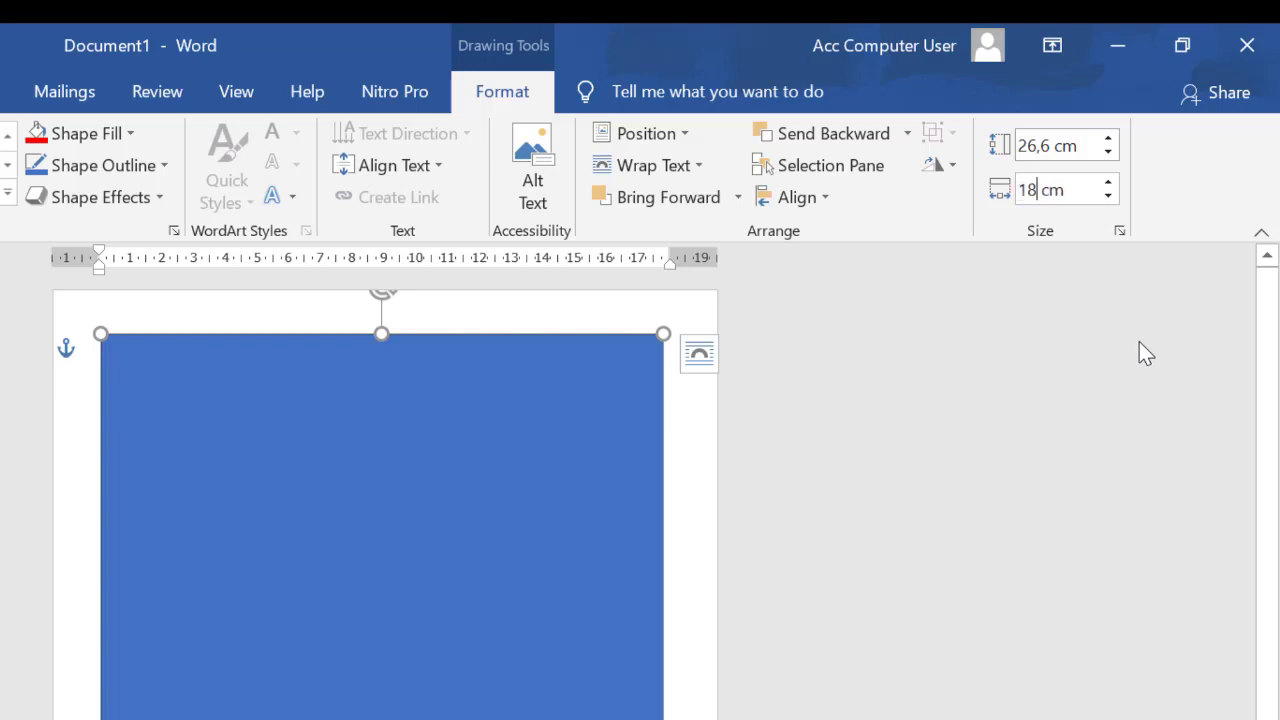
type(",7")
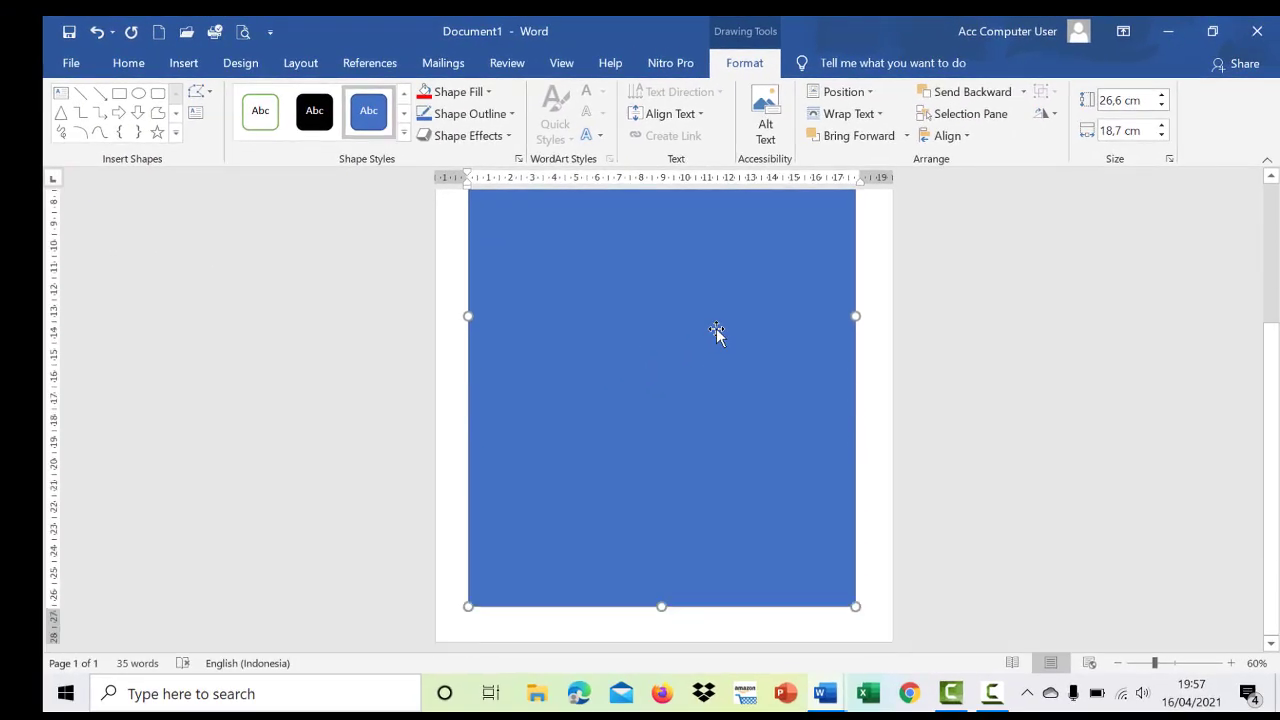
- Centre the rectangle horizontally and align it to the middle vertically, relative to the page margins
scroll(845, 360, "up", 4)
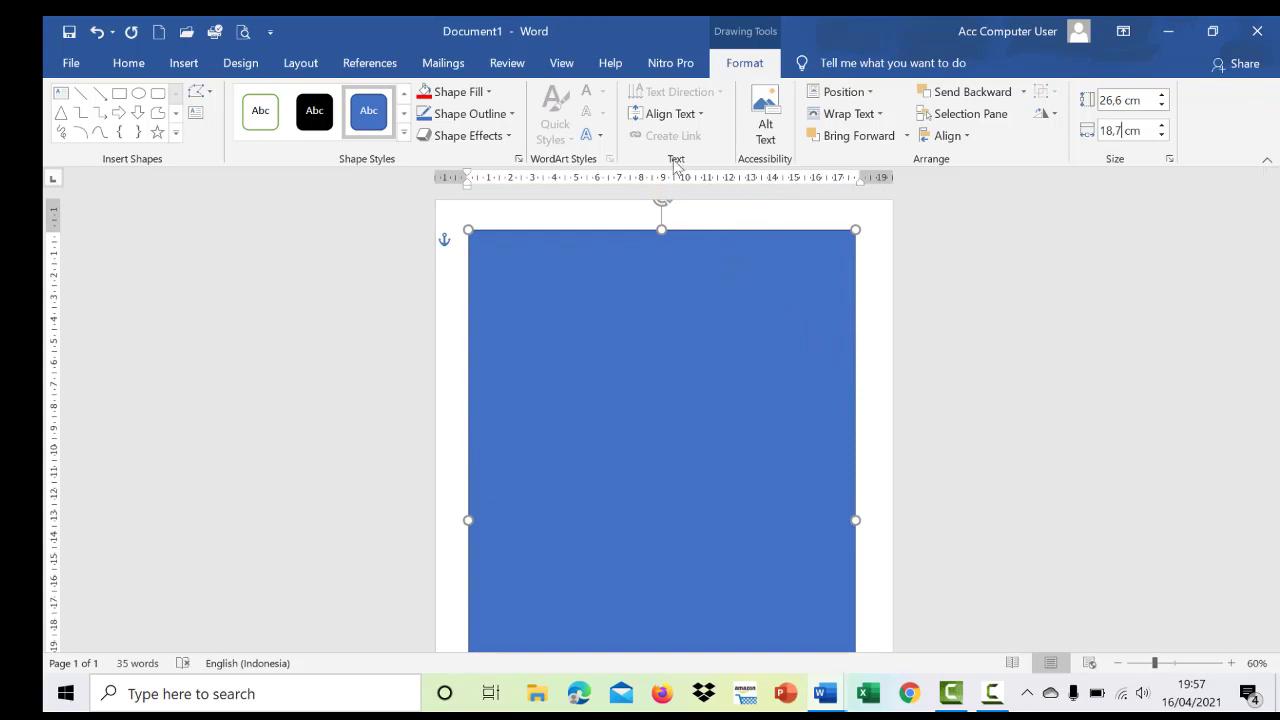
left_click(971, 140)
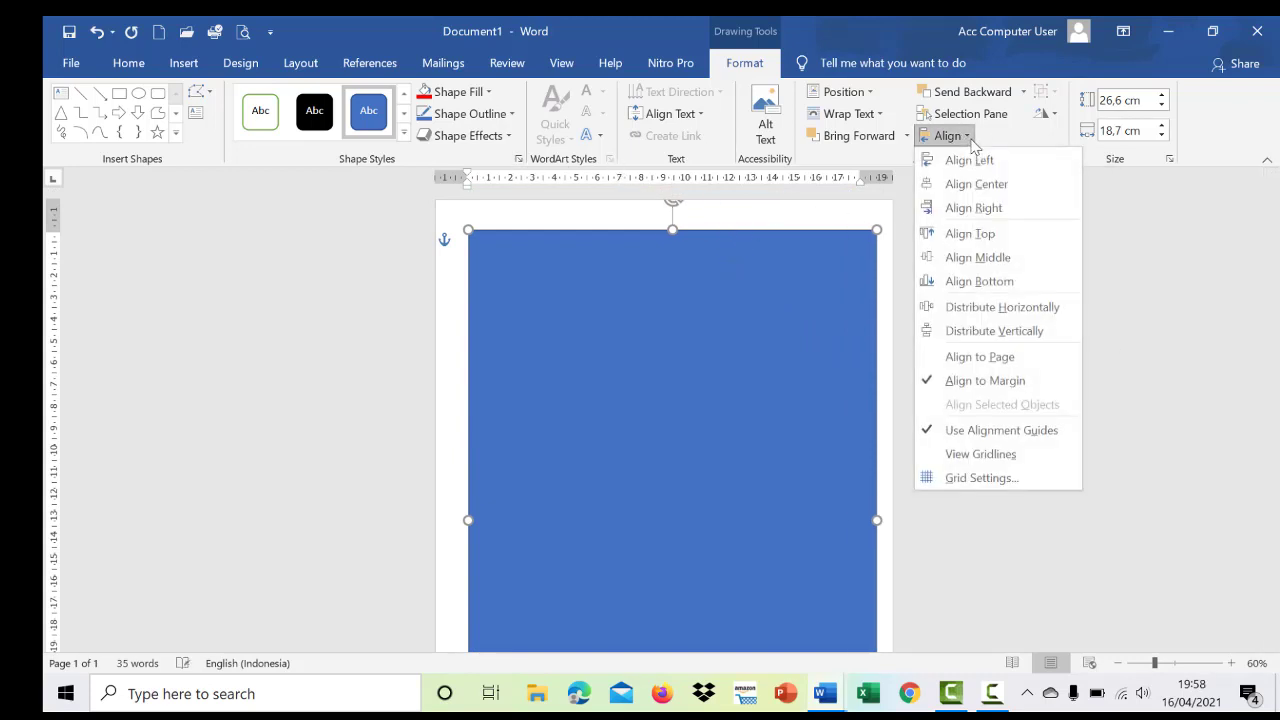
left_click(969, 160)
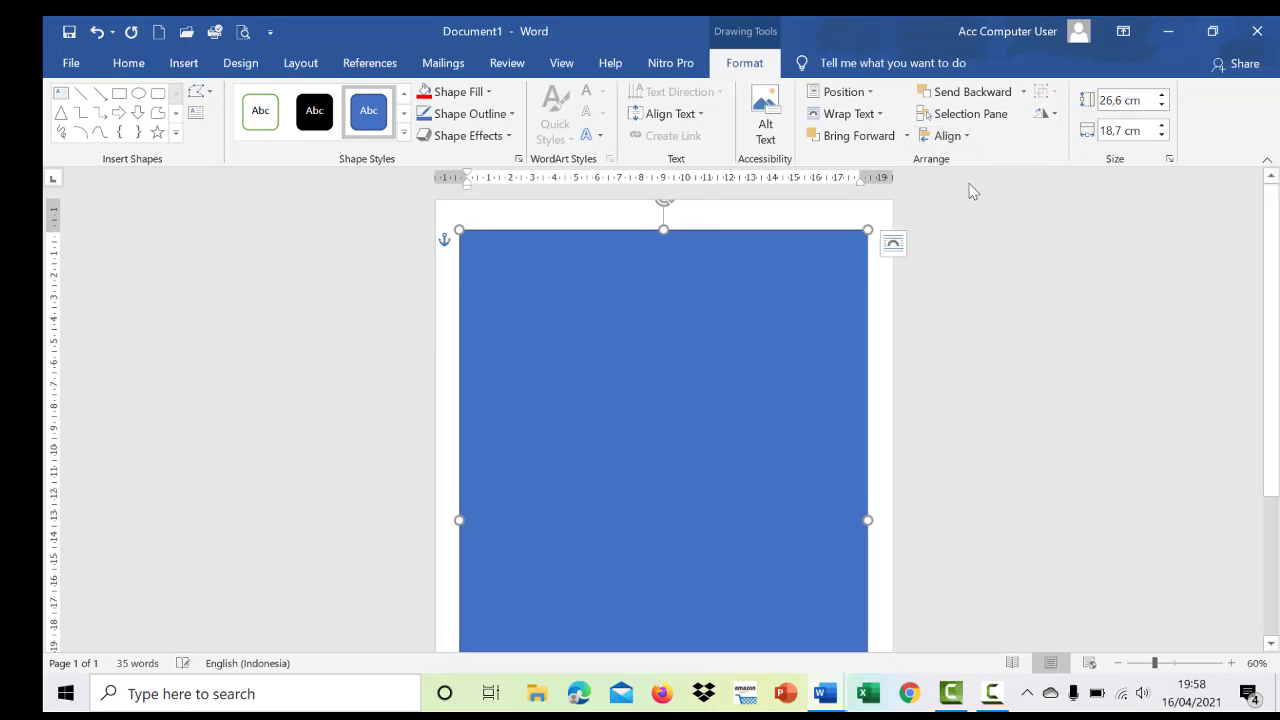
left_click(962, 136)
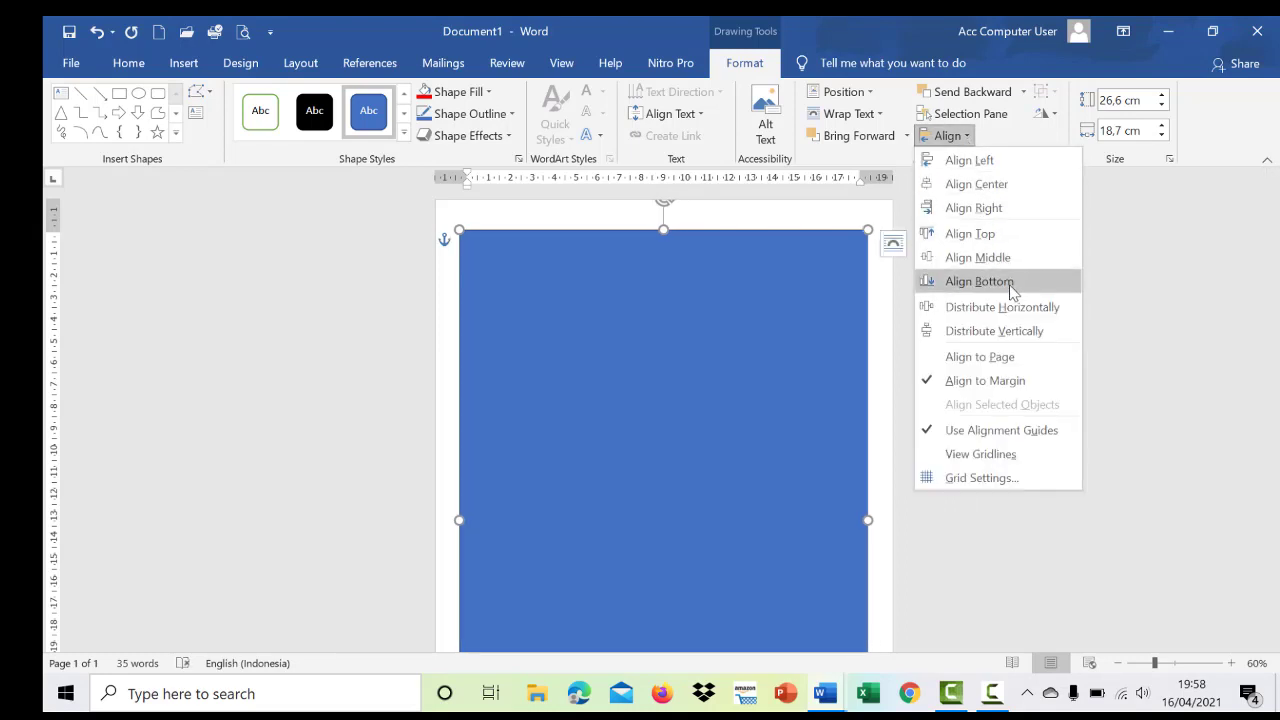
left_click(1002, 265)
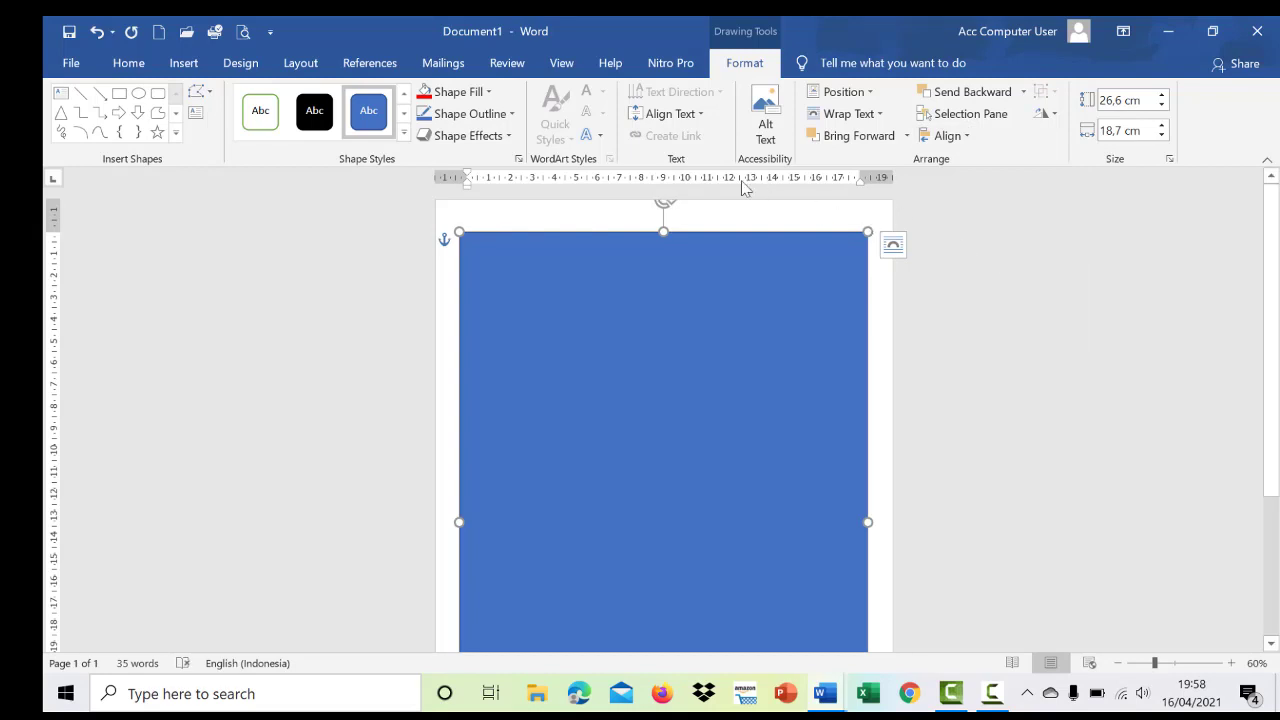
- Fill the background rectangle with the standard Light Blue colour and remove its outline
left_click(489, 92)
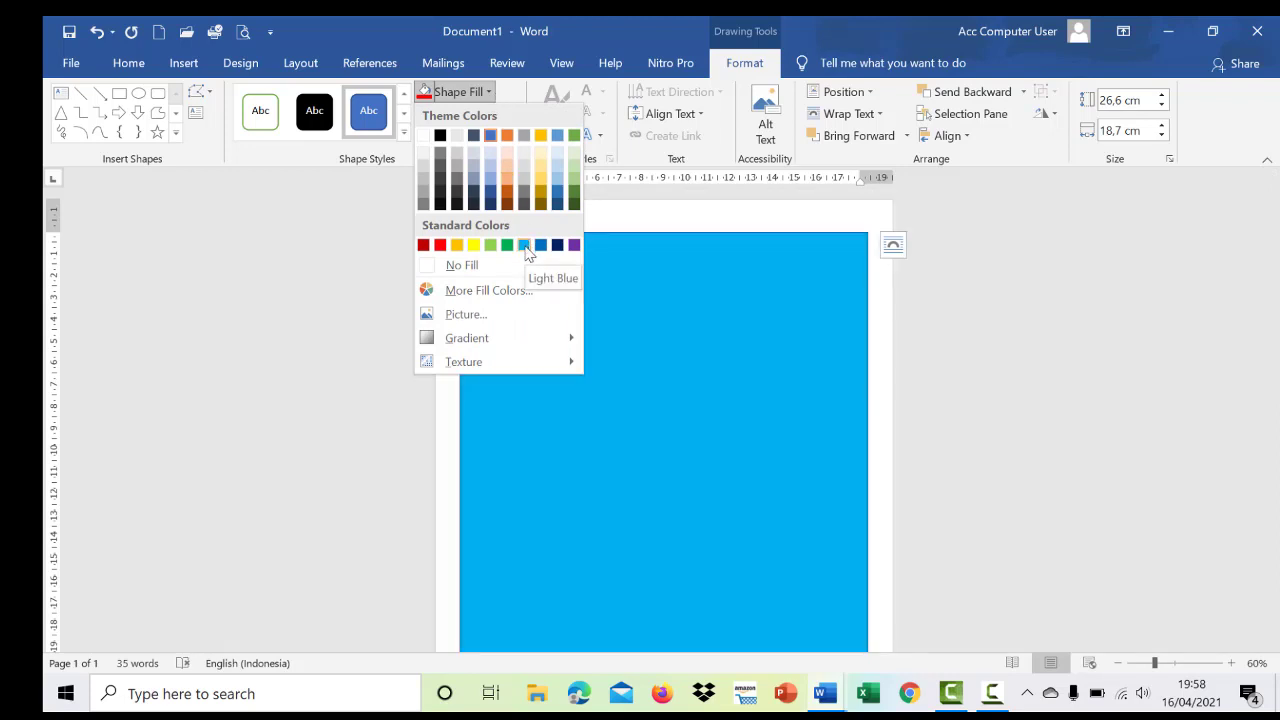
left_click(524, 246)
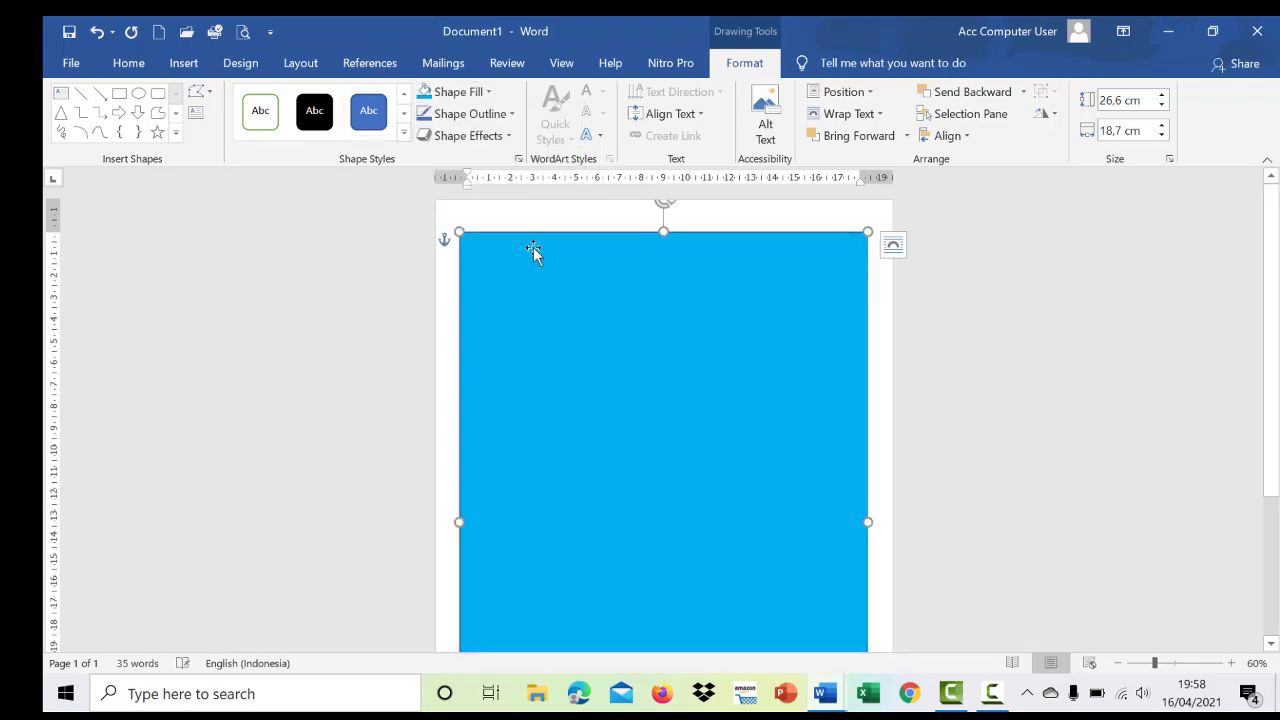
left_click(512, 114)
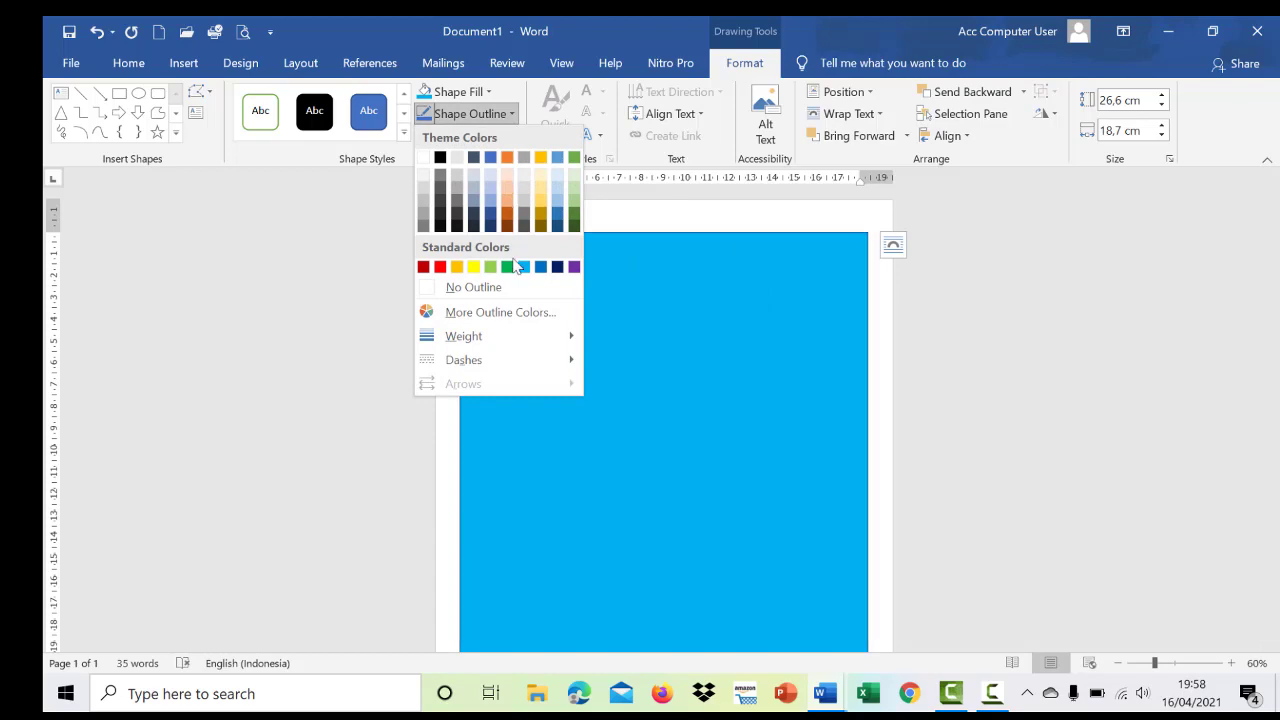
left_click(489, 291)
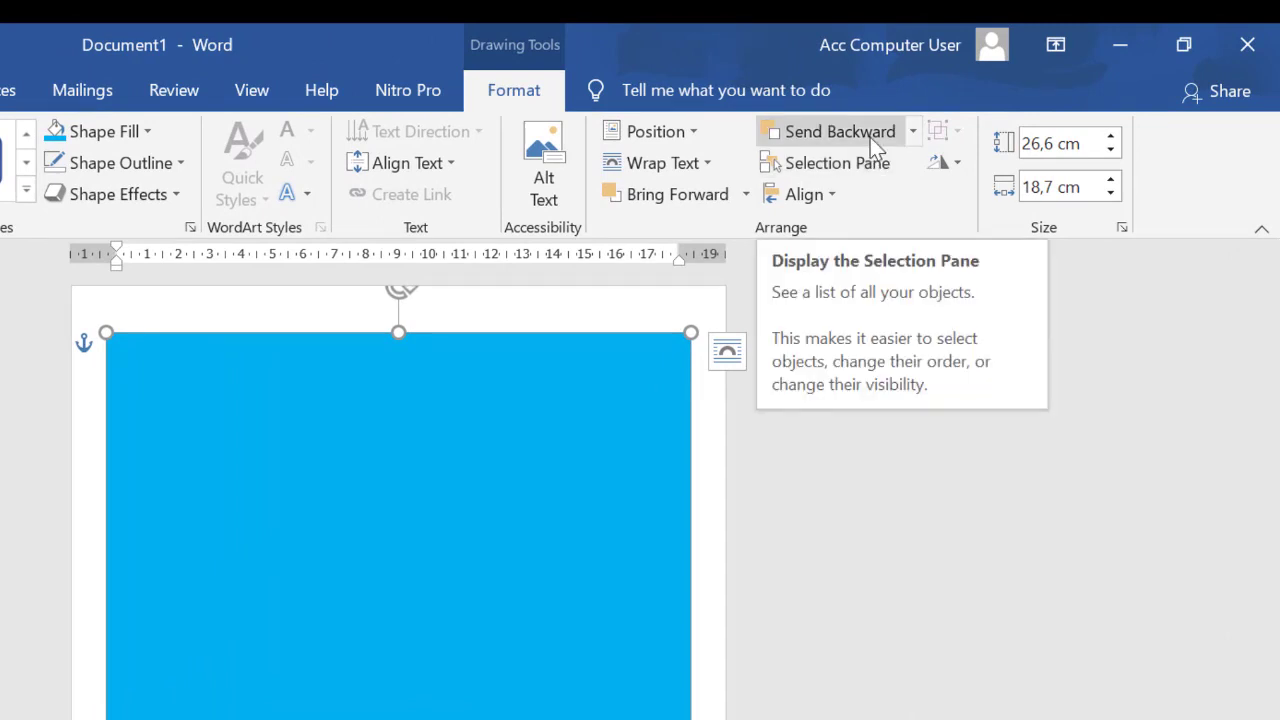
- Send the light blue rectangle to the back, behind the title, table, slogans, pictures and red message shape
left_click(840, 132)
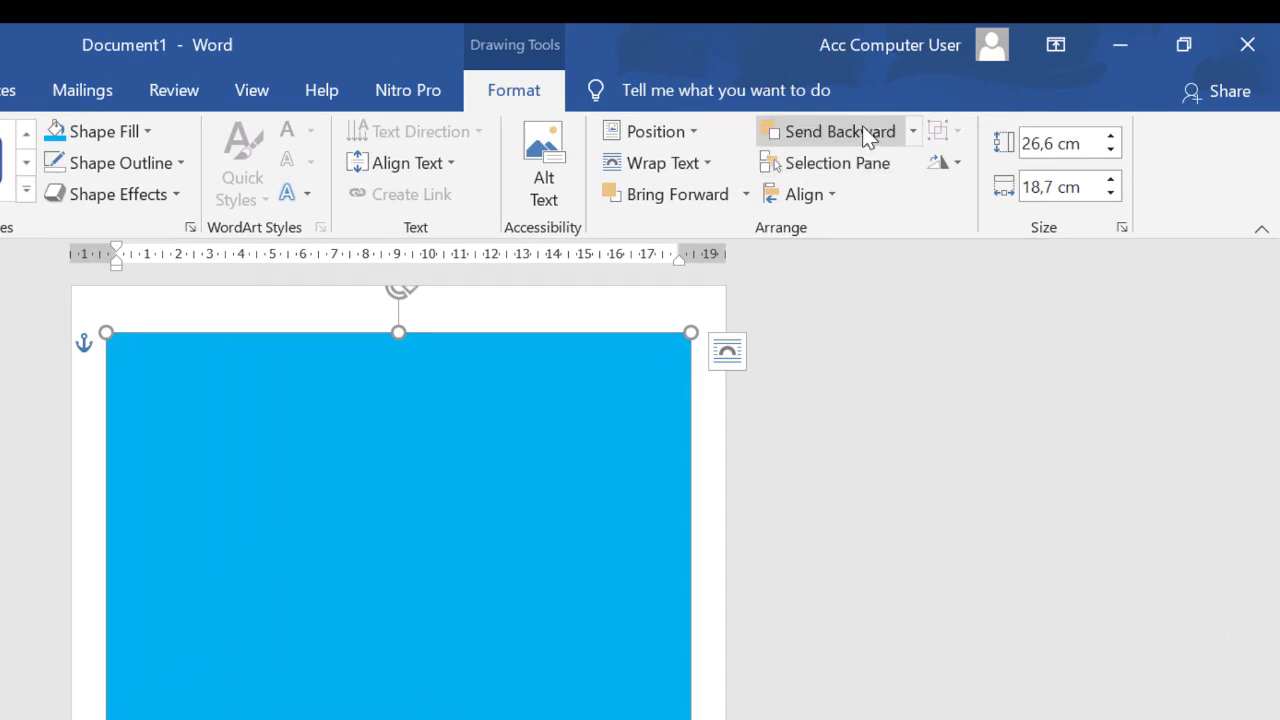
left_click(840, 132)
left_click(840, 132)
left_click(840, 132)
left_click(840, 132)
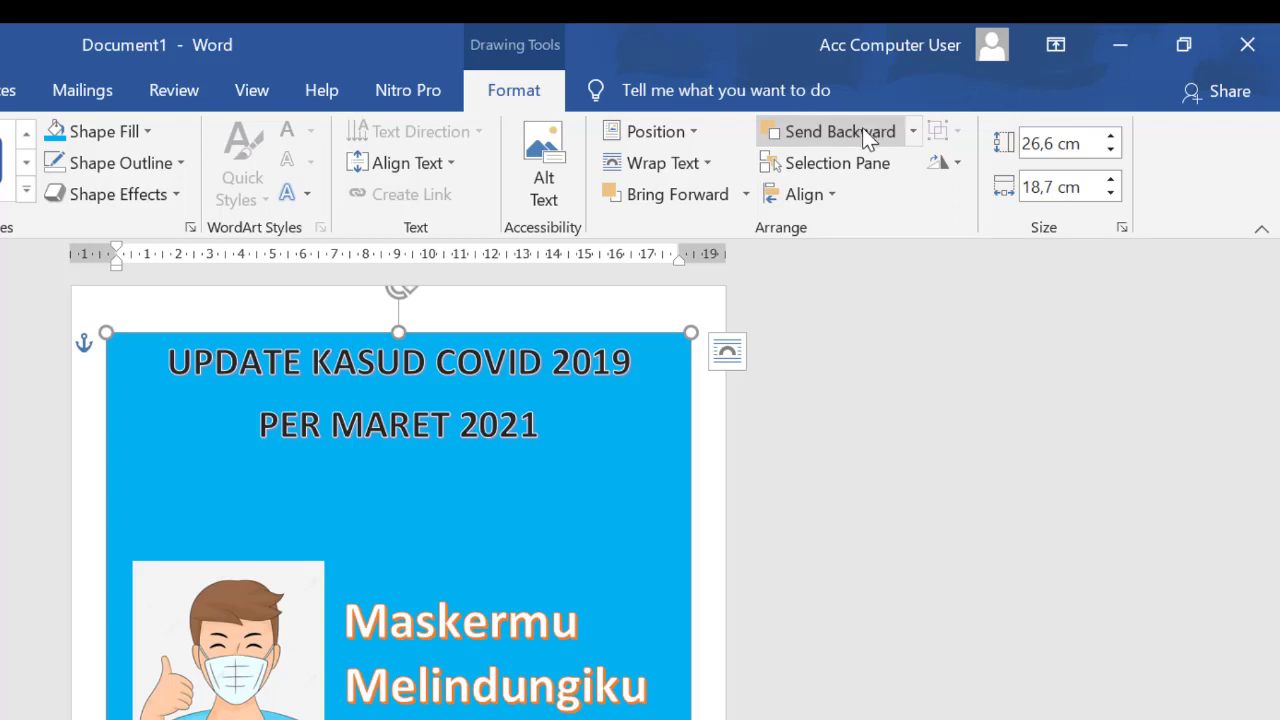
left_click(913, 132)
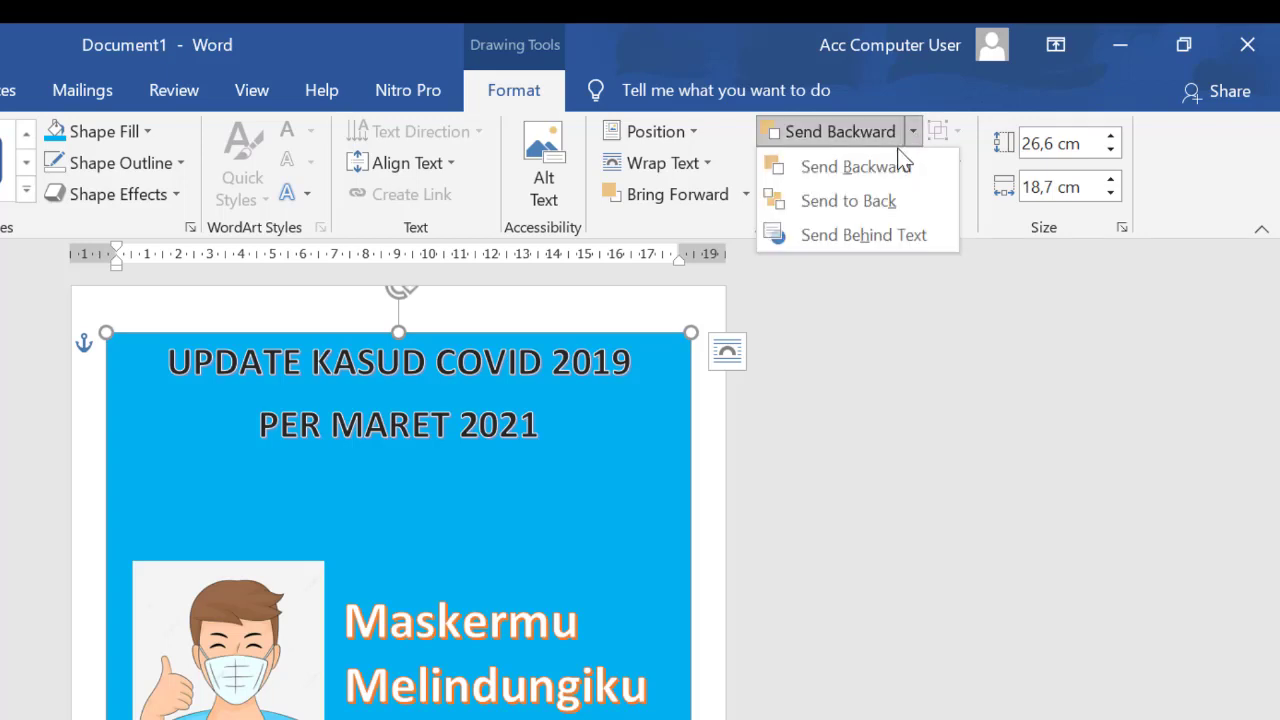
left_click(884, 205)
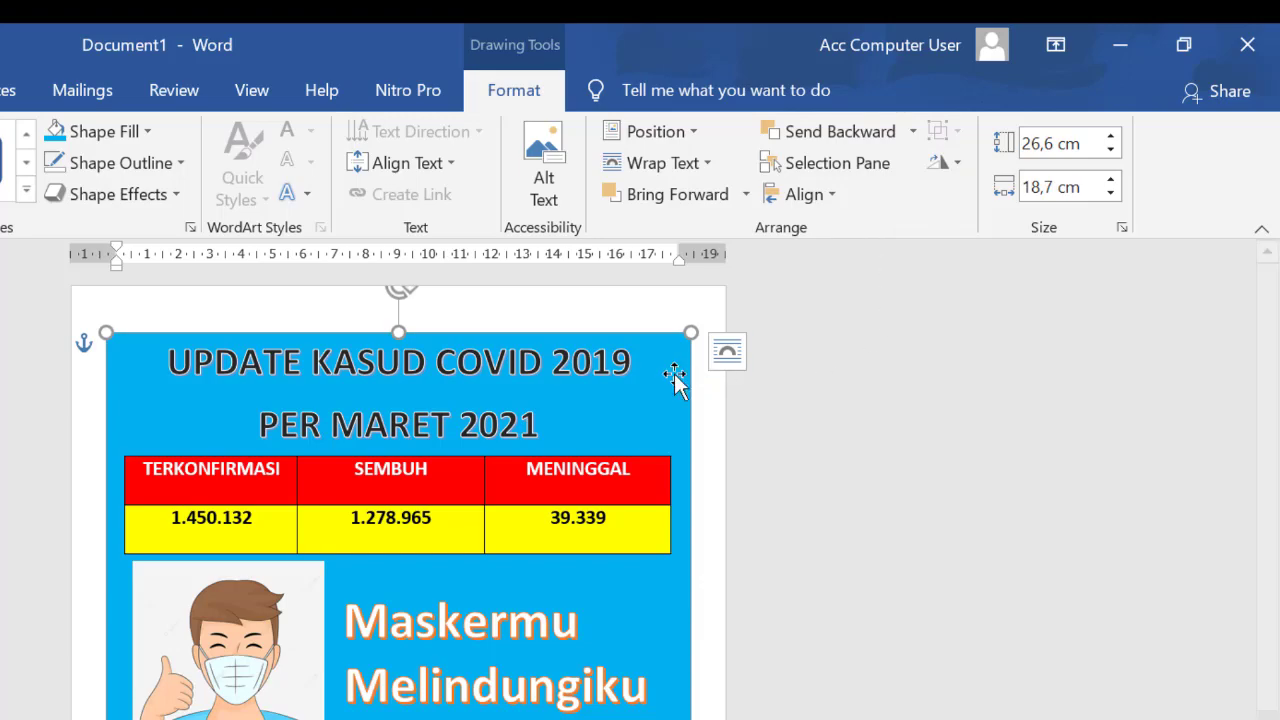
- Make the light grey background of the picture beside Maskermu Melindungiku transparent with Set Transparent Color
scroll(675, 385, "down", 4)
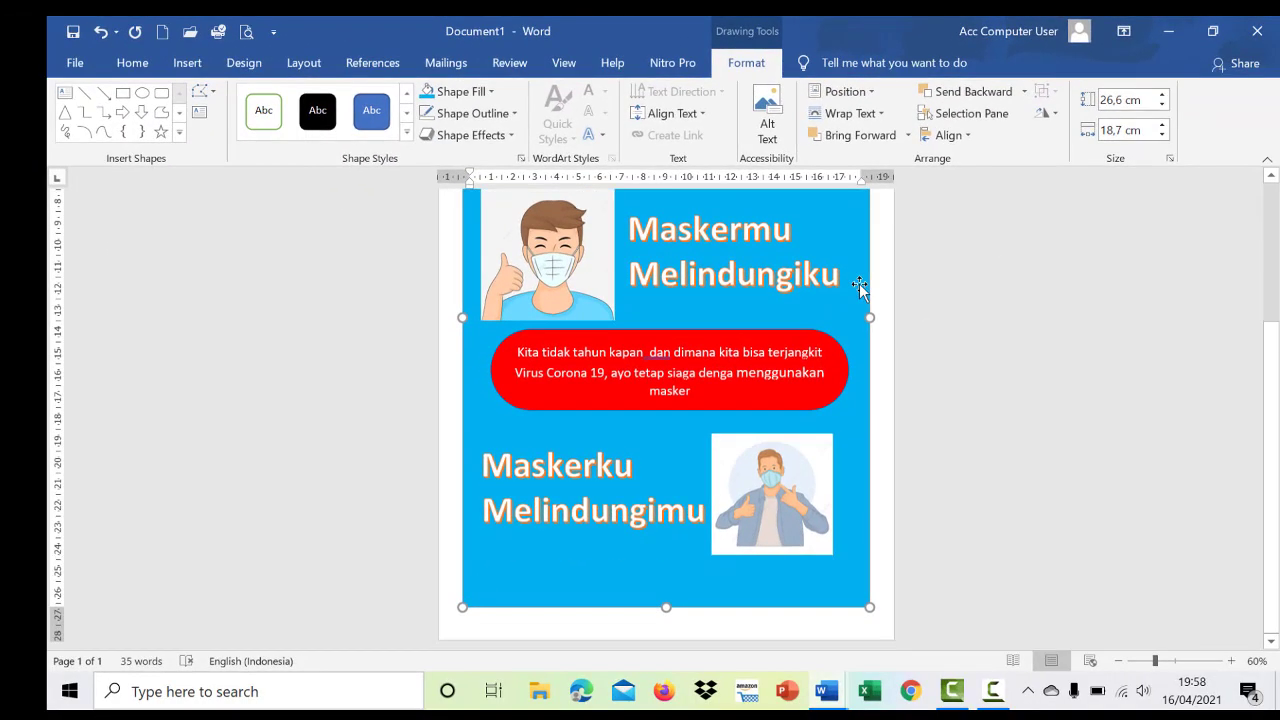
scroll(859, 283, "up", 4)
scroll(917, 280, "down", 1)
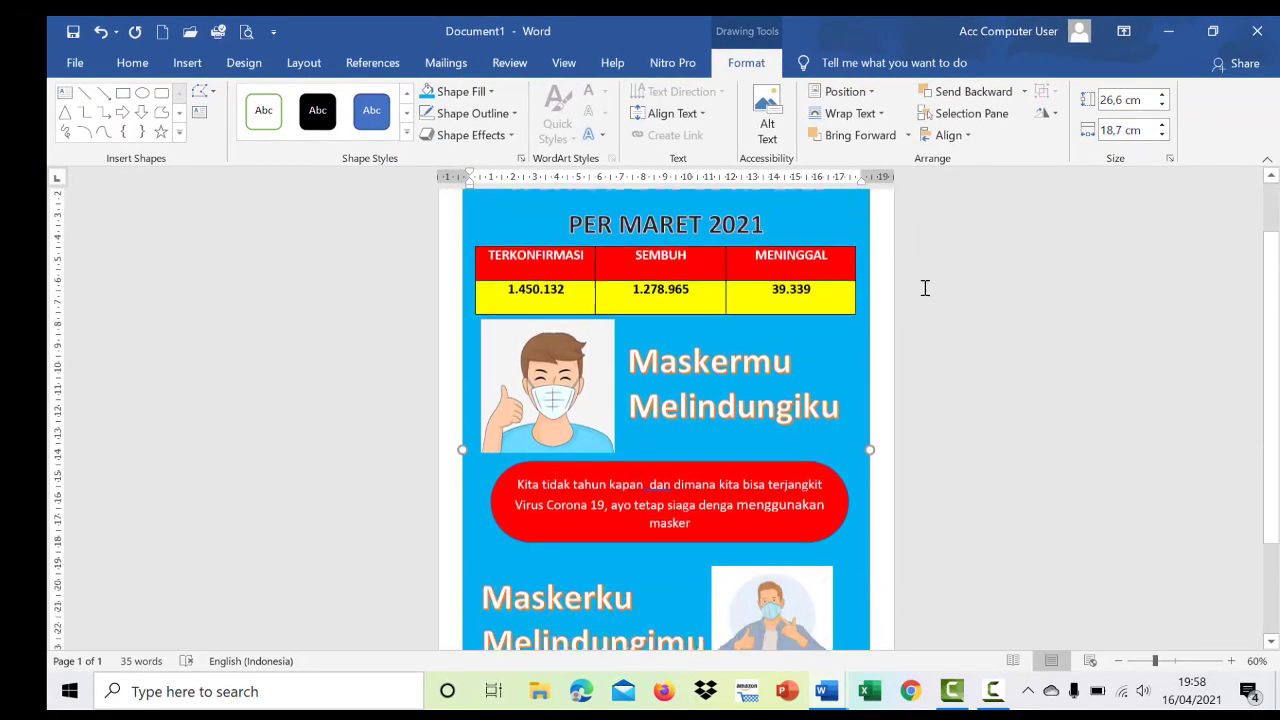
scroll(924, 287, "down", 3)
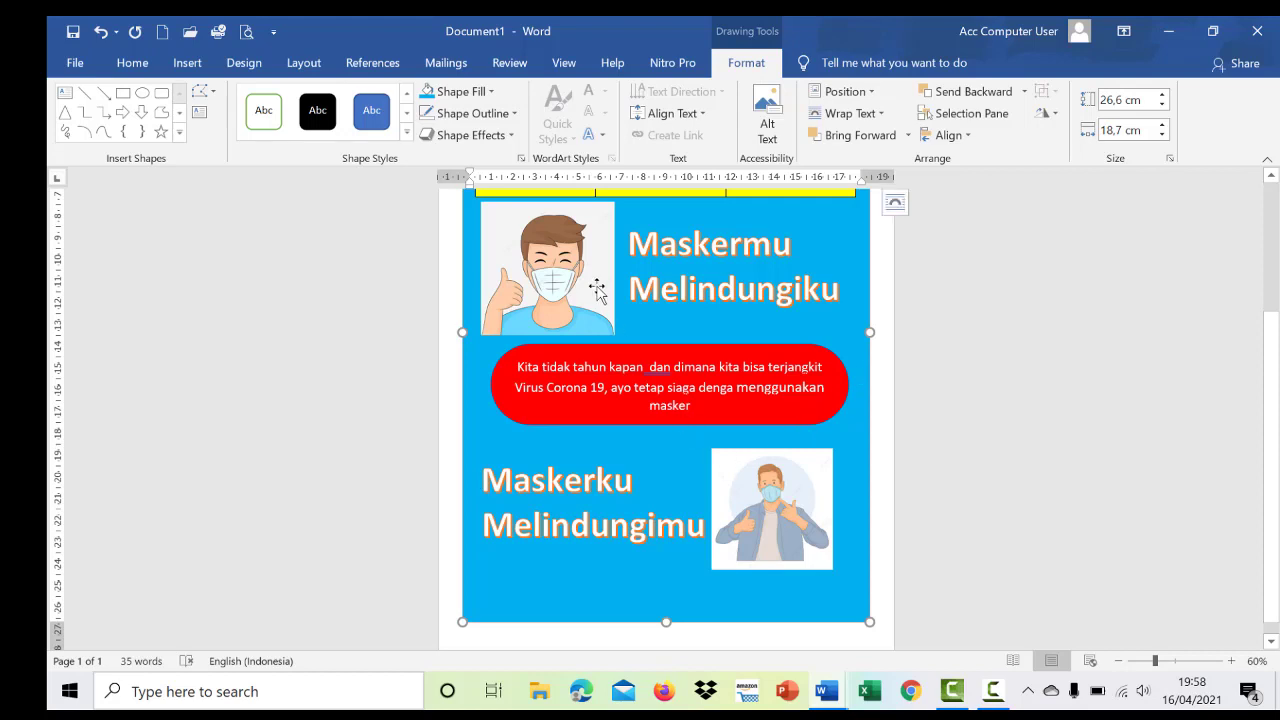
scroll(572, 266, "up", 1)
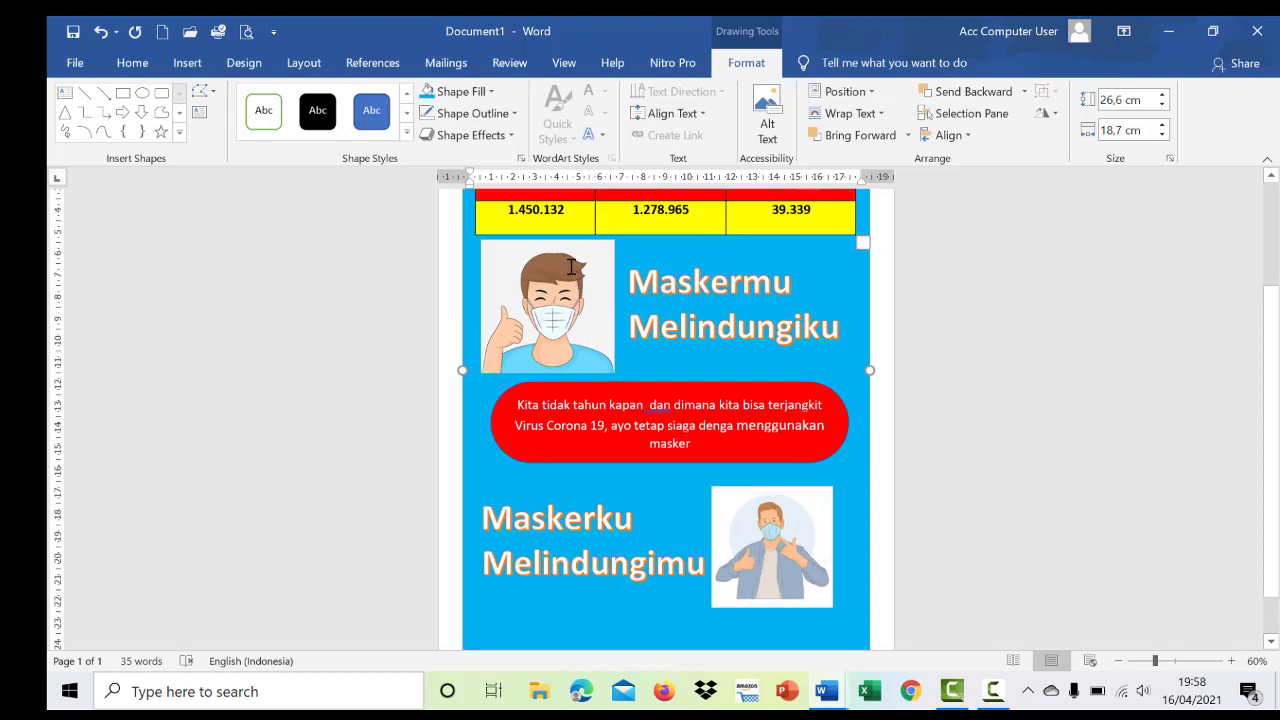
scroll(572, 266, "up", 4)
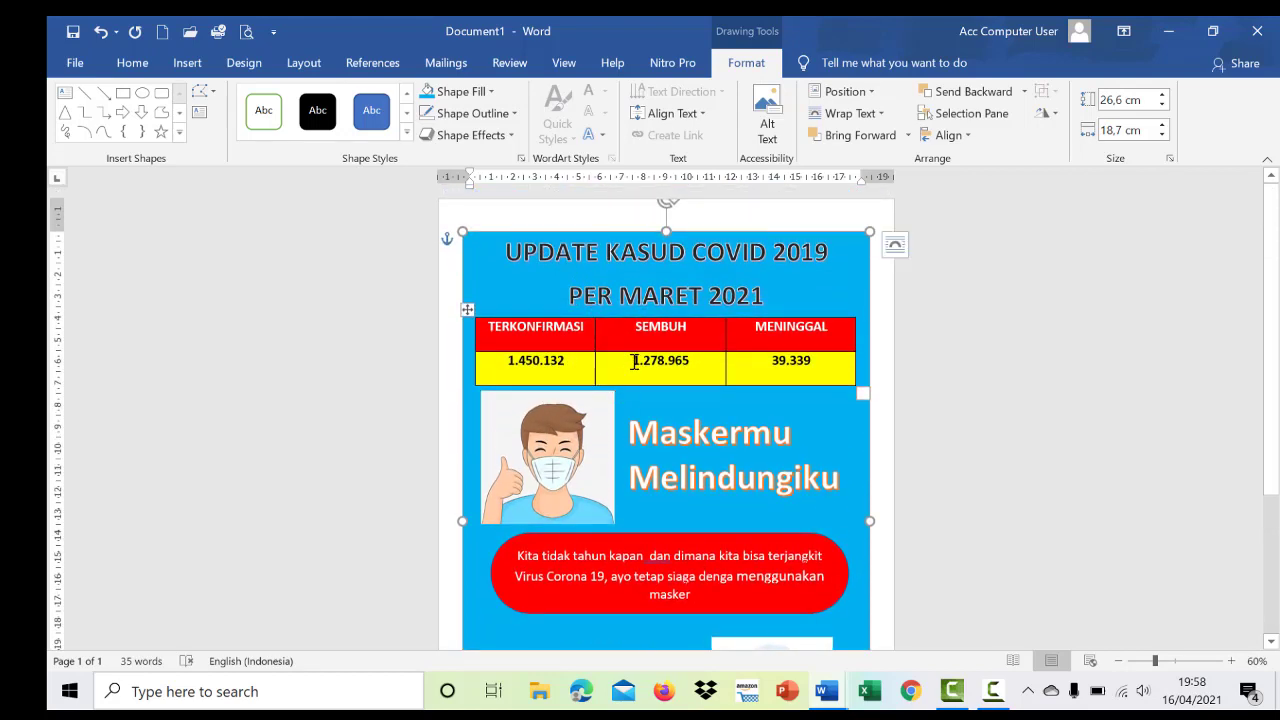
left_click(597, 447)
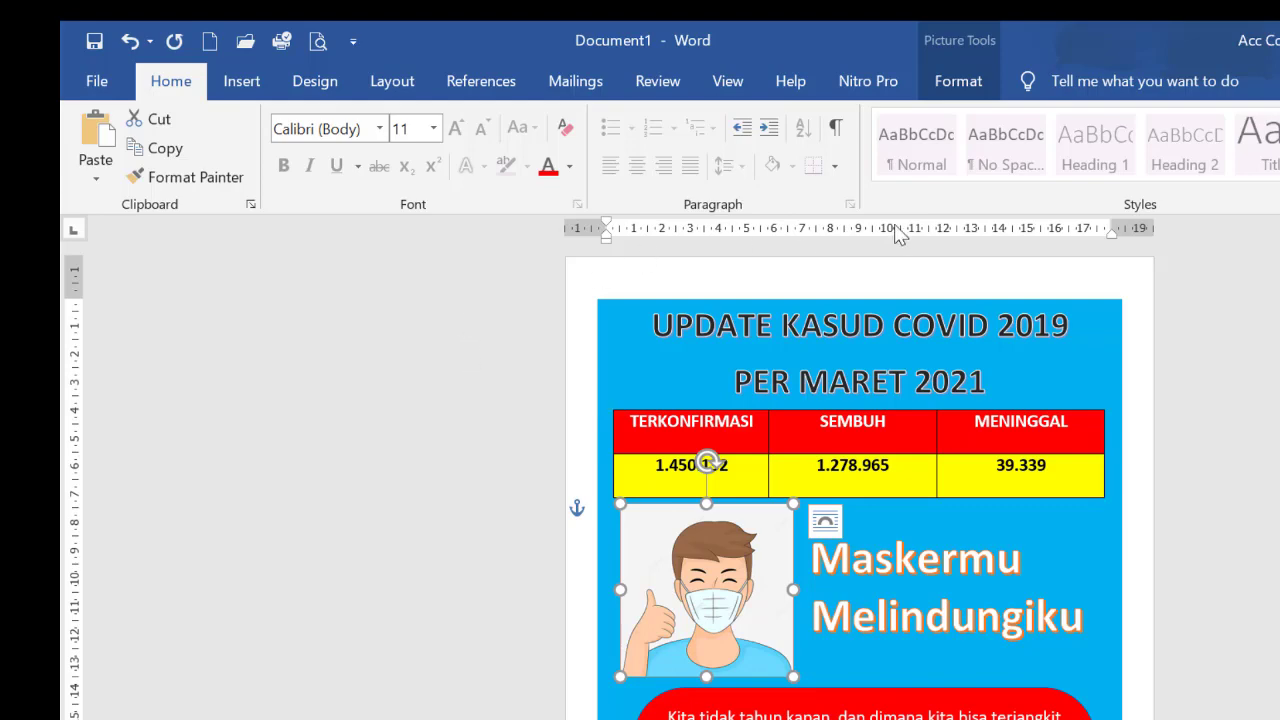
left_click(958, 84)
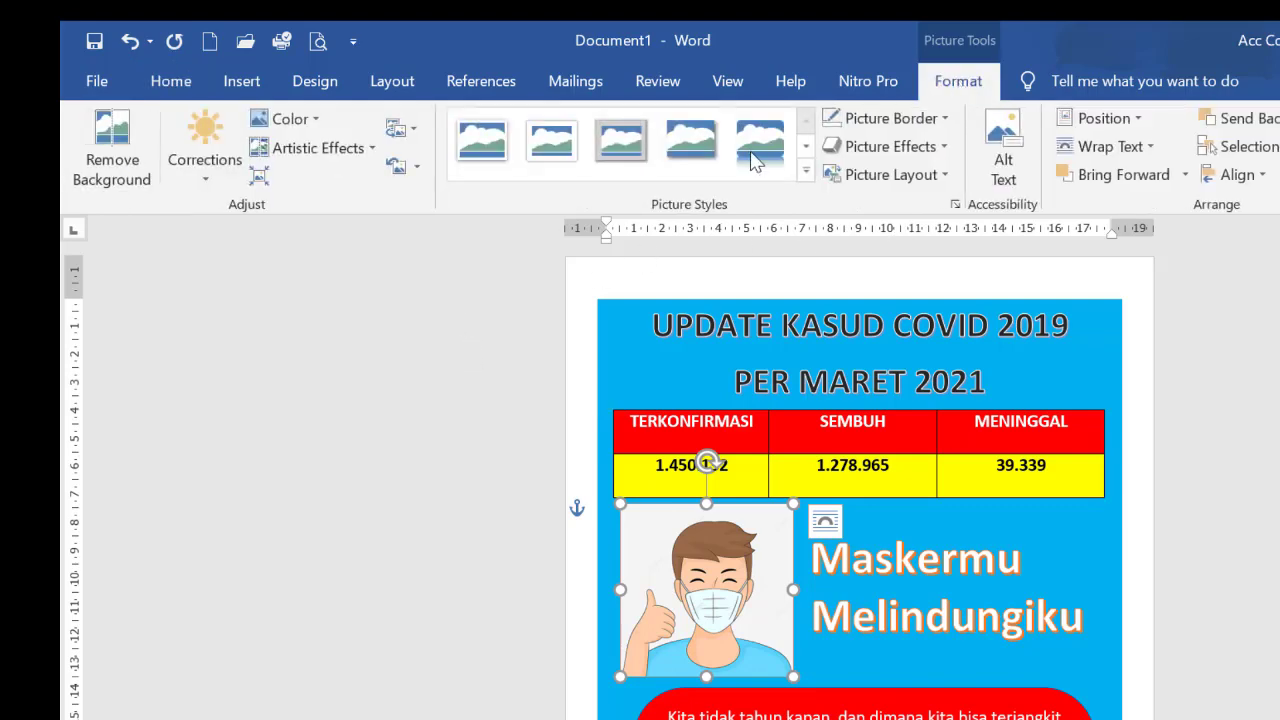
left_click(319, 123)
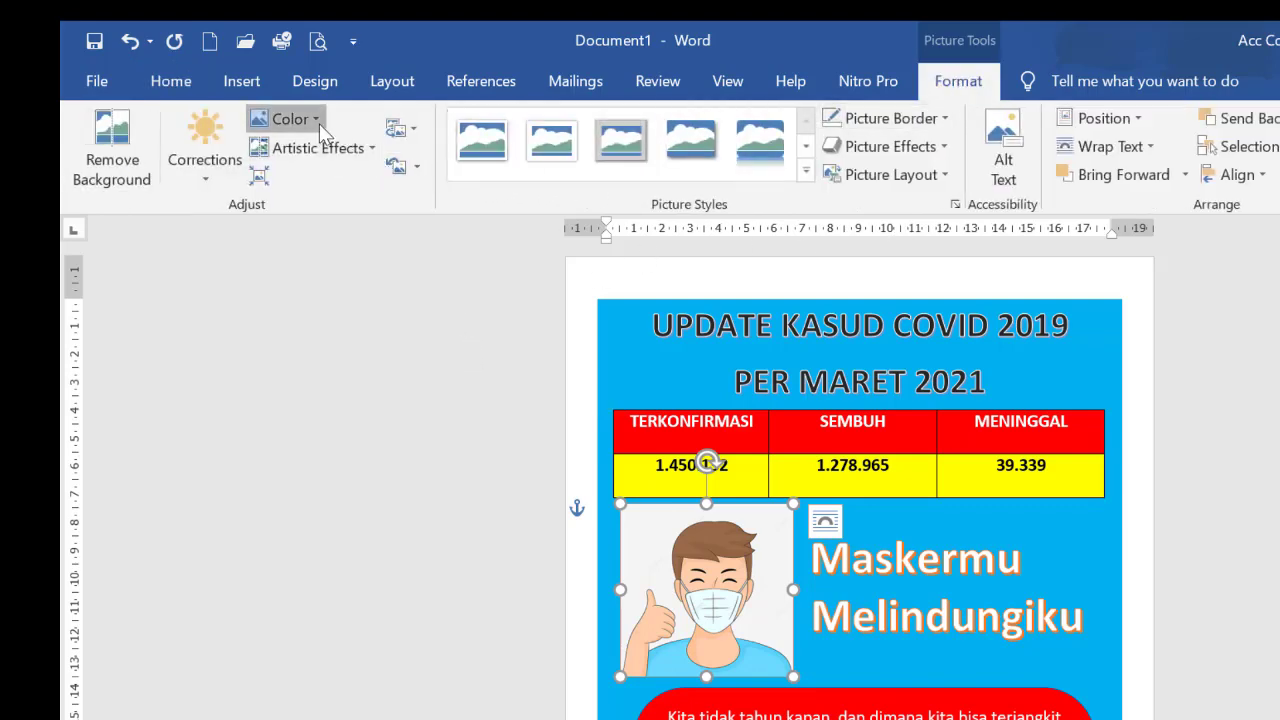
scroll(264, 438, "down", 1)
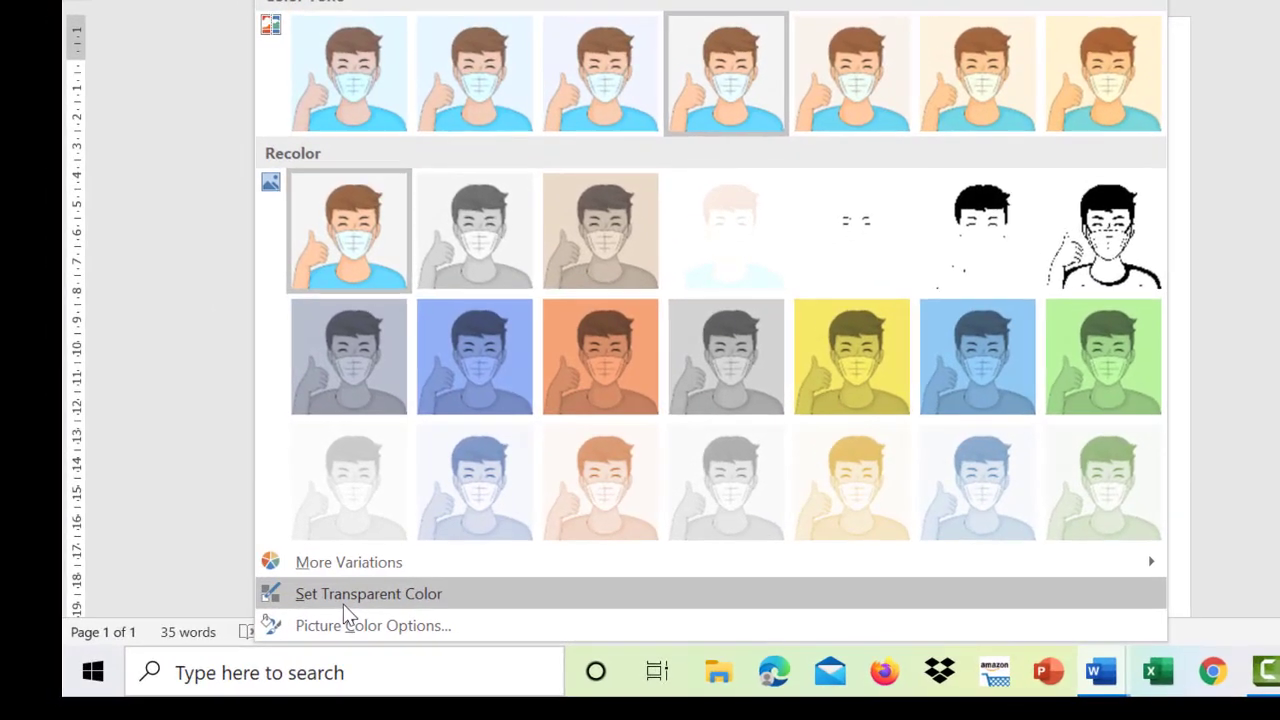
left_click(344, 604)
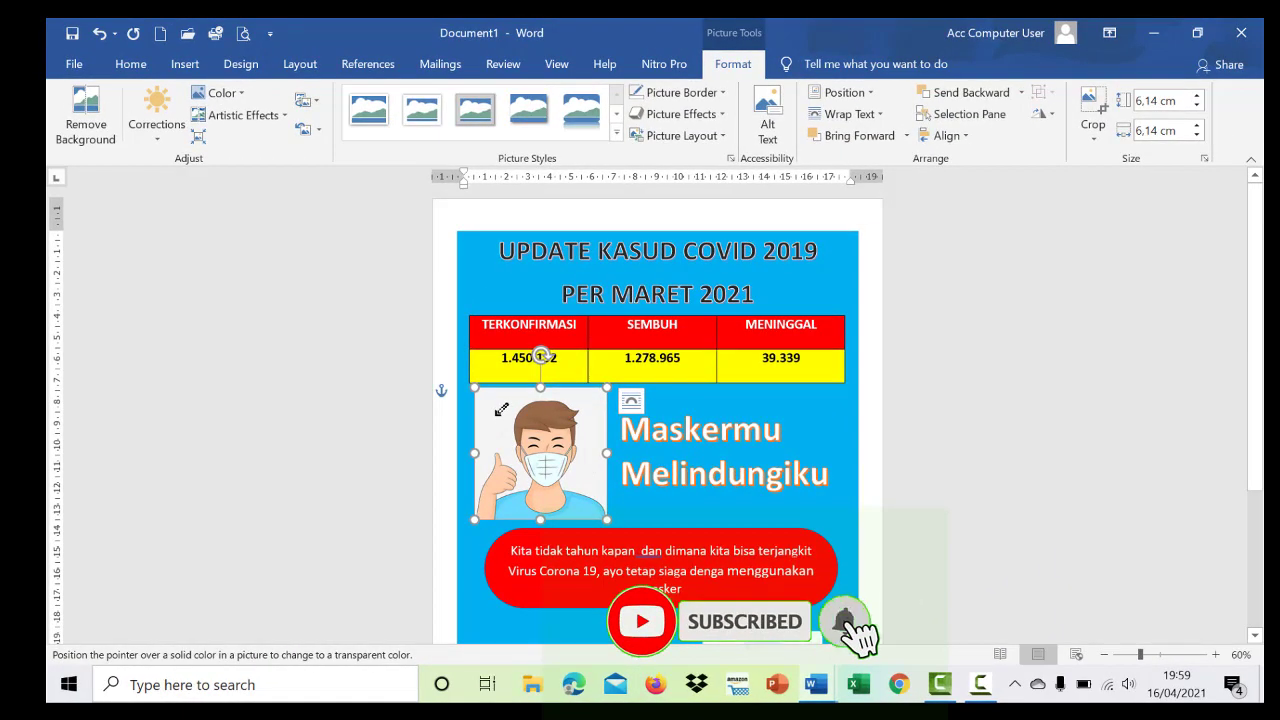
left_click(541, 396)
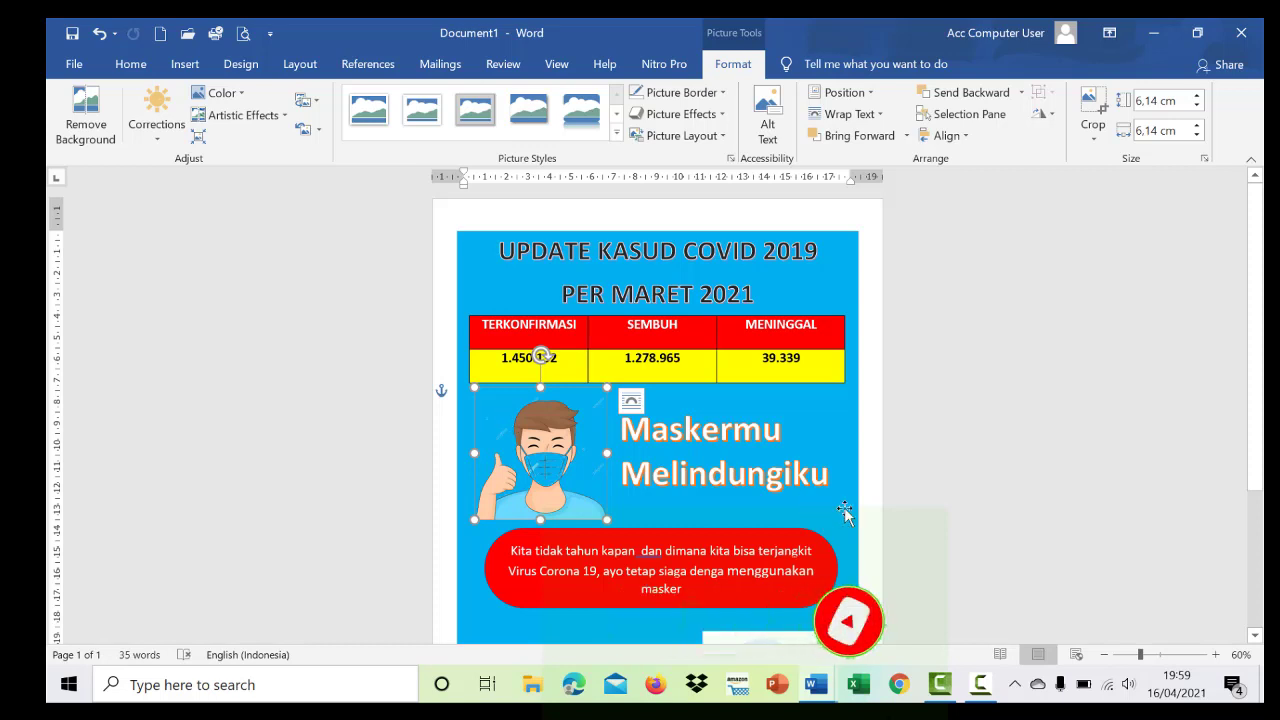
- Make the white background of the picture beside Maskerku Melindungimu transparent with Set Transparent Color and deselect the picture
scroll(943, 492, "down", 3)
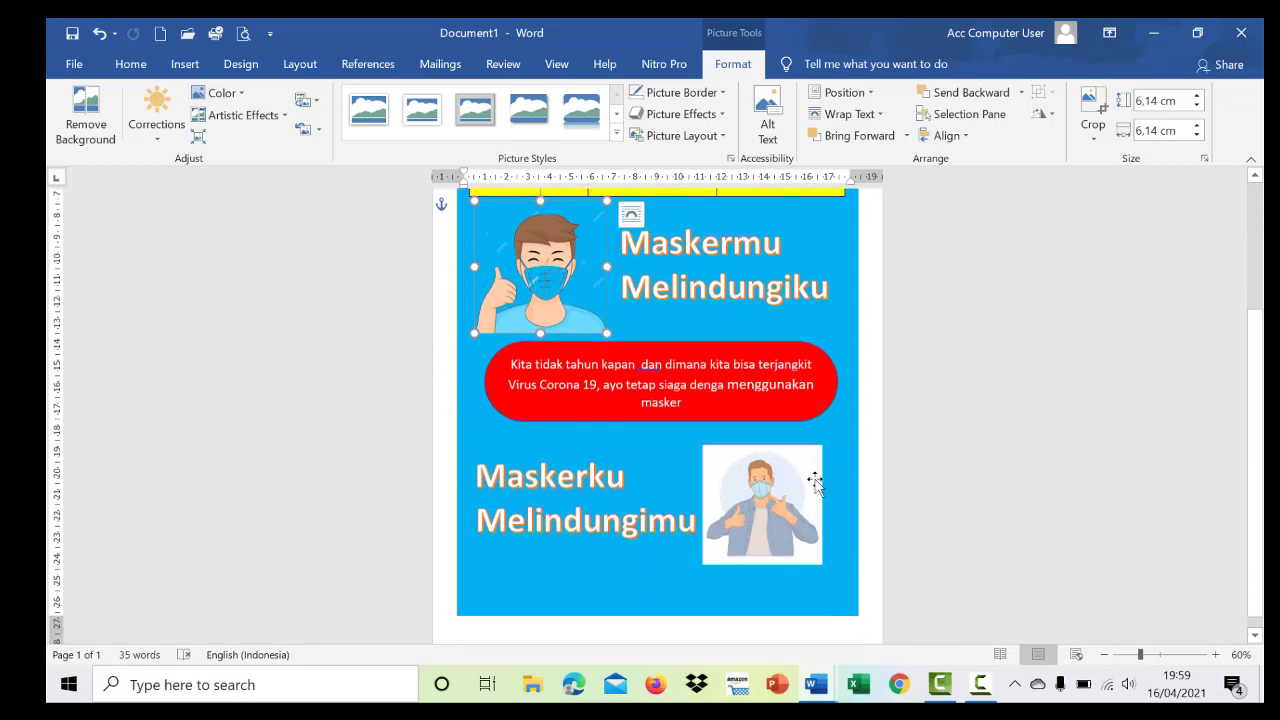
left_click(805, 485)
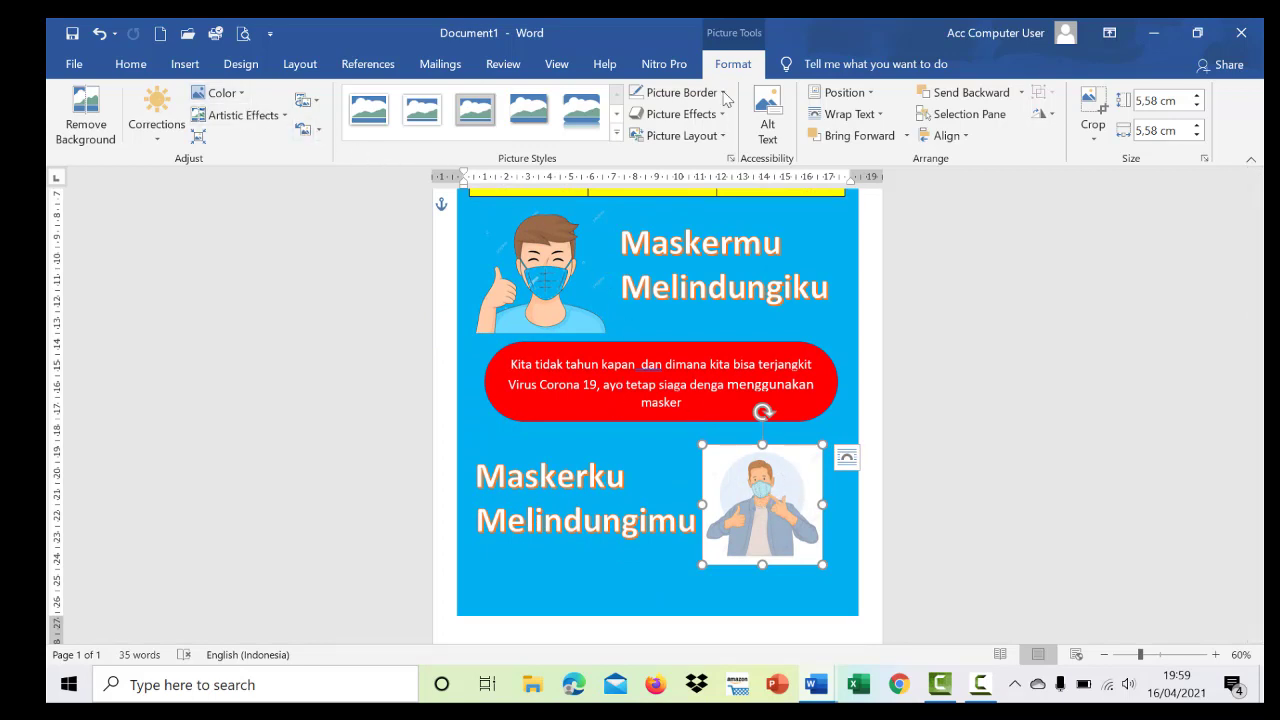
left_click(248, 97)
scroll(231, 320, "down", 1)
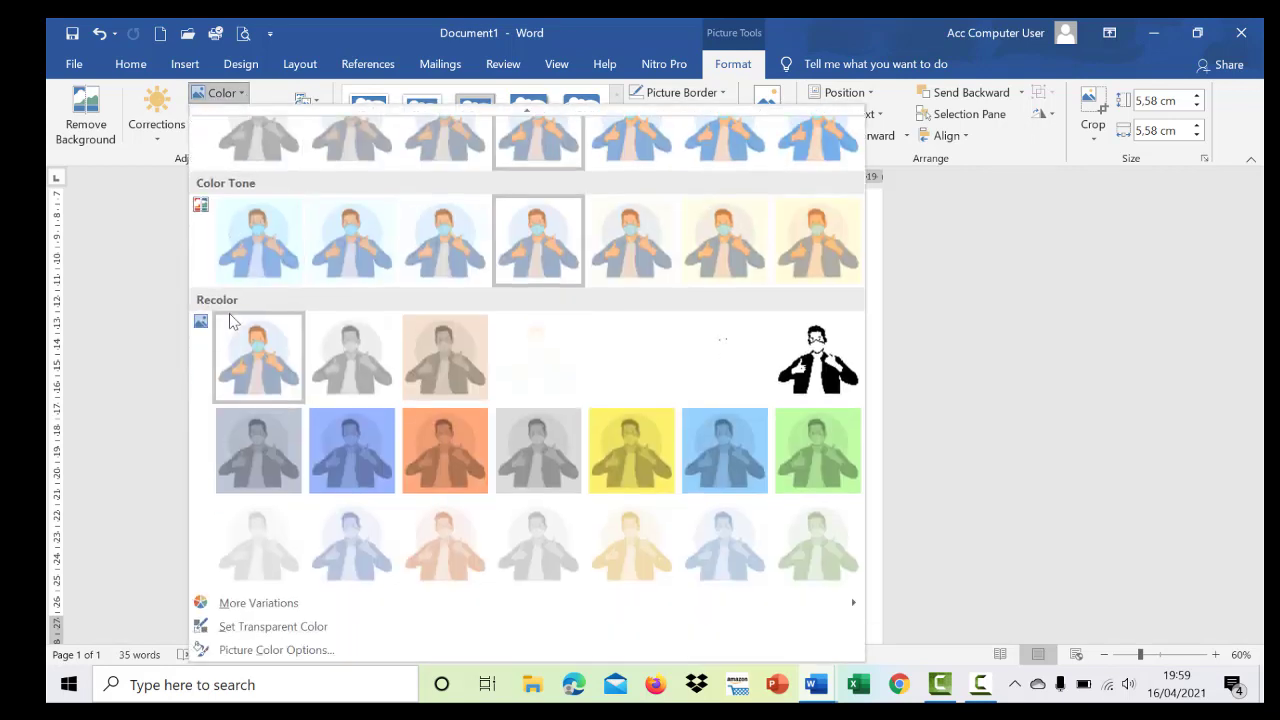
left_click(270, 627)
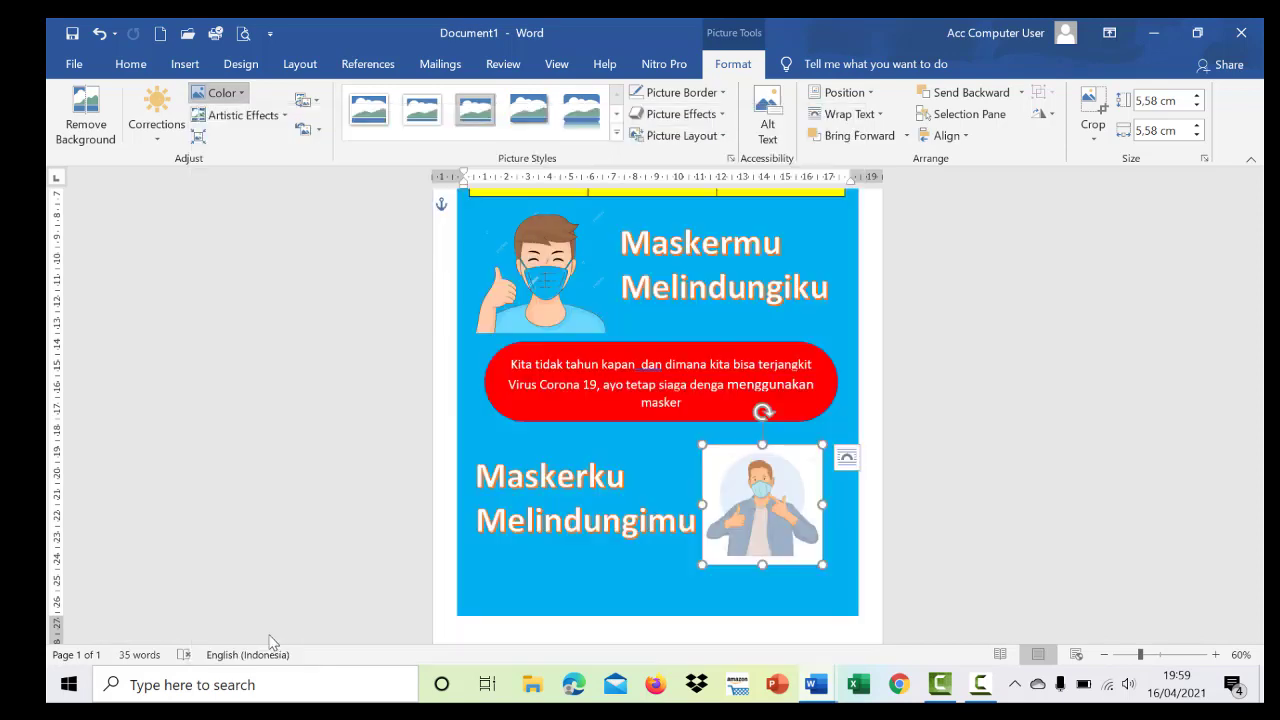
left_click(722, 470)
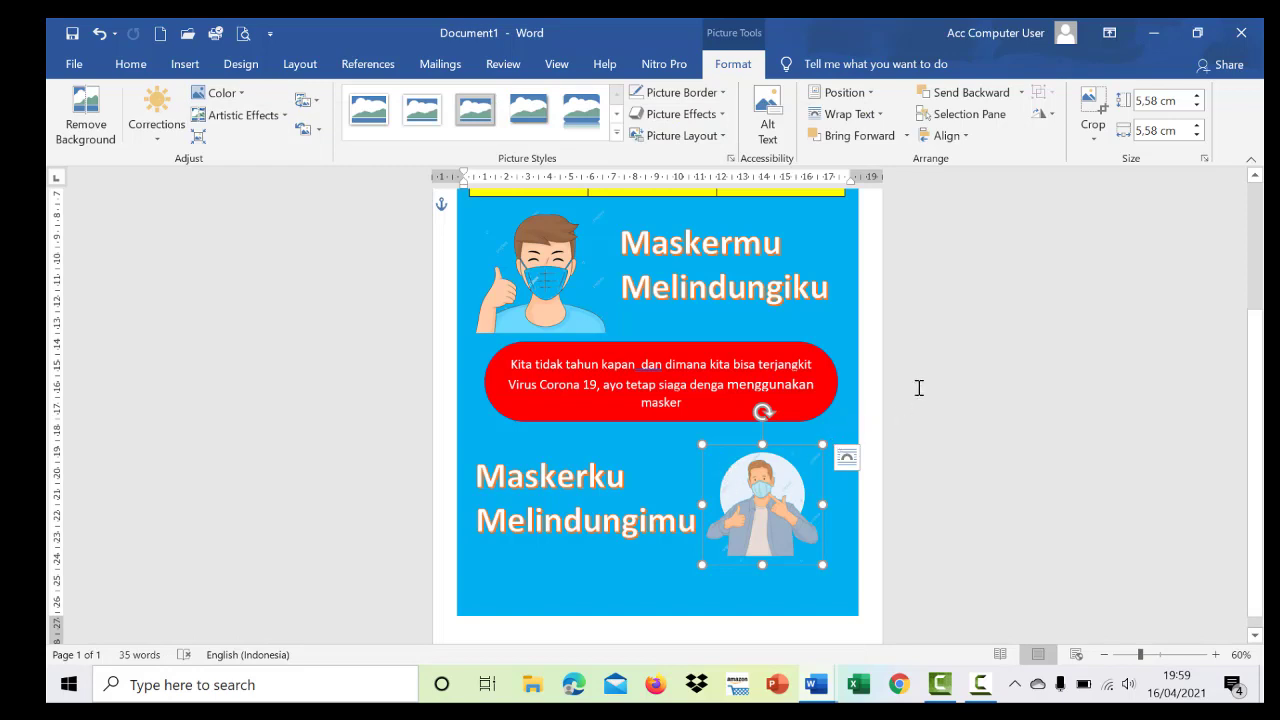
left_click(962, 397)
- Review the whole poster, then switch to the poster covid document and examine the finished example's border and decorations for comparison
scroll(960, 397, "up", 5)
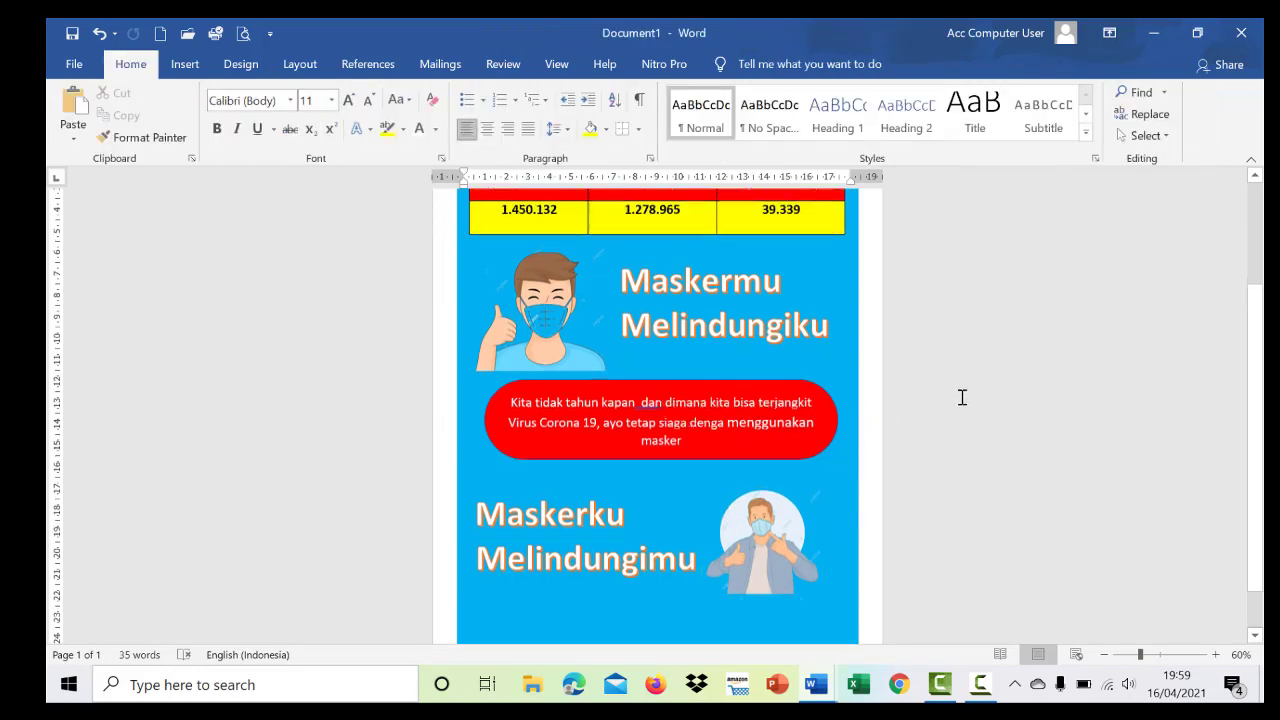
scroll(901, 340, "down", 5)
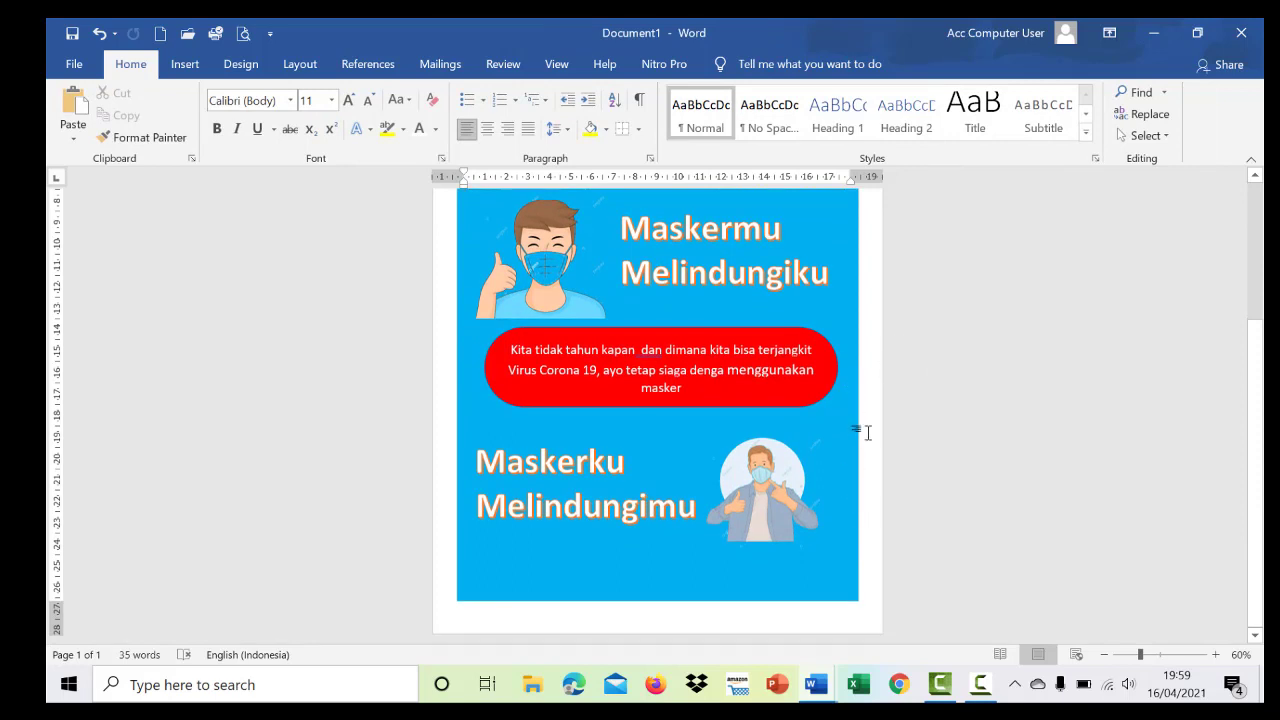
scroll(872, 431, "up", 5)
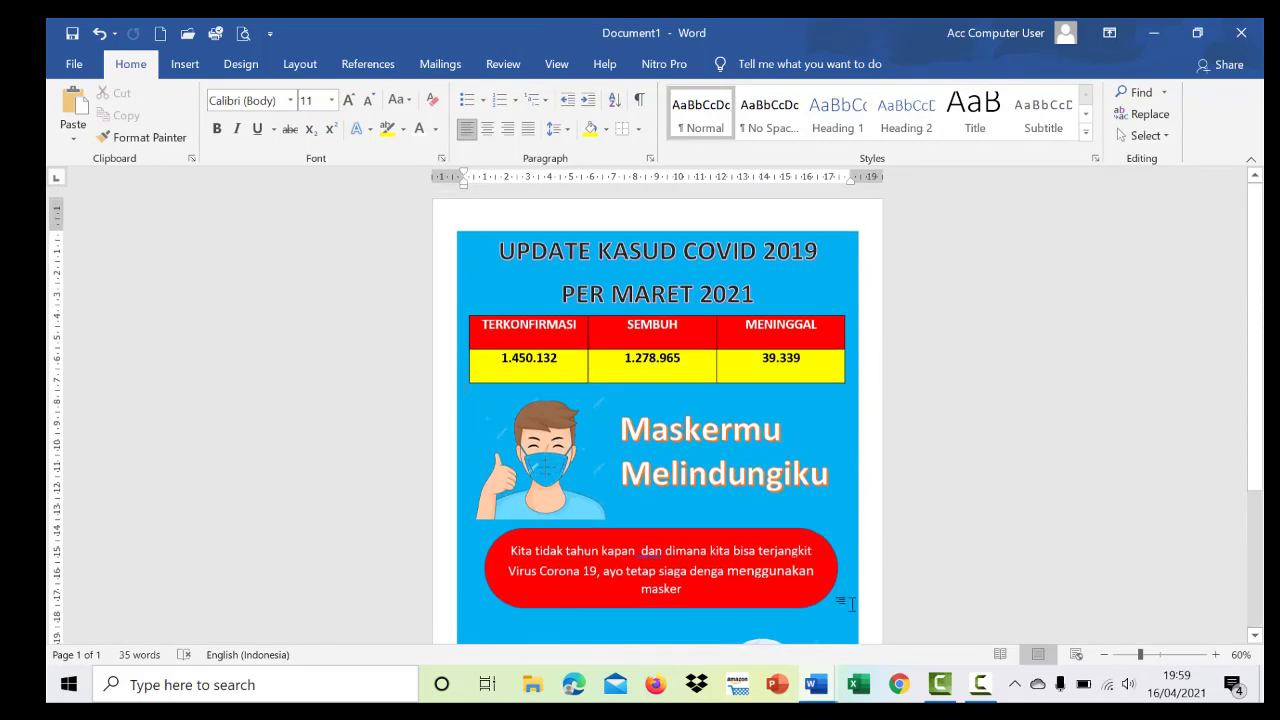
mouse_move(822, 692)
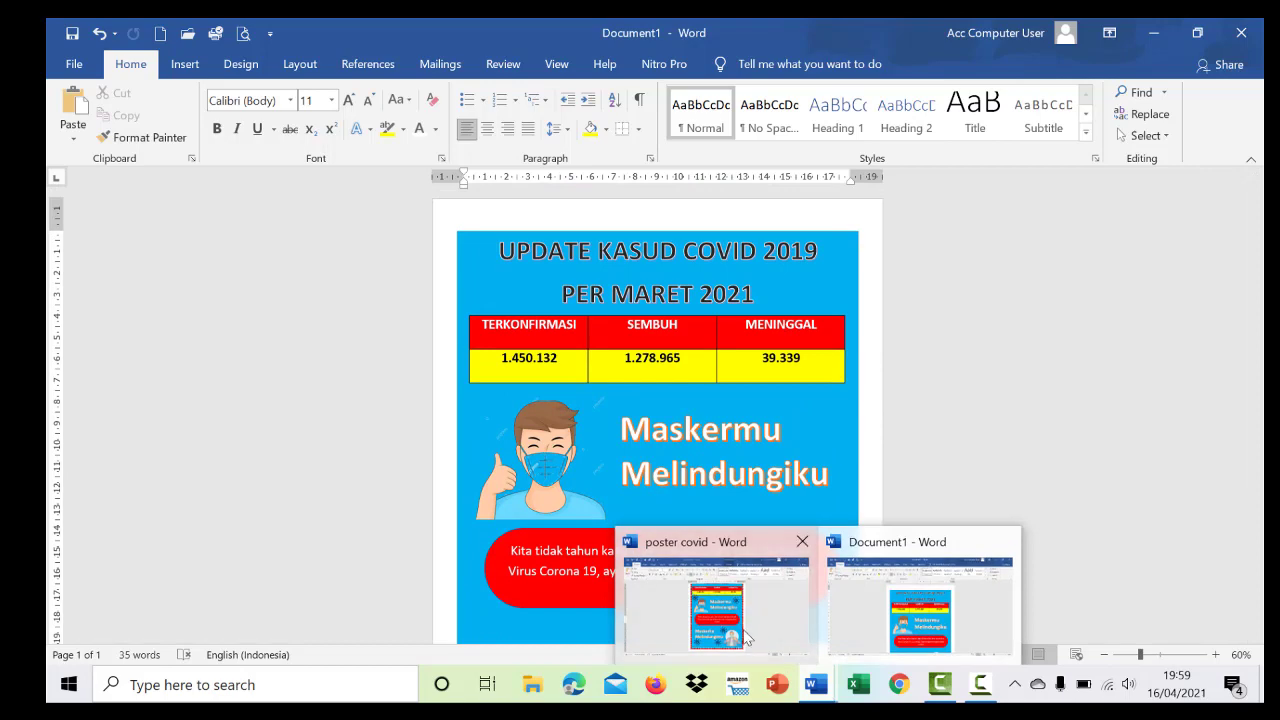
left_click(714, 600)
scroll(533, 322, "up", 3)
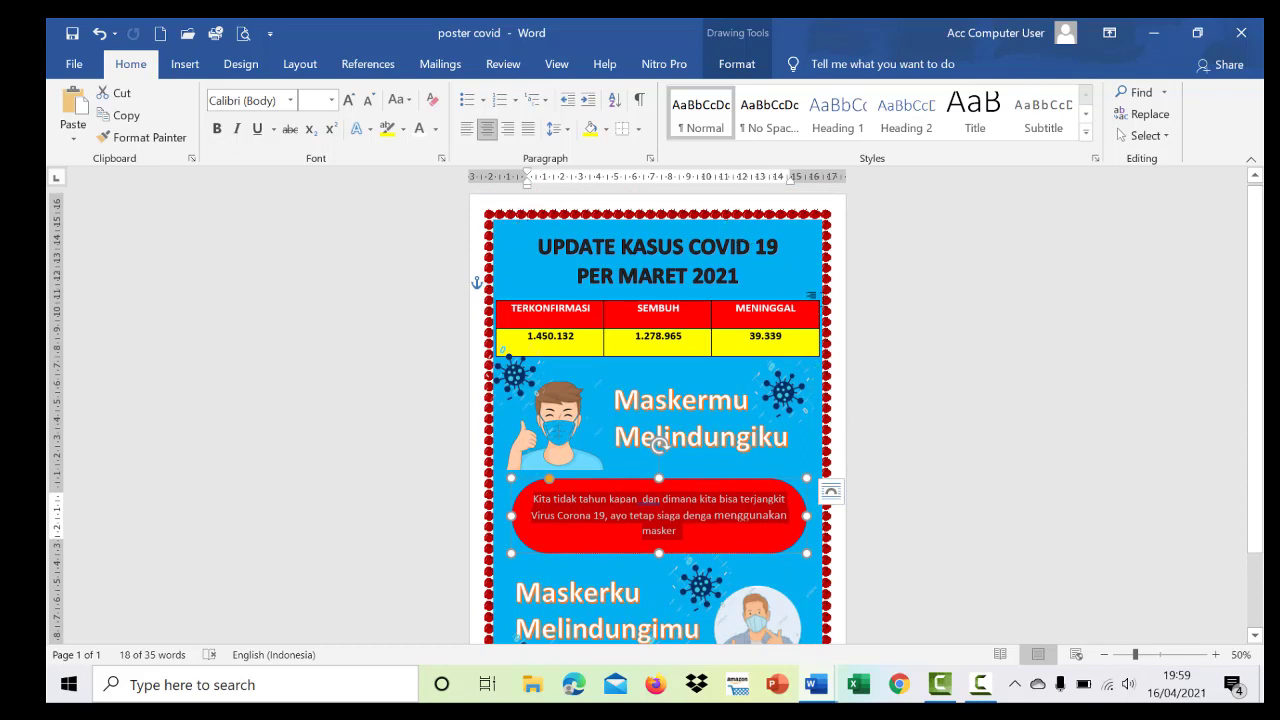
scroll(468, 445, "down", 3)
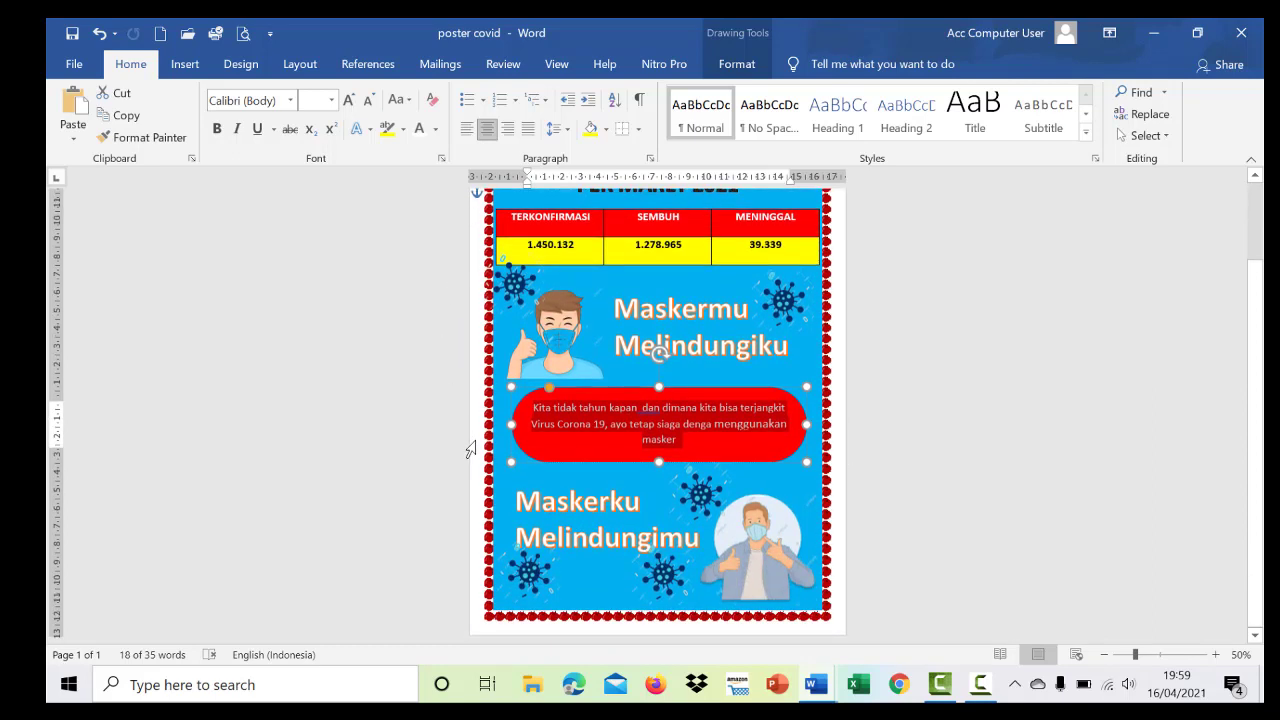
left_click(850, 357)
scroll(848, 345, "up", 3)
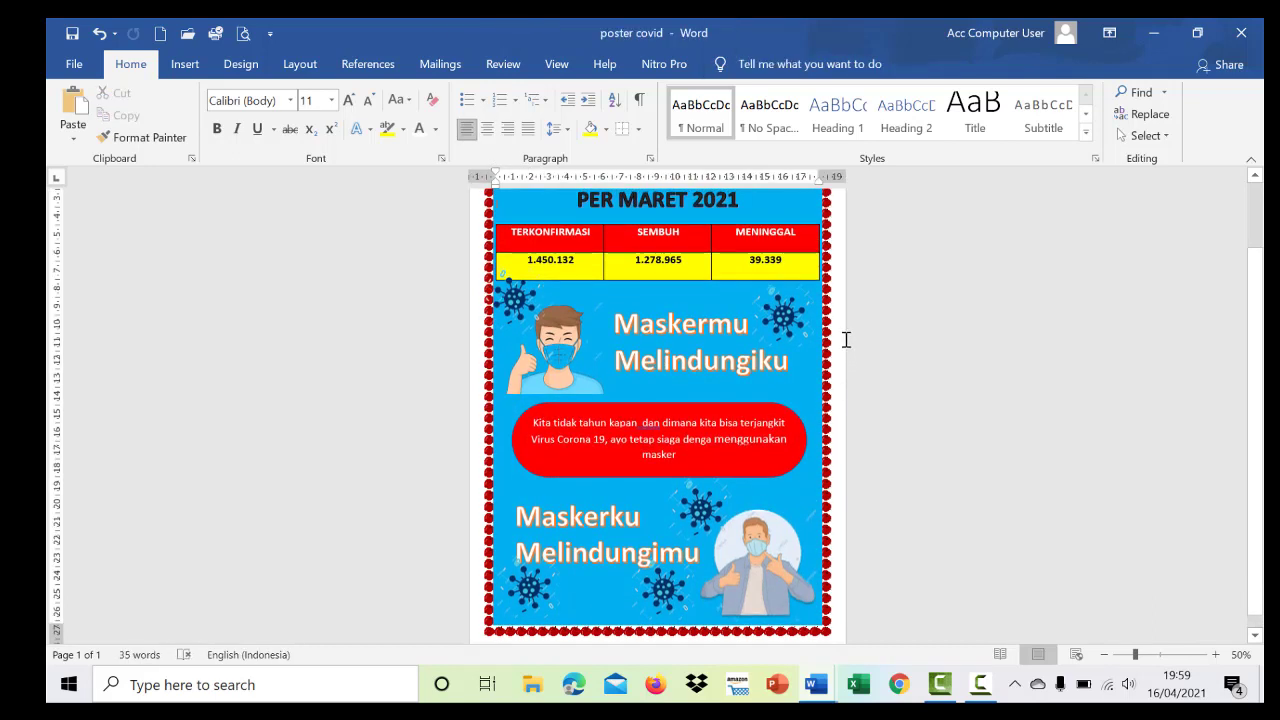
scroll(883, 460, "down", 2)
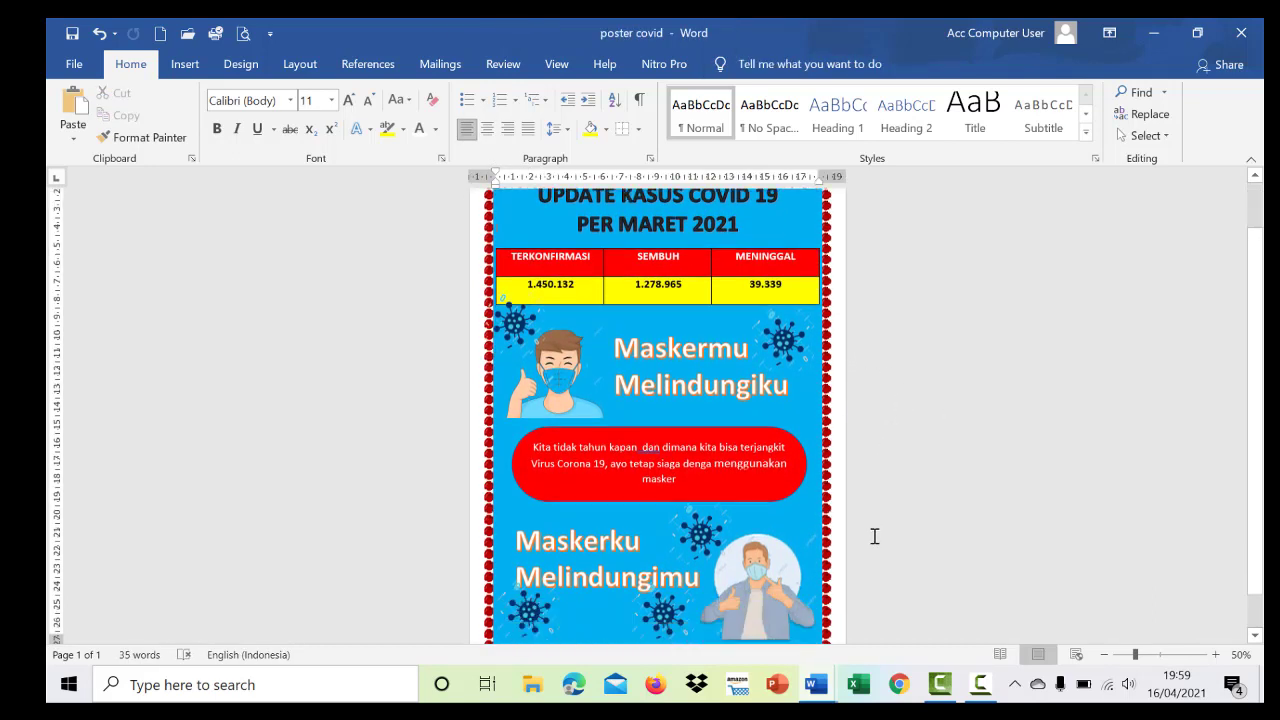
- Return to Document1 and choose the red apple art as the page border for the whole document
mouse_move(816, 684)
left_click(912, 627)
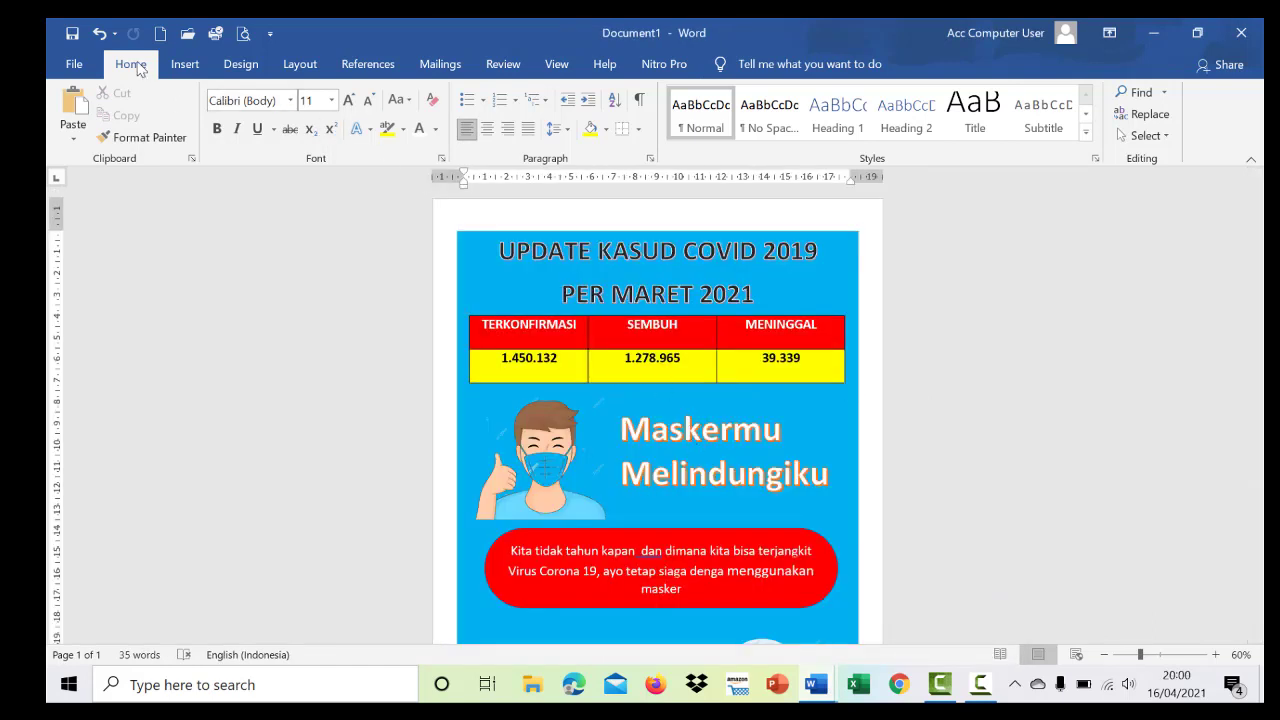
left_click(638, 130)
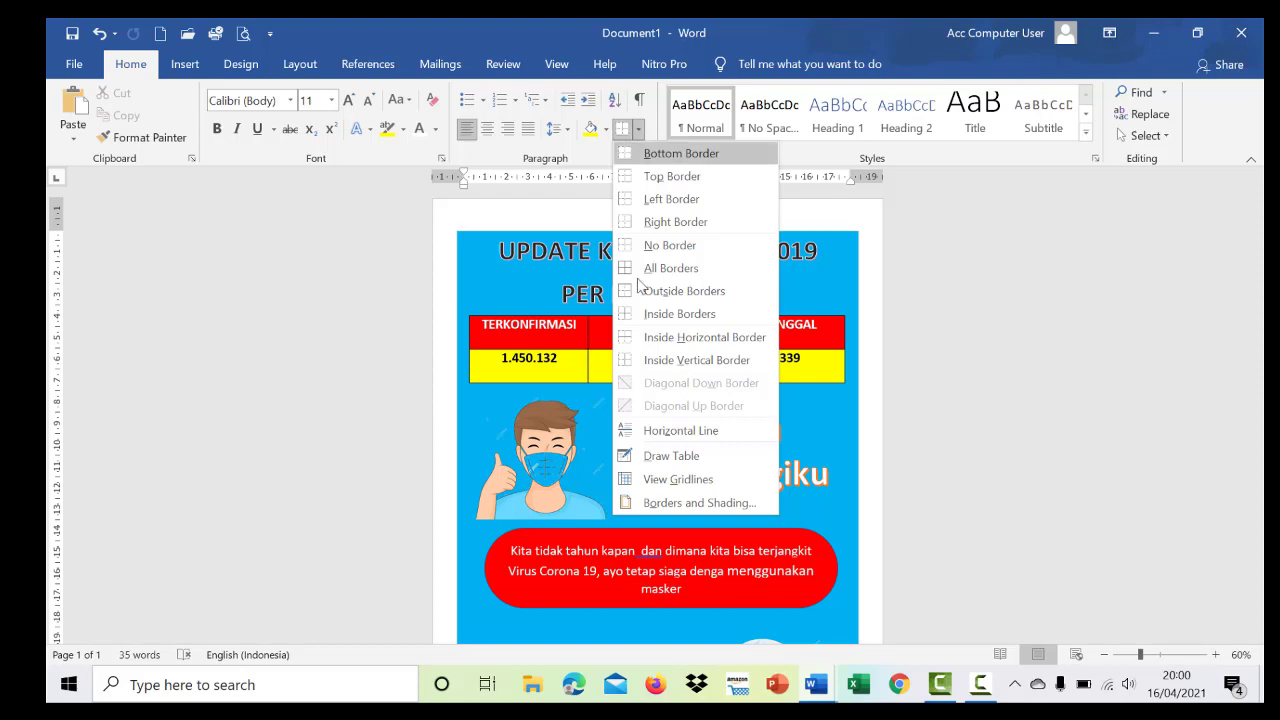
left_click(661, 503)
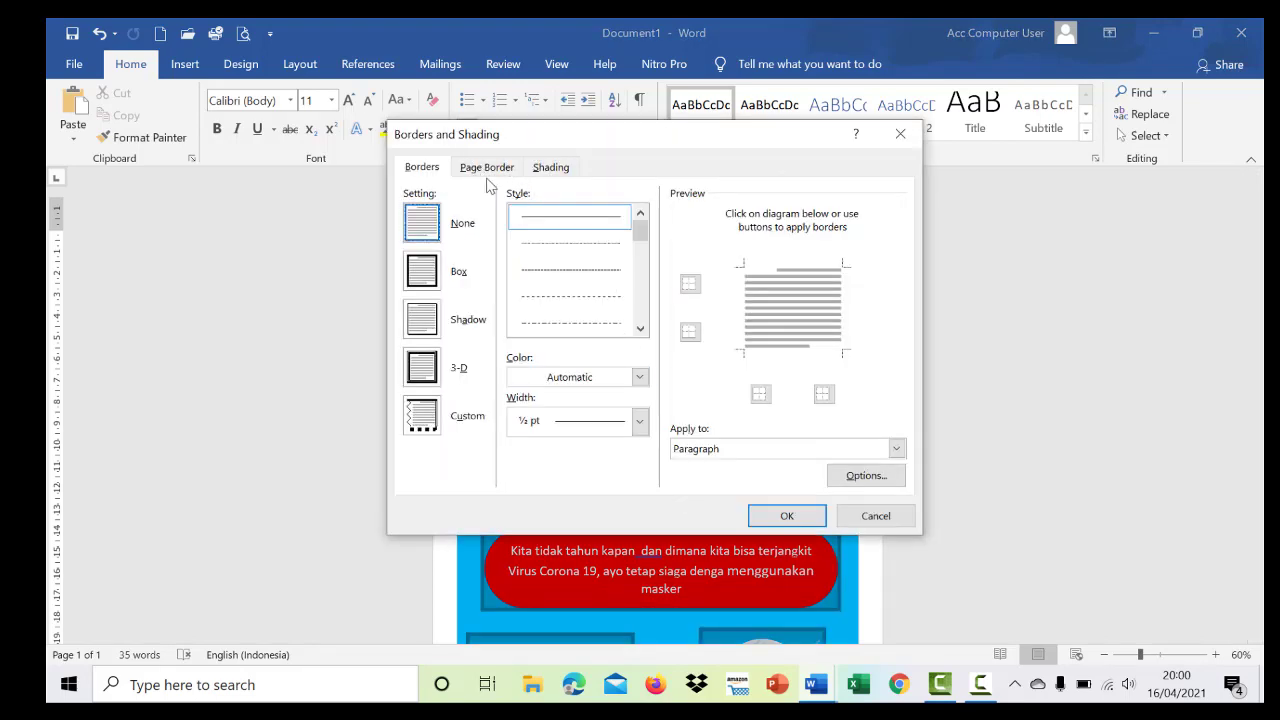
left_click(486, 168)
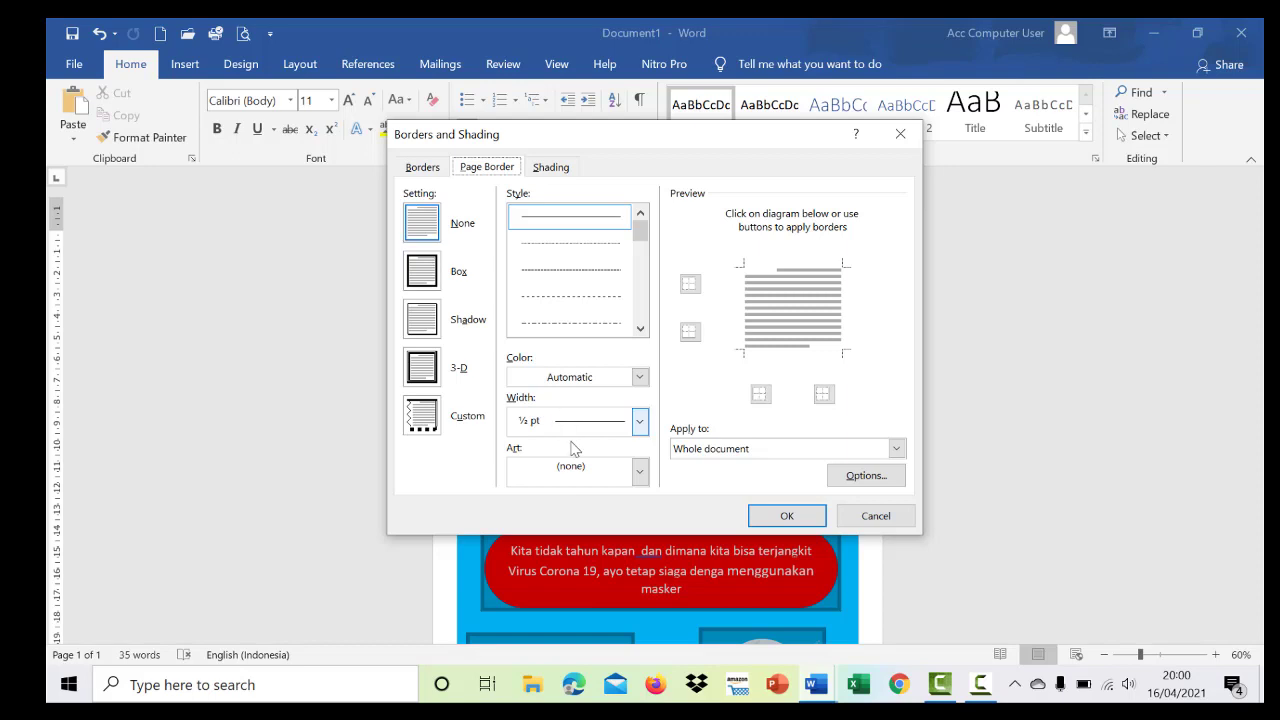
left_click(640, 472)
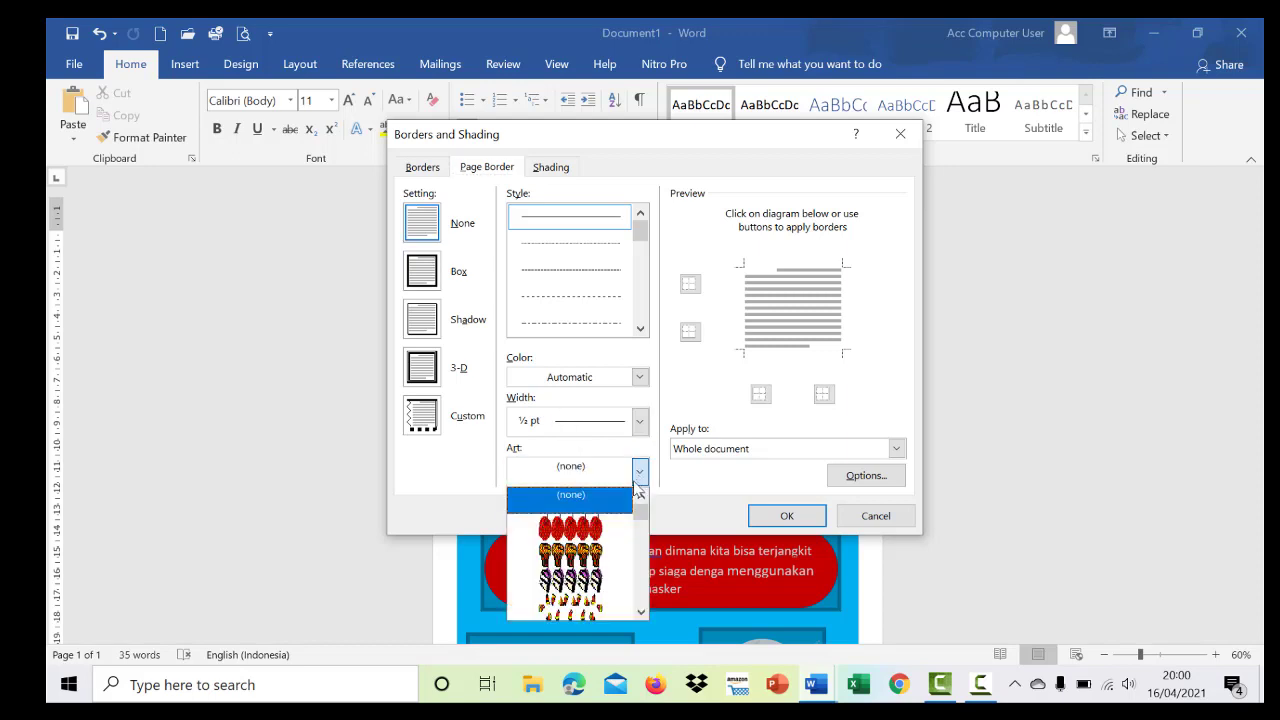
scroll(600, 520, "down", 5)
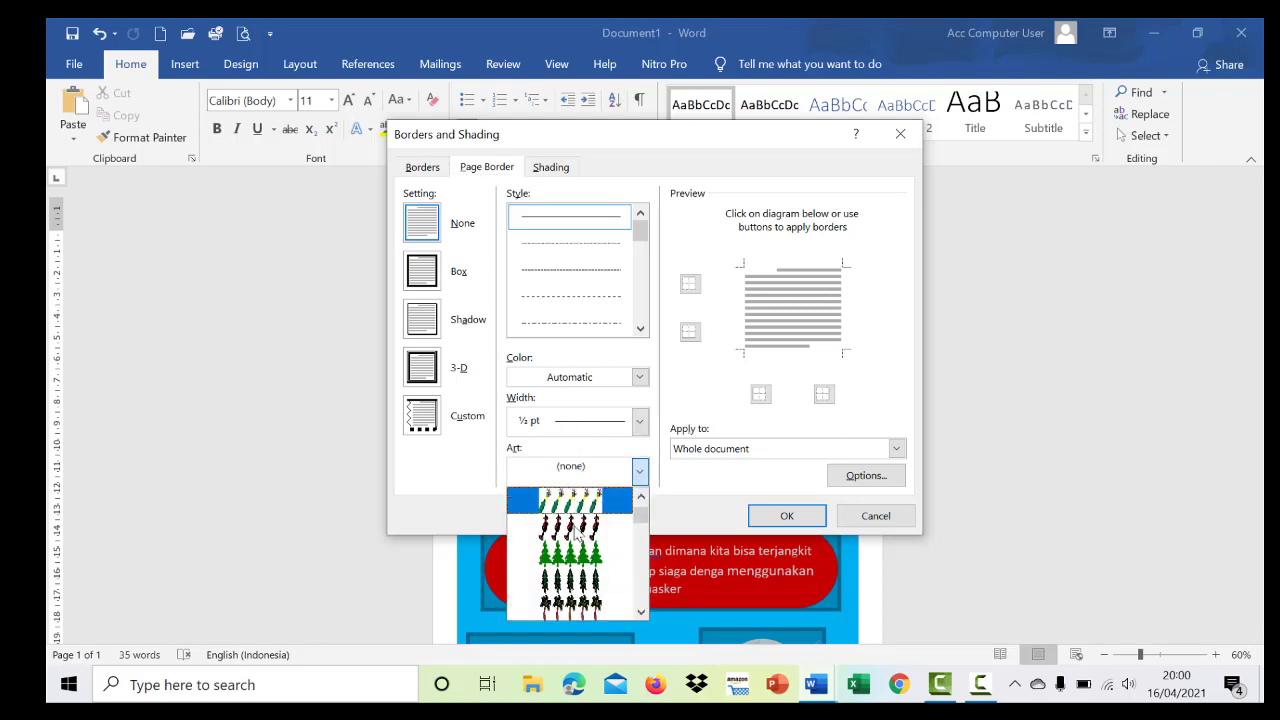
scroll(576, 538, "down", 10)
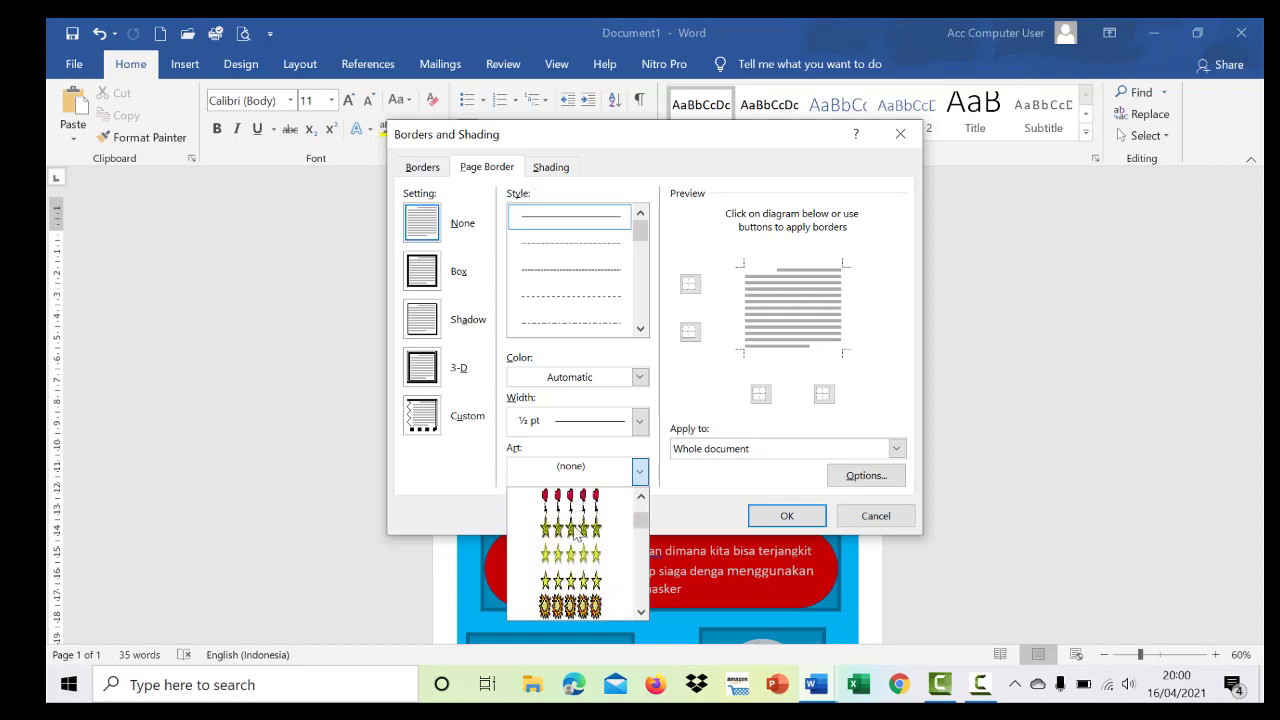
scroll(576, 538, "up", 10)
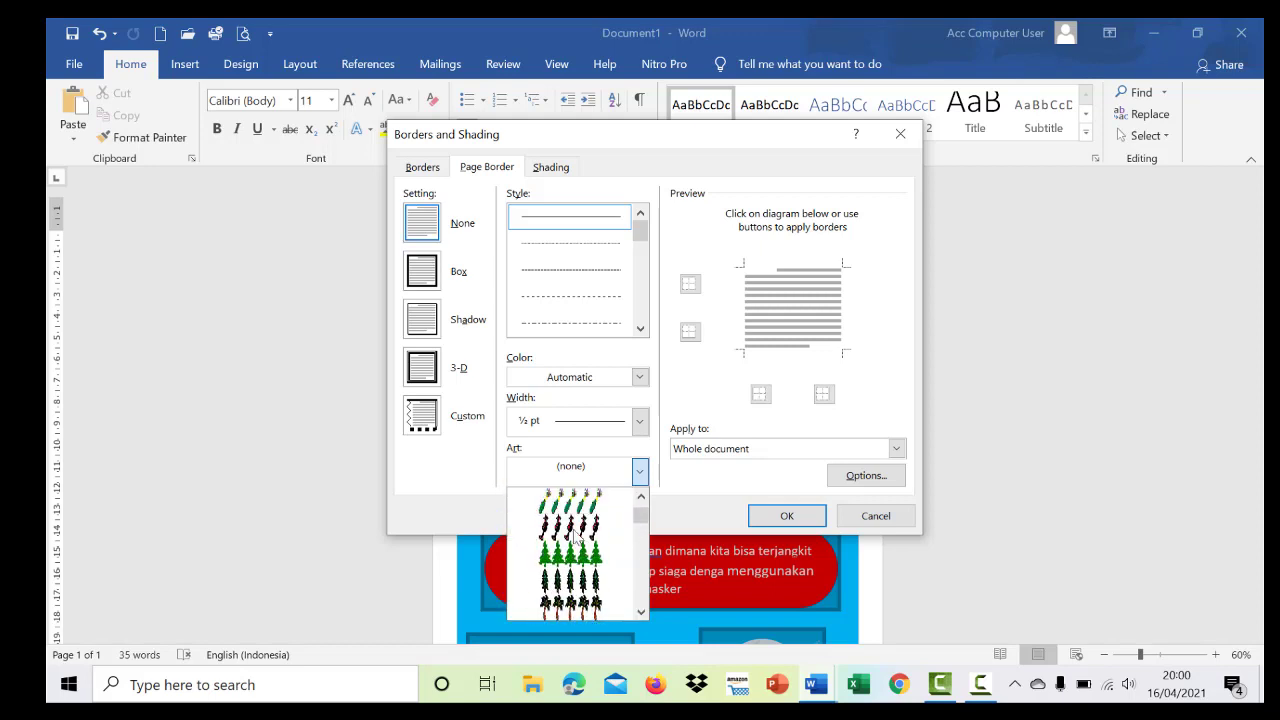
scroll(576, 536, "up", 2)
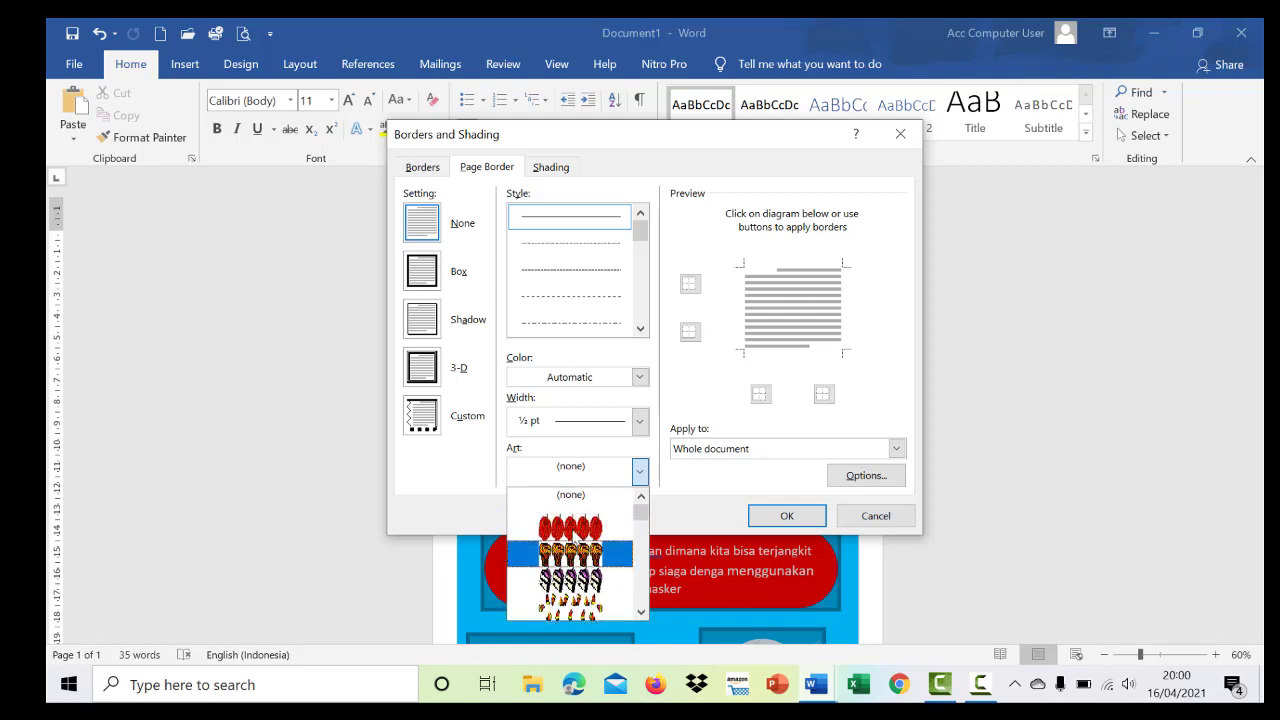
left_click(552, 530)
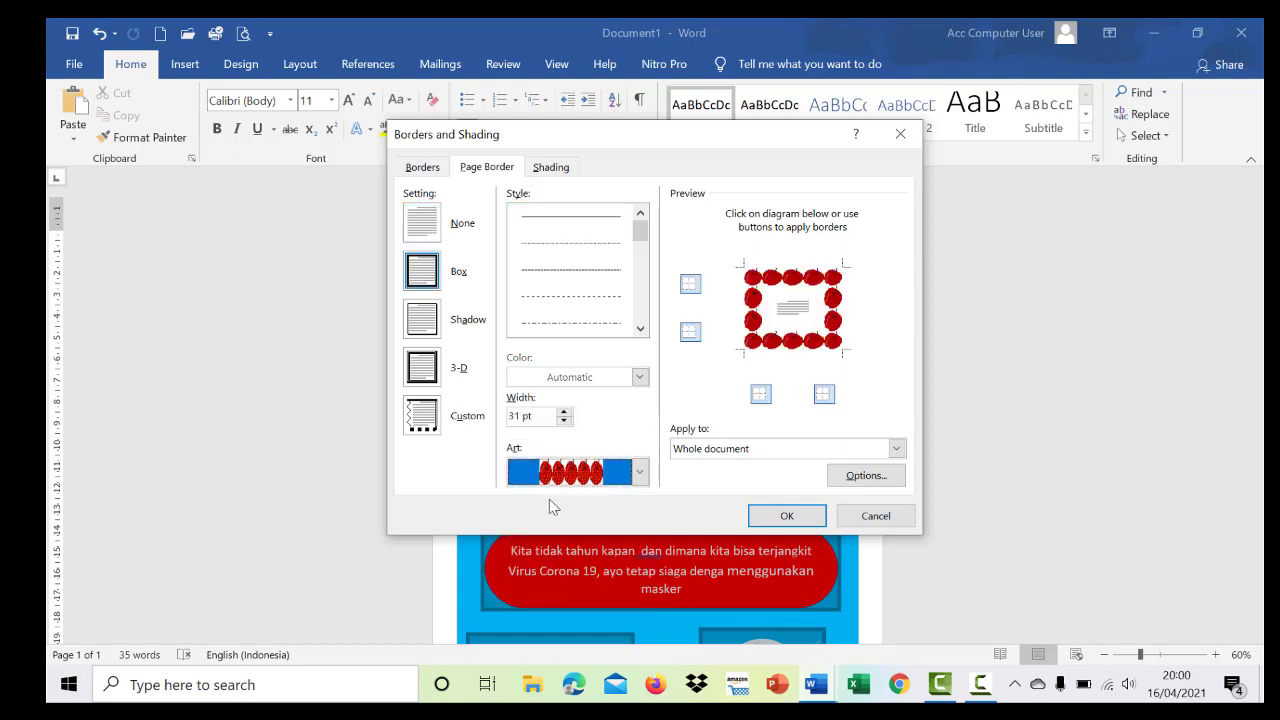
- Set the apple page border's width to 17 pt and apply it to the whole document
left_click(564, 421)
left_click(564, 421)
left_click(564, 421)
left_click(564, 421)
left_click(564, 421)
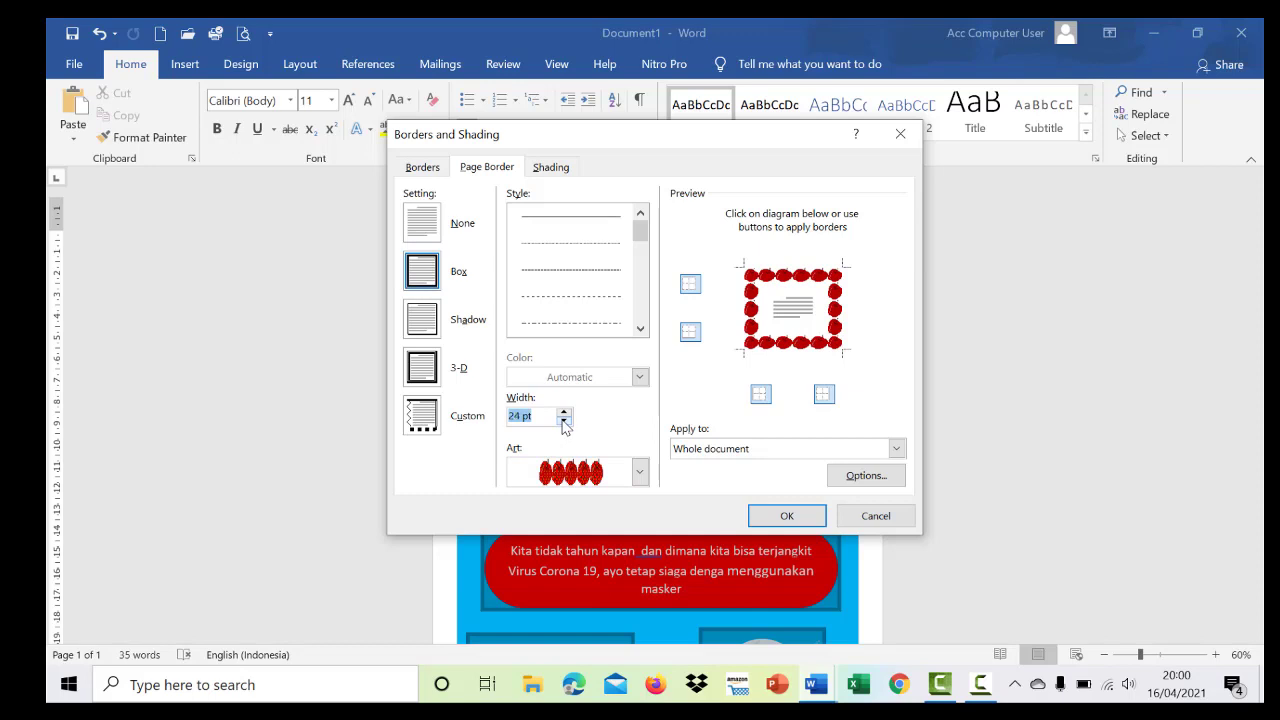
left_click(564, 421)
left_click(564, 421)
left_click(564, 421)
left_click(564, 421)
left_click(564, 421)
left_click(564, 421)
left_click(564, 421)
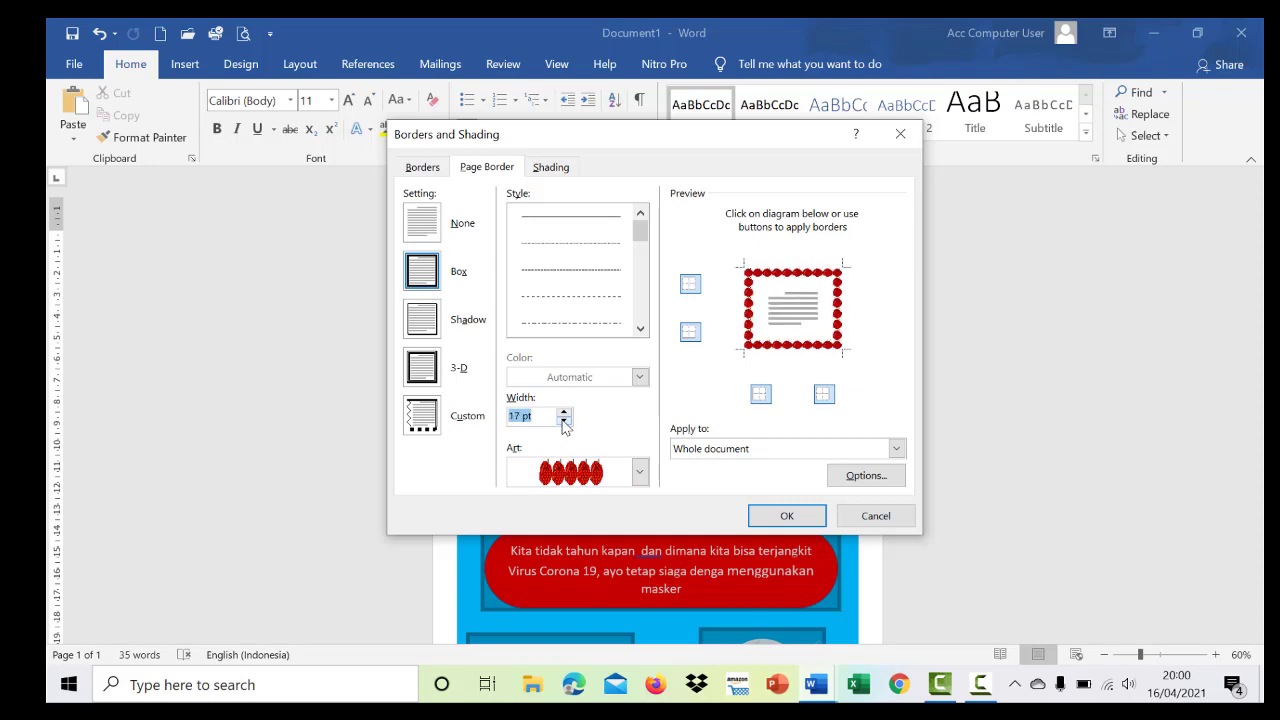
left_click(790, 515)
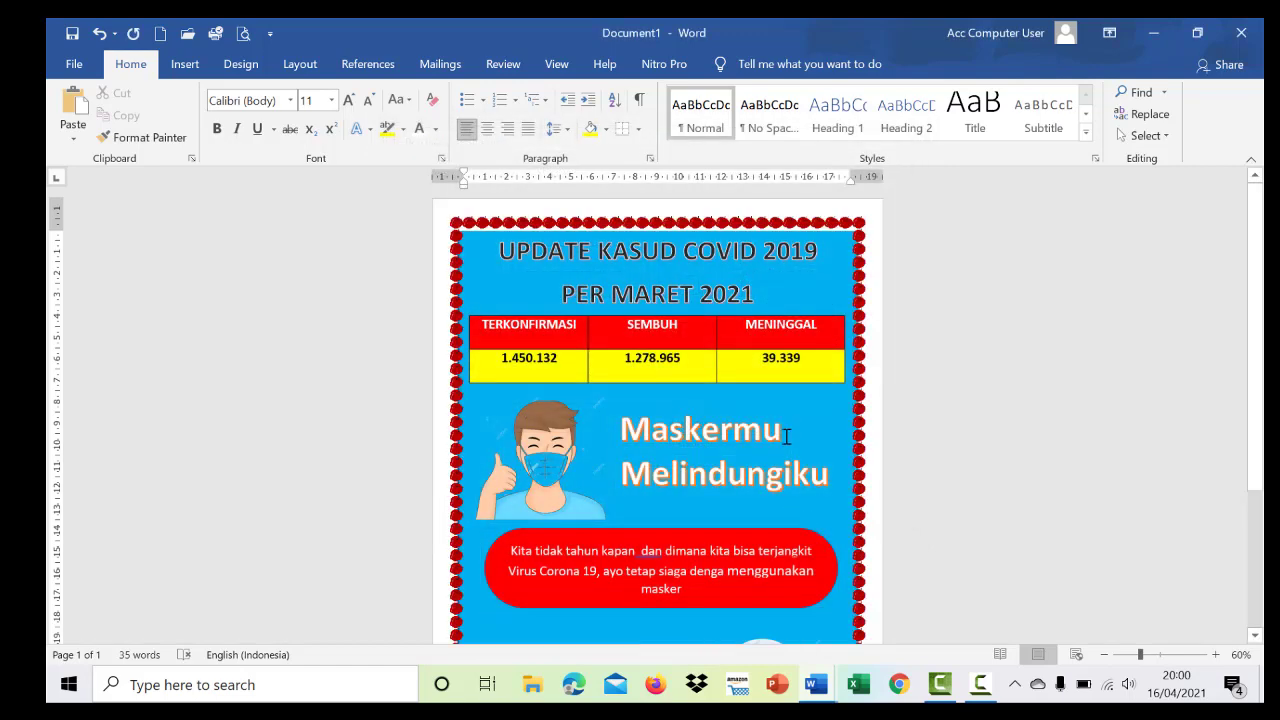
- Review the finished poster from title to lower edge, examining the apple border, table, slogans, pictures and red message shape
scroll(787, 435, "down", 5)
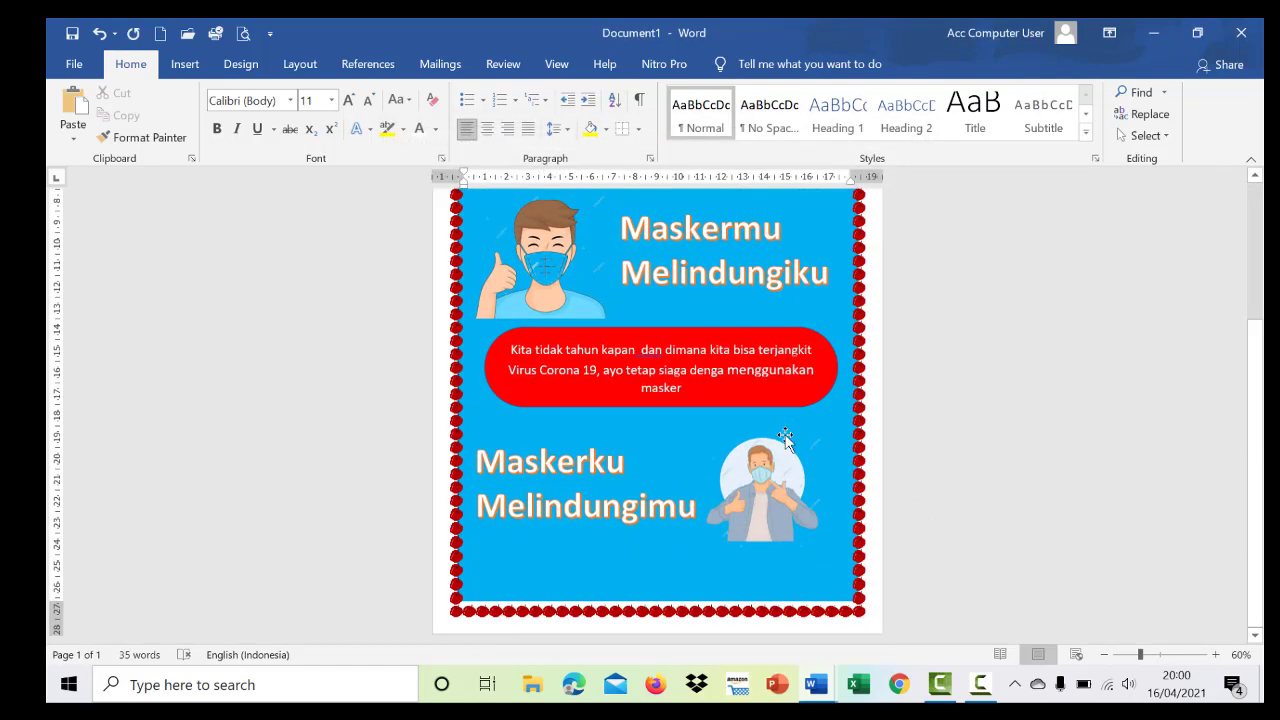
scroll(787, 435, "up", 5)
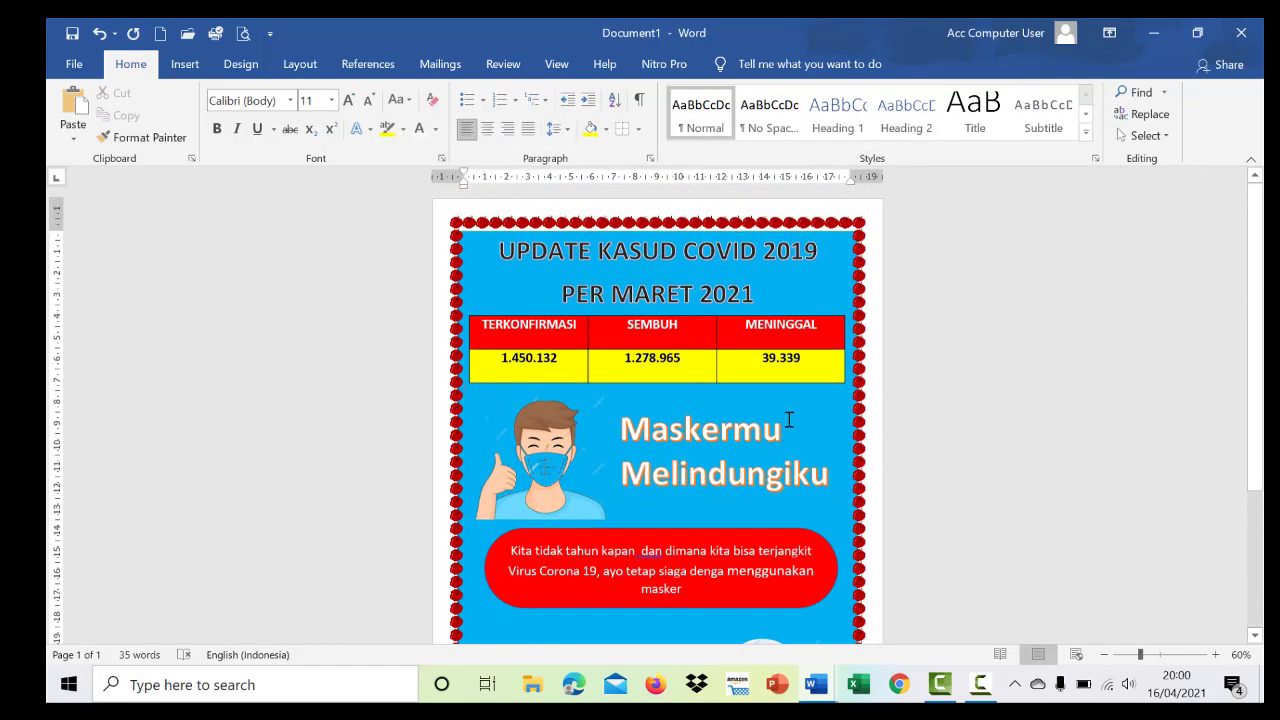
scroll(875, 345, "down", 3)
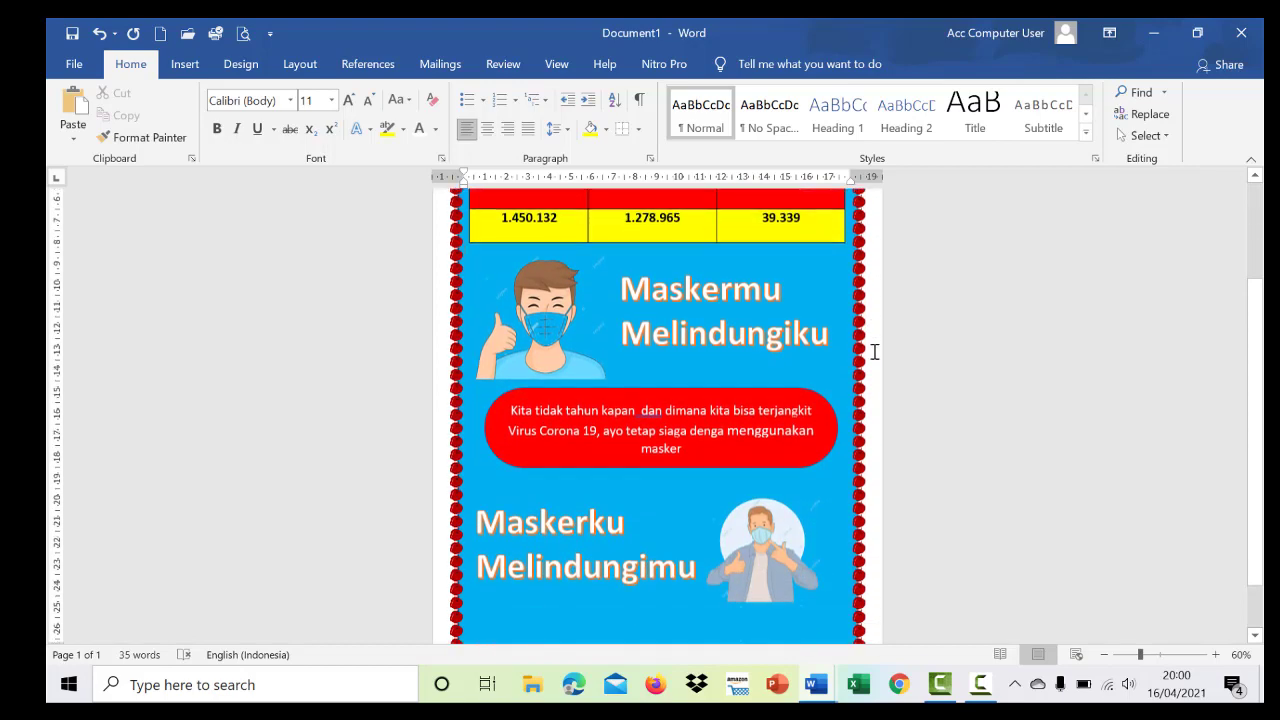
scroll(883, 371, "up", 4)
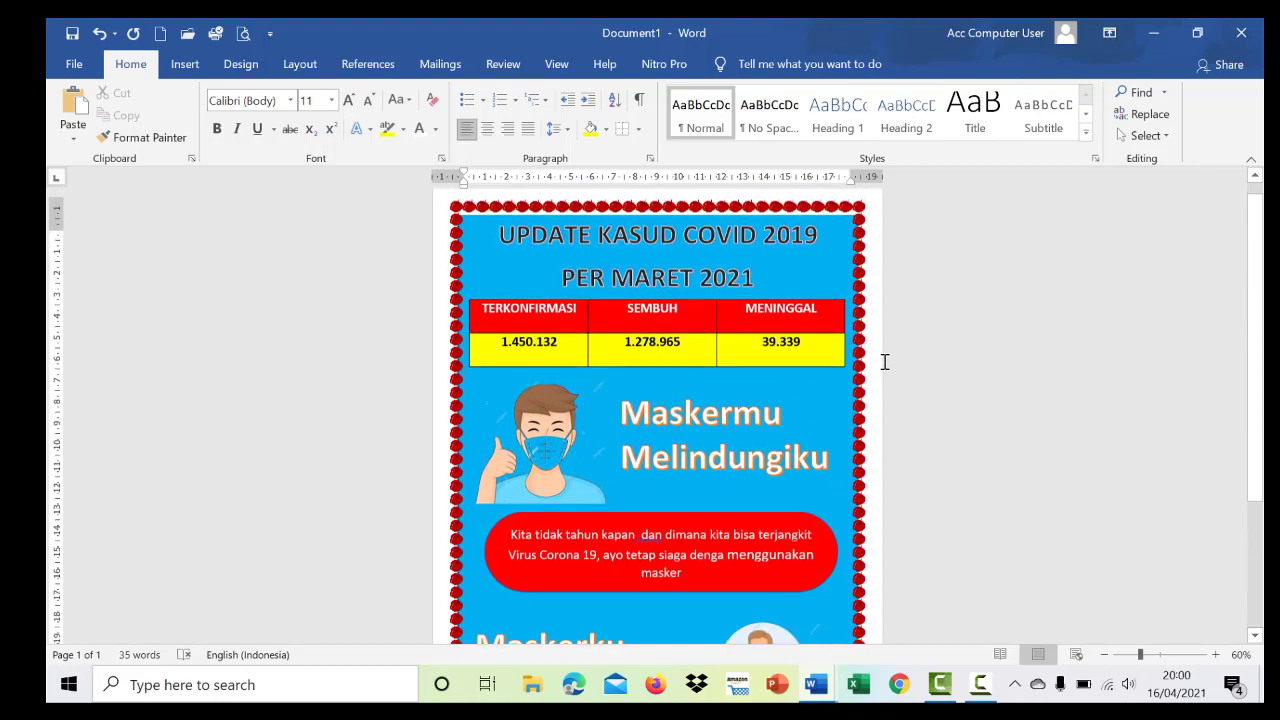
scroll(884, 362, "up", 1)
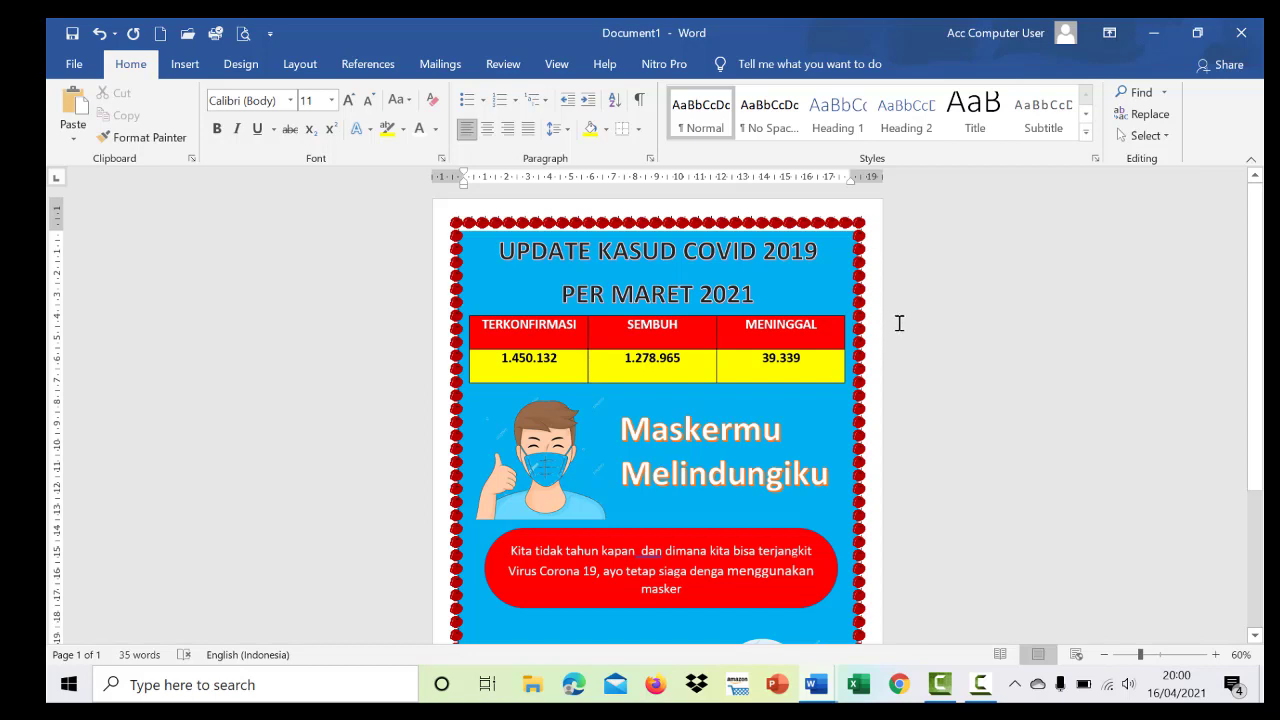
scroll(889, 357, "down", 2)
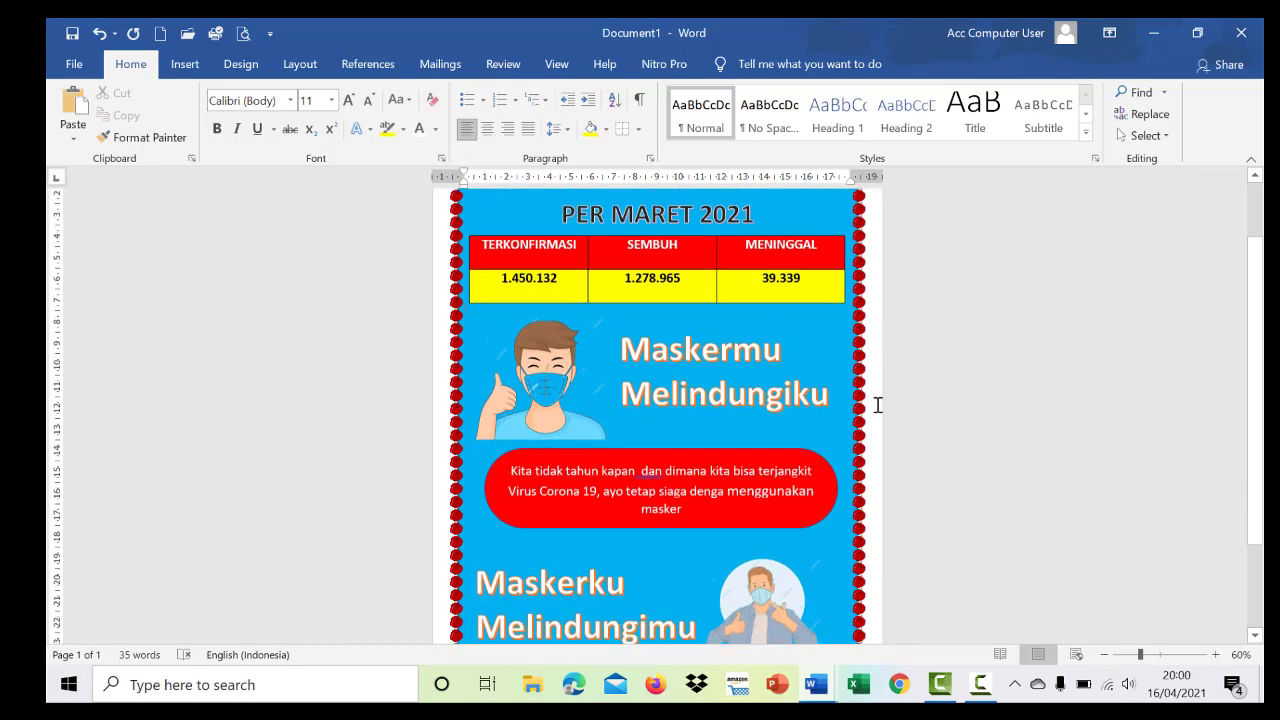
scroll(840, 440, "down", 2)
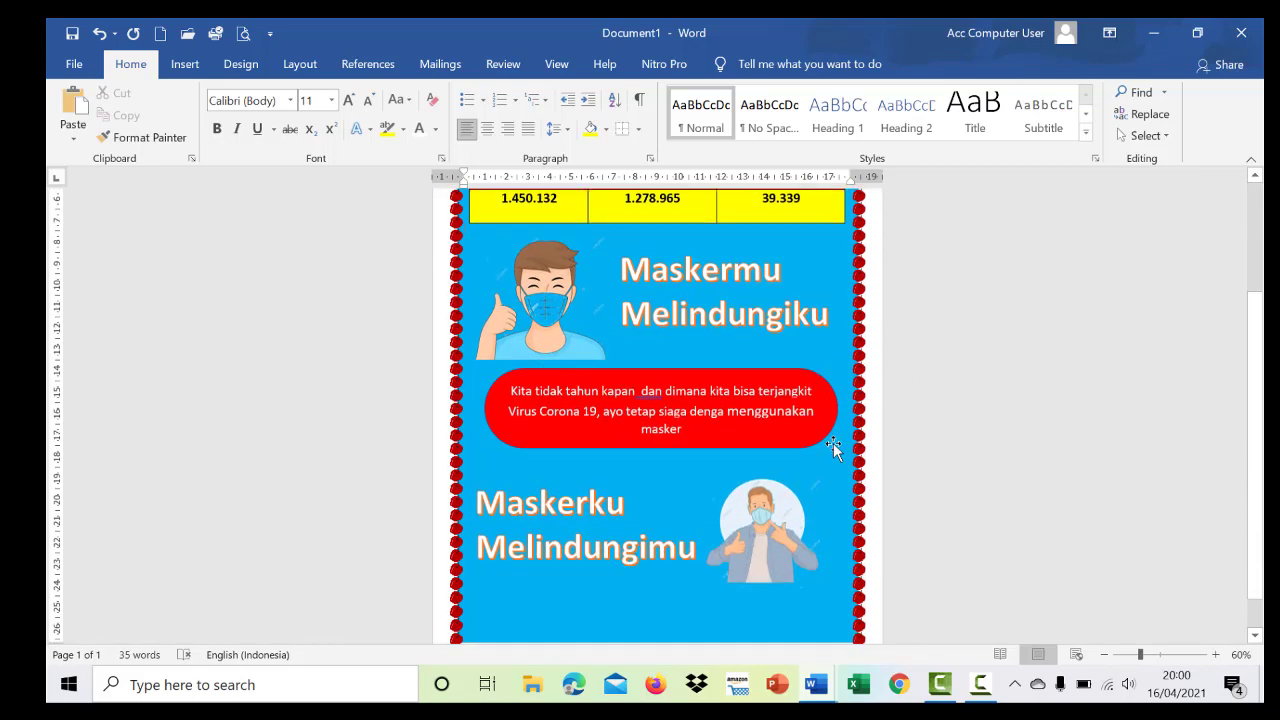
scroll(834, 448, "down", 1)
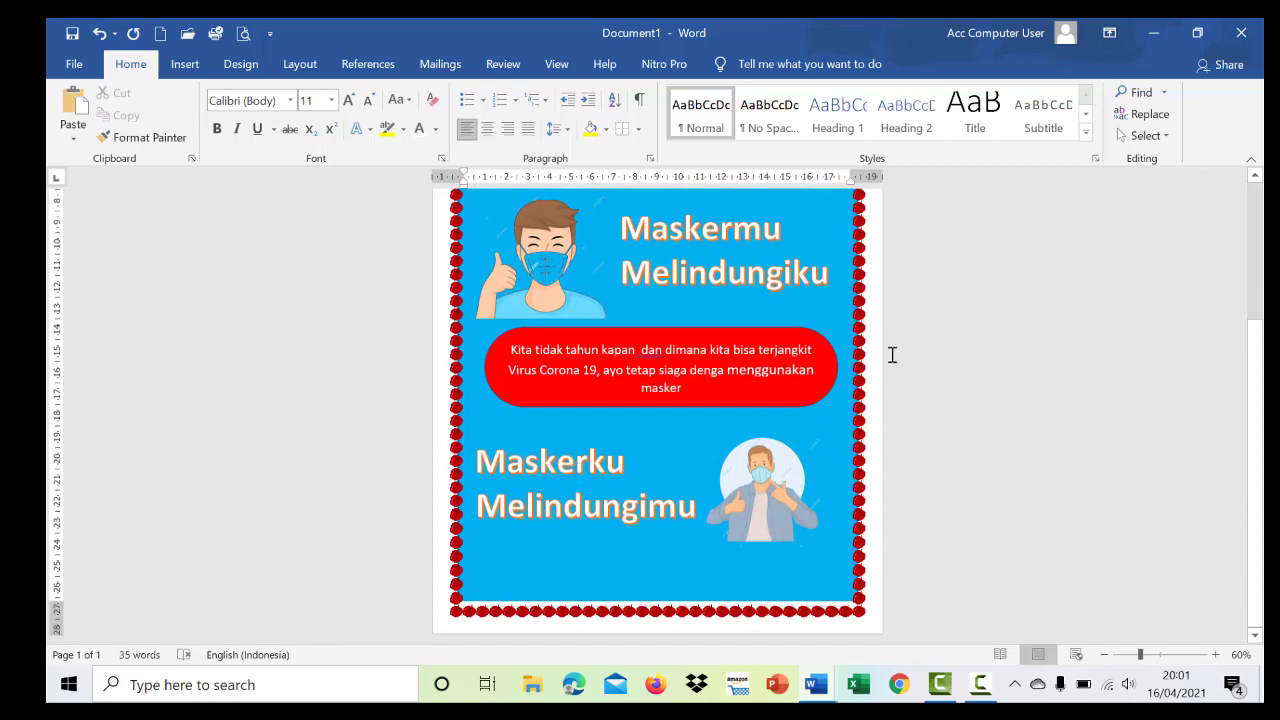
scroll(892, 355, "up", 5)
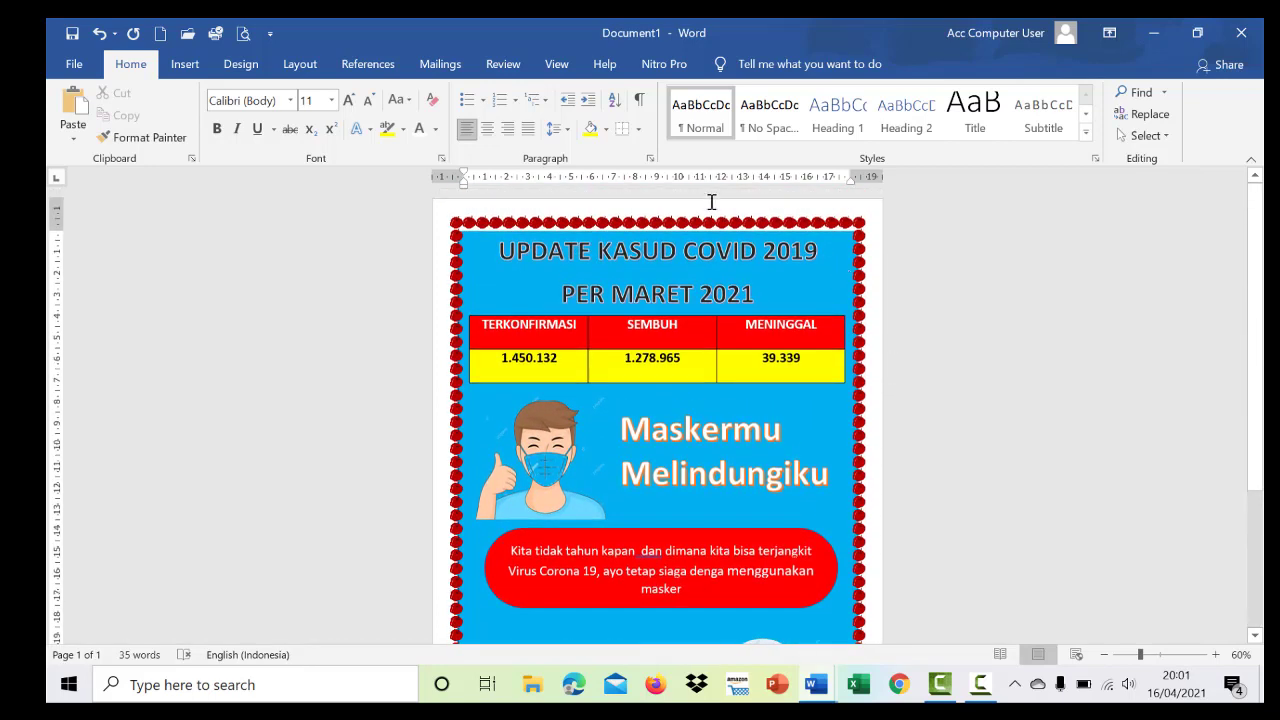
left_click(880, 313)
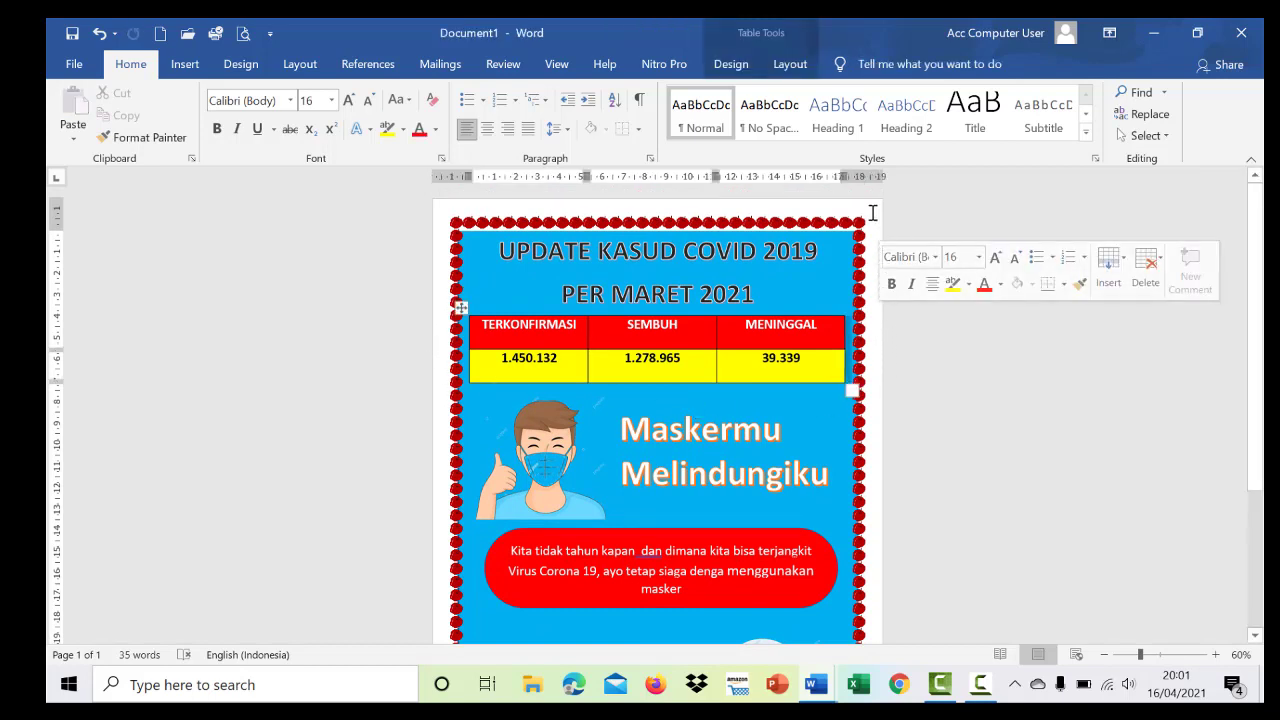
left_click(848, 211)
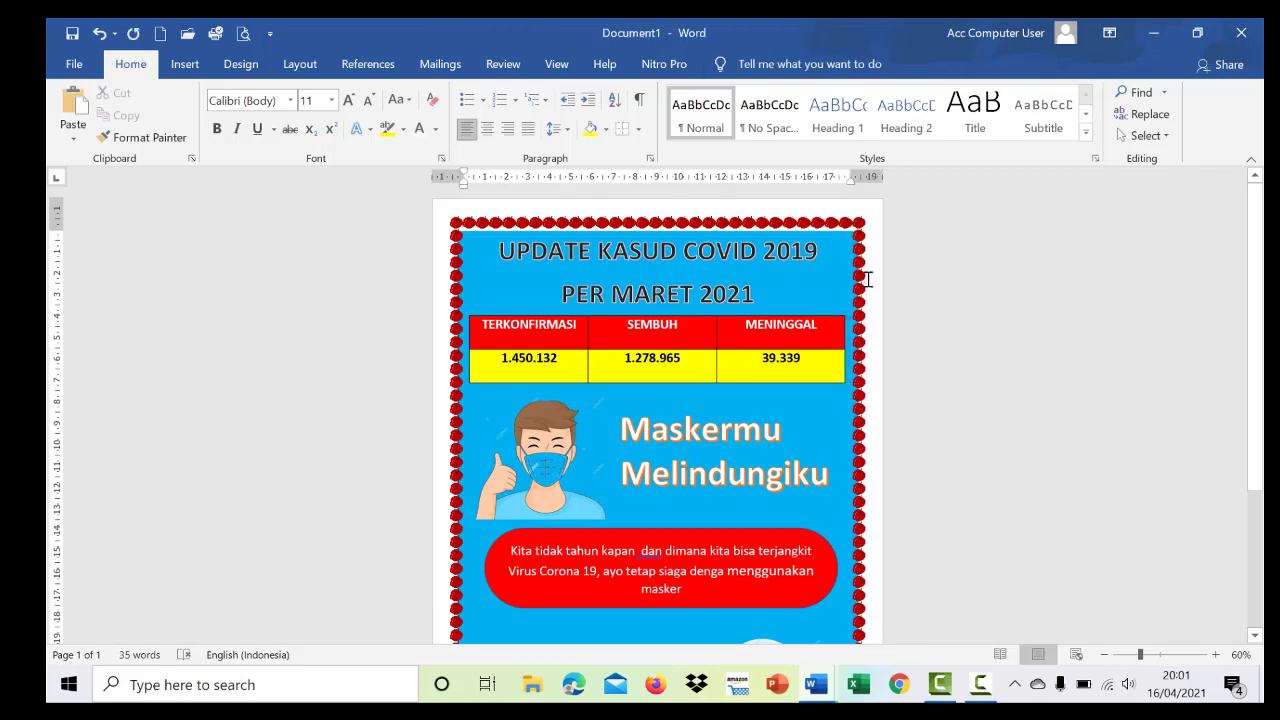
scroll(868, 280, "down", 4)
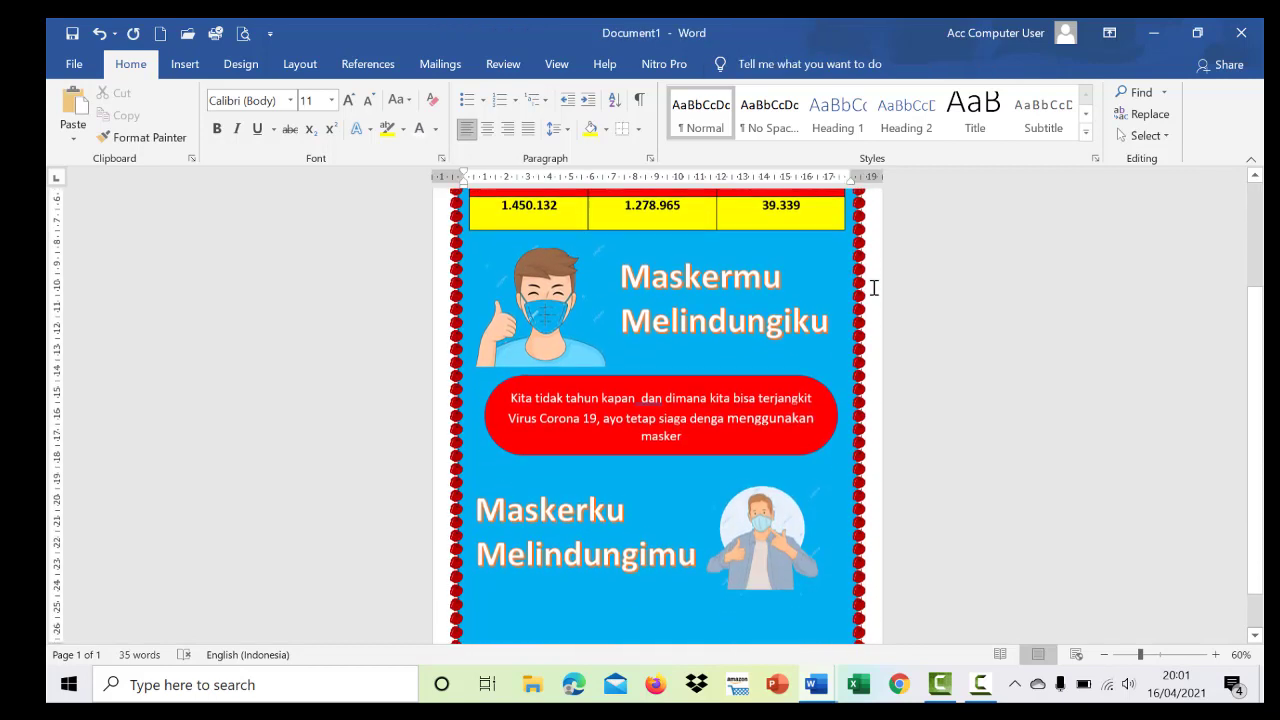
scroll(875, 289, "down", 2)
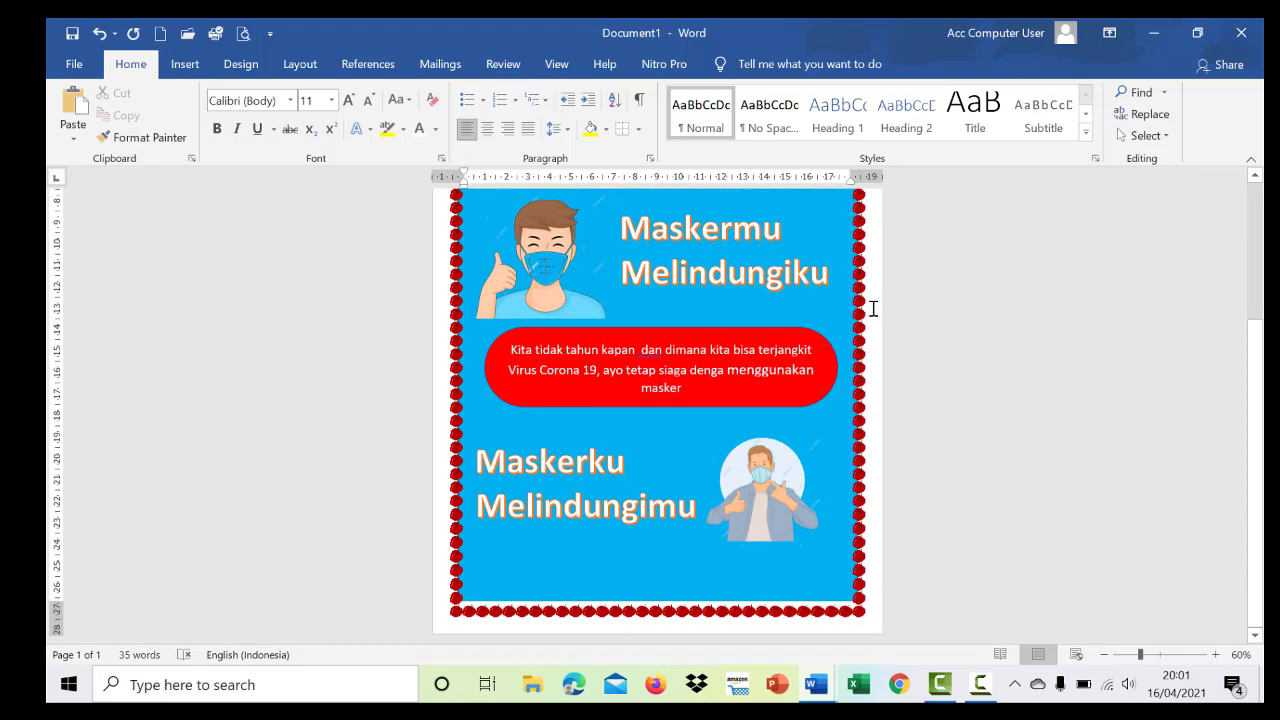
scroll(874, 338, "up", 5)
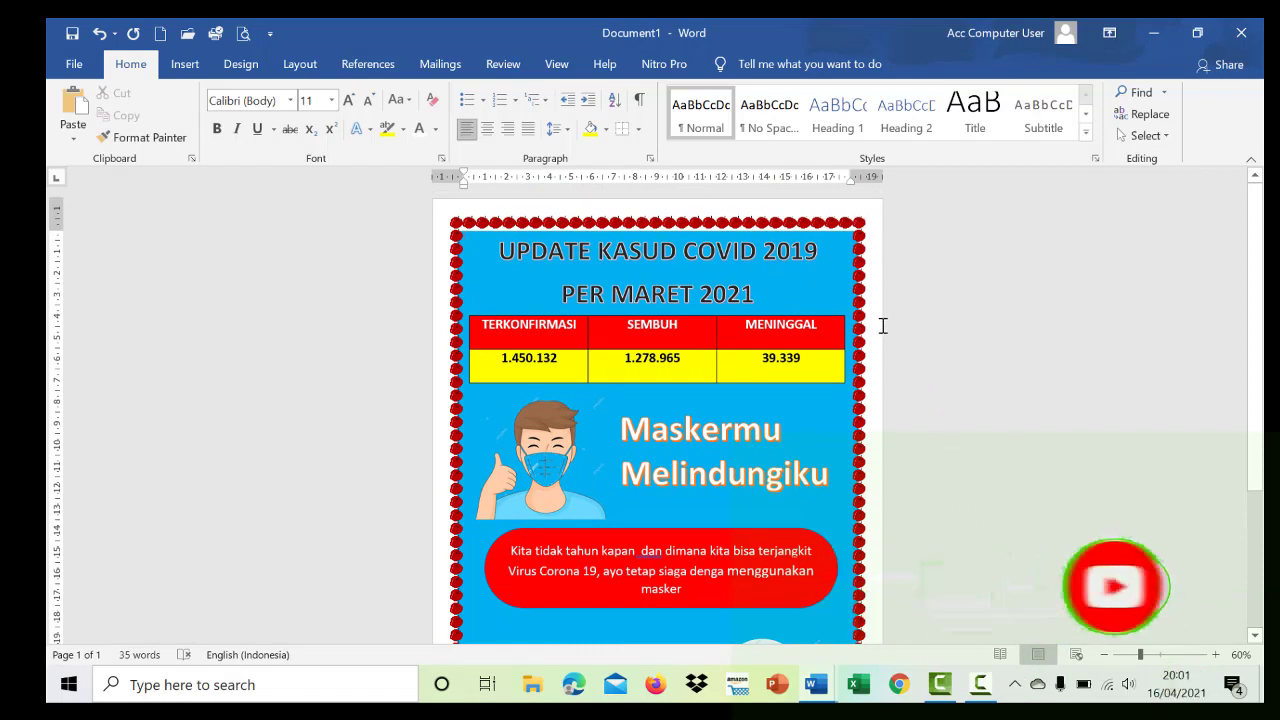
scroll(870, 366, "down", 1)
scroll(870, 366, "down", 4)
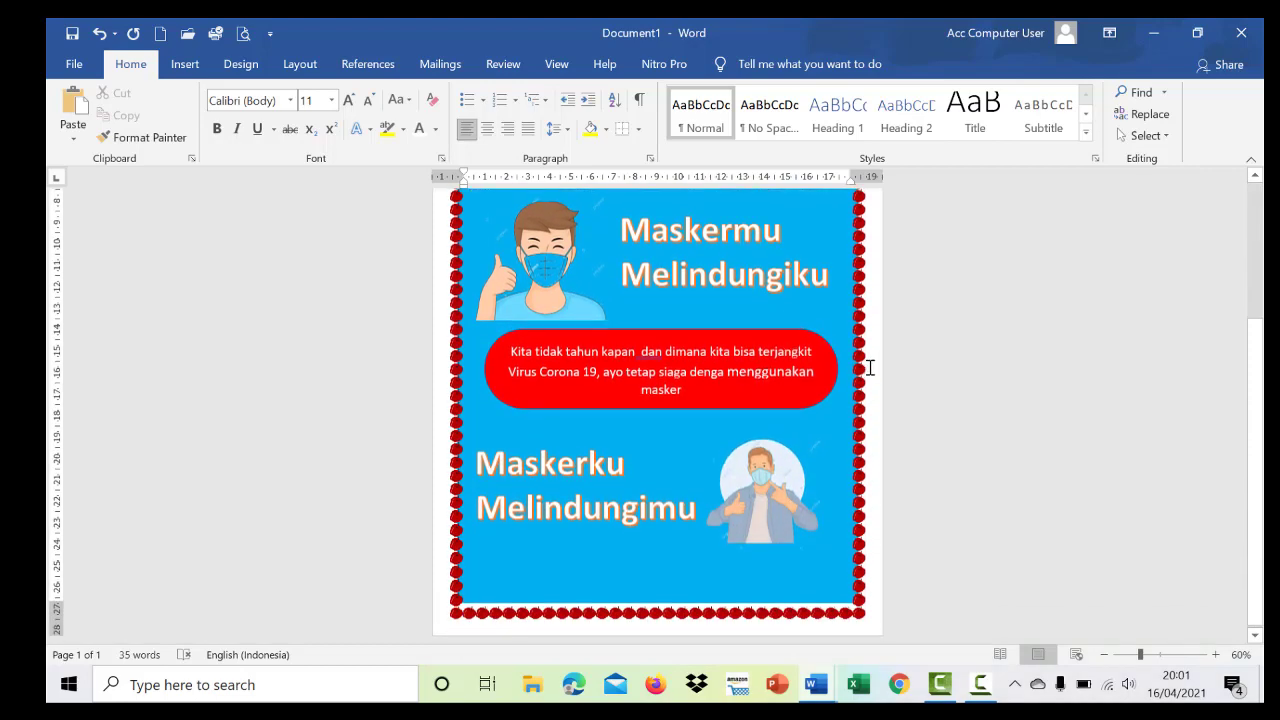
scroll(870, 366, "up", 5)
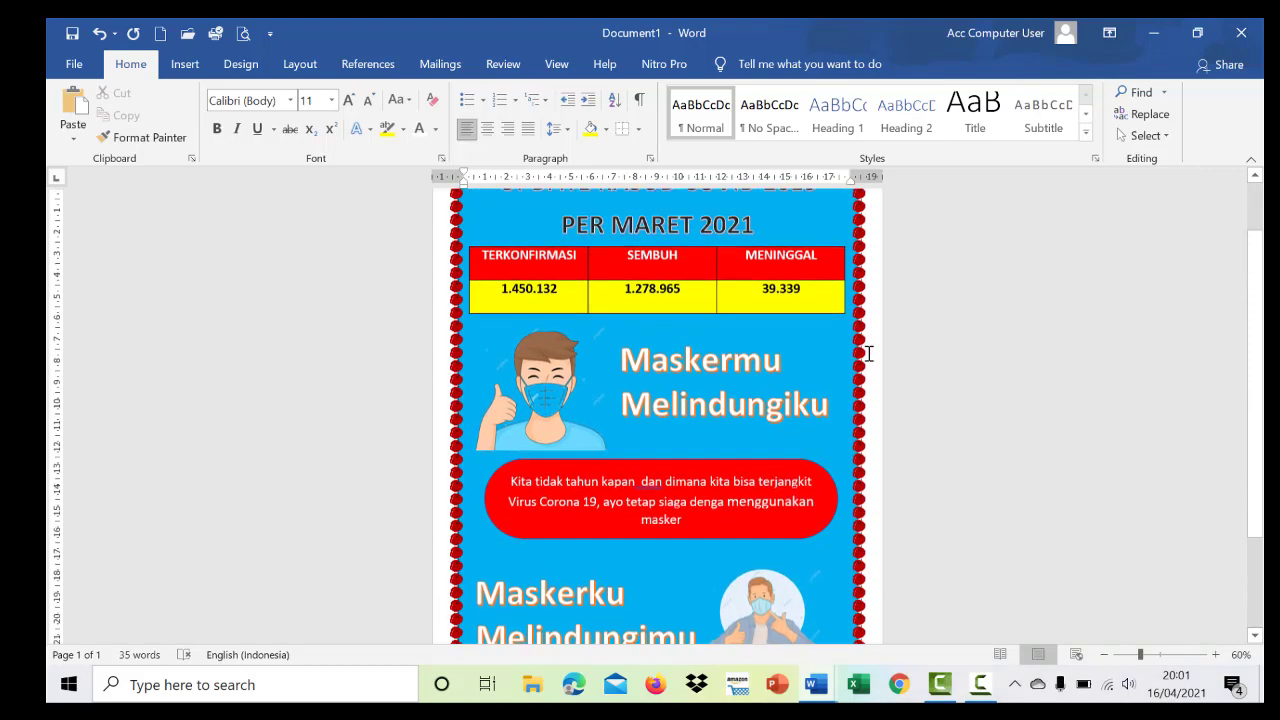